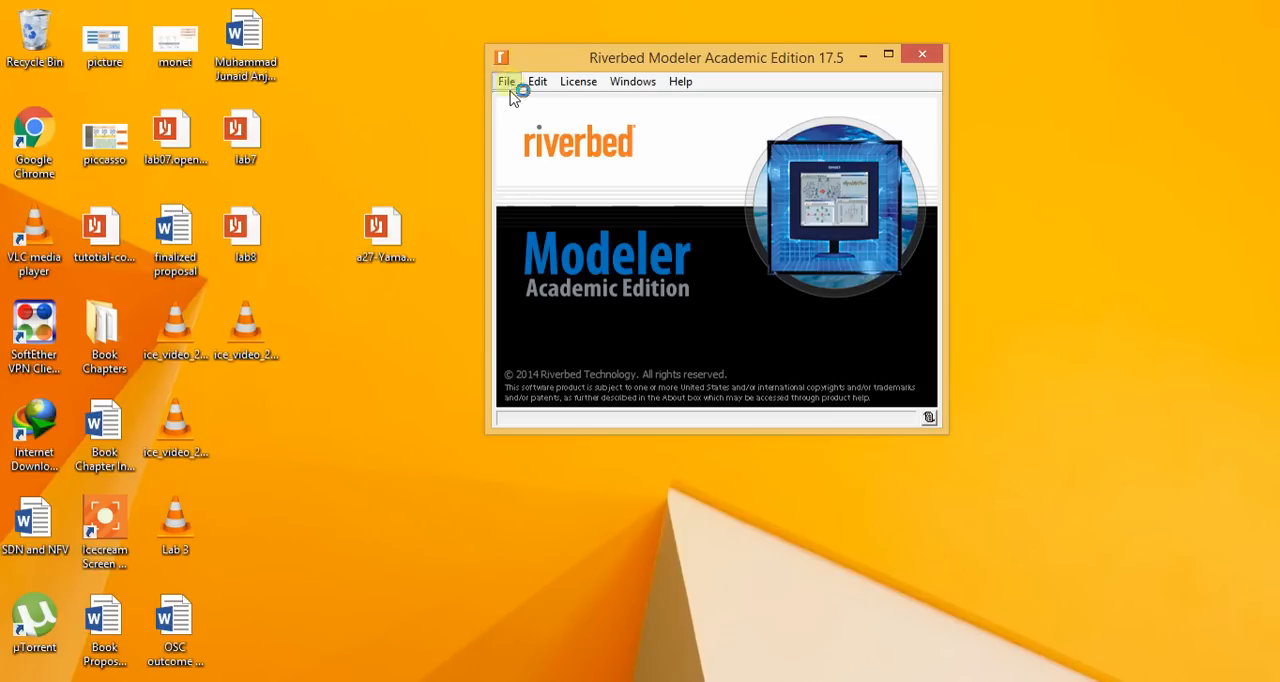
- Create a new project named project13 with scenario1, keeping the Startup Wizard enabled
click(507, 84)
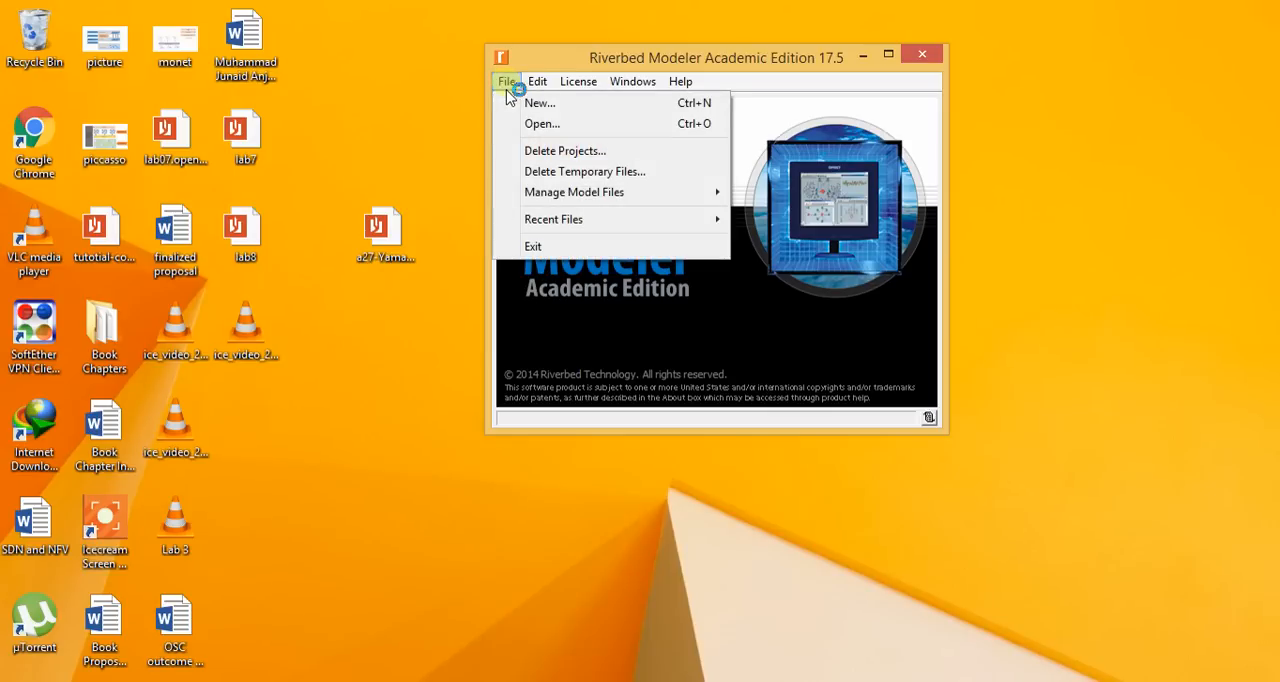
click(515, 104)
click(624, 177)
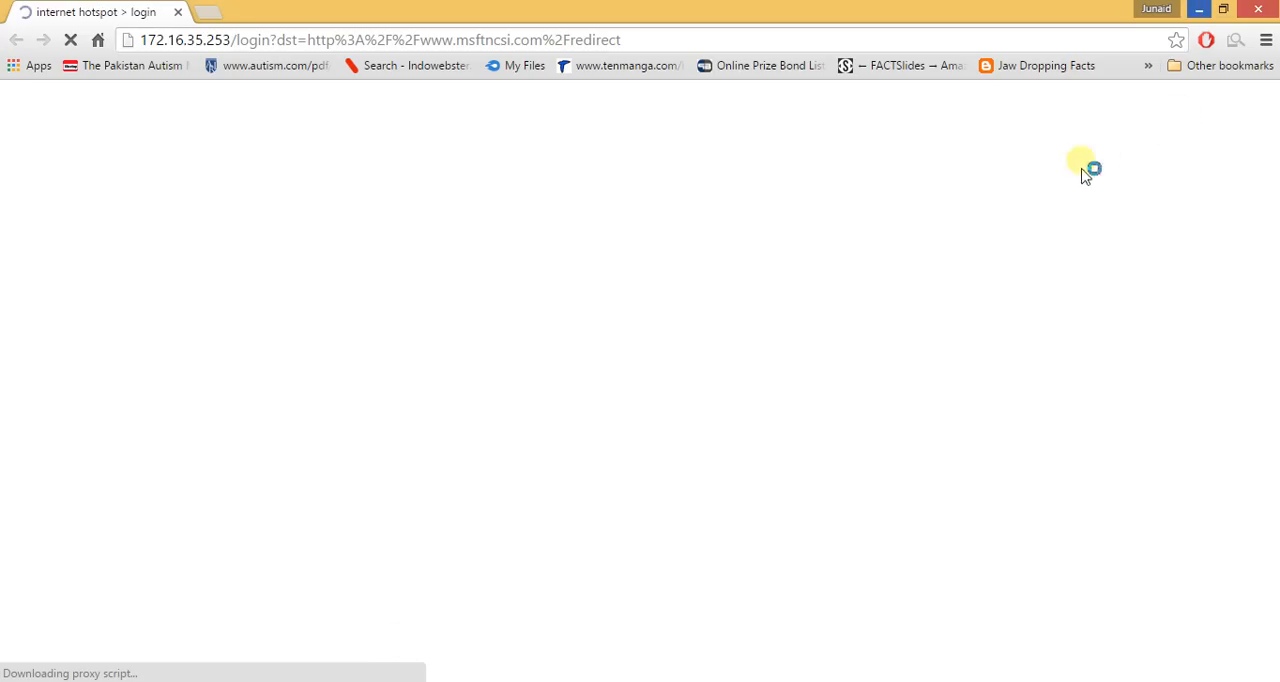
click(1198, 9)
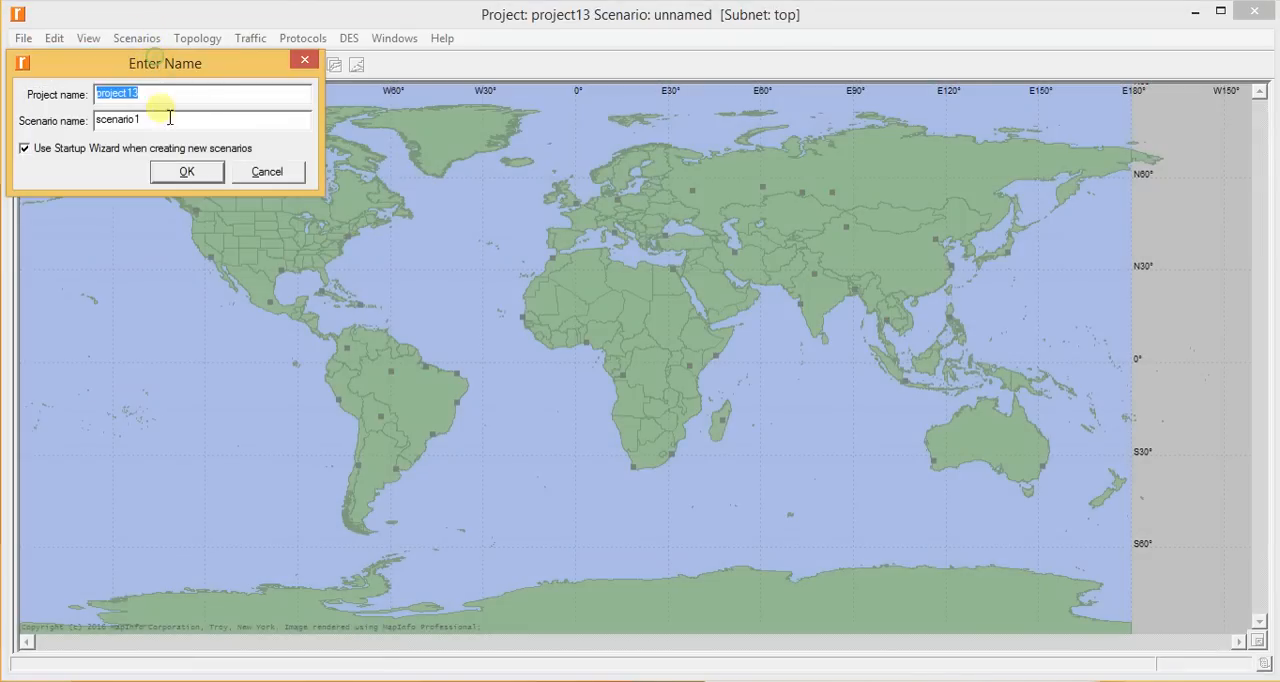
click(183, 174)
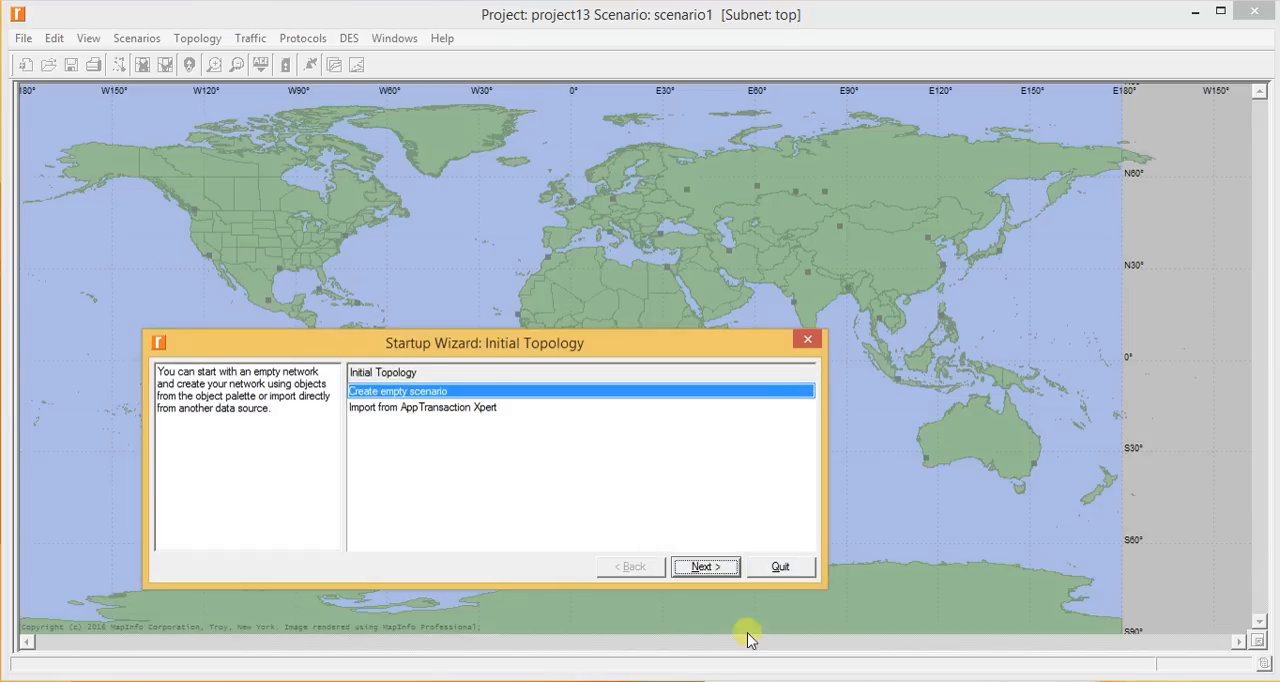
- Set up an empty scenario at Office network scale in metric units, spanning 100 by 100 meters
click(703, 566)
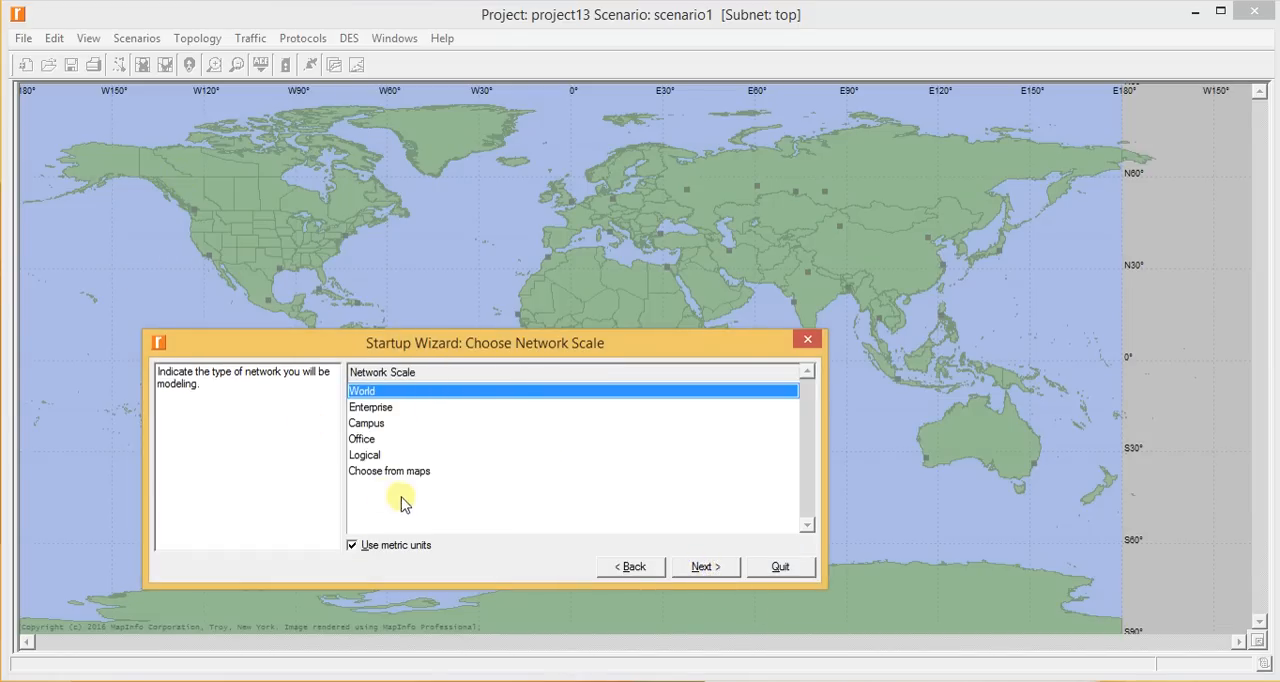
click(372, 440)
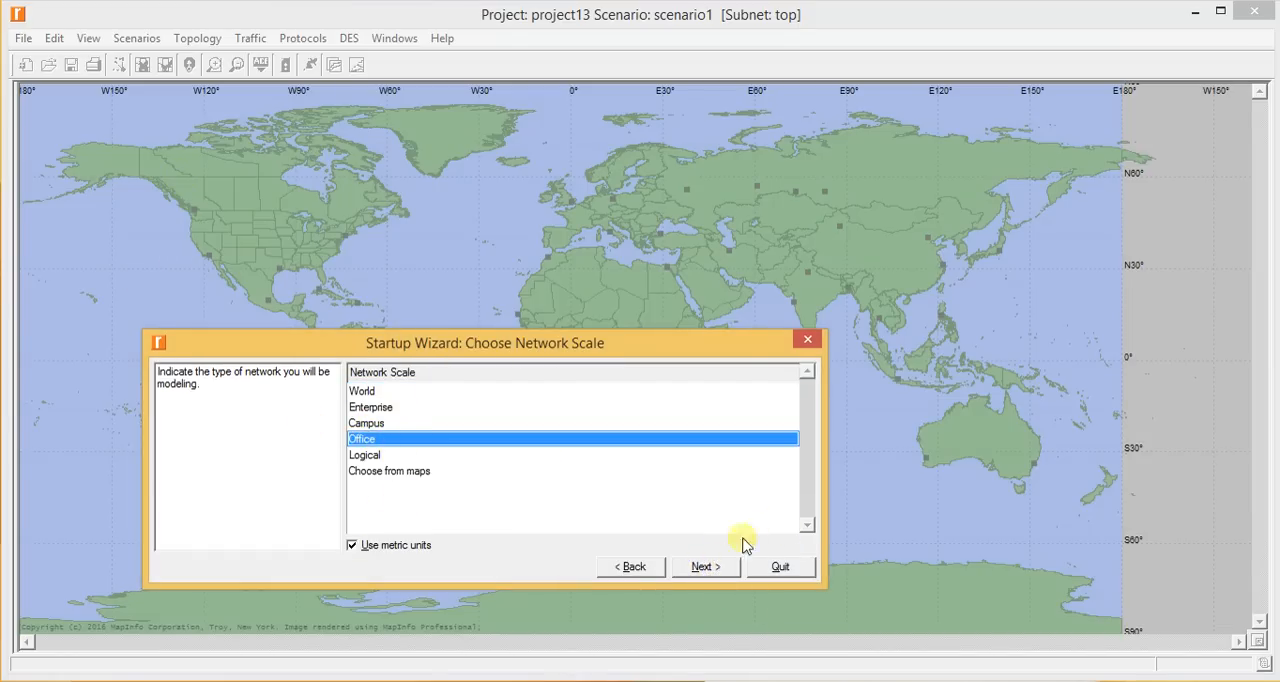
click(704, 568)
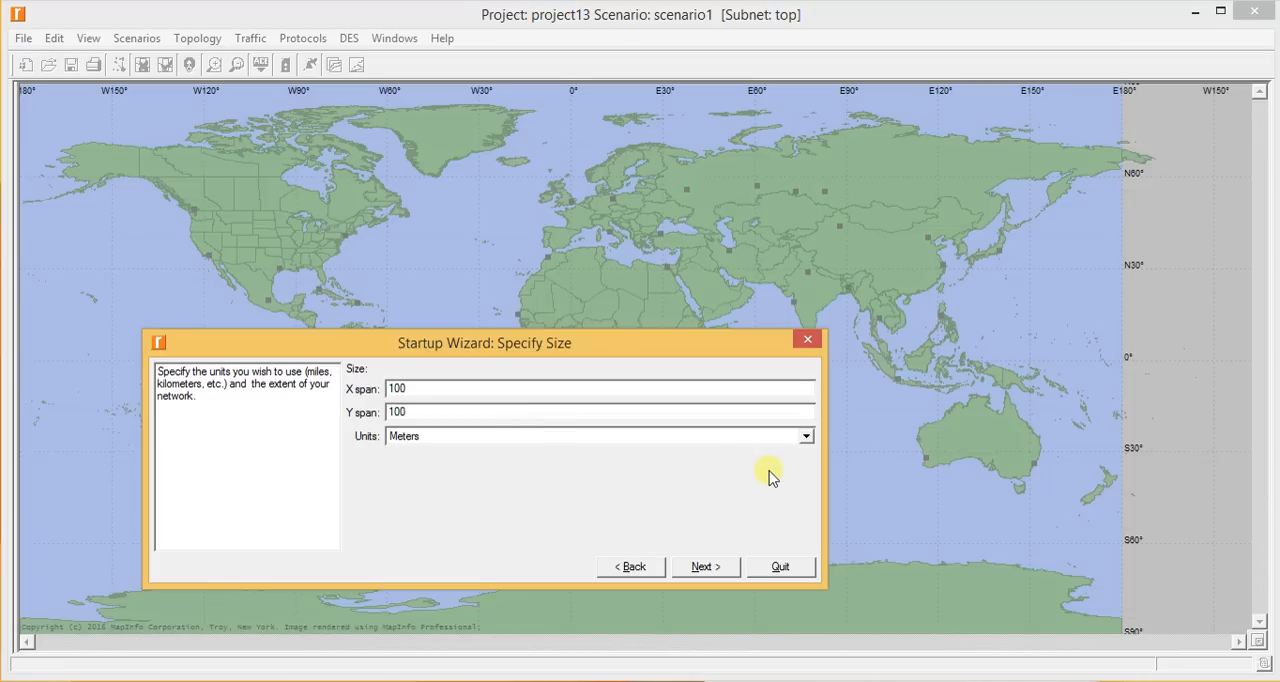
click(722, 570)
- Include the internet_toolbox model family in the network technologies and finish the scenario setup
scroll(396, 442, down, 9)
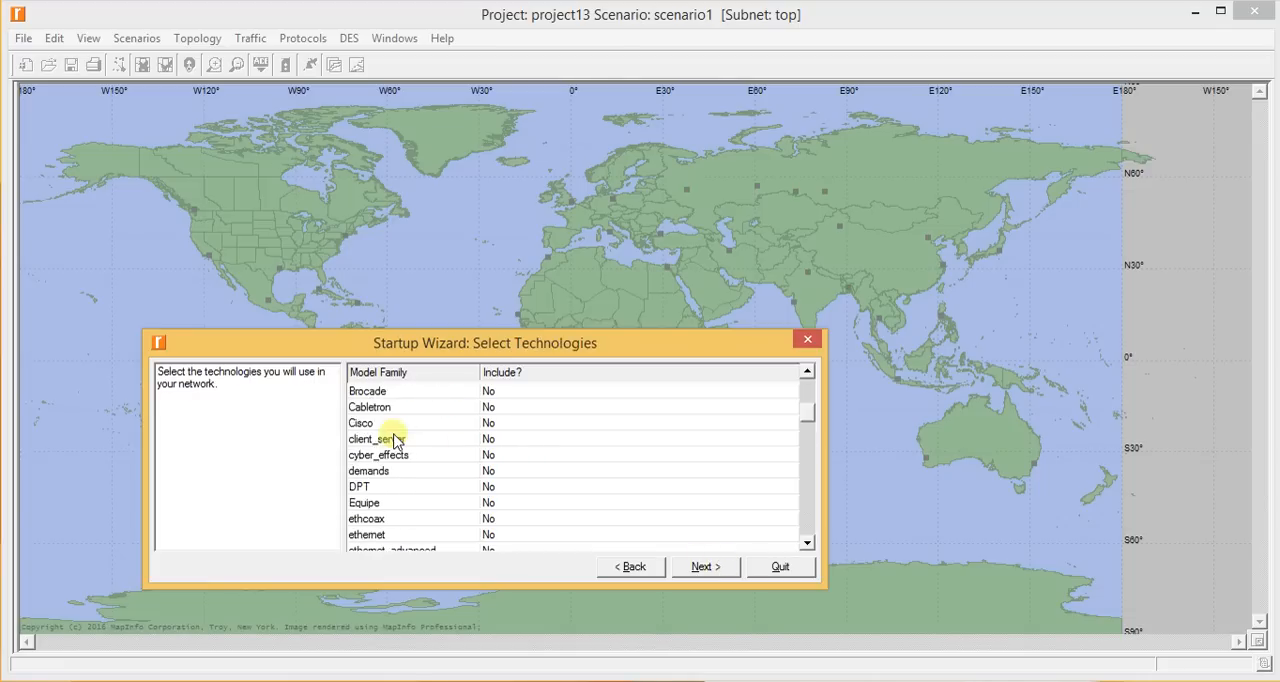
click(490, 471)
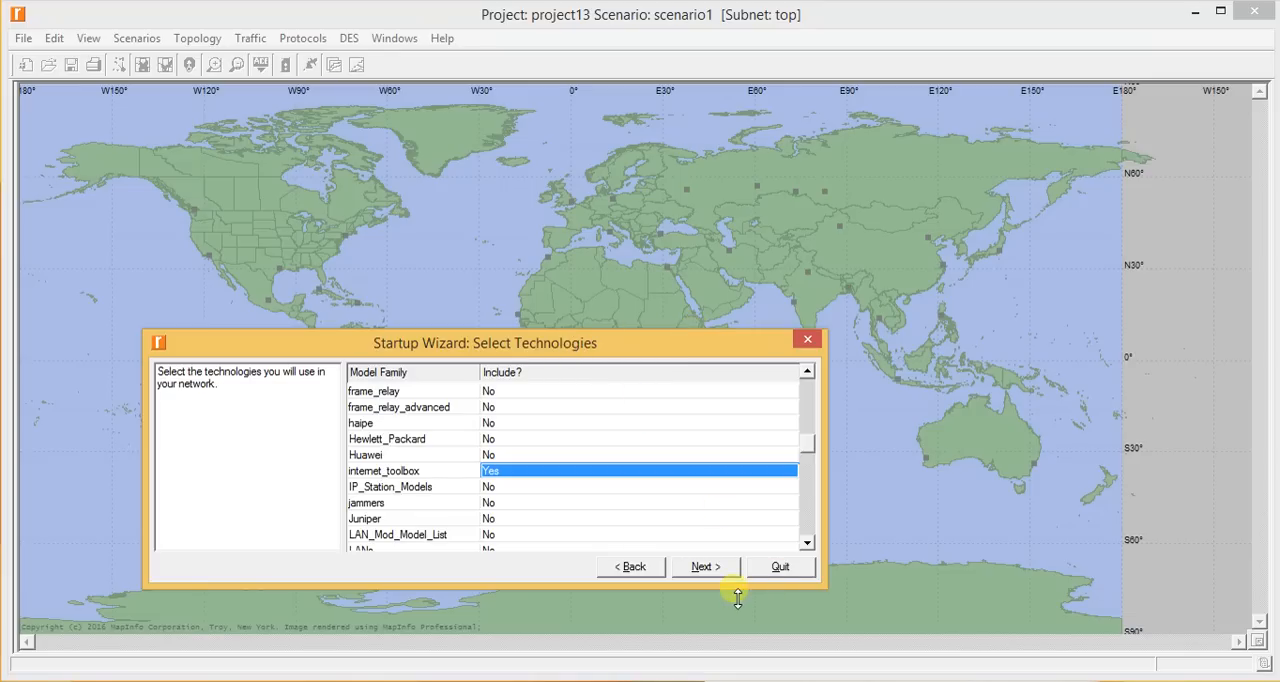
click(710, 566)
click(708, 566)
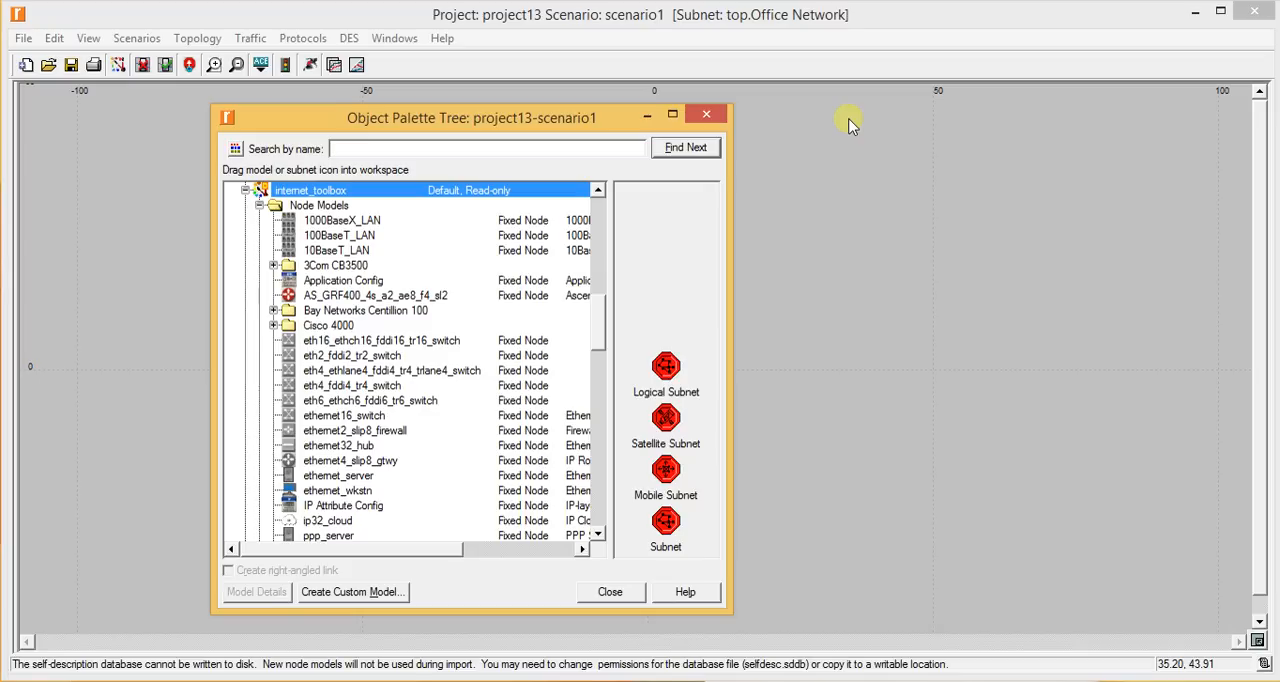
- Place three ethernet4_slip8_gtwy routers in a row across the upper half of the office network workspace
drag(500, 120, 969, 127)
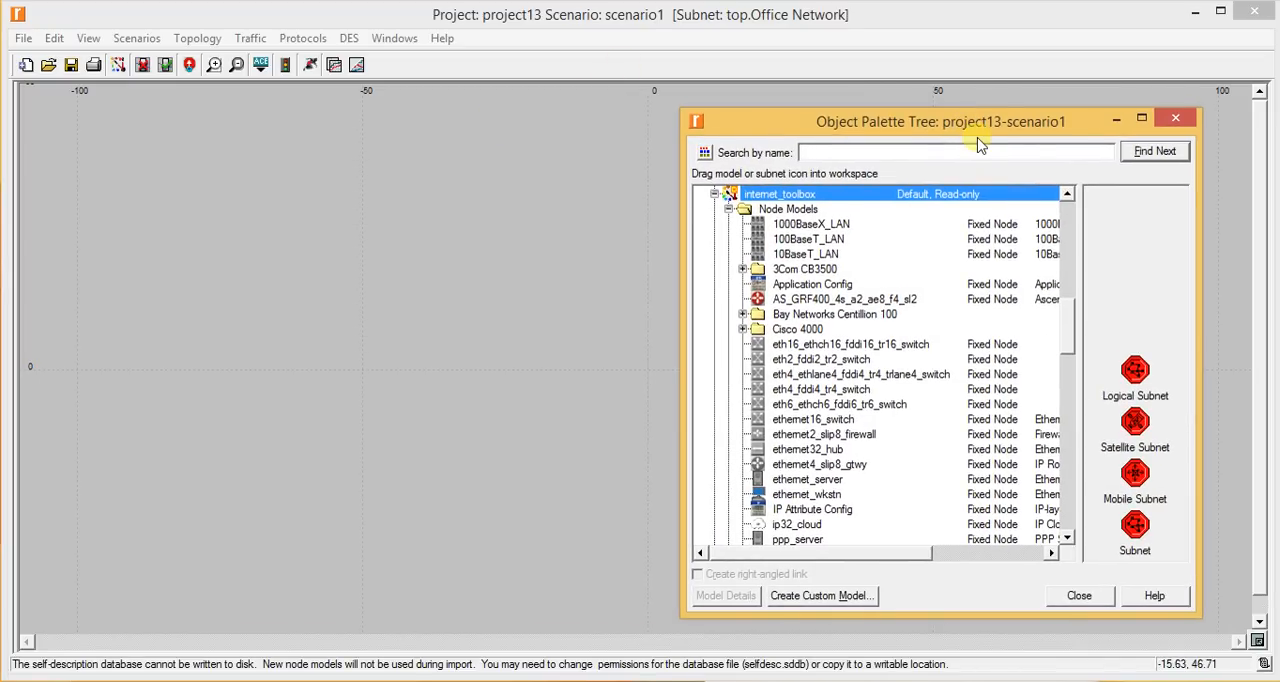
drag(975, 122, 758, 131)
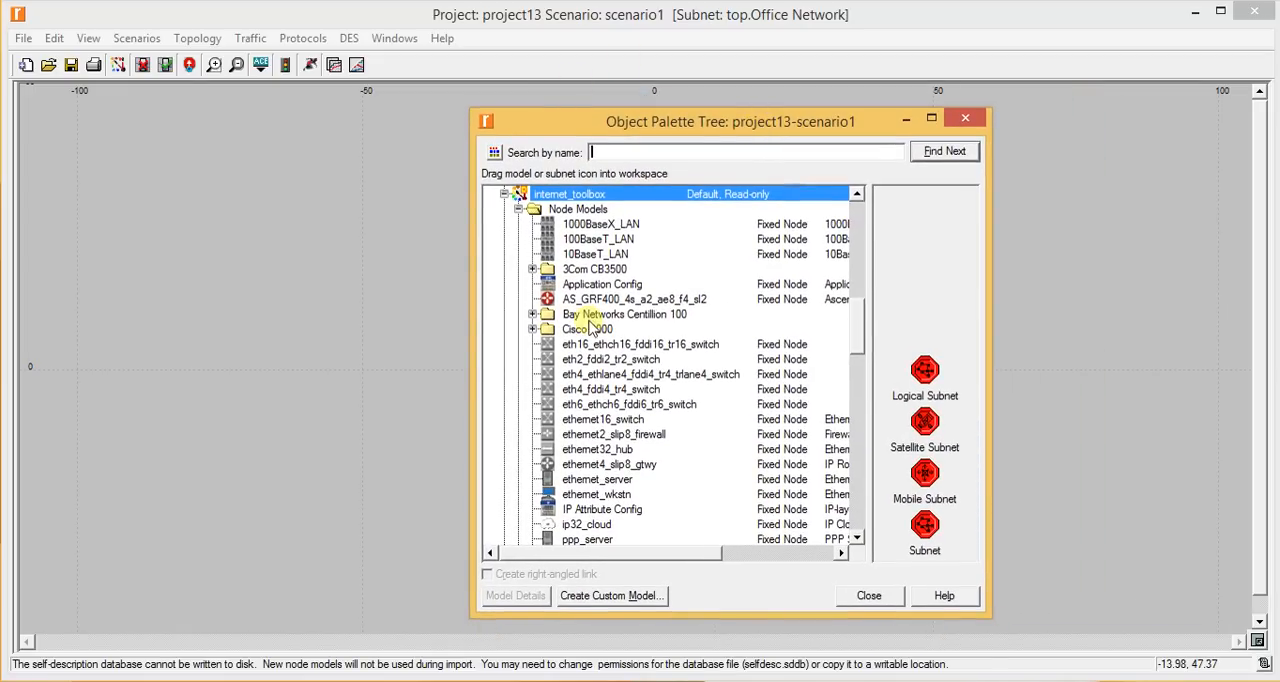
click(651, 466)
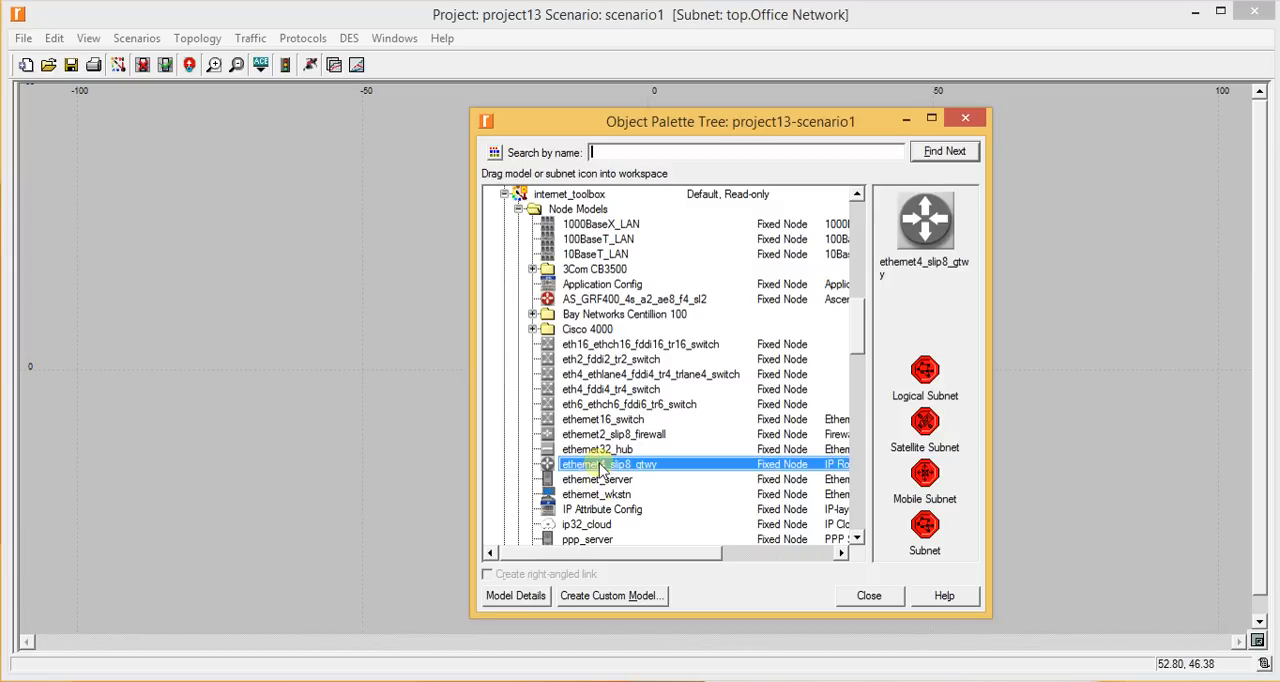
drag(600, 468, 263, 295)
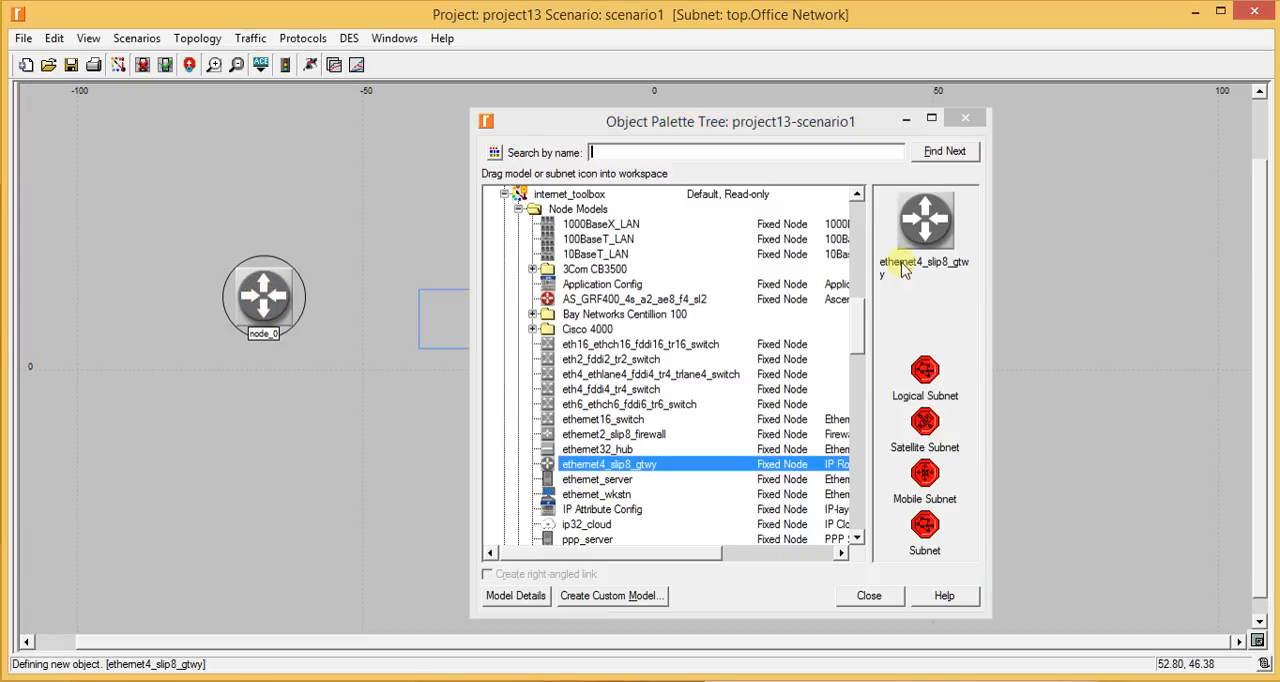
click(906, 119)
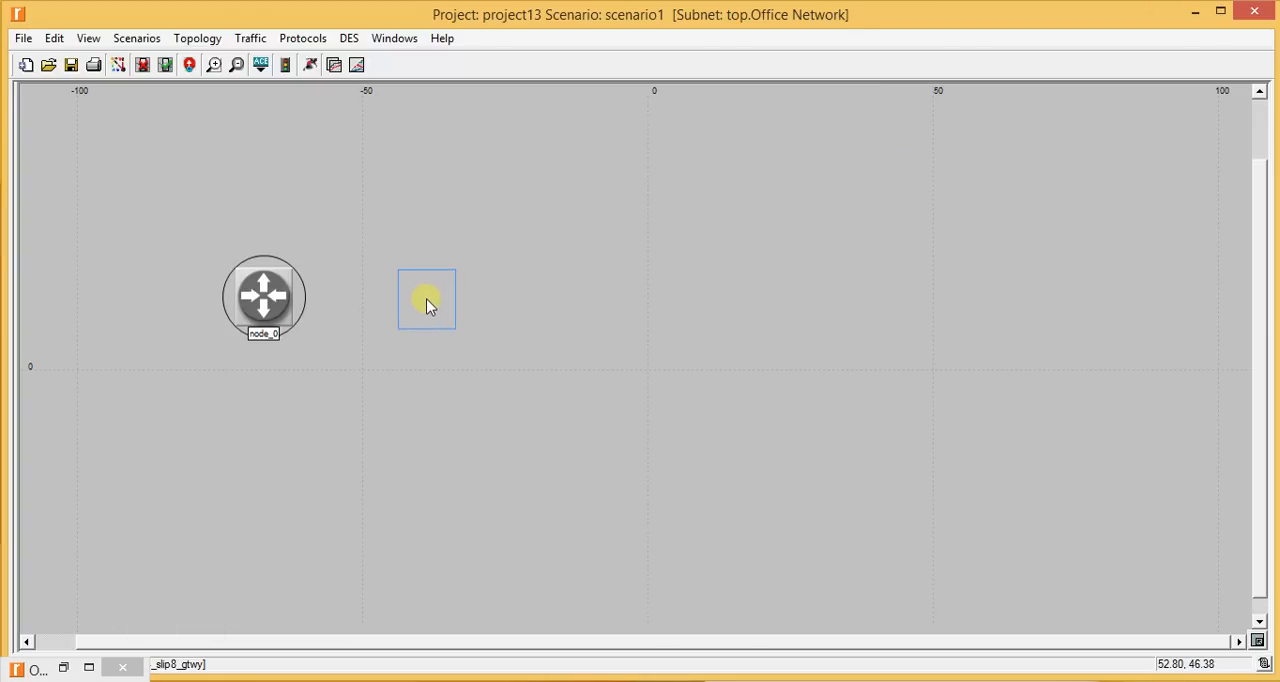
click(591, 292)
click(890, 273)
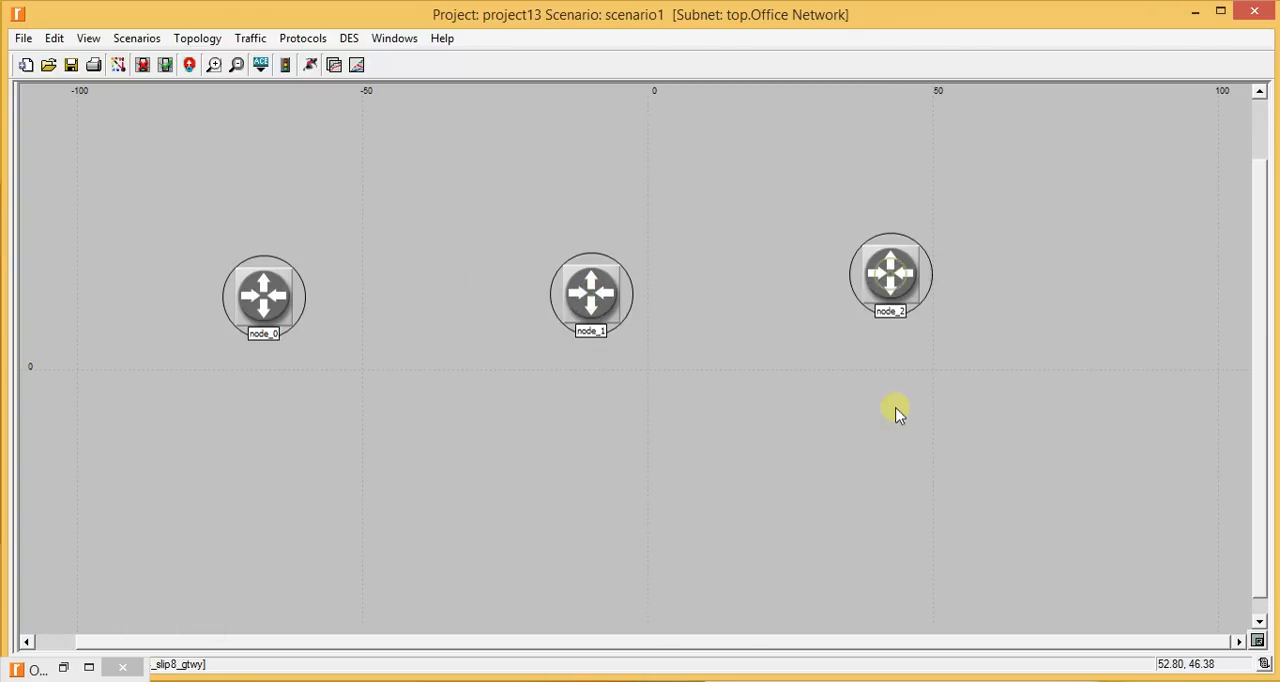
- Place five more ethernet4_slip8_gtwy routers in a lower row: two below node_2, one below node_1 and two below node_0
click(984, 474)
click(825, 478)
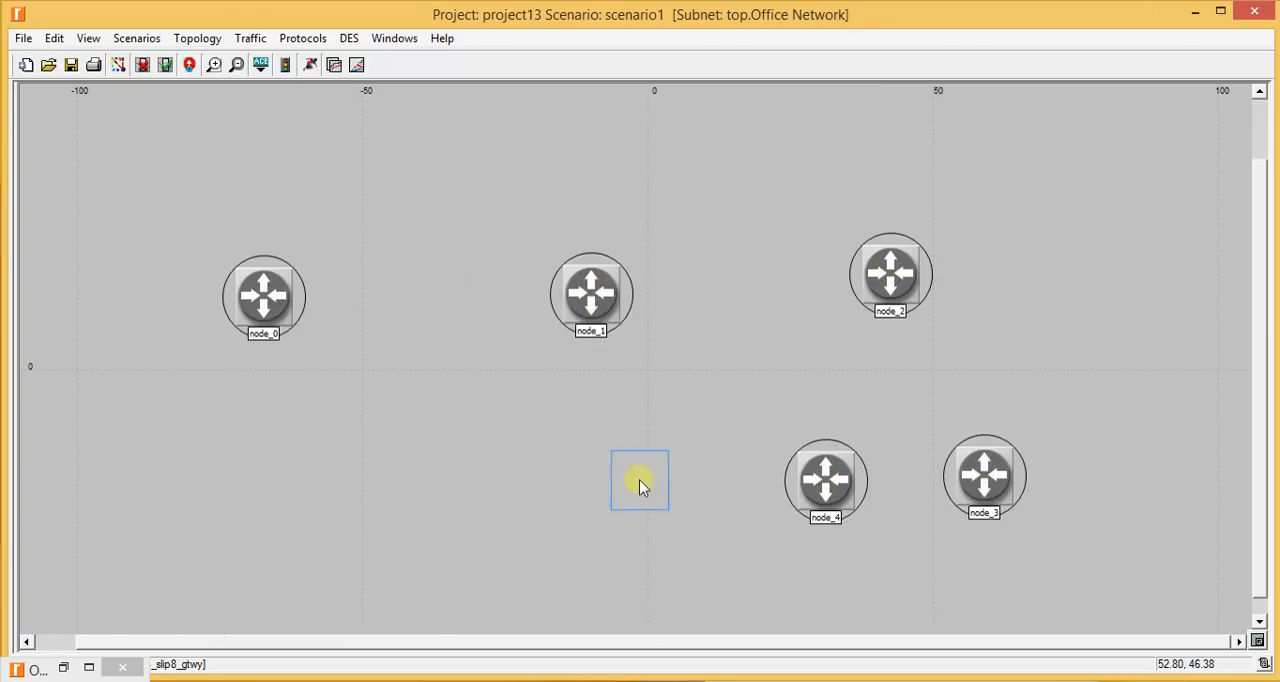
click(590, 472)
click(325, 462)
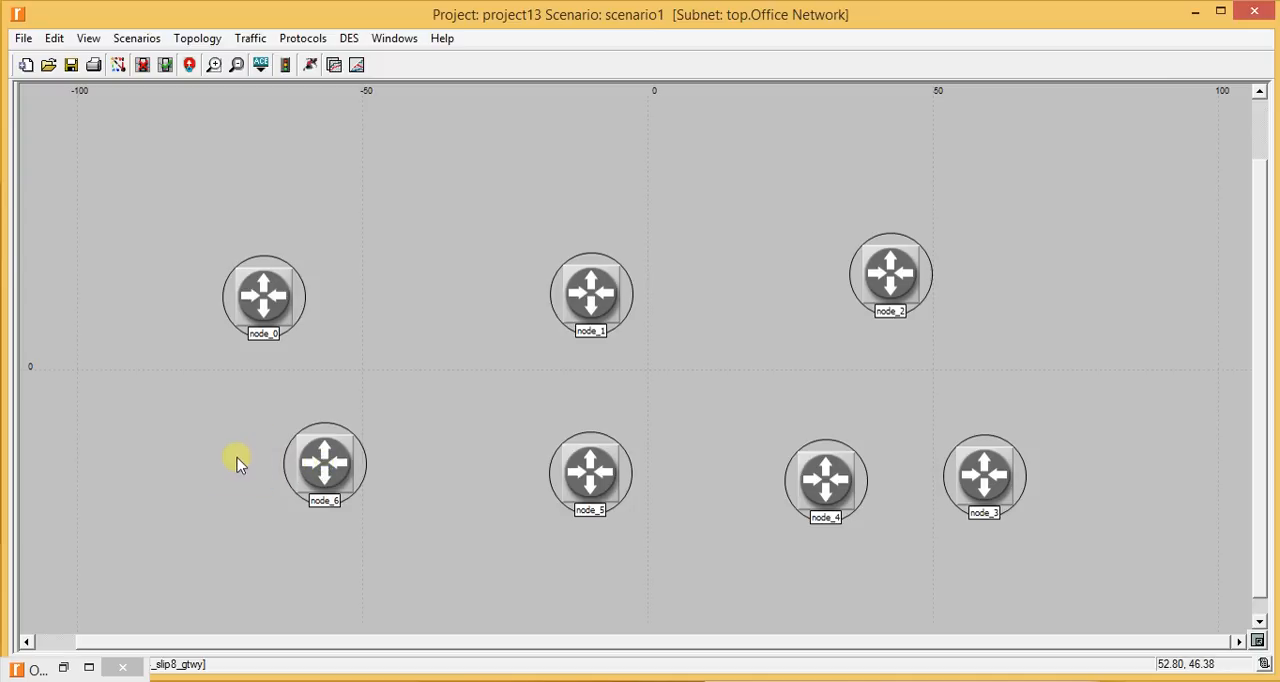
click(200, 452)
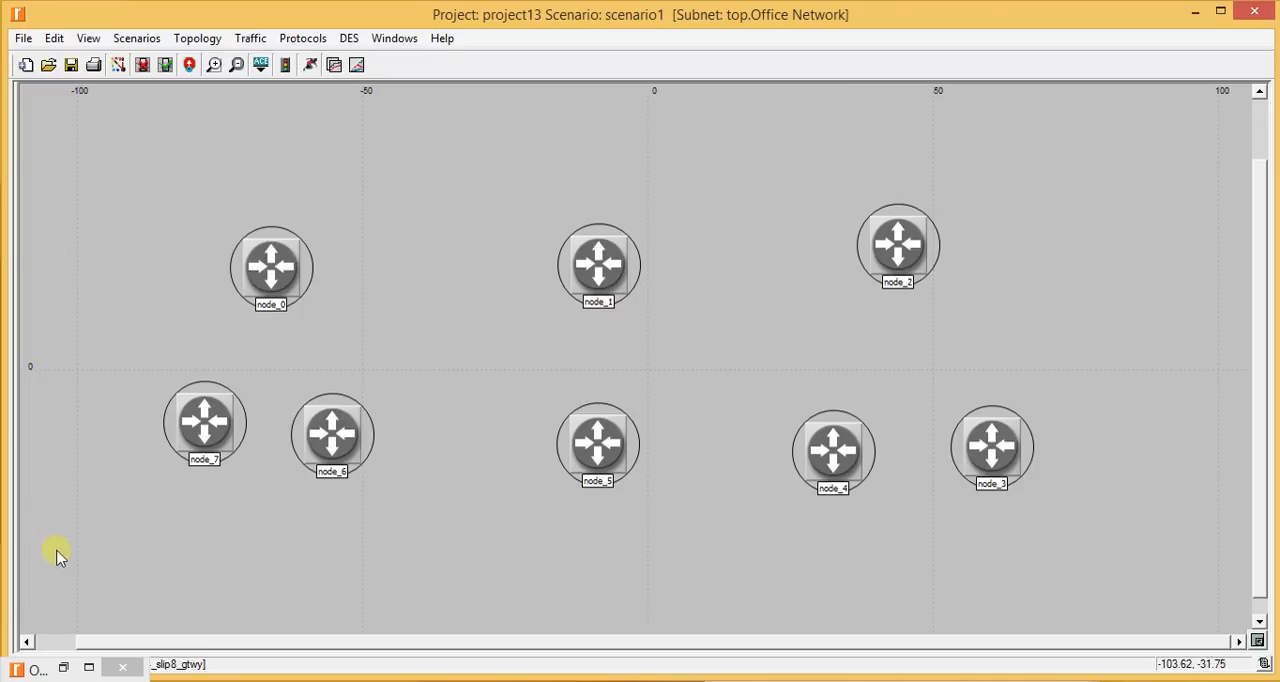
- Move the object palette off the network and spread node_6 and node_7 farther apart below node_0
click(60, 666)
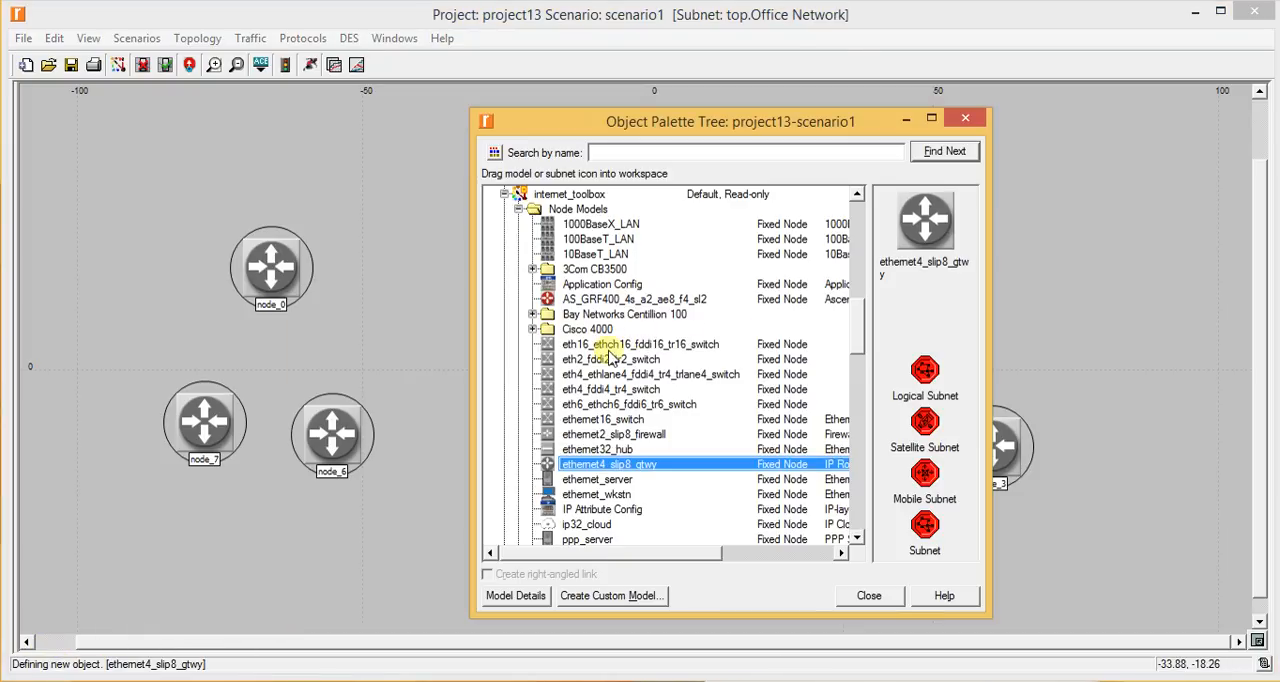
scroll(676, 416, down, 1)
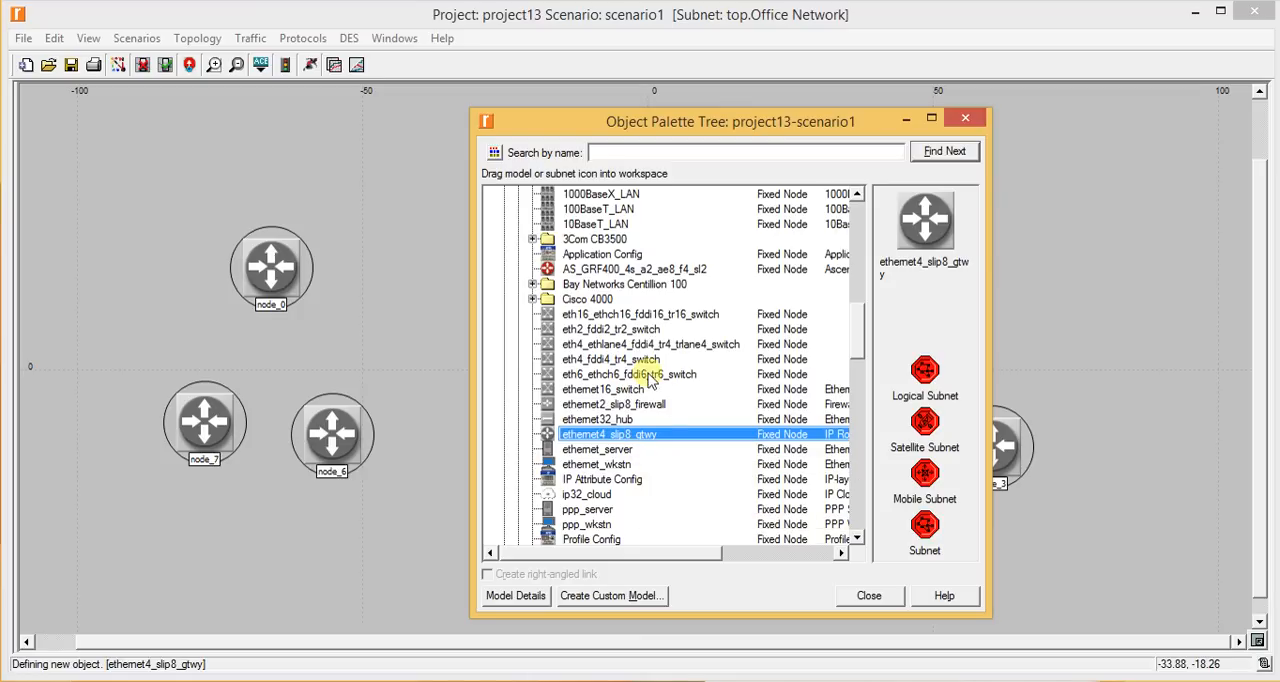
drag(670, 135, 706, 652)
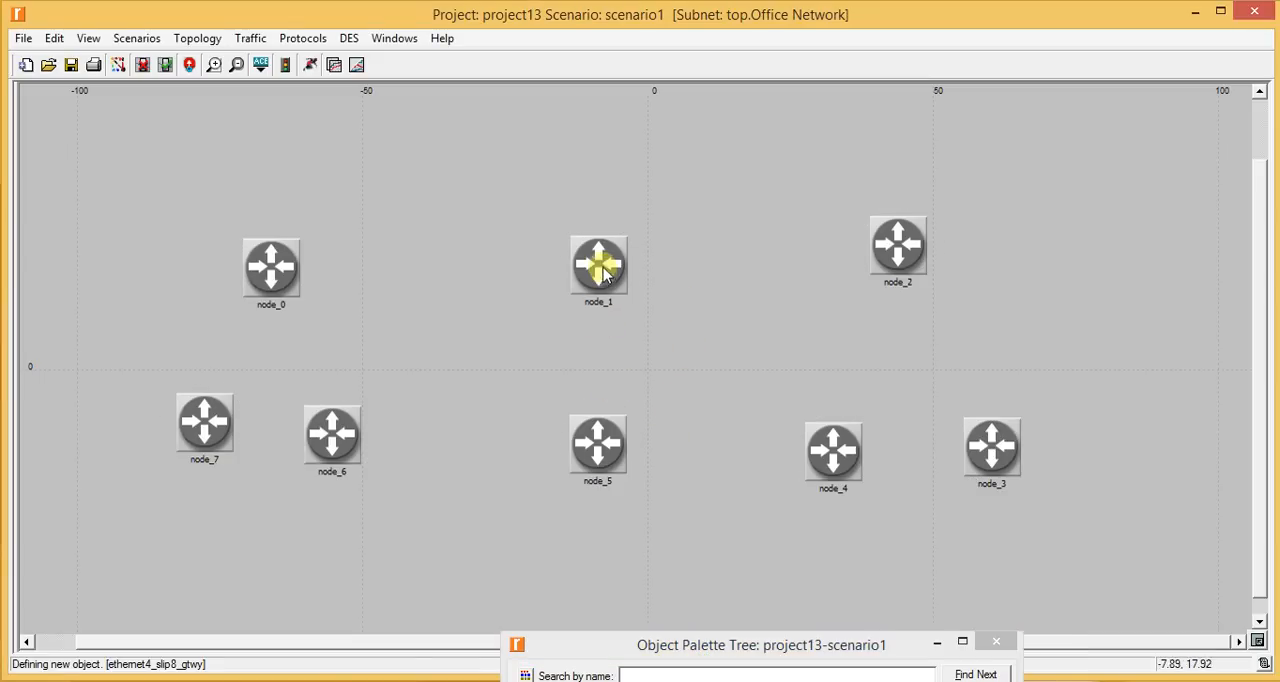
drag(323, 457, 351, 456)
drag(226, 444, 212, 455)
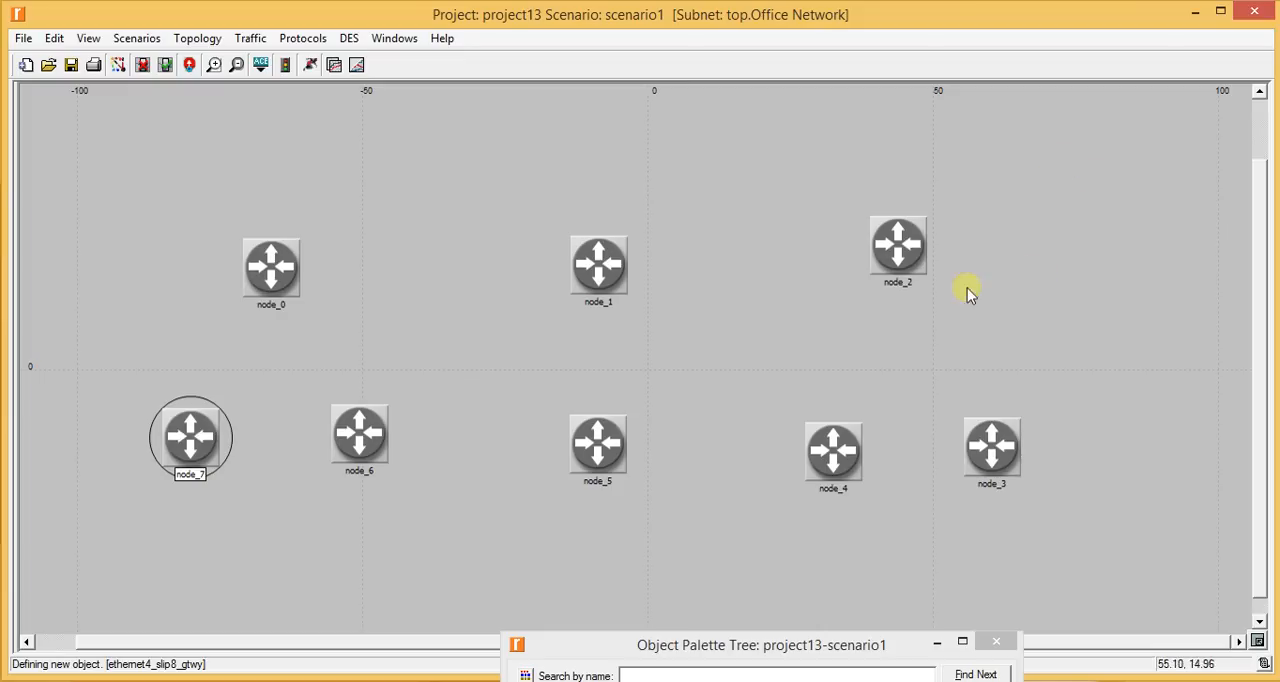
- Connect node_7, node_0 and node_6 in a triangle using PPP_DS3 duplex links
drag(745, 650, 506, 31)
scroll(471, 254, down, 4)
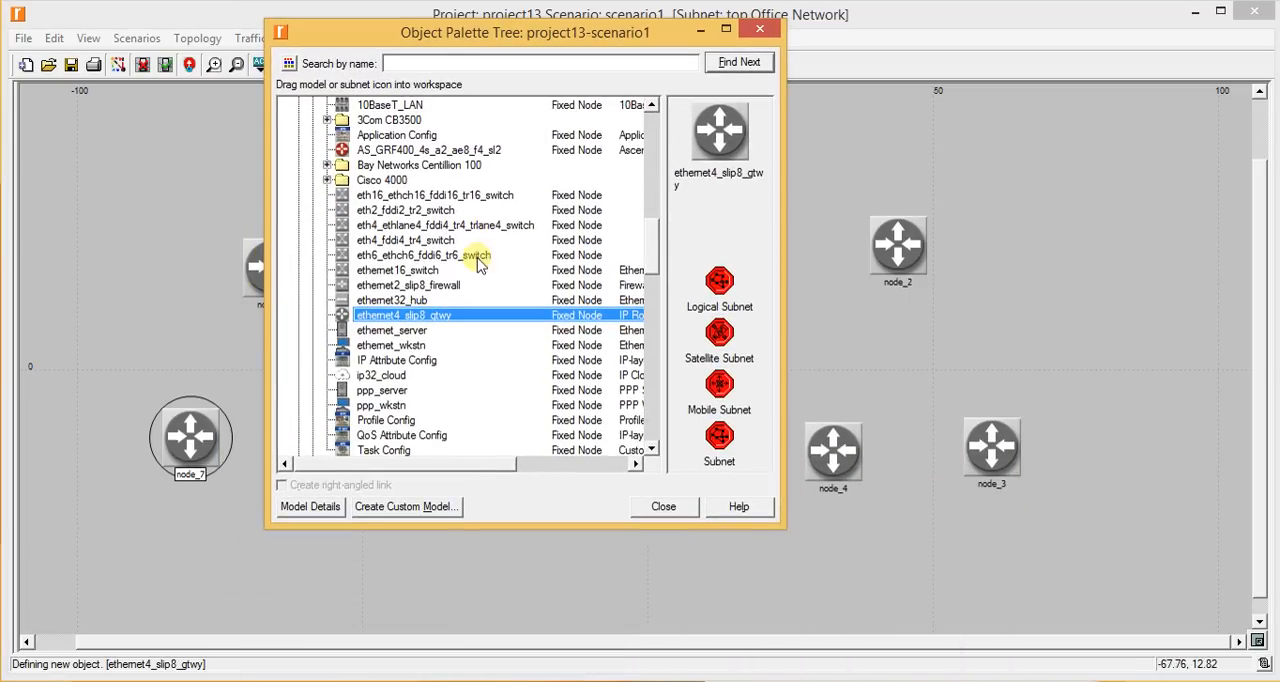
scroll(484, 264, down, 3)
click(384, 345)
click(406, 361)
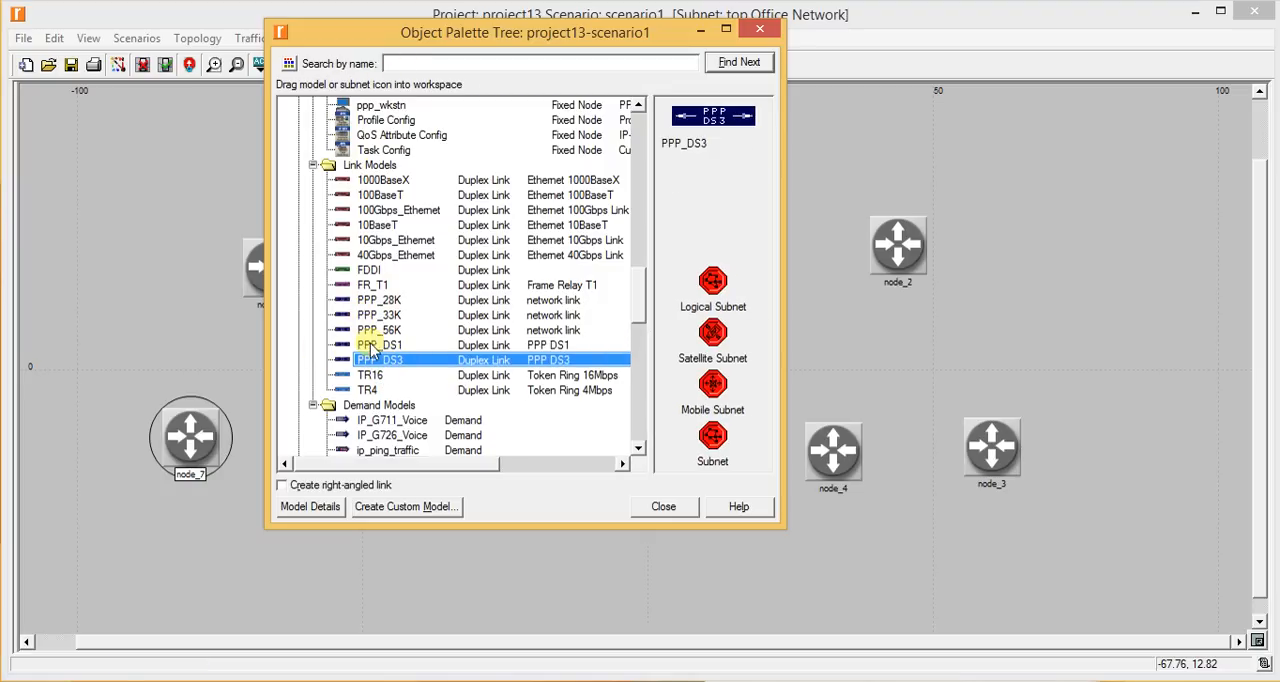
drag(380, 361, 849, 249)
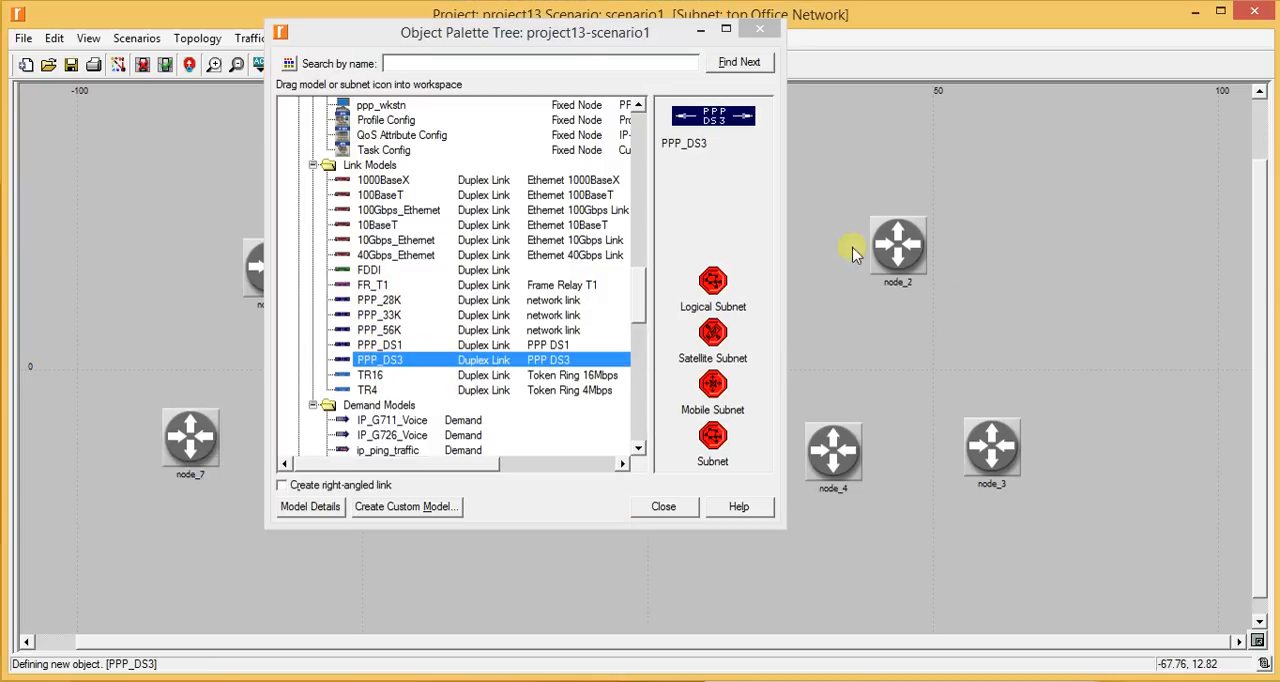
click(700, 30)
click(200, 425)
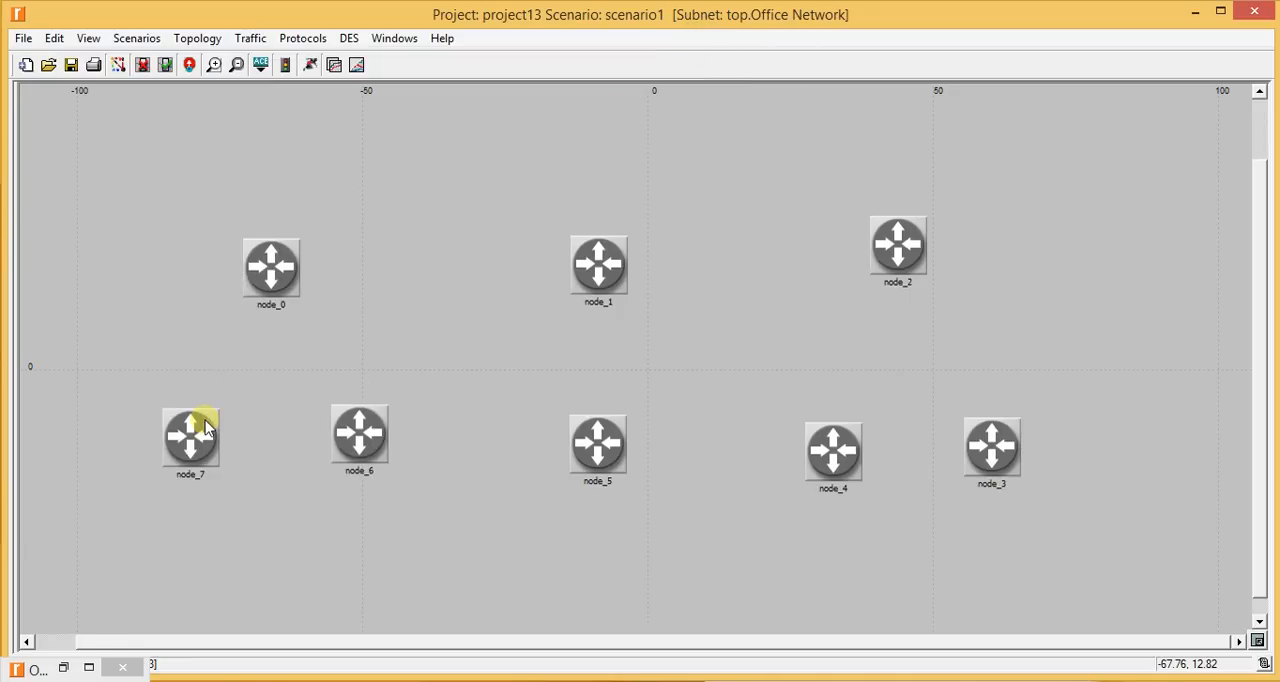
click(279, 274)
click(289, 273)
click(340, 425)
click(357, 434)
- Connect node_4, node_2 and node_3 in a triangle with PPP_DS3 links
click(834, 438)
click(902, 242)
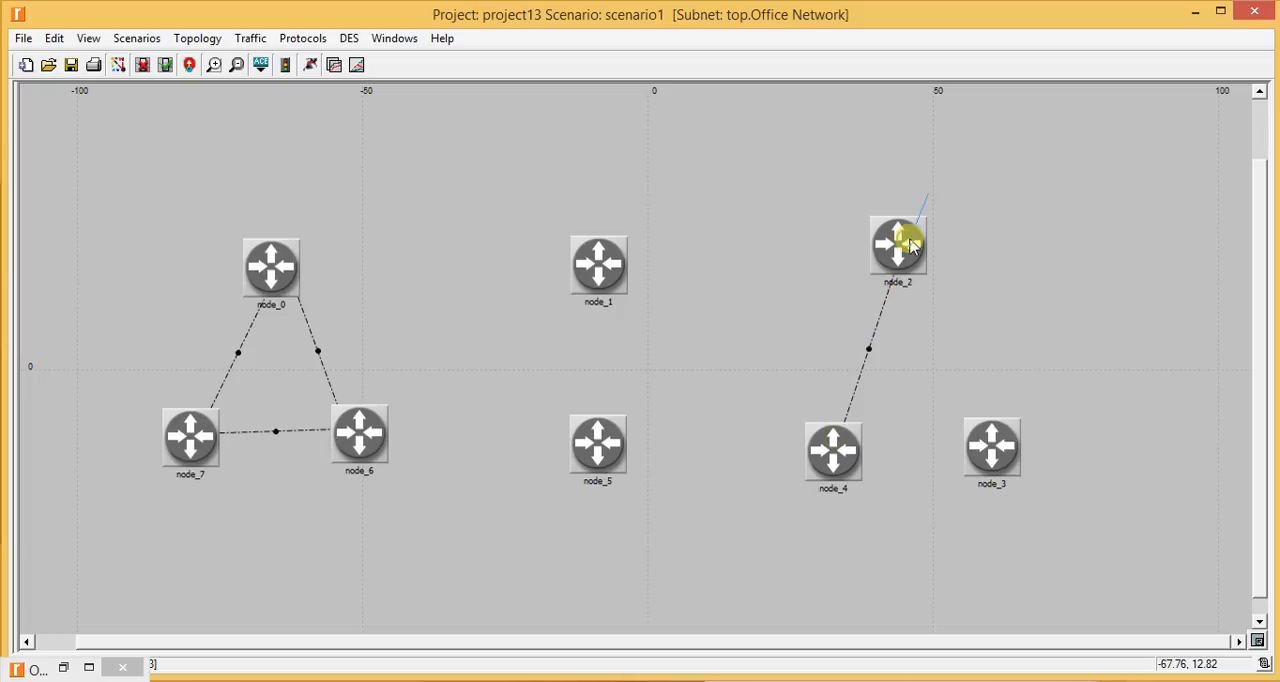
click(986, 444)
click(828, 450)
- Link node_6 to node_5 and node_5 to node_4 with PPP_DS3 links
click(386, 430)
click(597, 458)
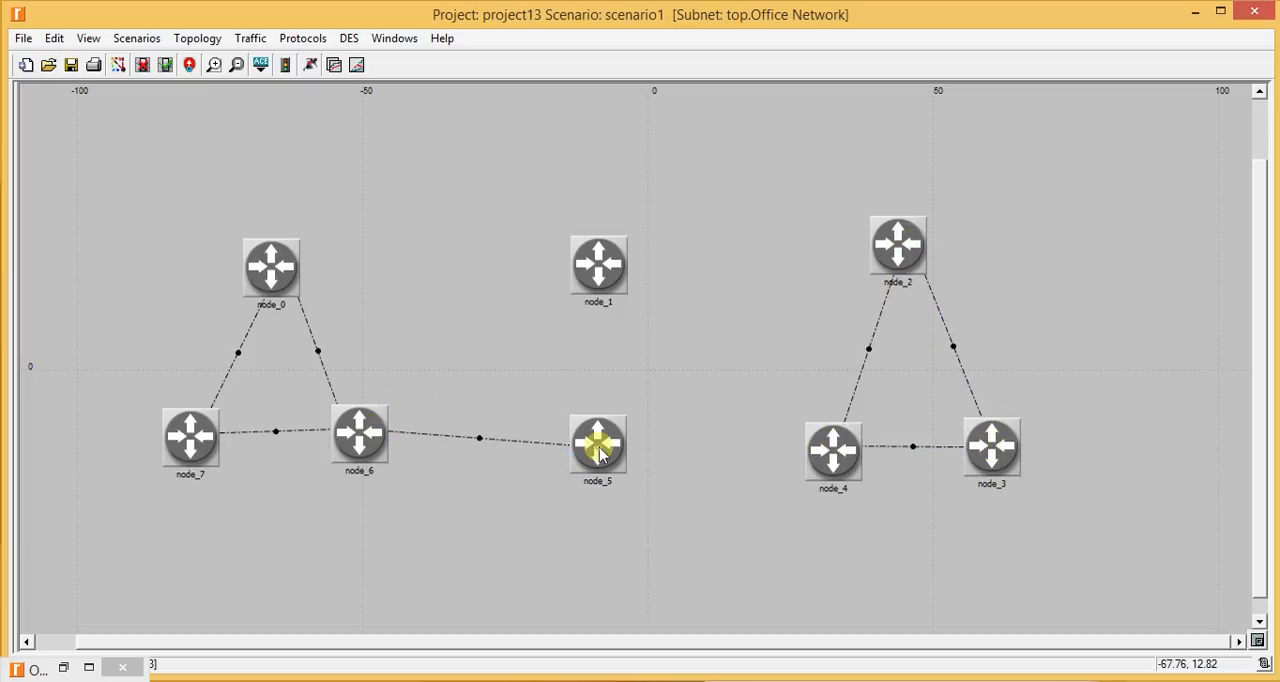
click(830, 445)
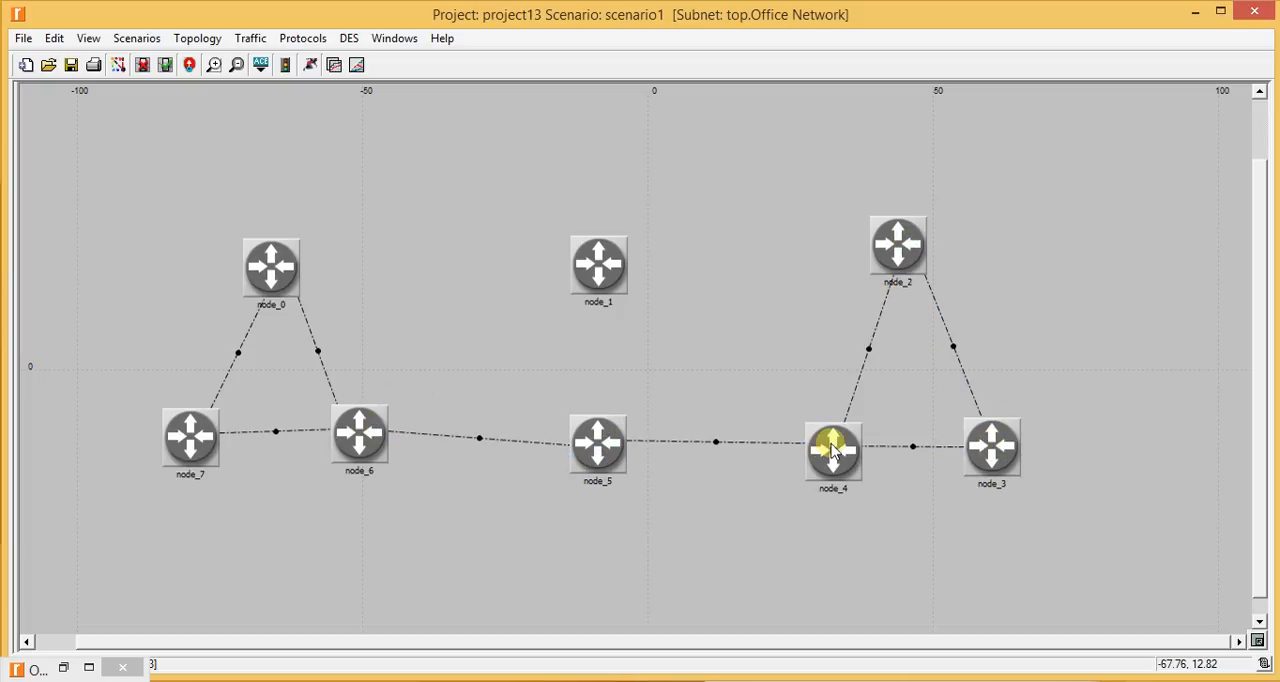
- Link node_1 to node_0, node_2 and node_5 with PPP_DS3 links, and end link creation
click(288, 256)
click(606, 268)
click(603, 266)
click(872, 258)
click(596, 266)
click(598, 412)
click(694, 176)
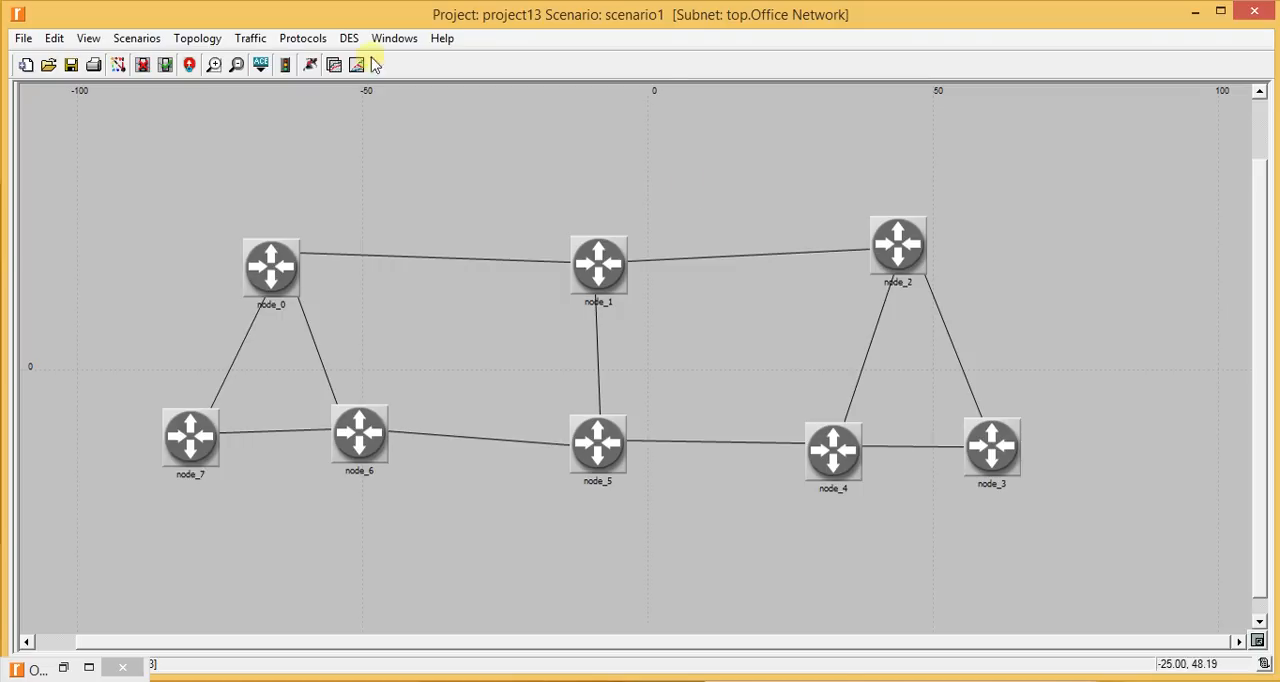
- Rename node_0 as Router A
right_click(266, 272)
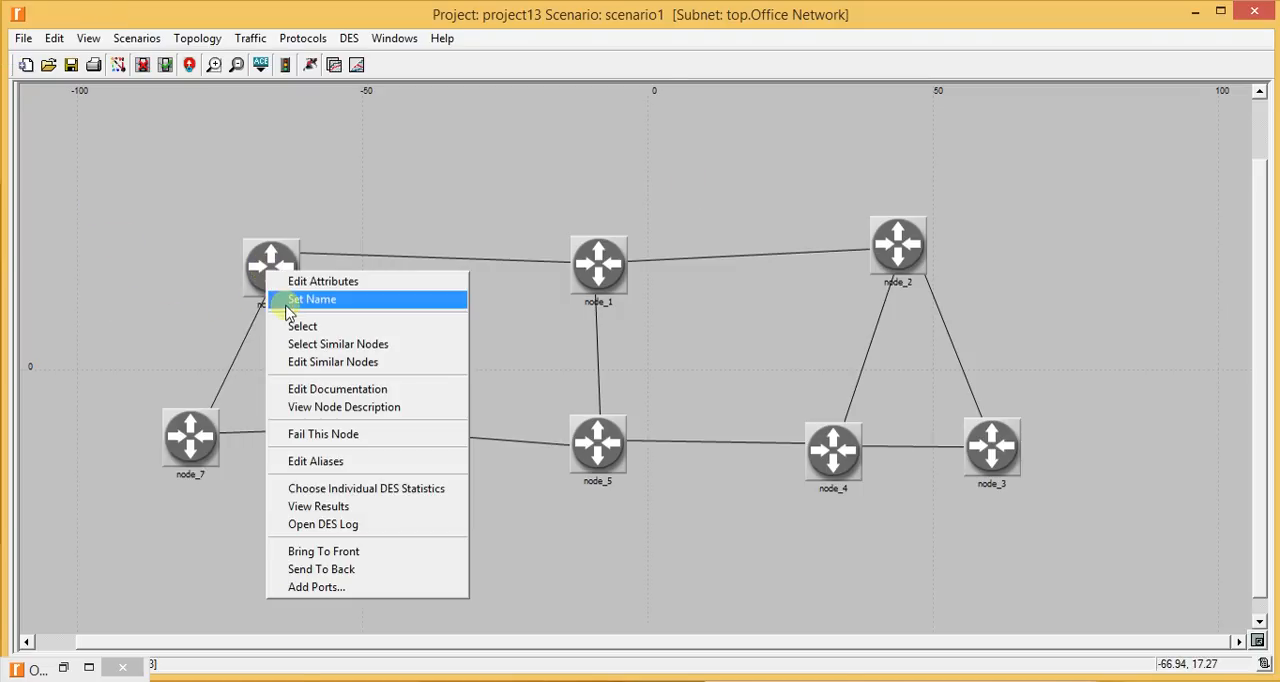
click(284, 298)
text(Router A)
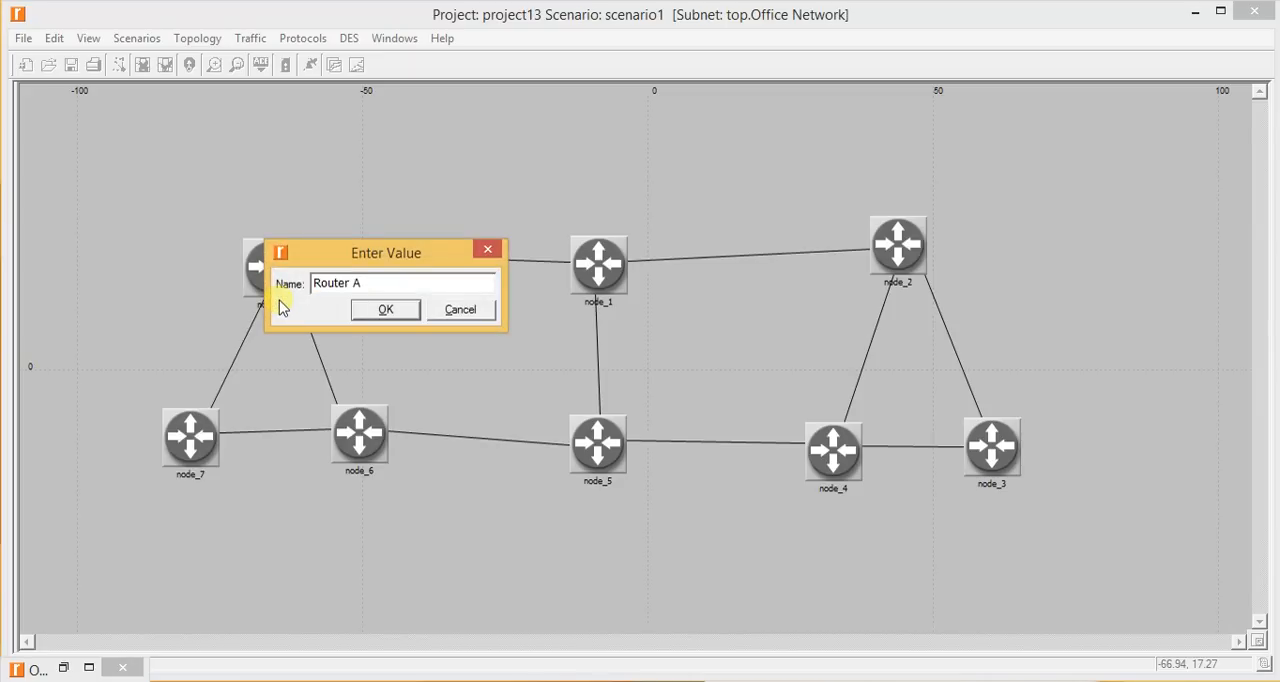
key(Return)
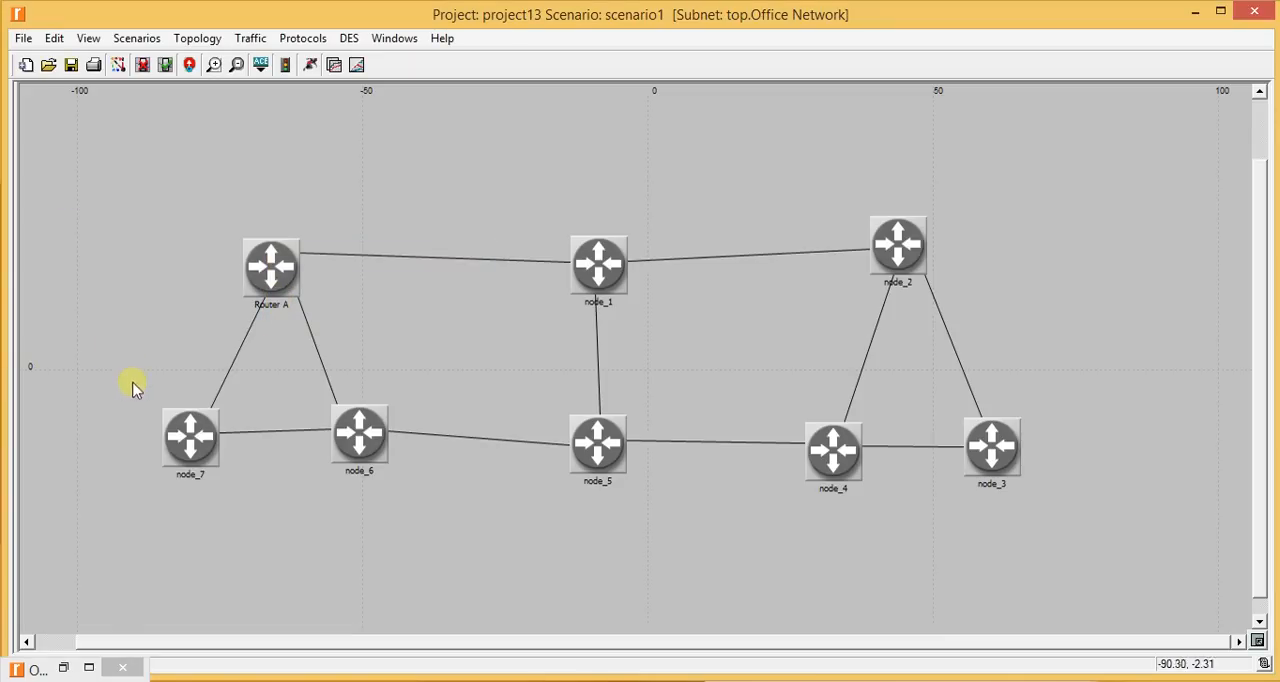
- Rename node_7 as Router B
right_click(177, 429)
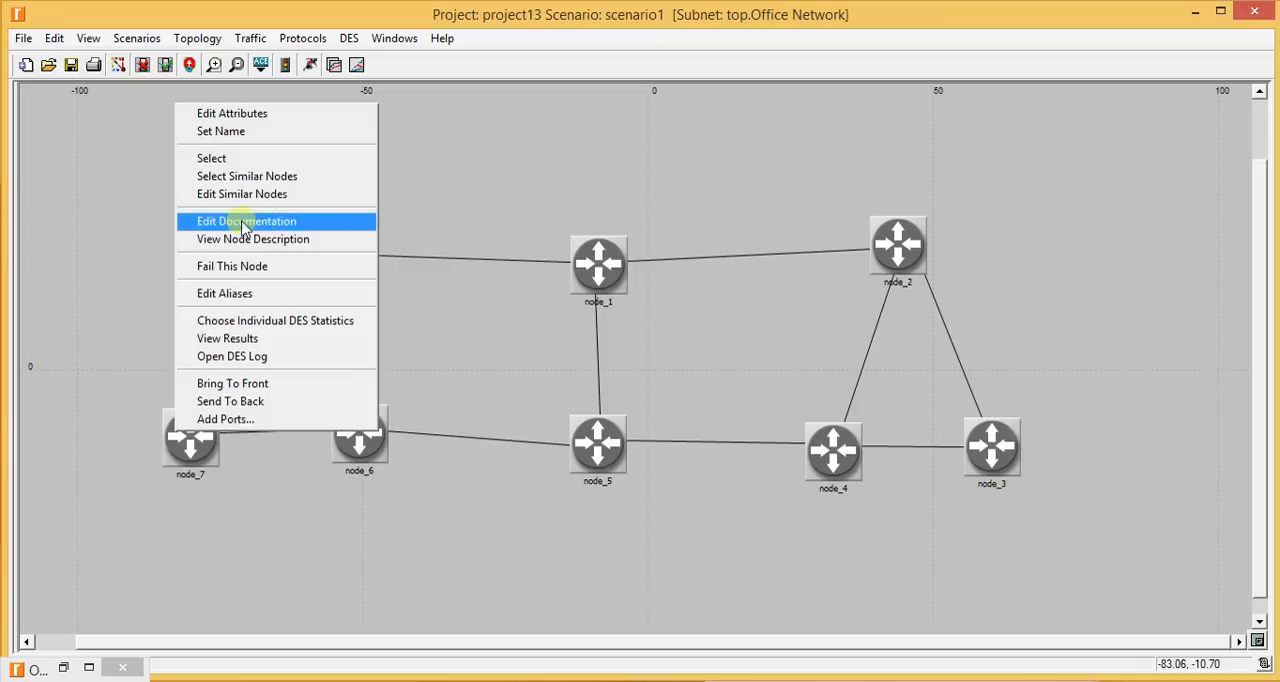
click(255, 134)
text(Router)
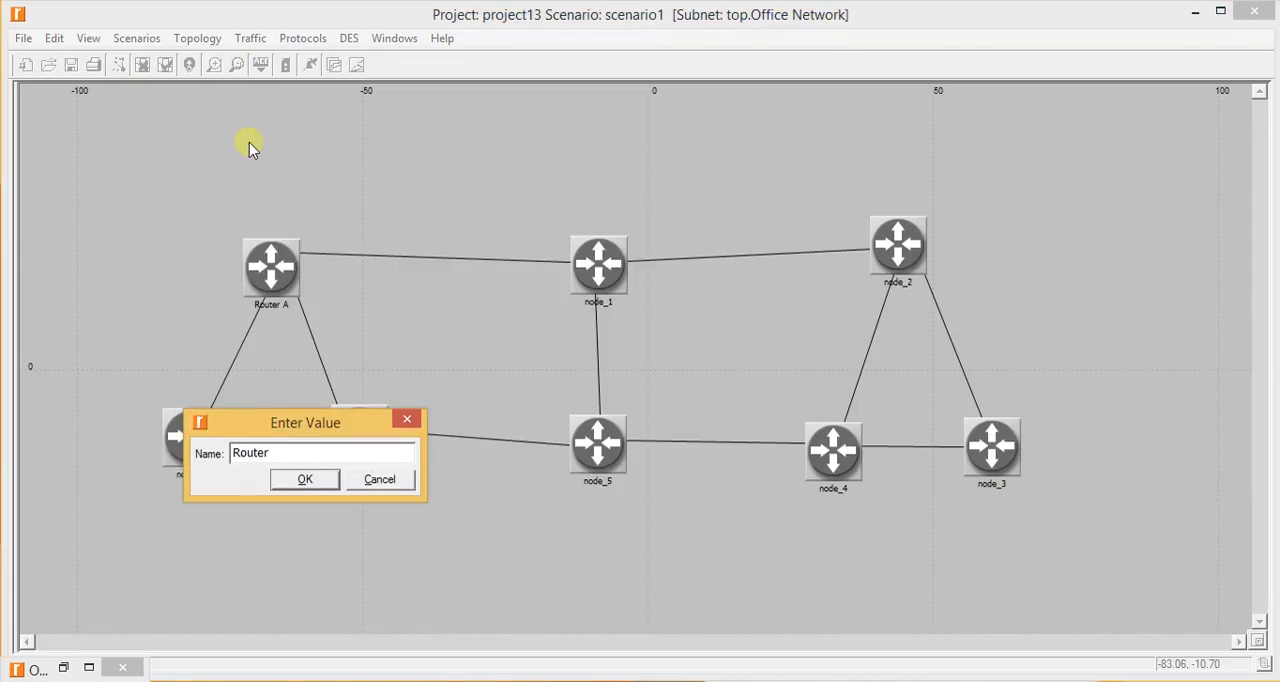
text( B)
key(Return)
right_click(355, 413)
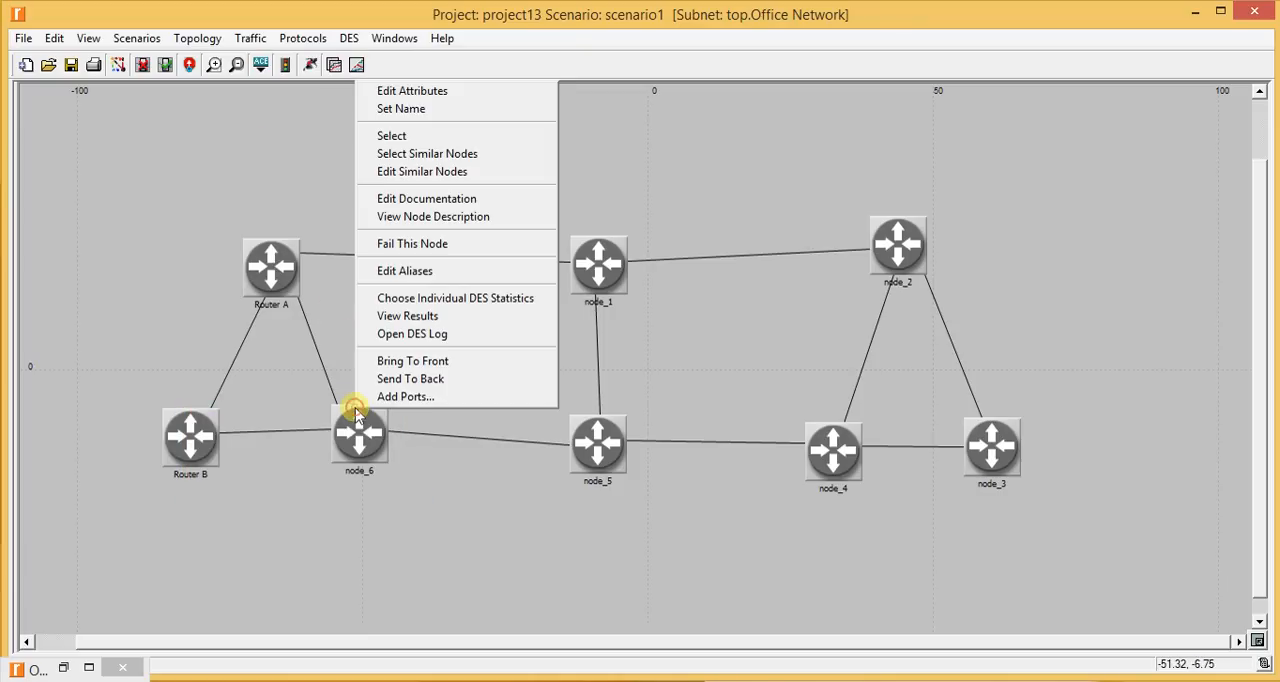
key(Down)
key(Return)
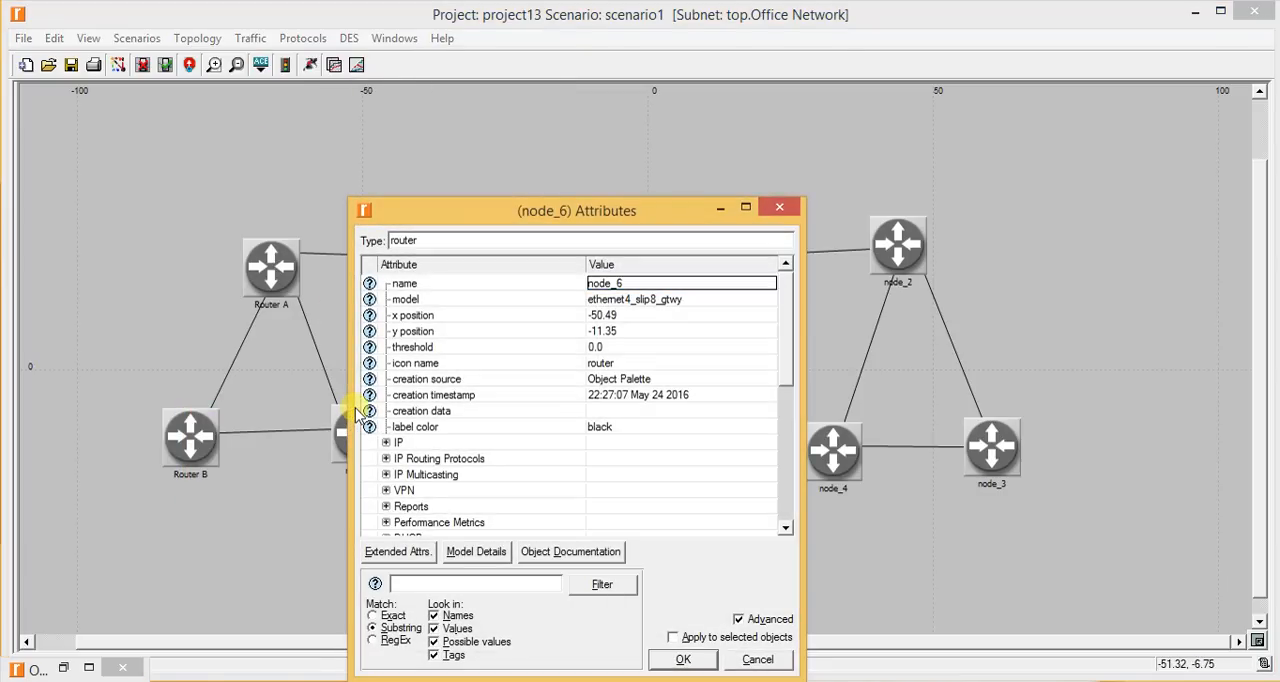
click(779, 207)
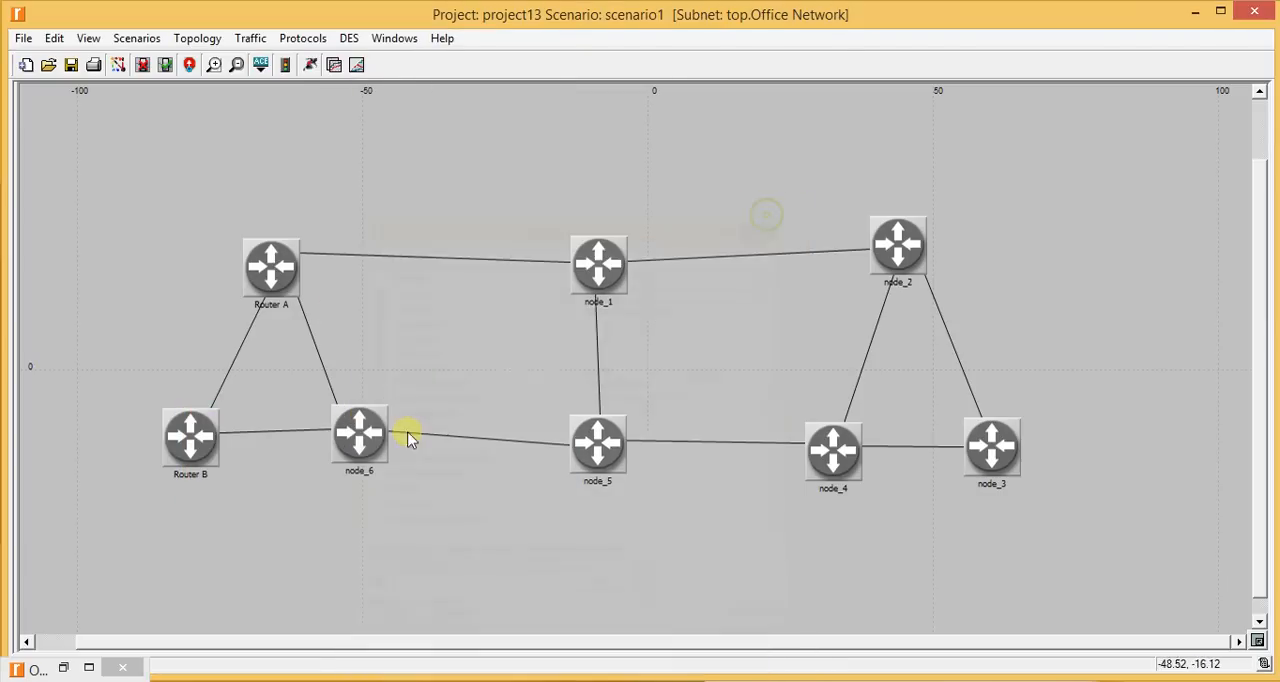
- Rename node_6 as Router C
right_click(350, 465)
key(Down)
key(Down)
key(Return)
text(0uter)
key(BackSpace)
key(BackSpace)
key(BackSpace)
key(BackSpace)
key(BackSpace)
key(BackSpace)
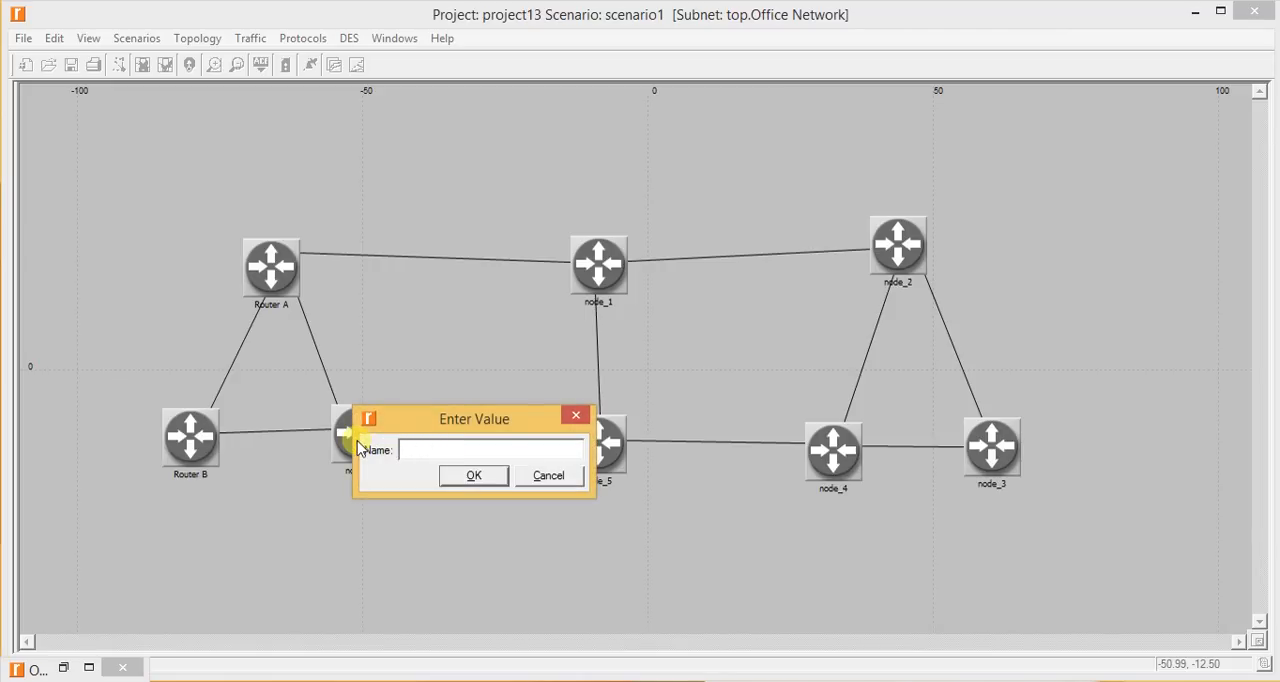
text(Router C)
key(Return)
- Rename node_1 as Router D
right_click(615, 262)
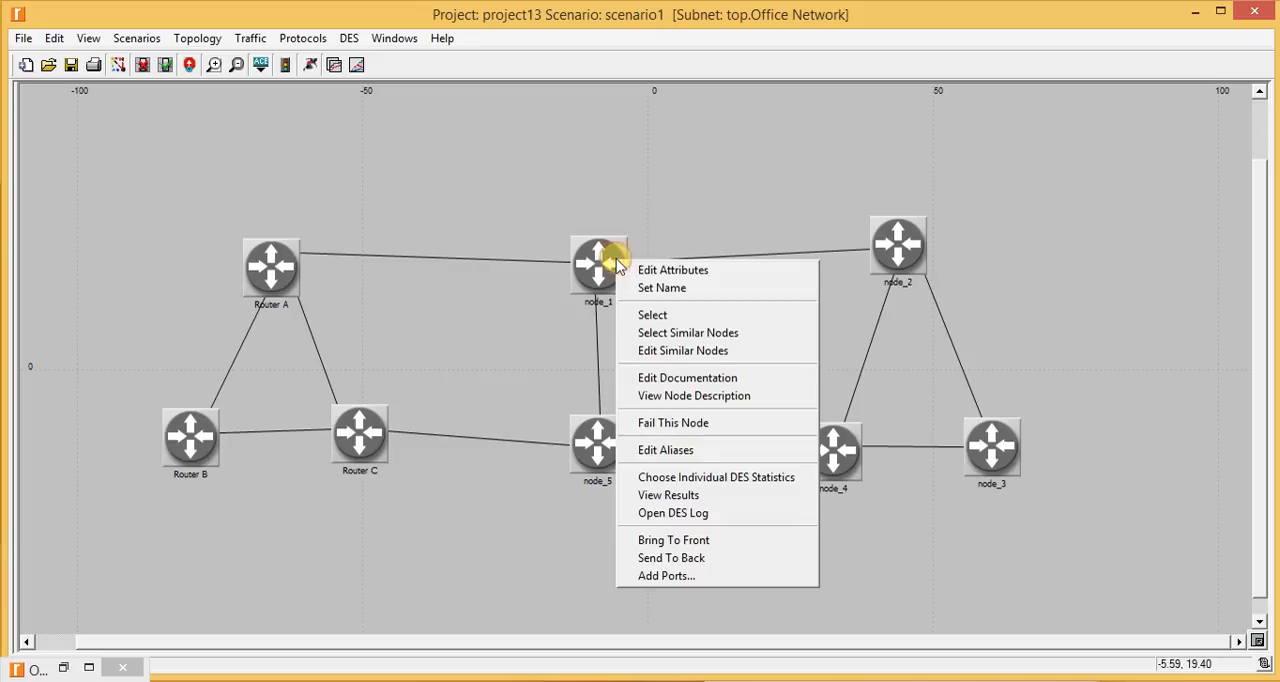
key(Down)
key(Down)
key(Return)
text(Router)
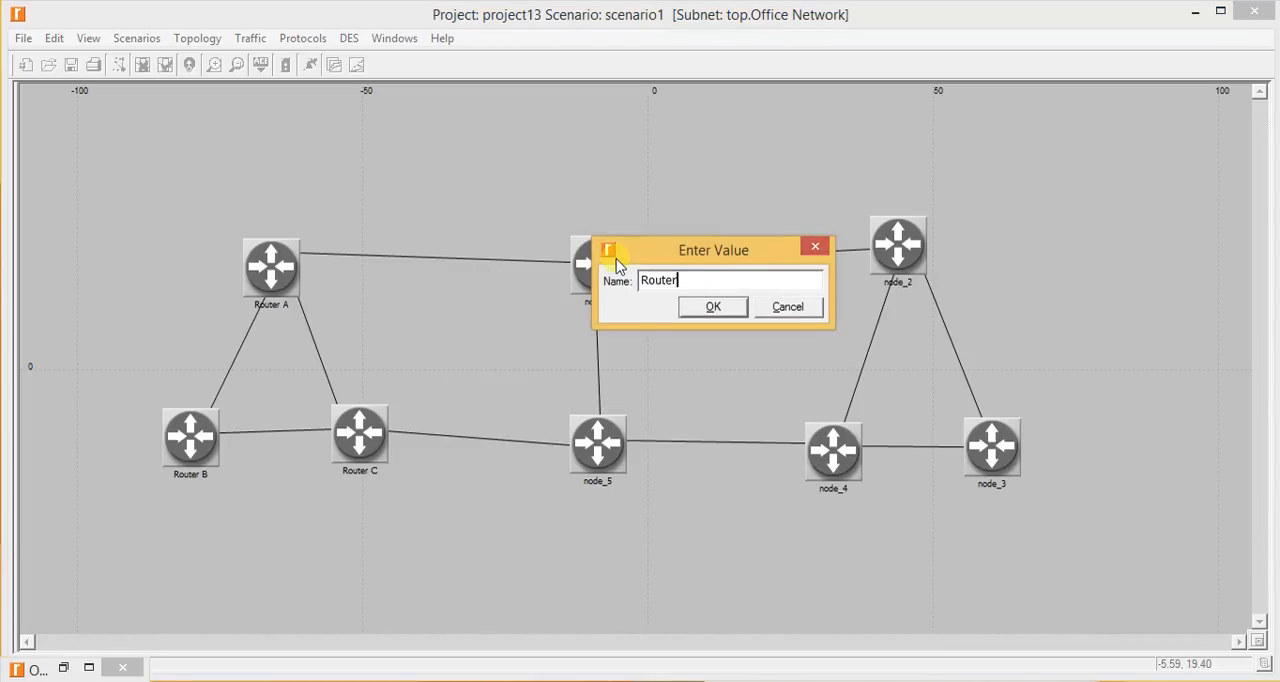
text( D)
key(Return)
- Rename node_5 as Router E
right_click(600, 441)
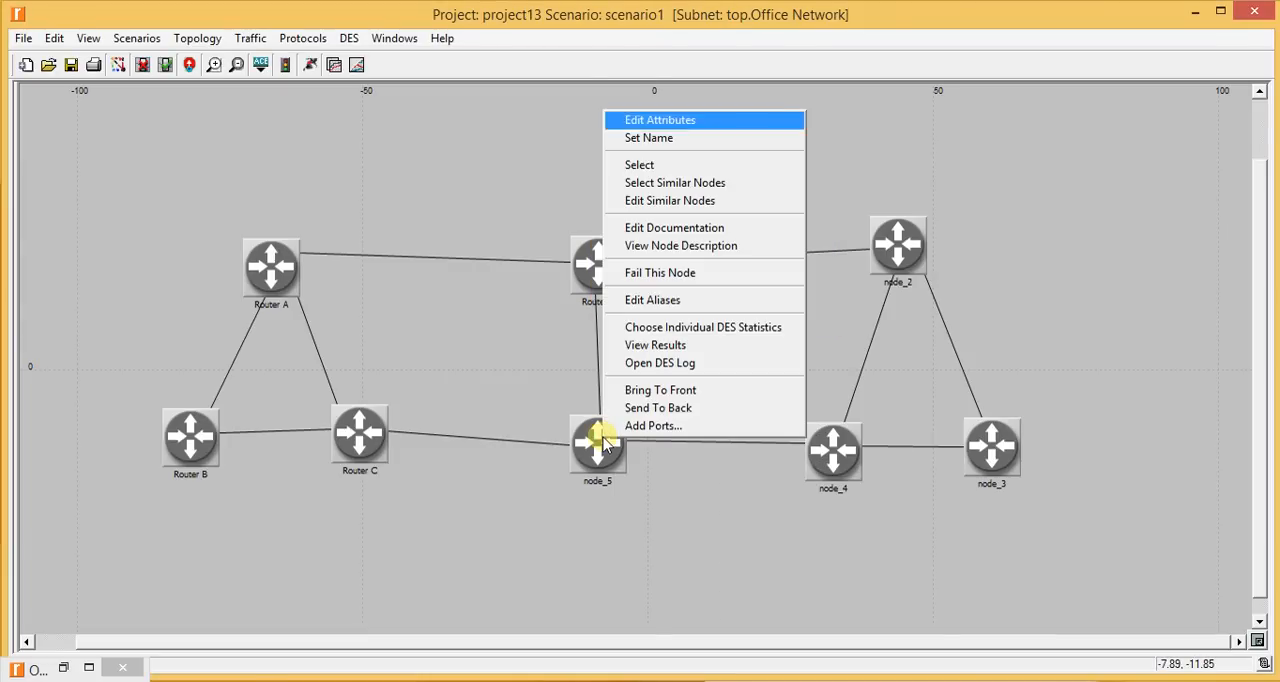
key(Down)
key(Down)
key(Return)
text(Router E)
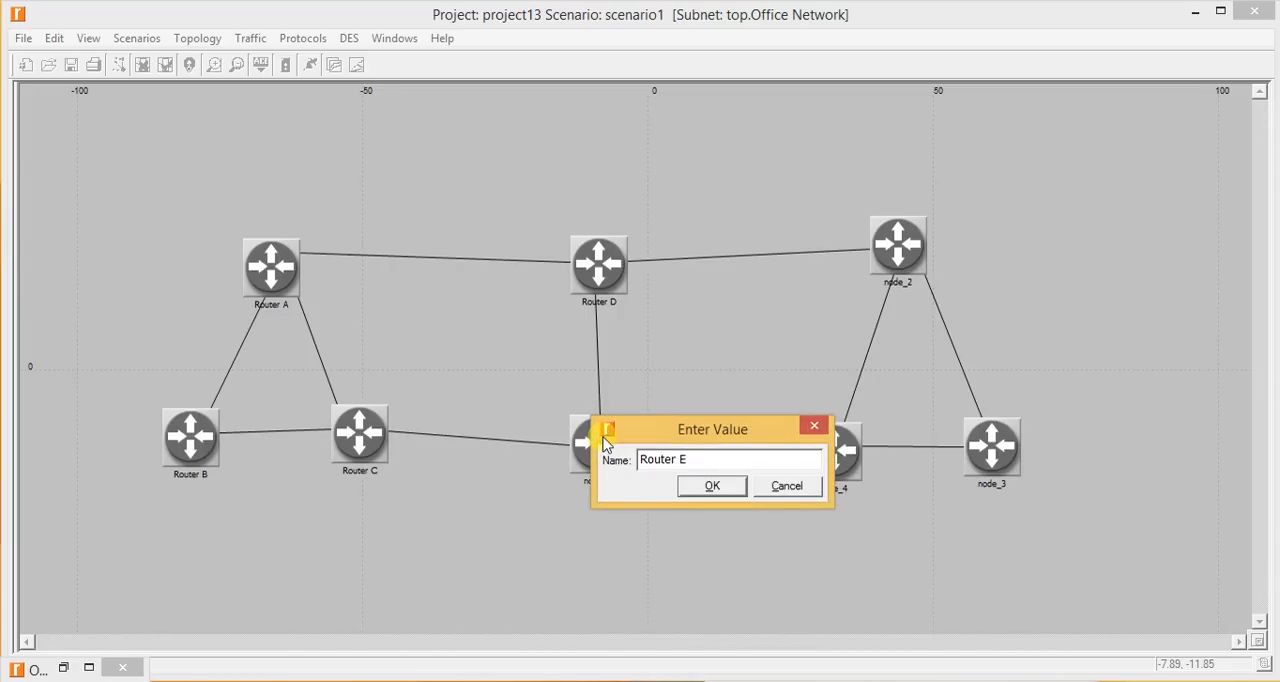
key(Return)
- Rename node_2 as Router F
right_click(903, 241)
key(Down)
key(Down)
key(Return)
text(Router G)
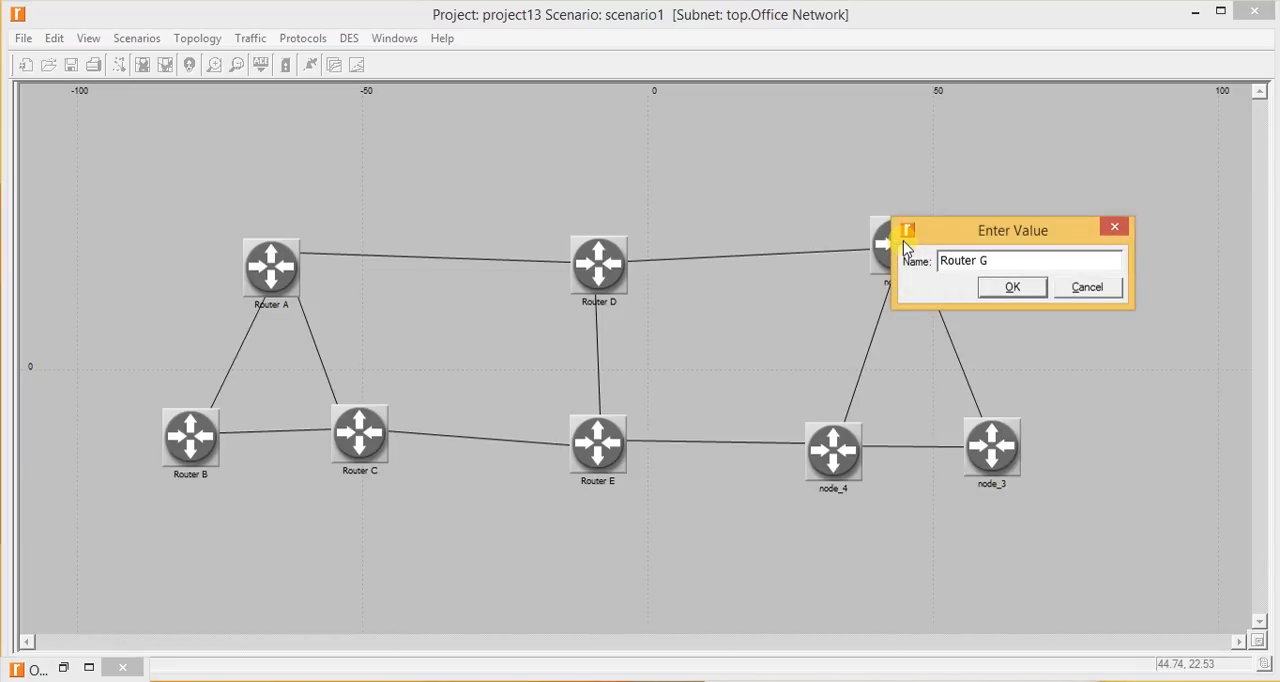
key(BackSpace)
text(F)
key(Return)
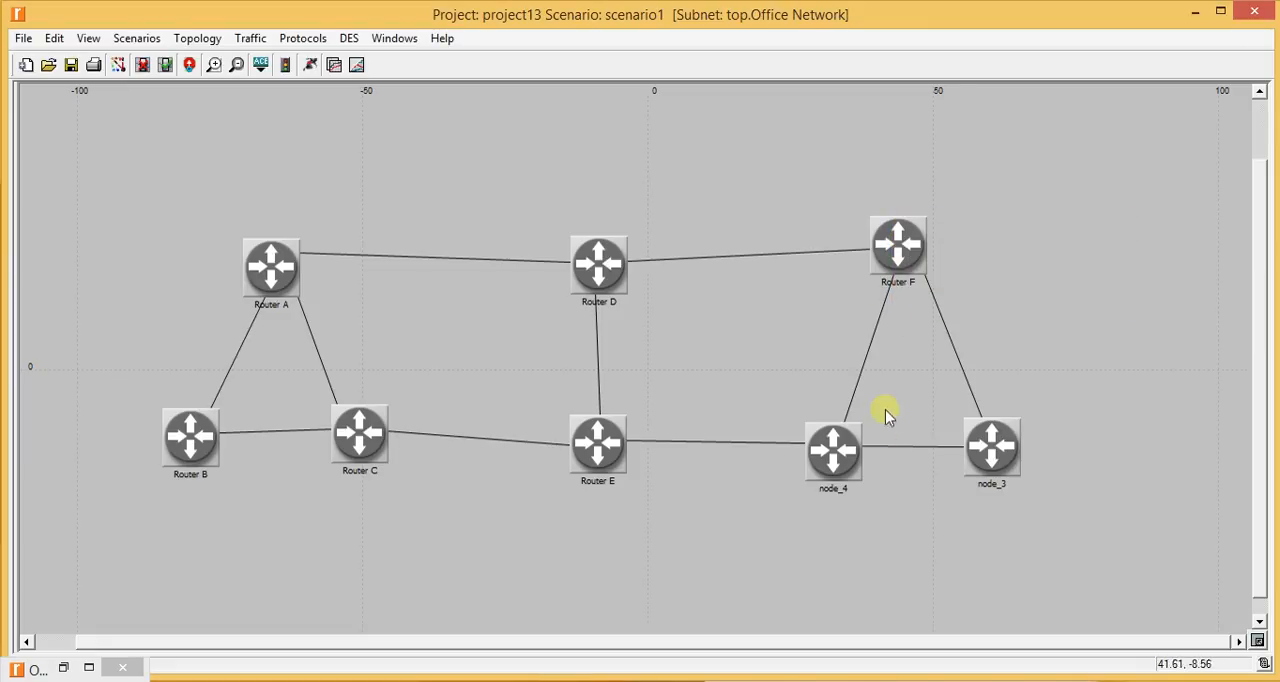
- Rename node_4 as Router G
right_click(846, 447)
key(Down)
key(Down)
key(Return)
text(Router G)
key(Return)
- Rename node_3 as Router H
right_click(1006, 434)
key(Down)
key(Down)
key(Return)
text(Router H)
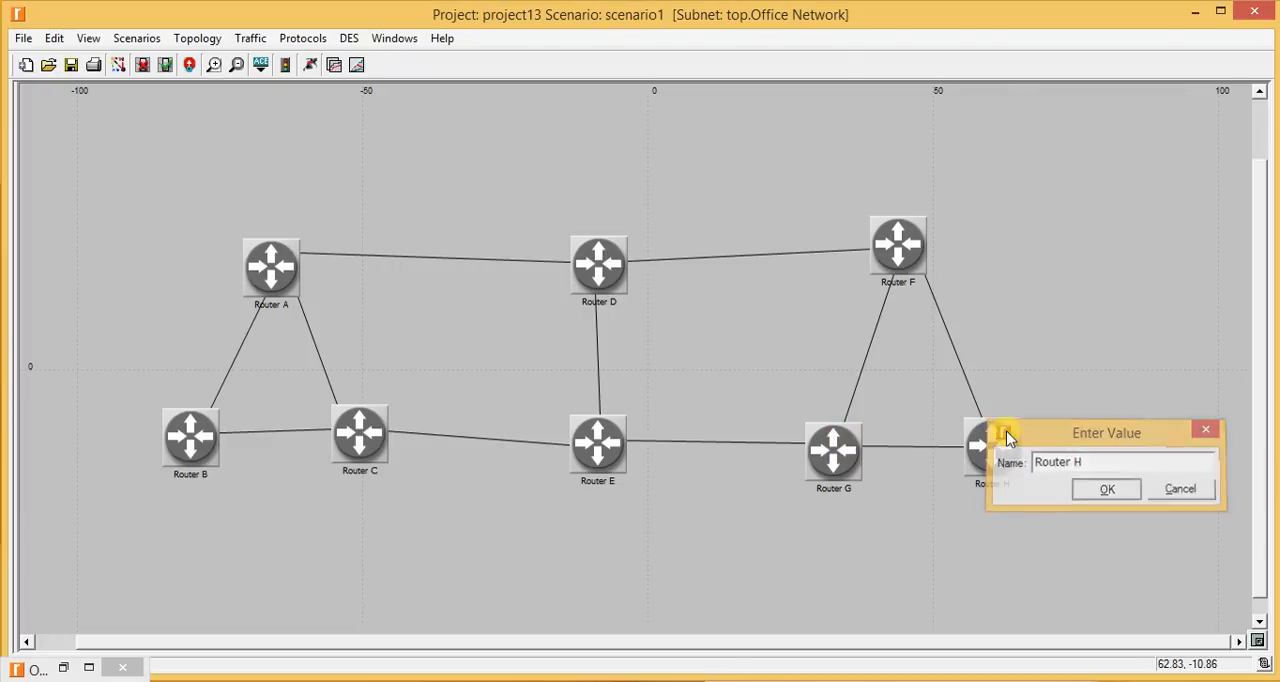
key(Return)
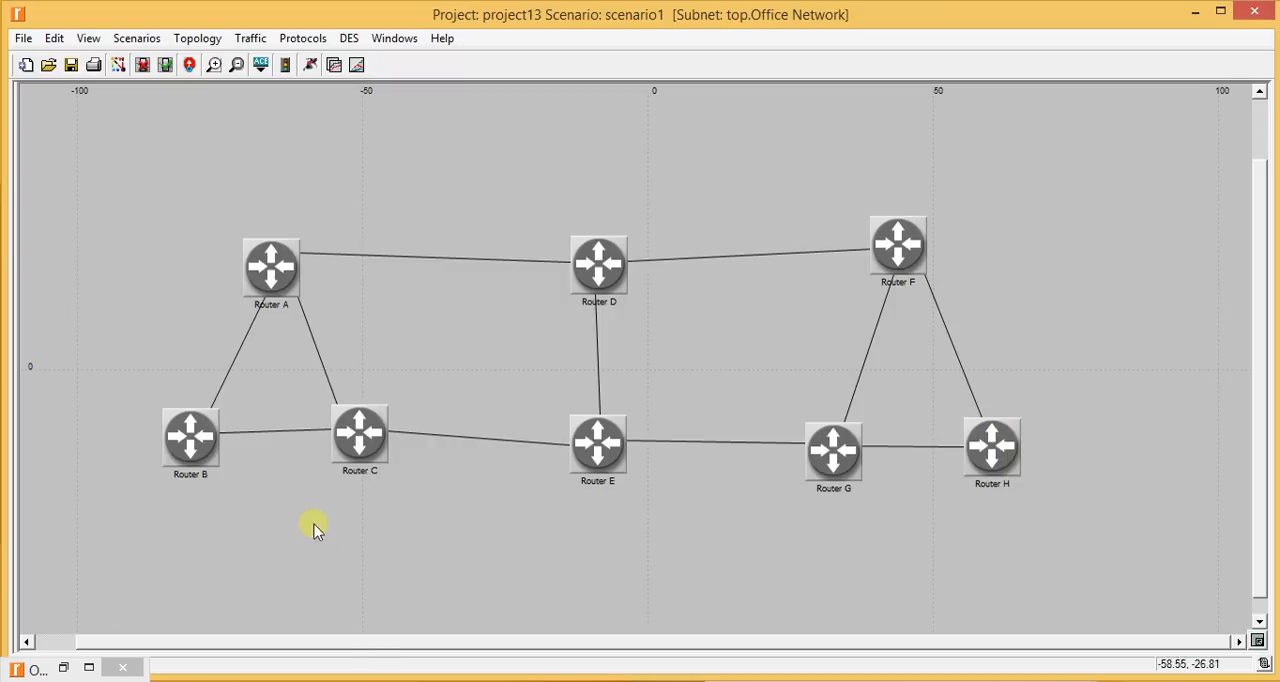
- Select the three links that join Routers A, B and C in a triangle
click(230, 368)
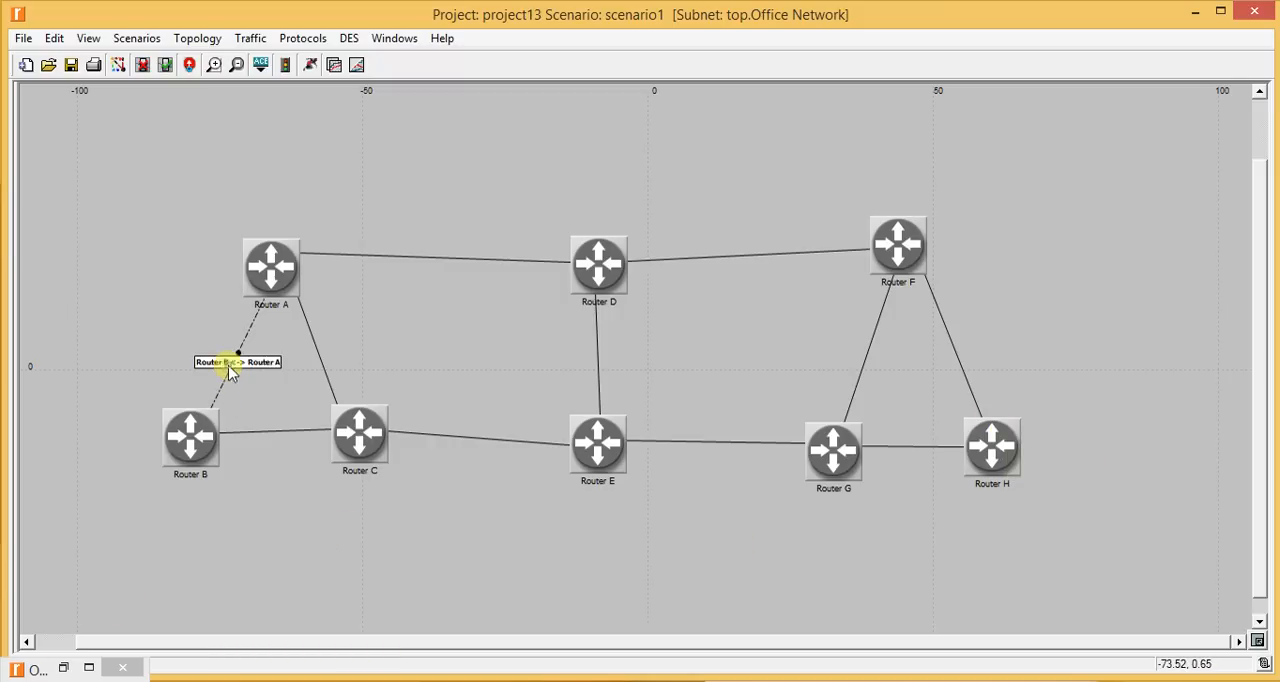
shift+click(318, 360)
shift+click(250, 433)
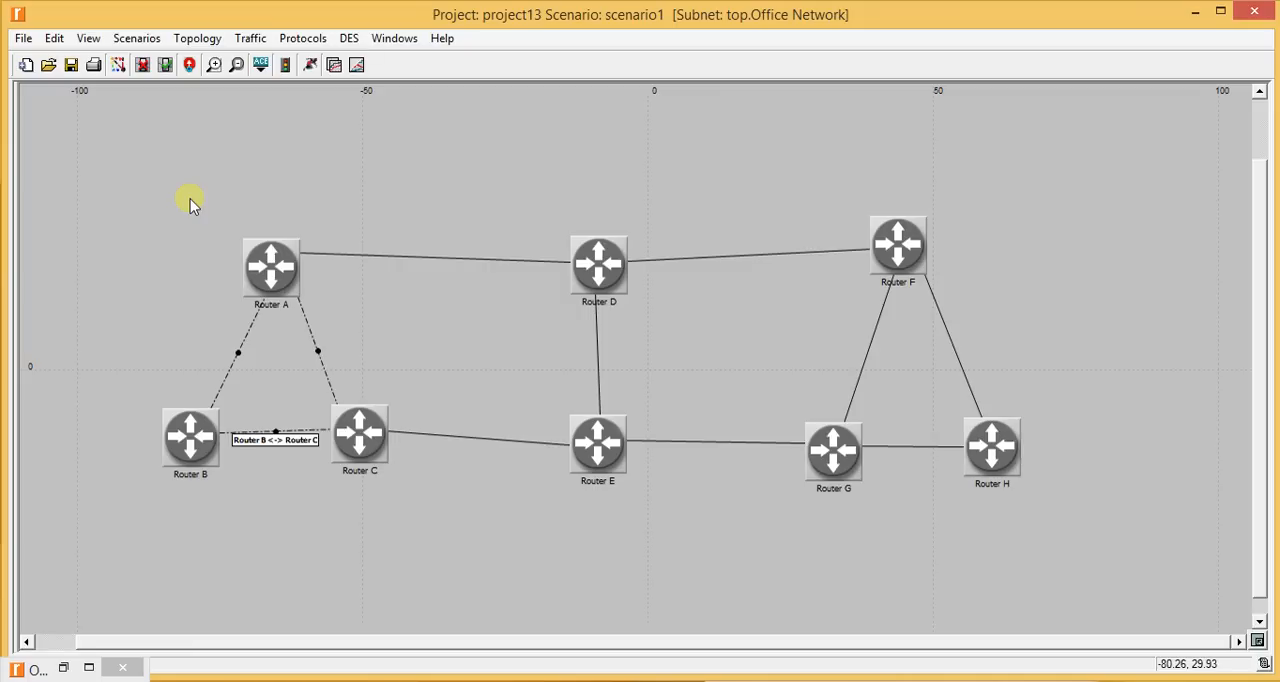
click(294, 40)
mouse_move(349, 214)
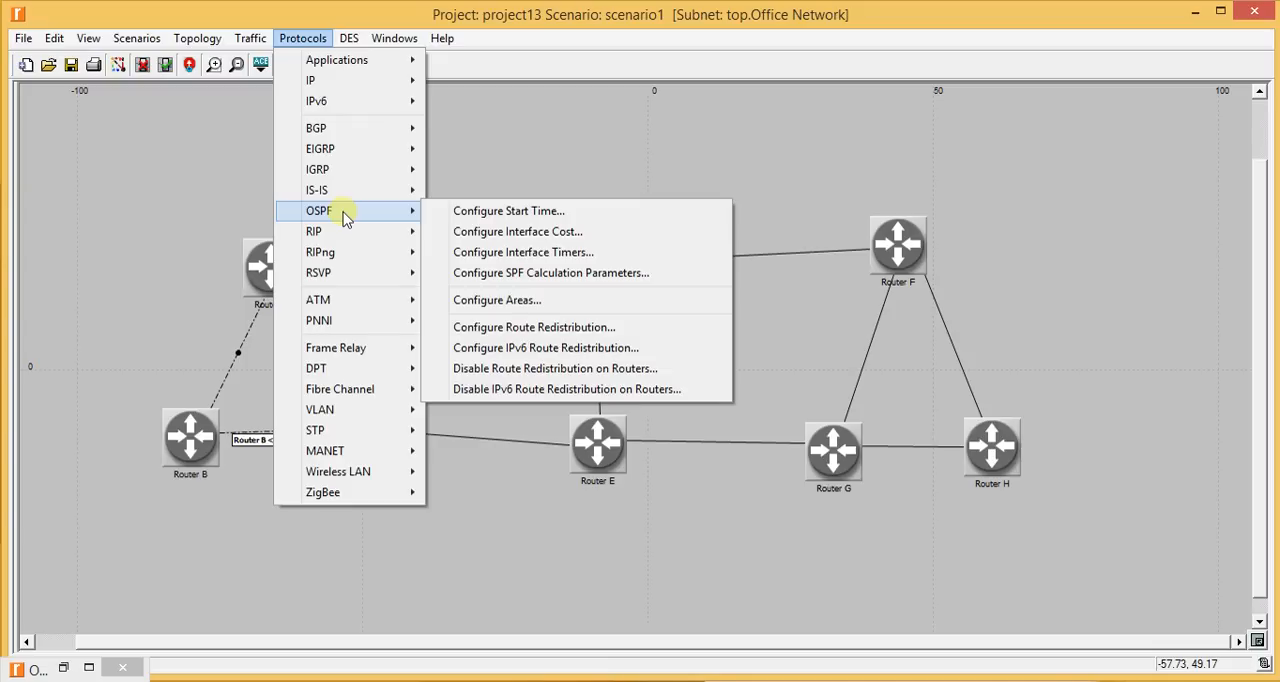
click(517, 236)
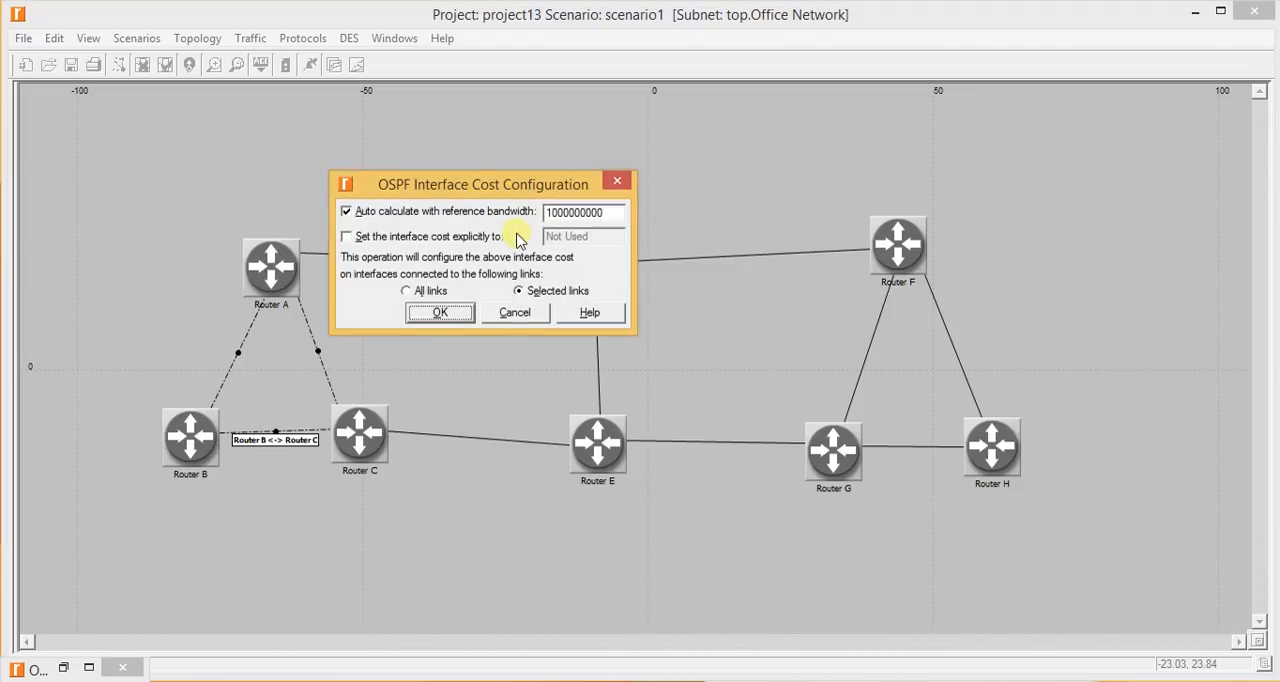
drag(421, 198, 638, 198)
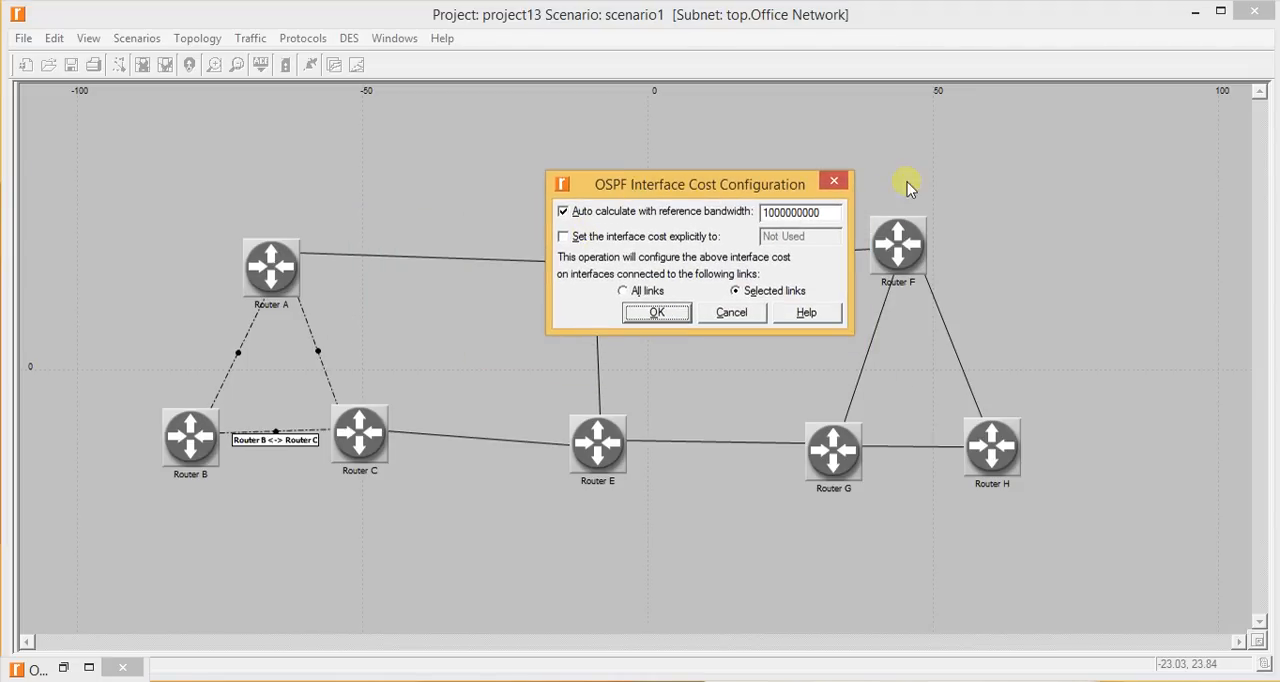
click(834, 181)
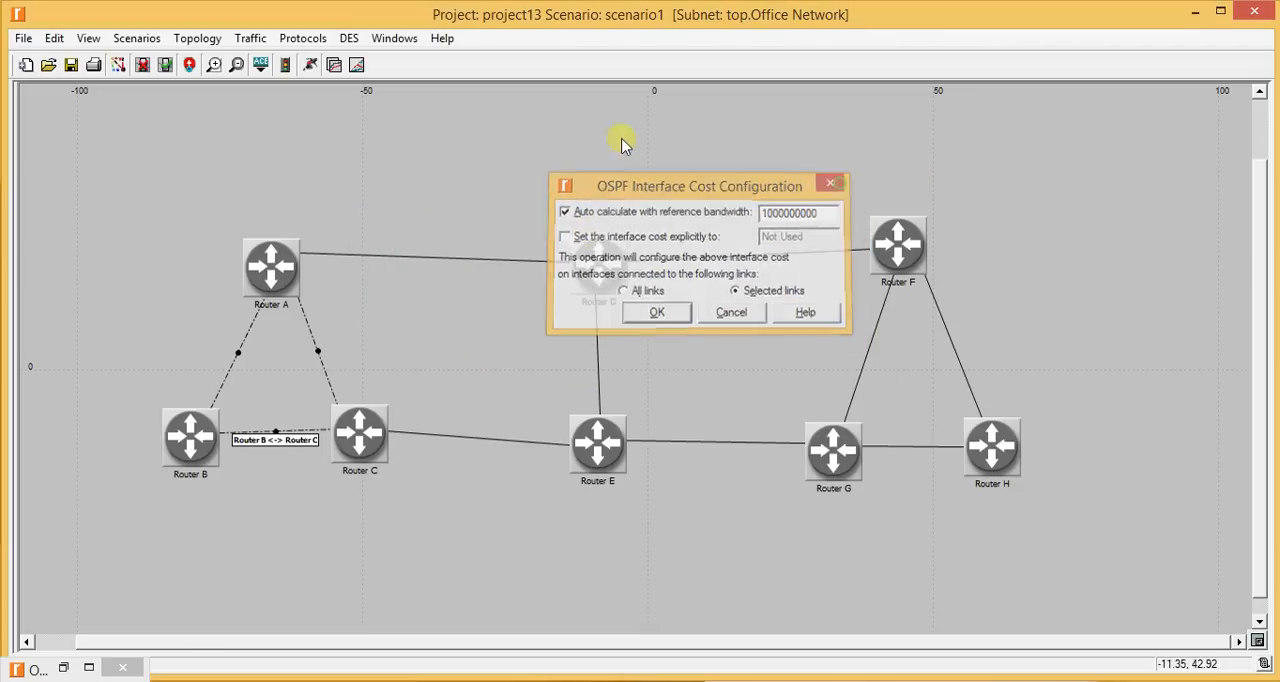
- Set the OSPF interface cost explicitly to 20 on the selected links between Routers A, B and C
click(303, 40)
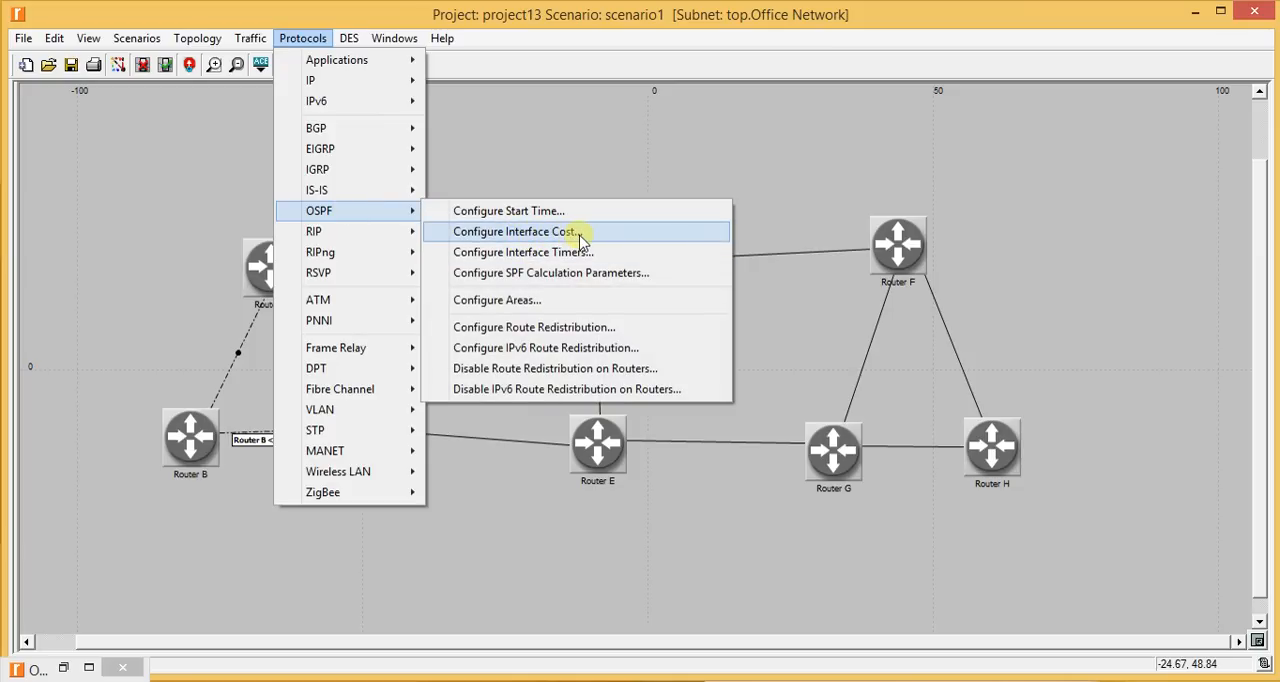
click(583, 240)
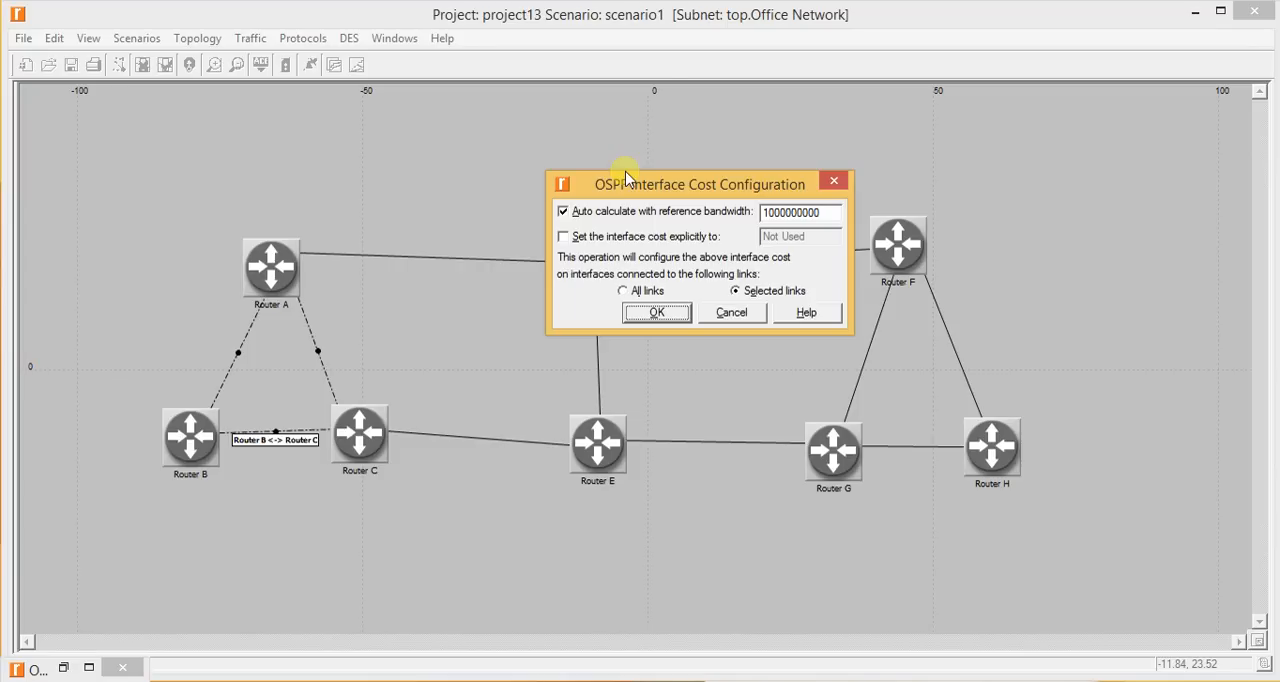
click(641, 244)
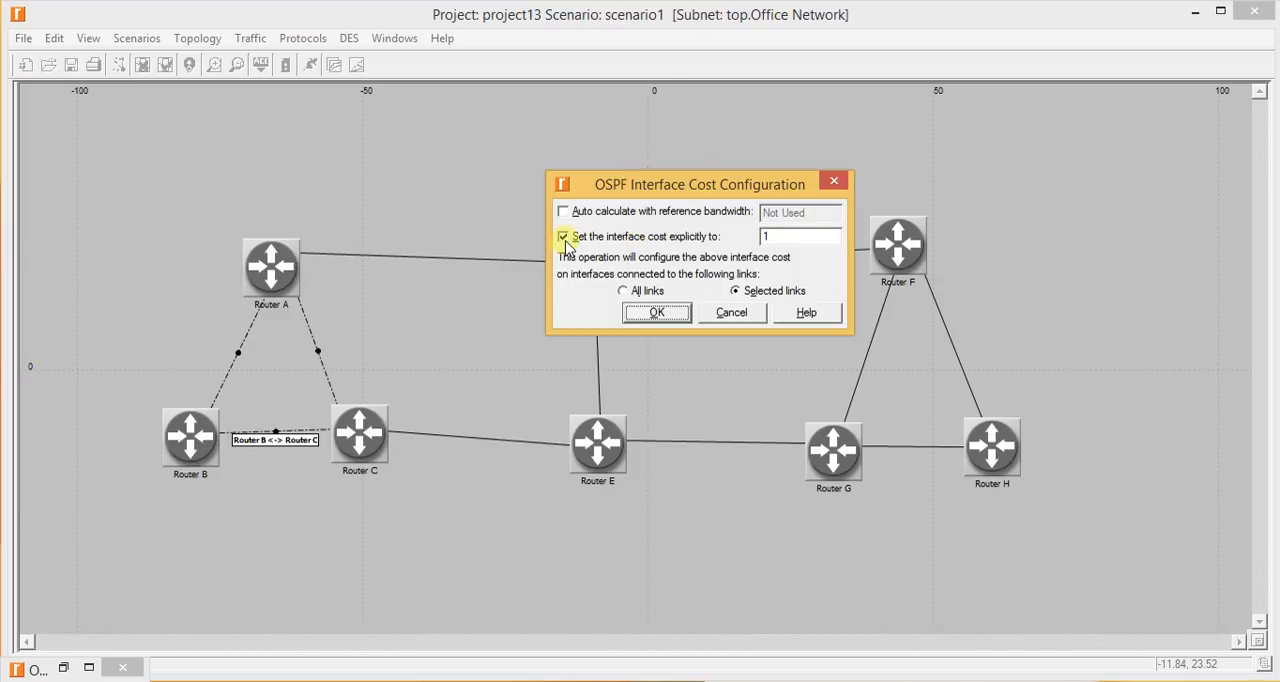
double_click(816, 234)
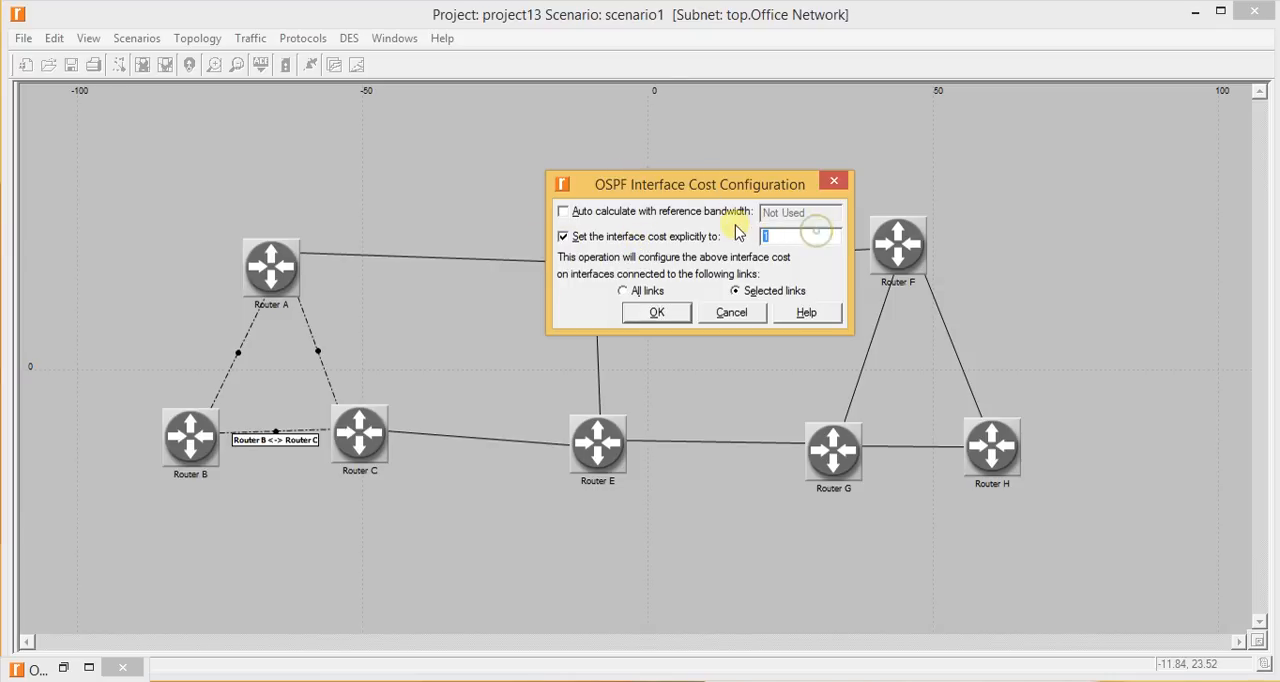
text(20)
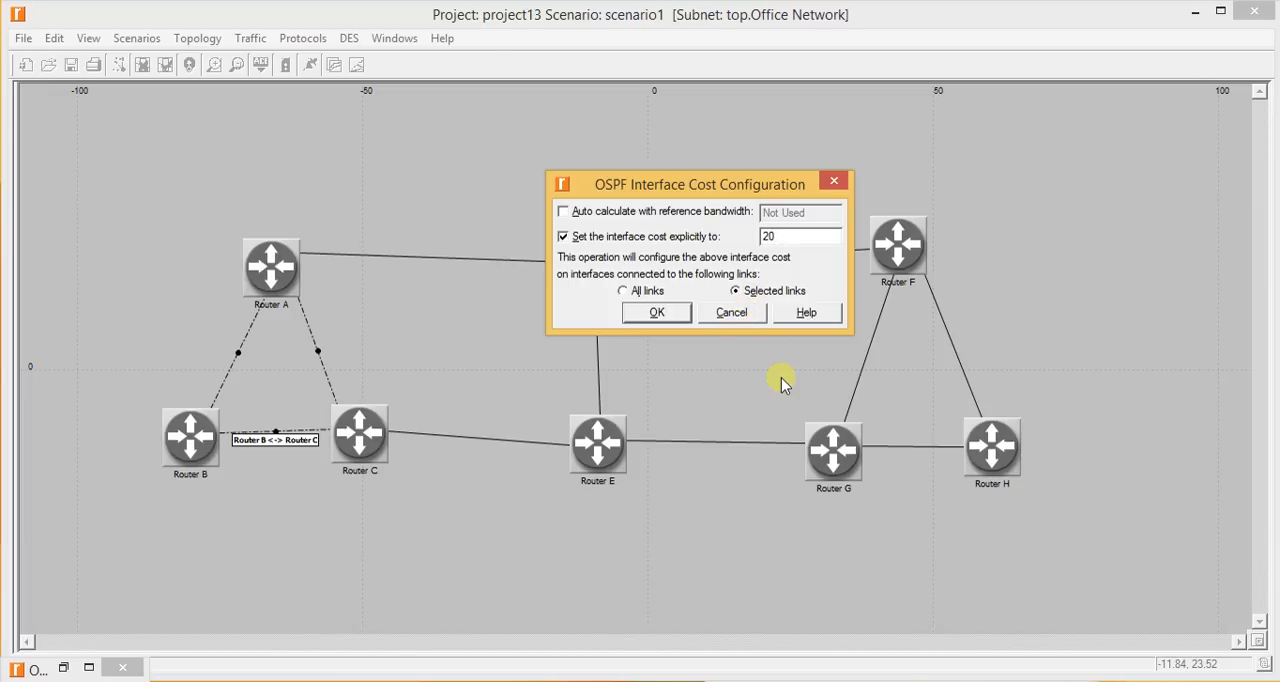
click(656, 312)
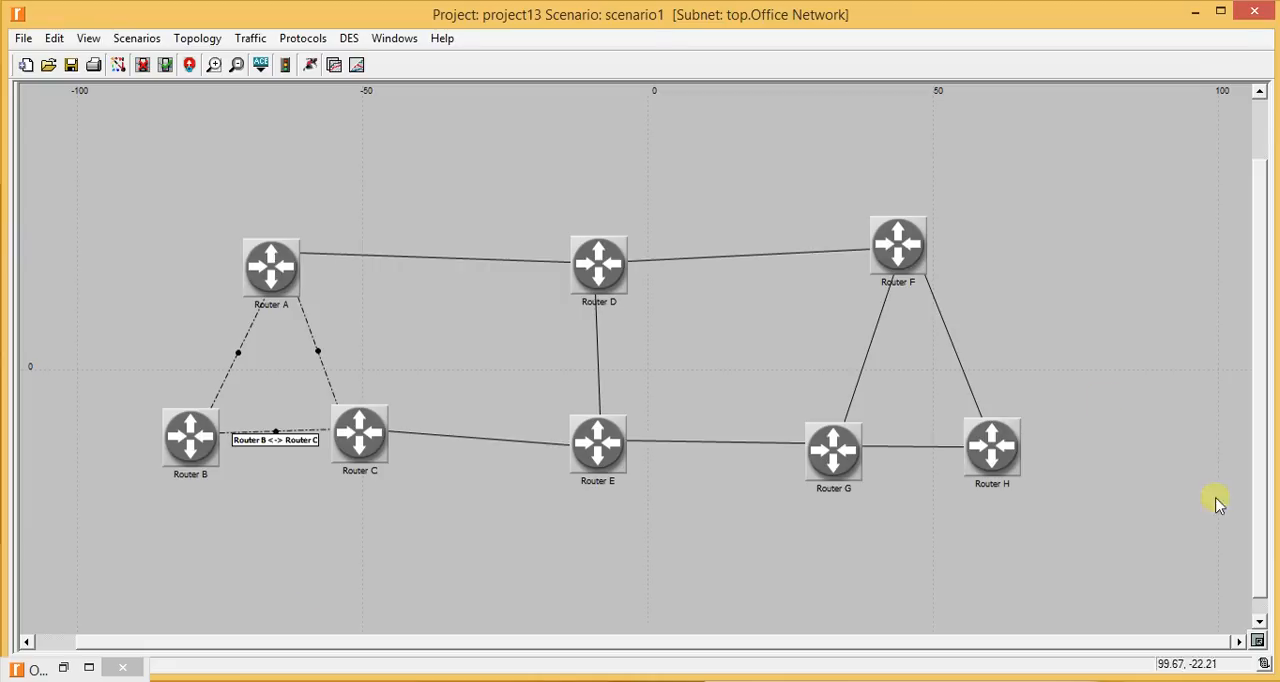
- Set the OSPF interface cost explicitly to 10 on the three links joining Routers F, G and H
shift+click(953, 345)
shift+click(909, 447)
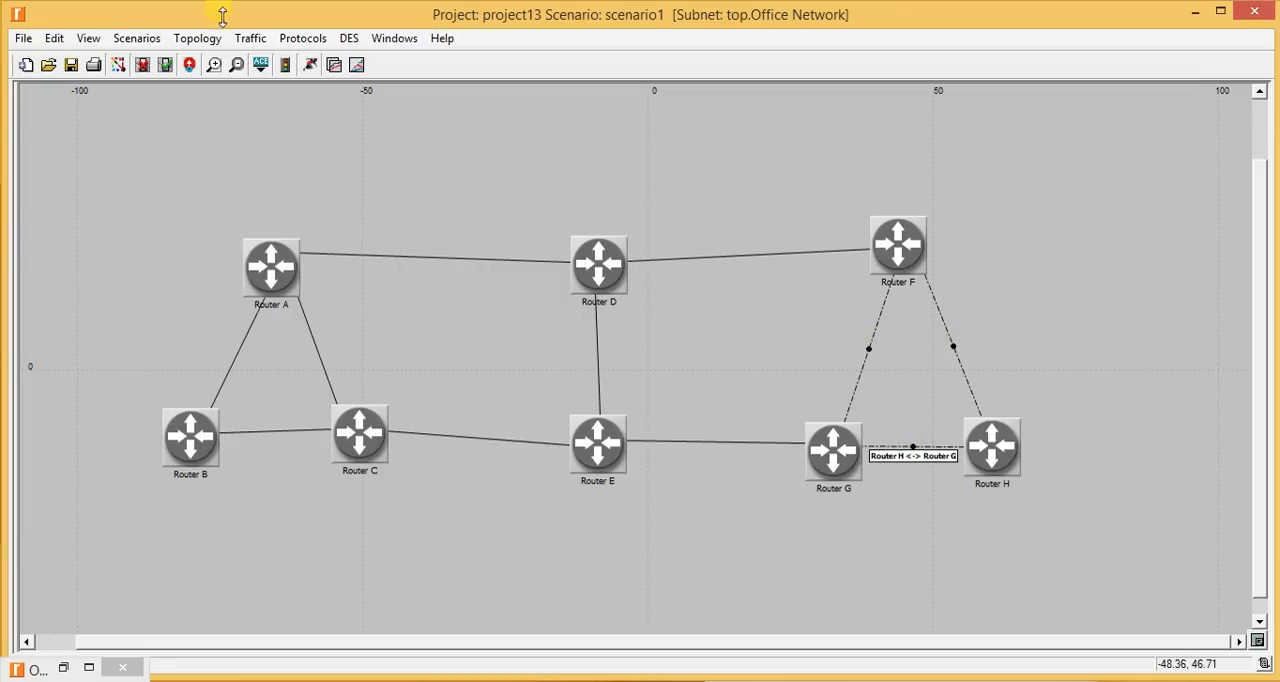
click(302, 38)
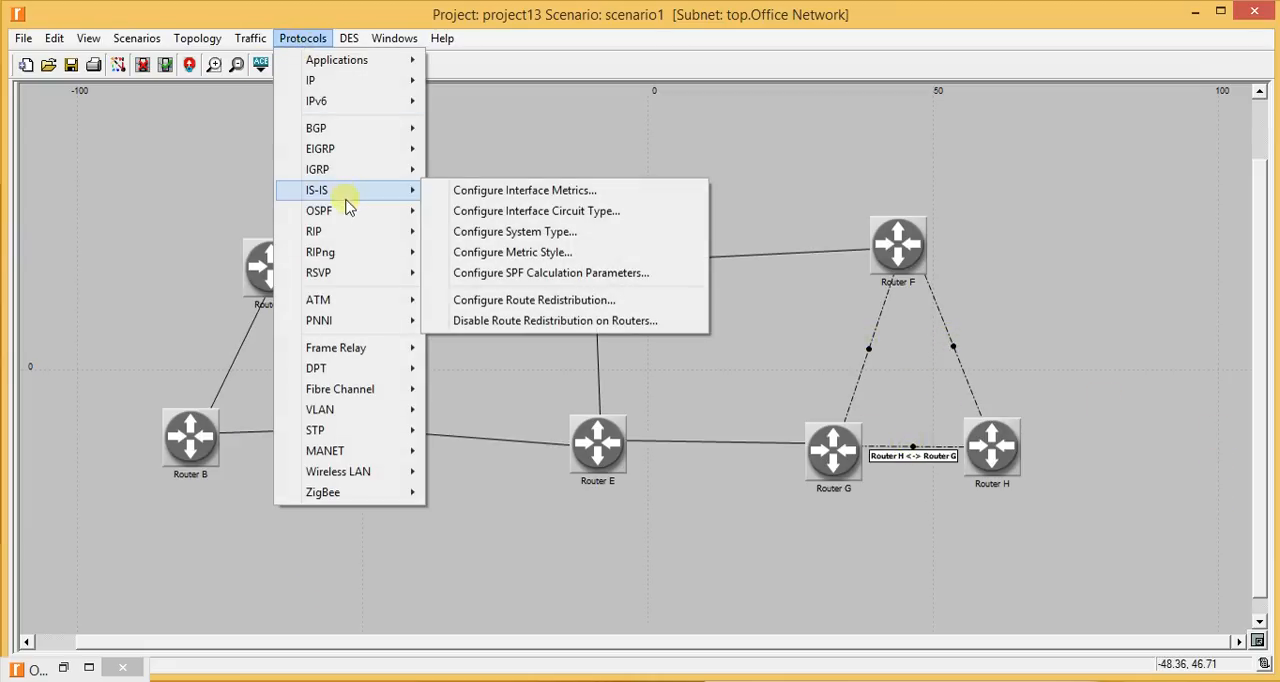
mouse_move(350, 210)
click(511, 231)
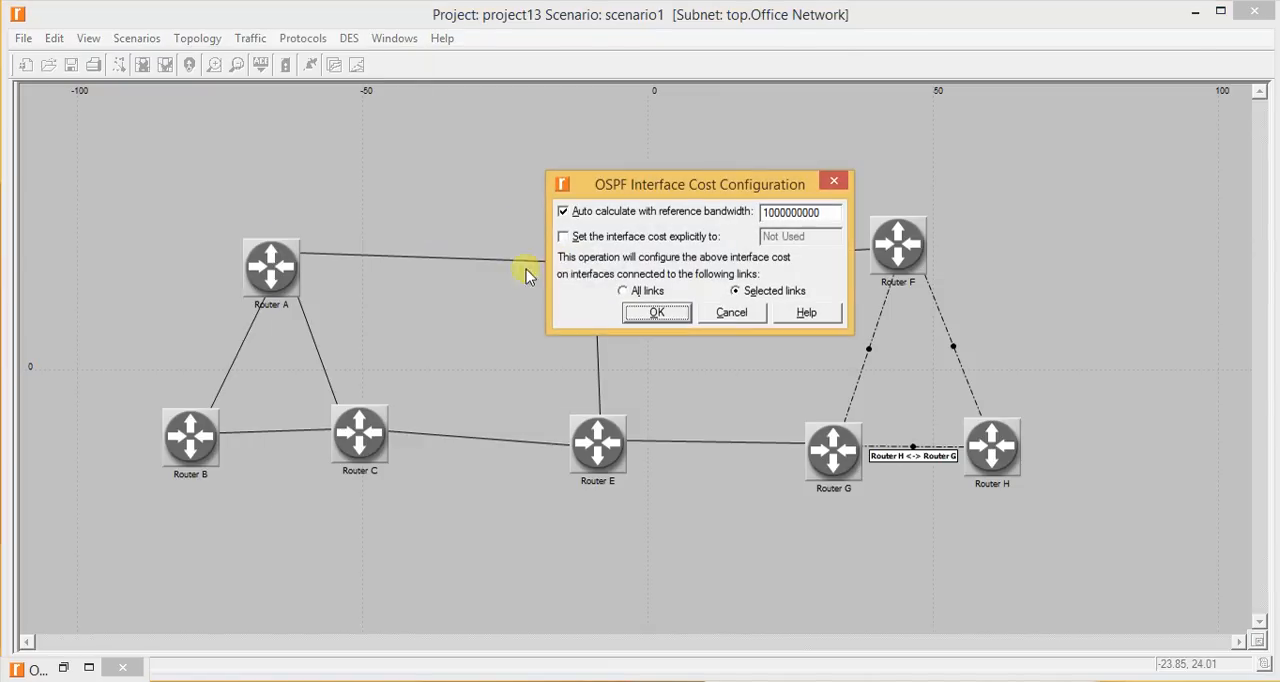
click(604, 237)
click(803, 237)
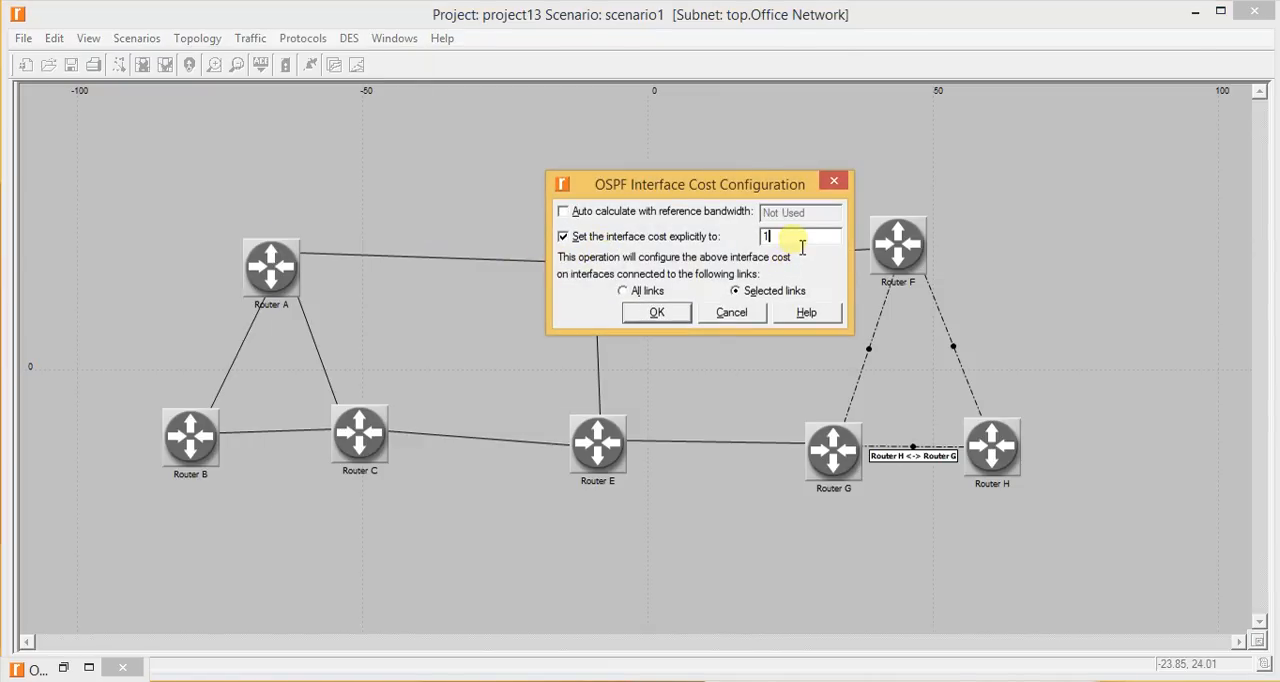
text(0)
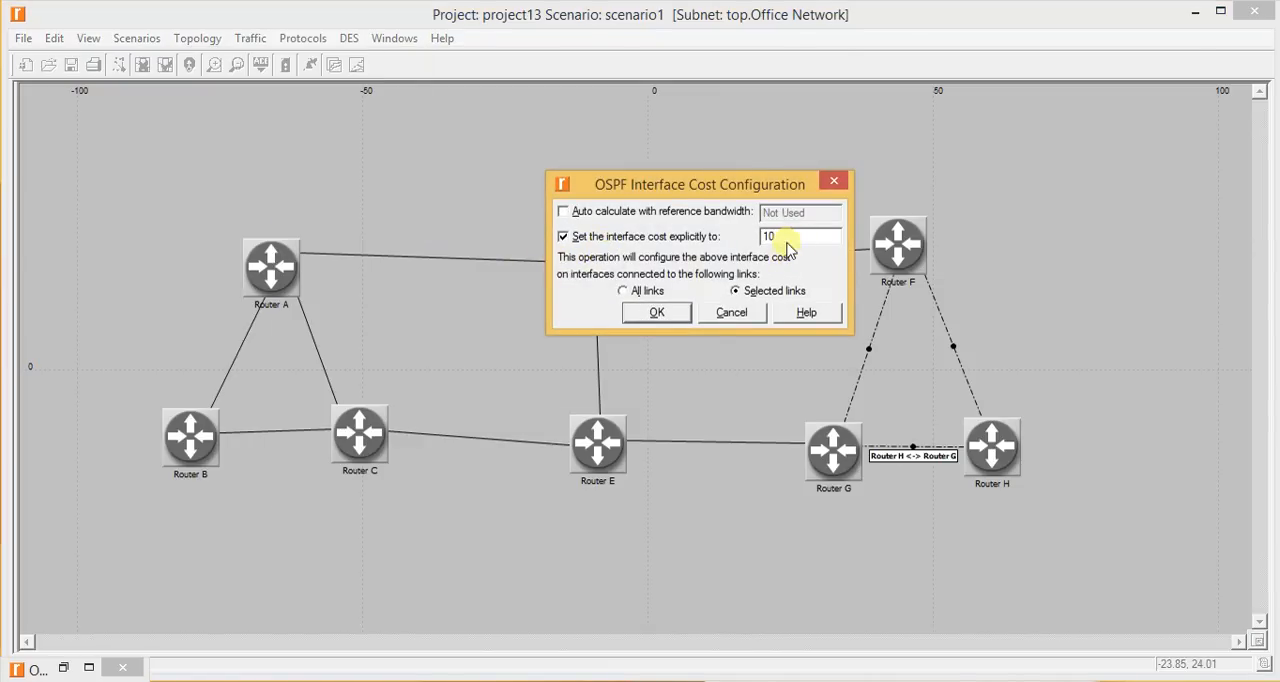
click(668, 314)
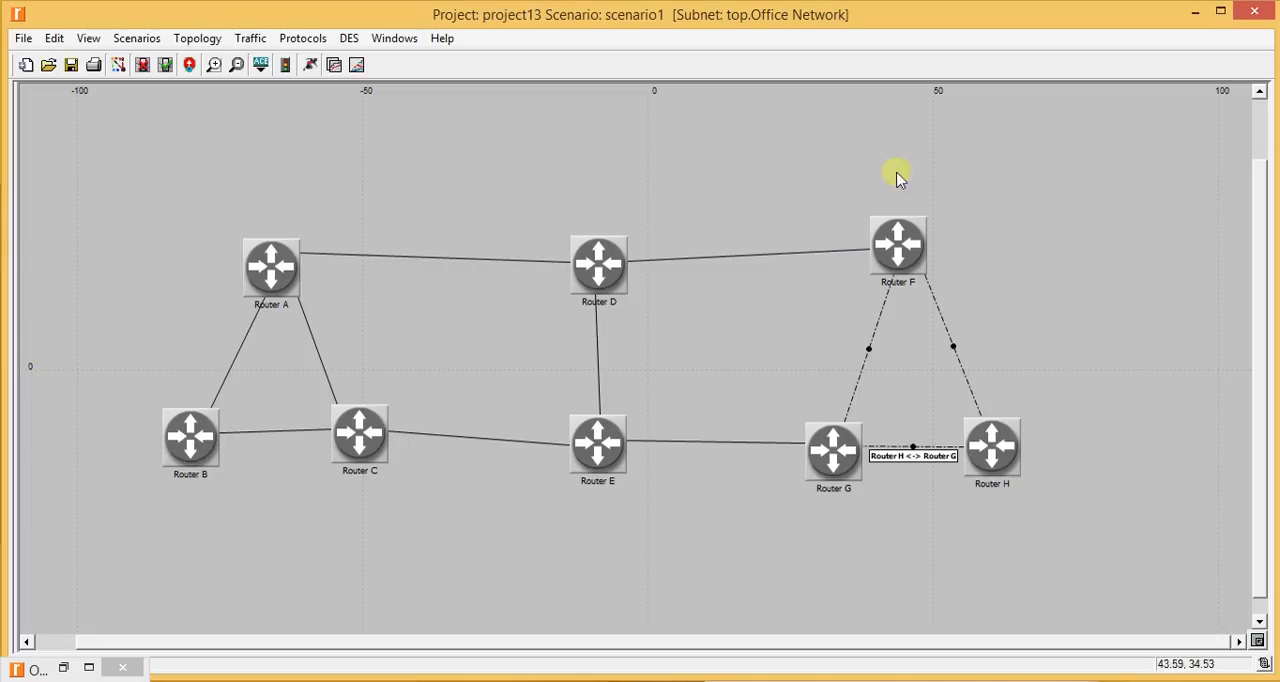
- Set the OSPF interface cost explicitly to 5 on the five selected links A–D, D–F, D–E, C–E and E–G
click(477, 199)
click(450, 256)
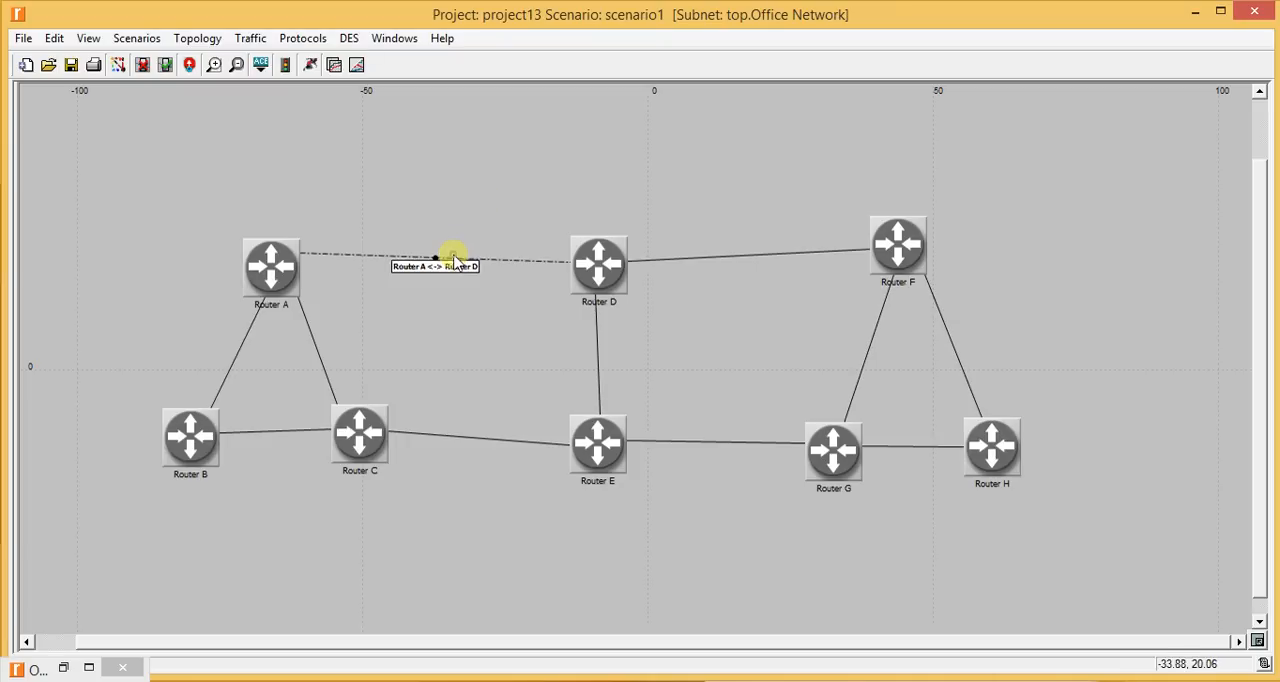
shift+click(745, 256)
shift+click(598, 362)
shift+click(508, 437)
shift+click(703, 441)
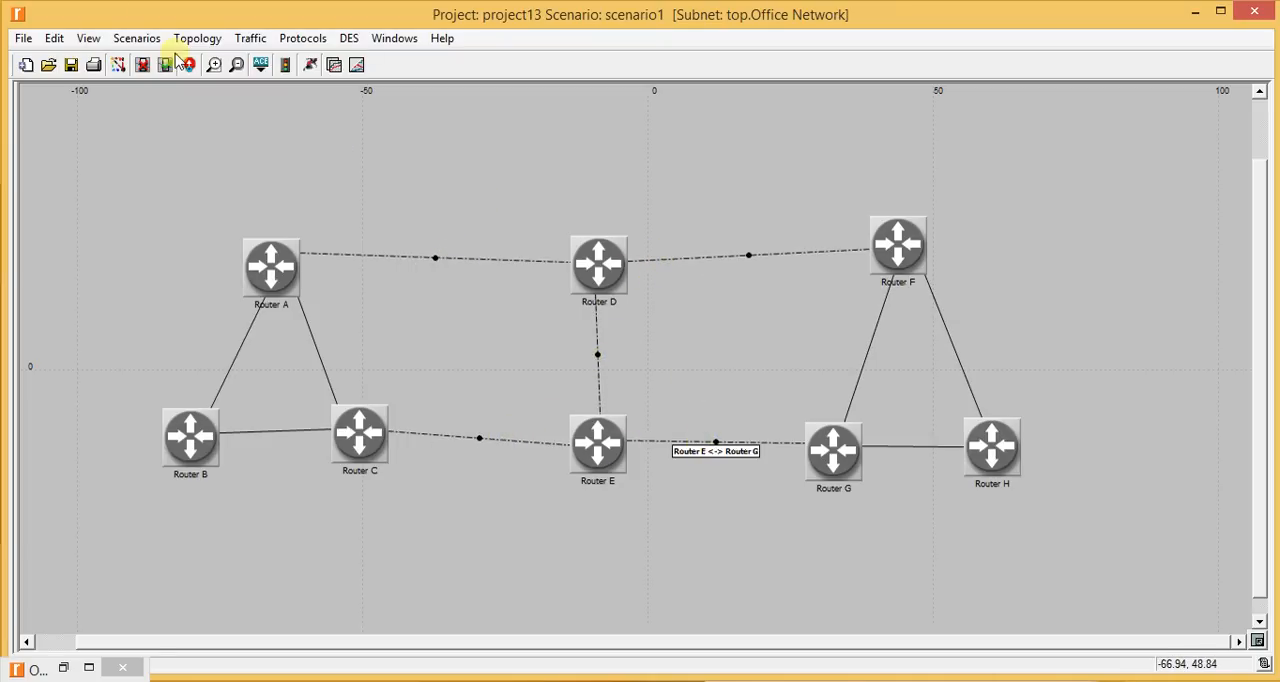
click(303, 38)
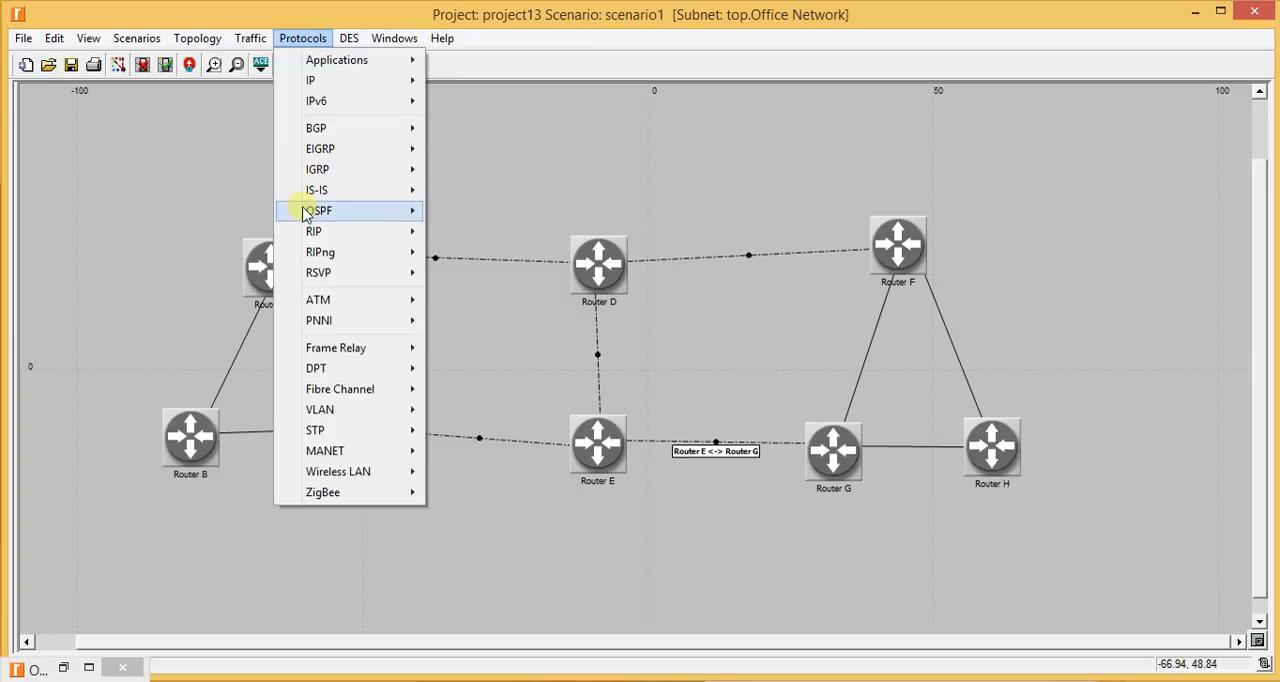
mouse_move(394, 214)
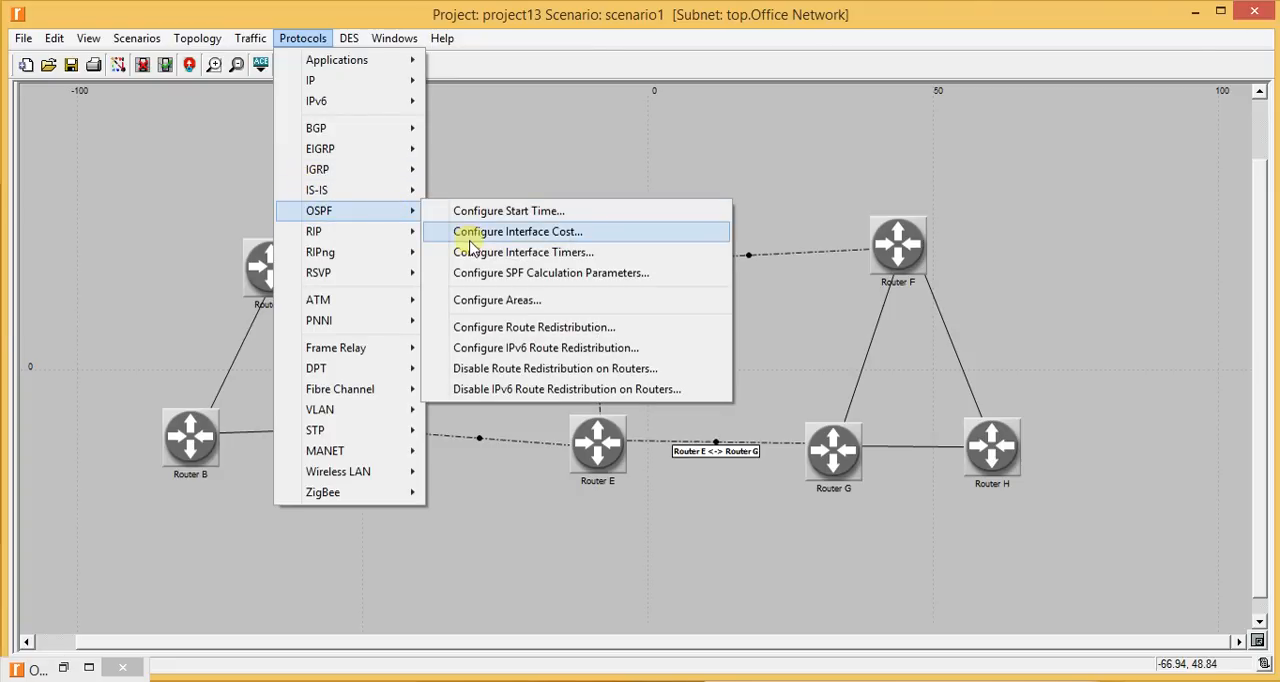
click(470, 238)
click(660, 243)
double_click(796, 240)
text(5)
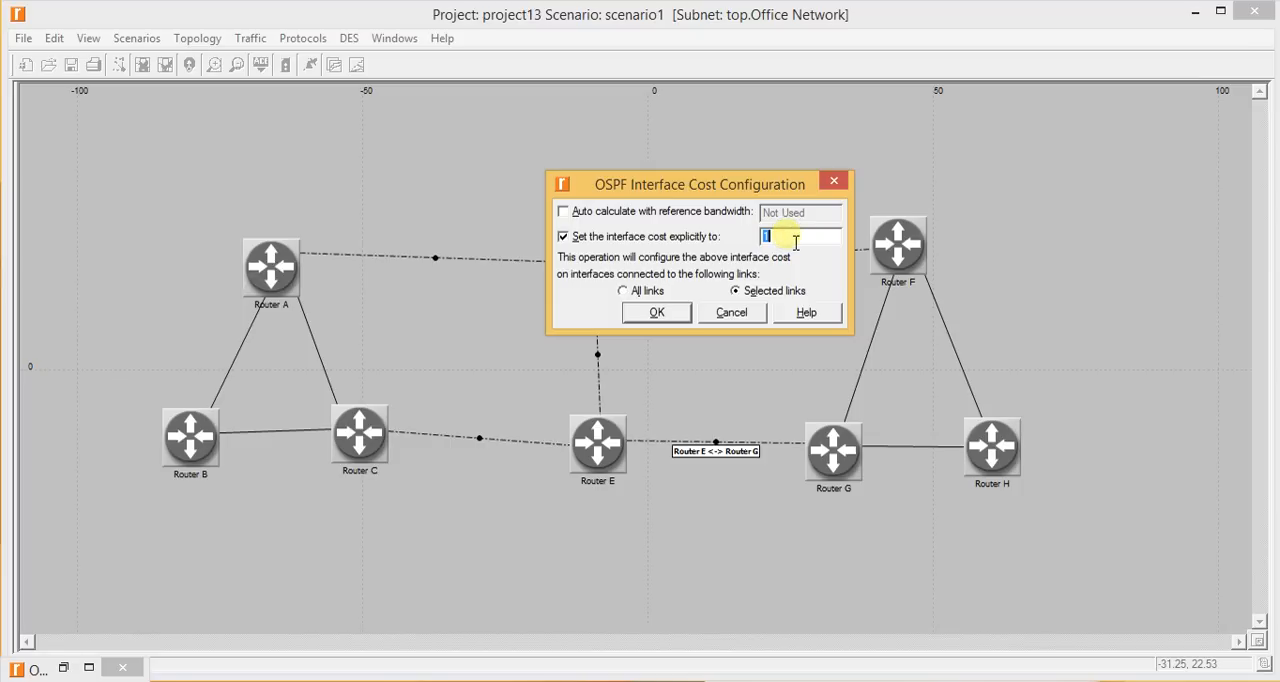
click(675, 311)
click(796, 187)
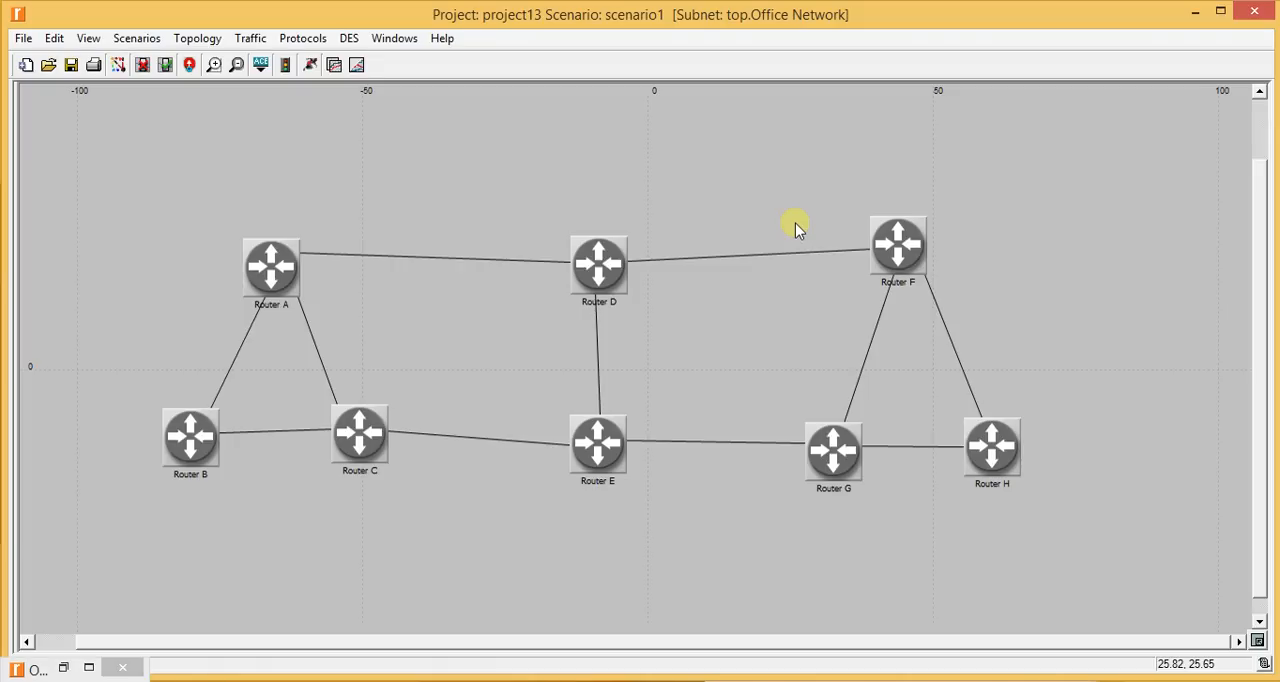
- Switch to the lab instructions document, read the traffic demands section, and return to the network project
click(20, 20)
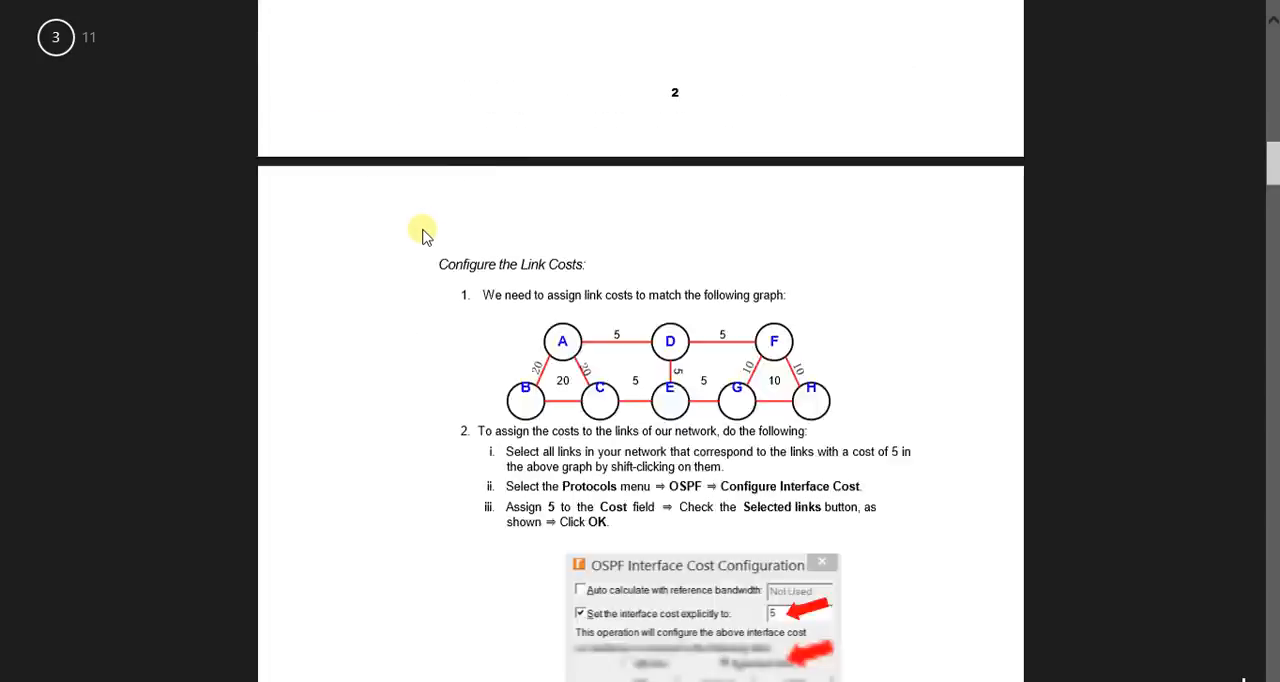
scroll(422, 234, down, 8)
scroll(422, 234, down, 3)
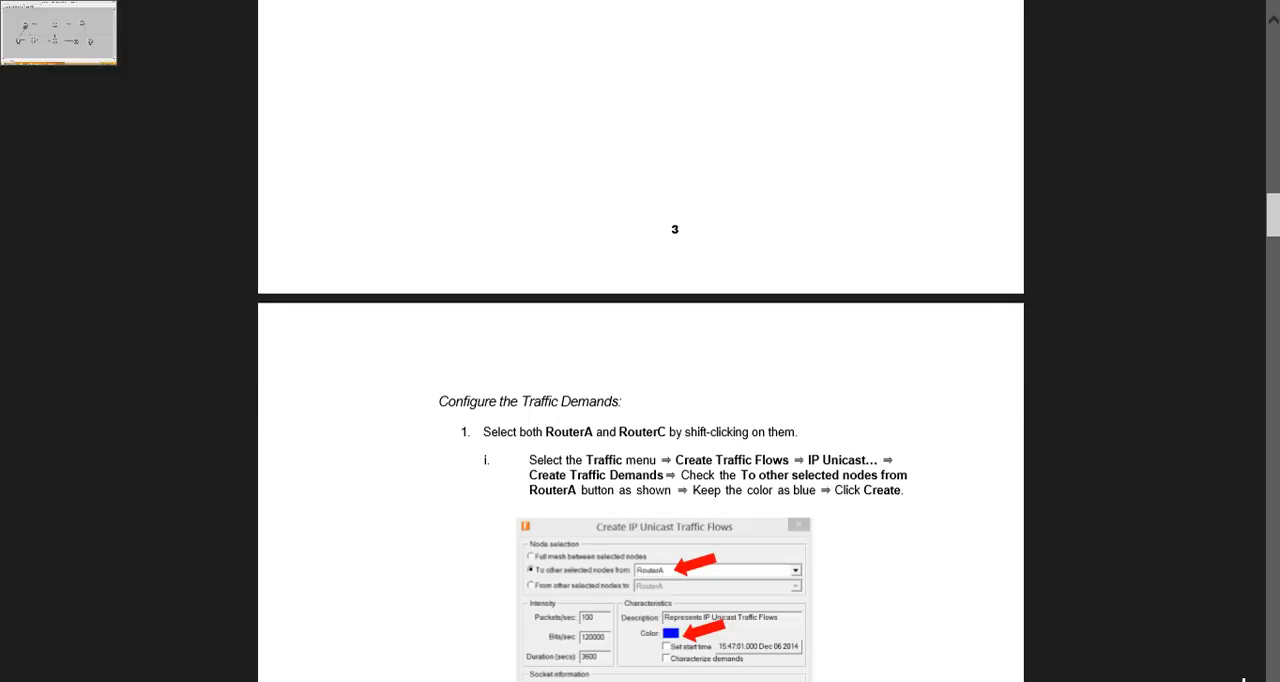
scroll(500, 266, down, 3)
click(20, 18)
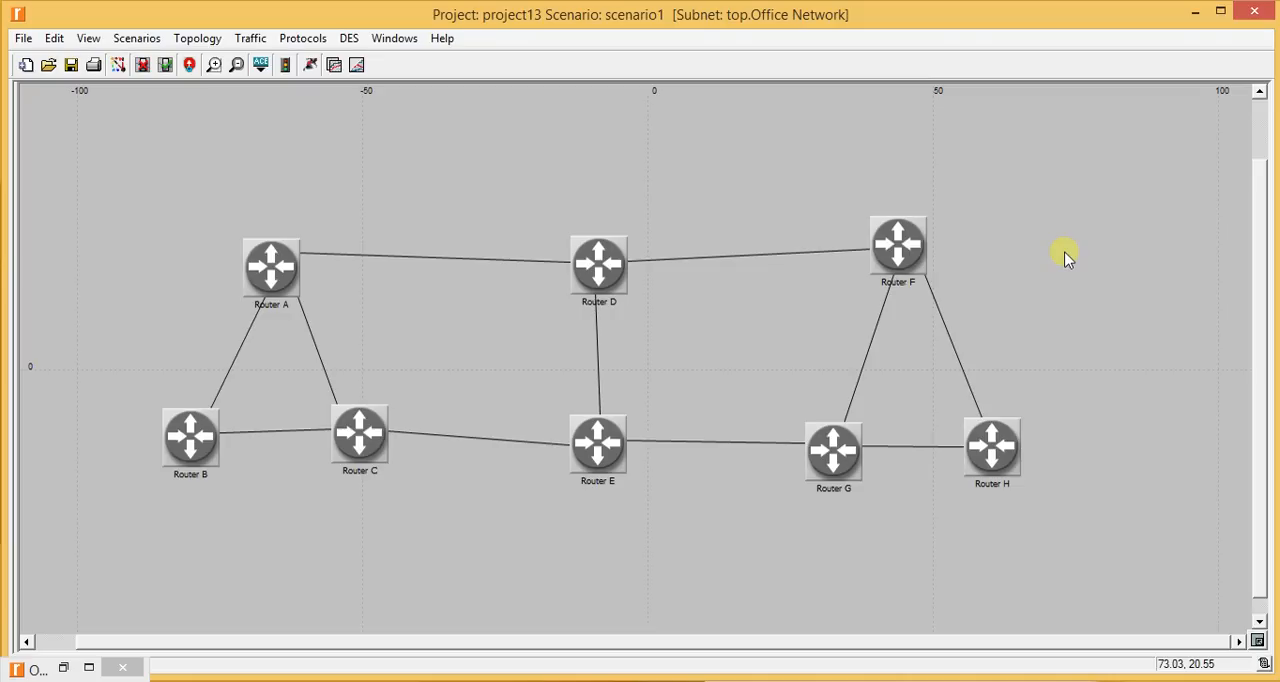
key(alt+Tab)
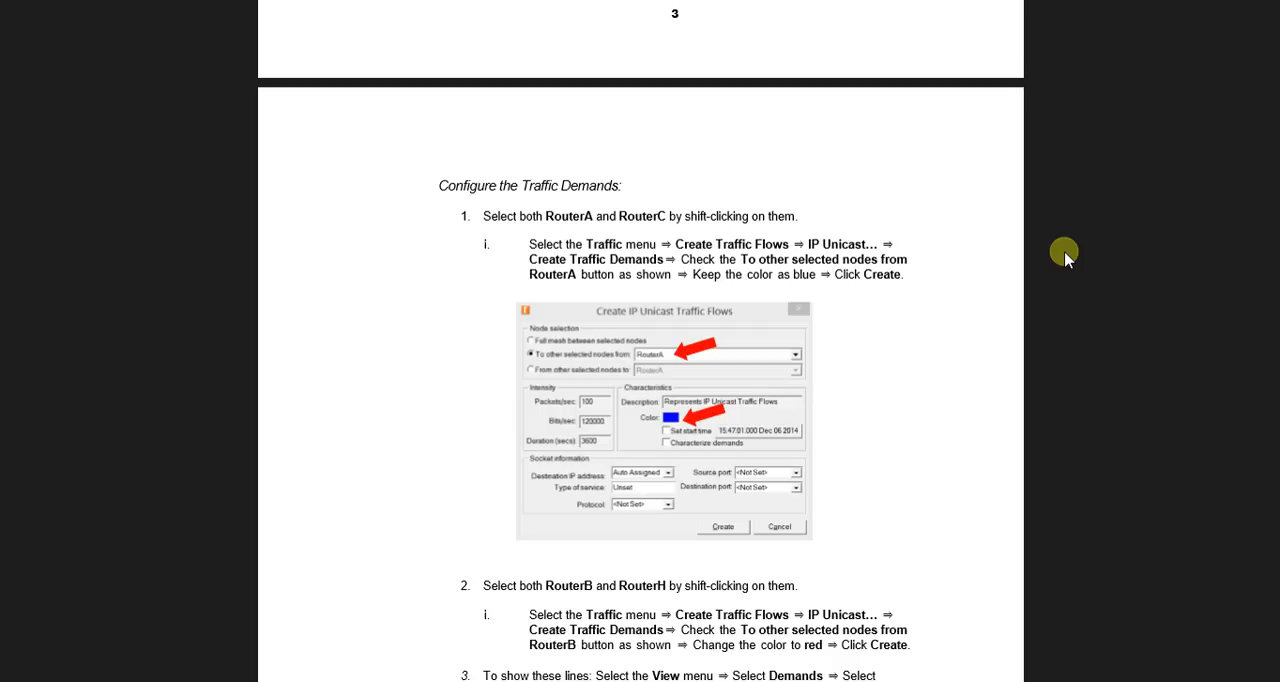
key(alt+Tab)
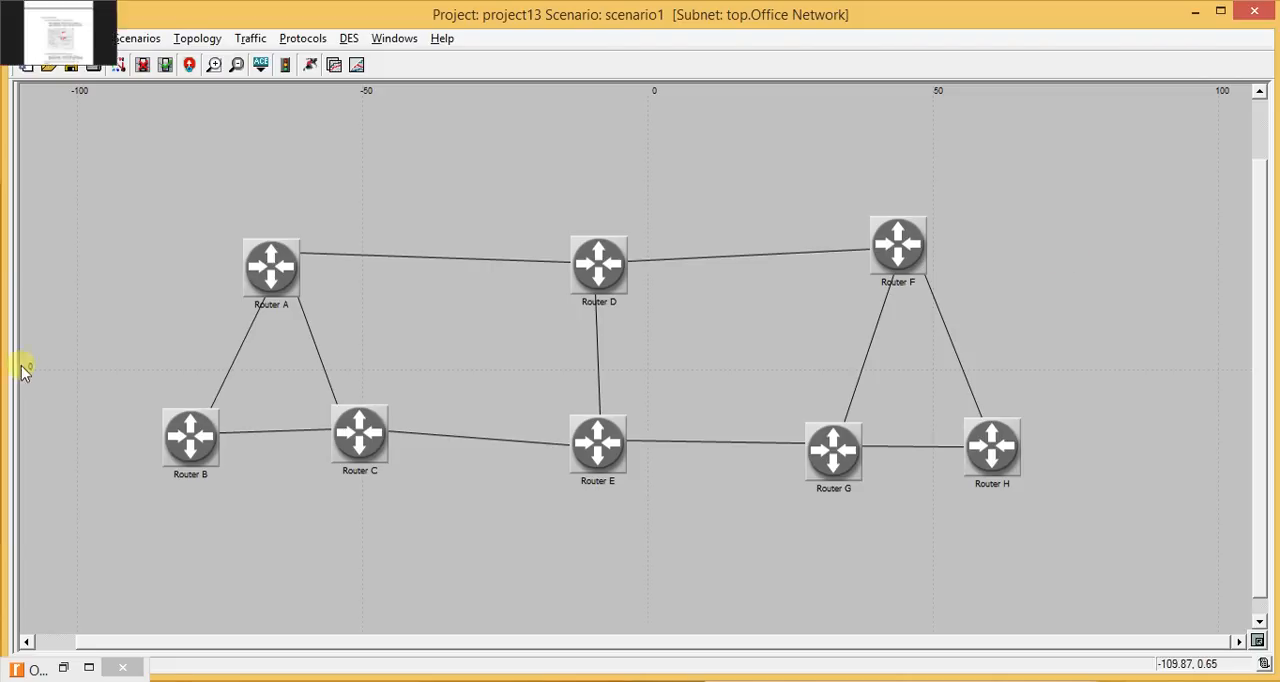
- Select Router A and Router C together
click(270, 272)
shift+click(360, 432)
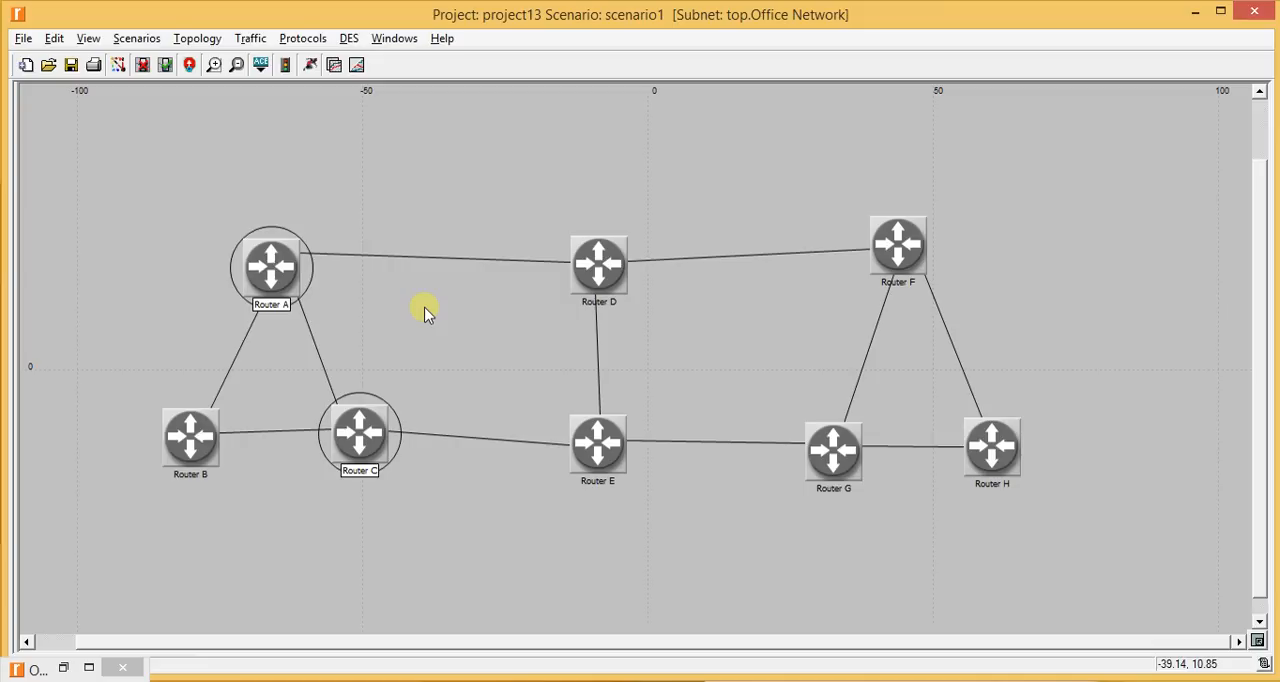
click(250, 38)
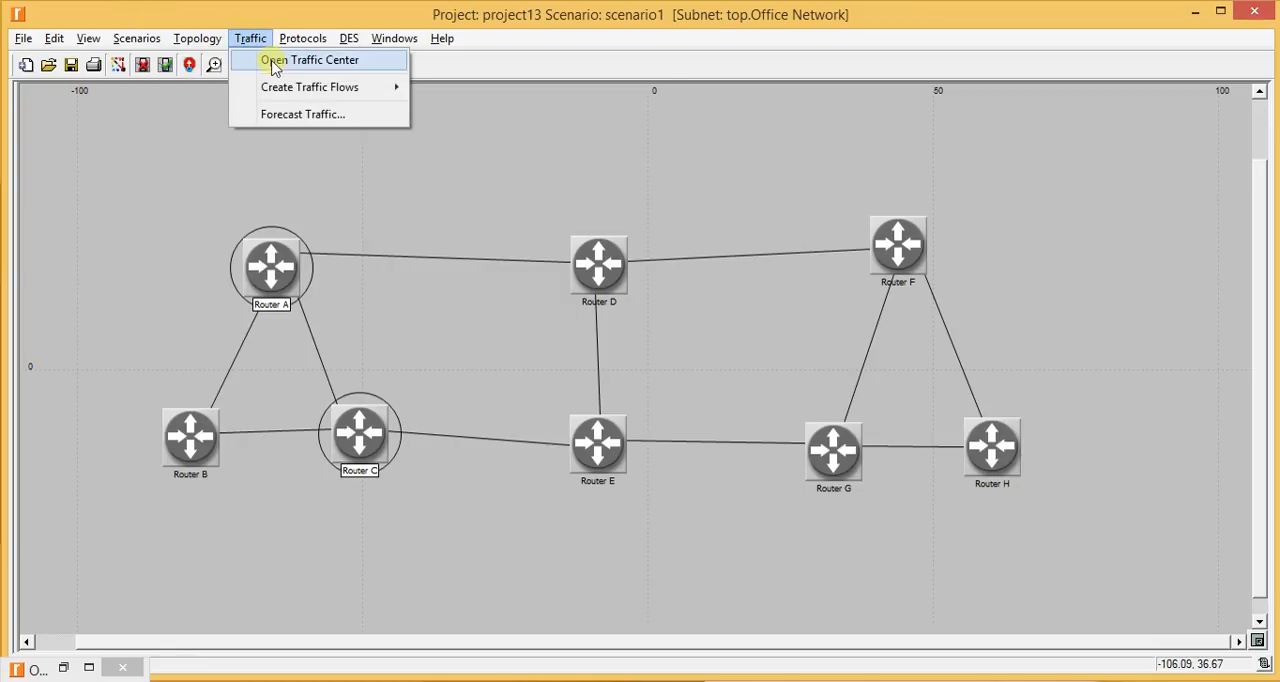
mouse_move(288, 92)
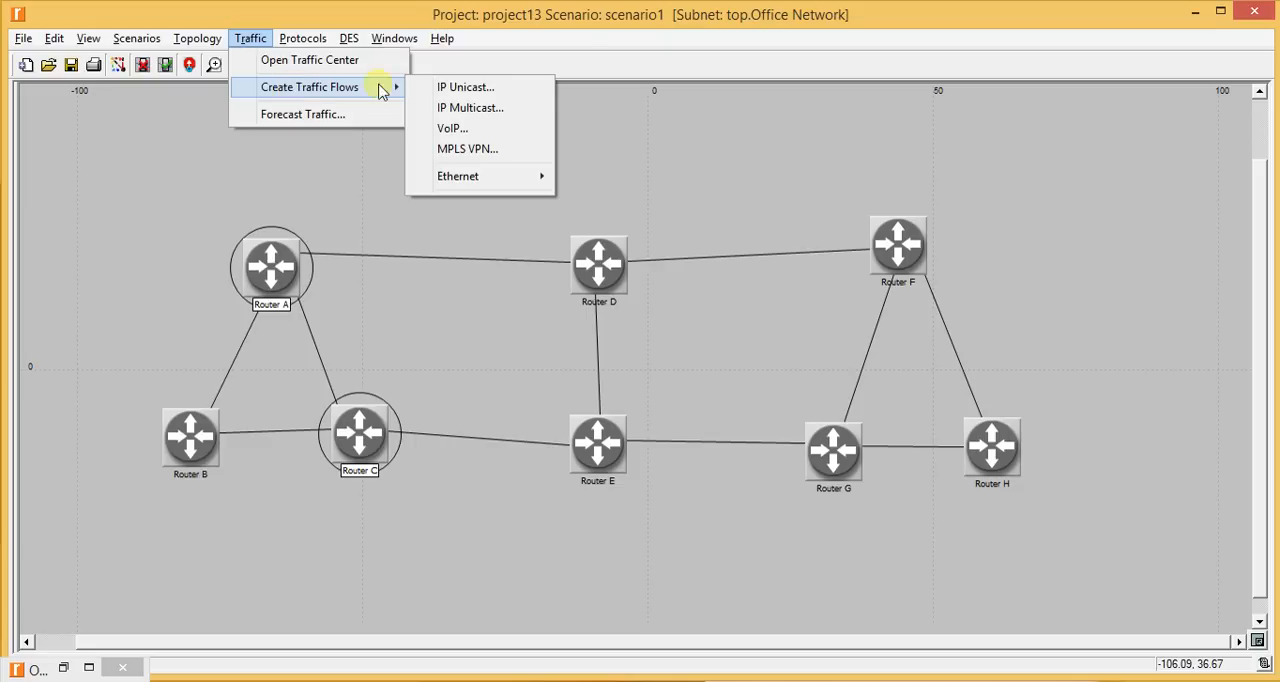
click(463, 89)
drag(663, 162, 647, 113)
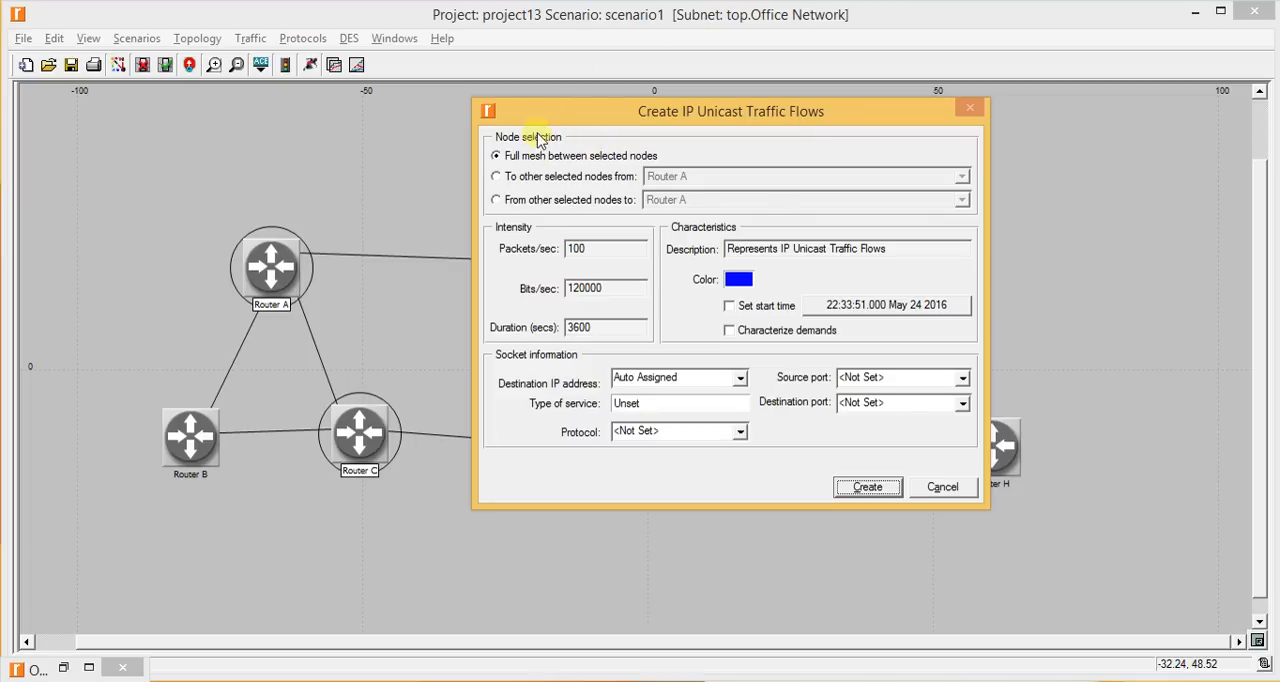
click(531, 177)
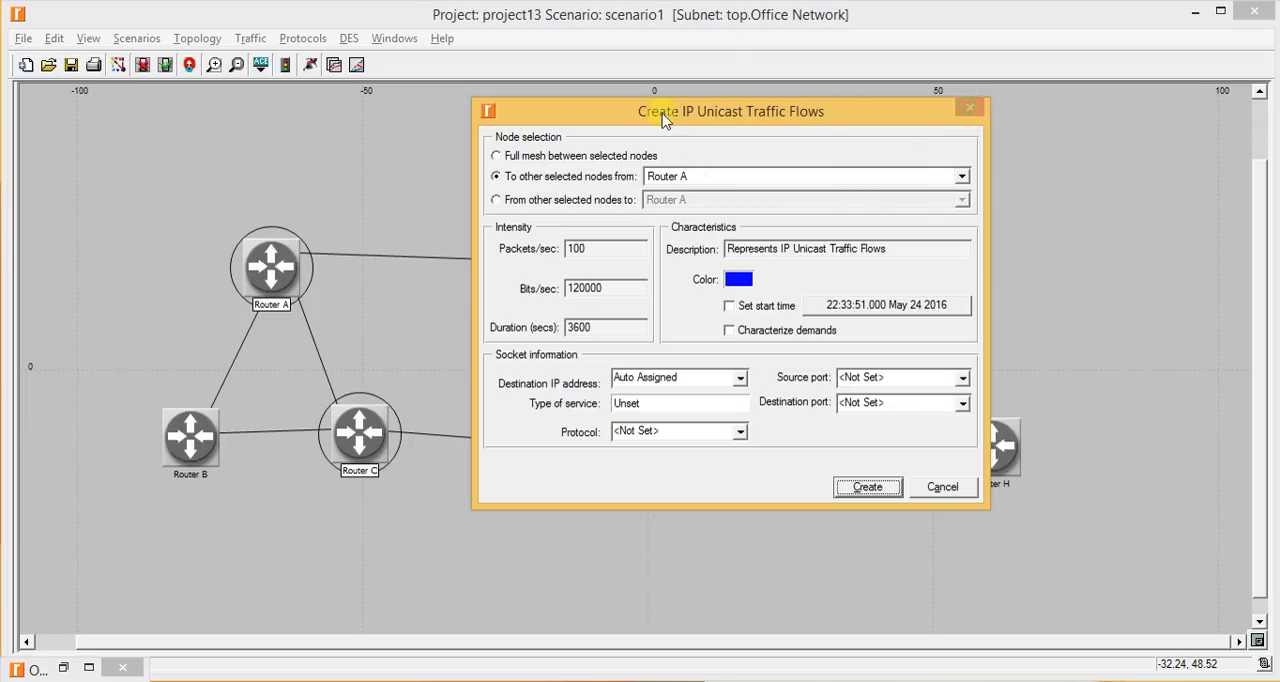
click(942, 487)
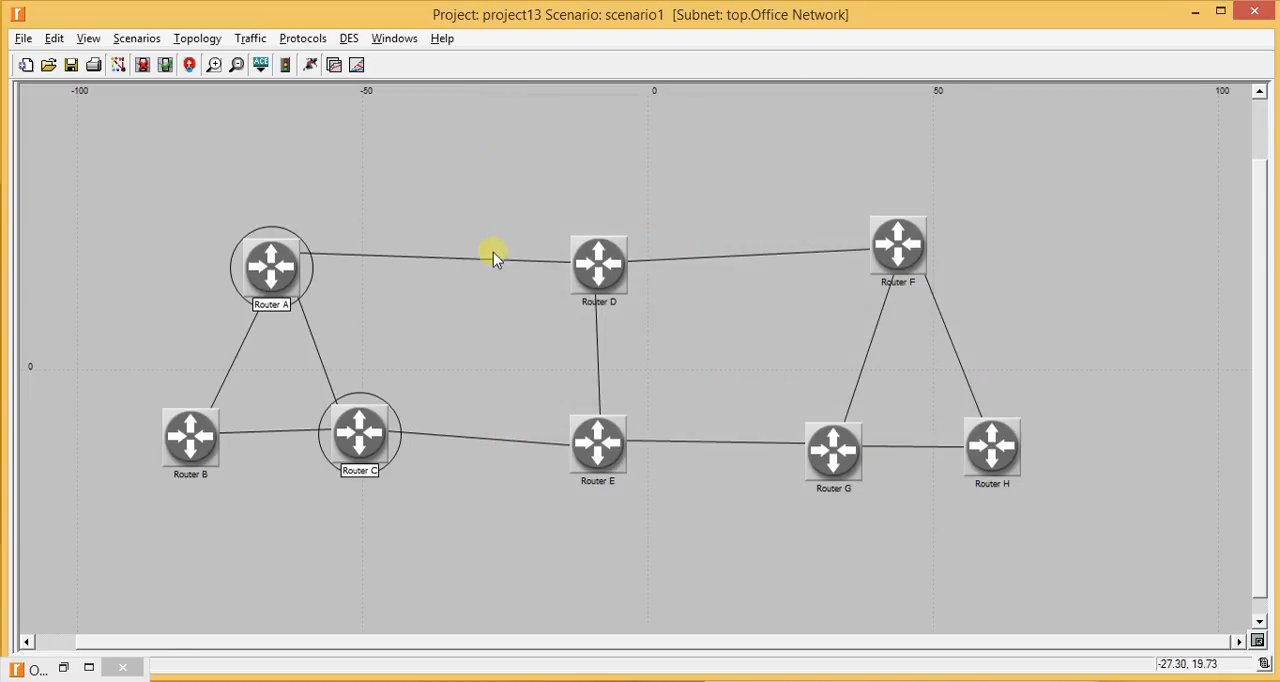
- Create a blue IP unicast traffic flow from Router A to the other selected node, Router C
click(252, 40)
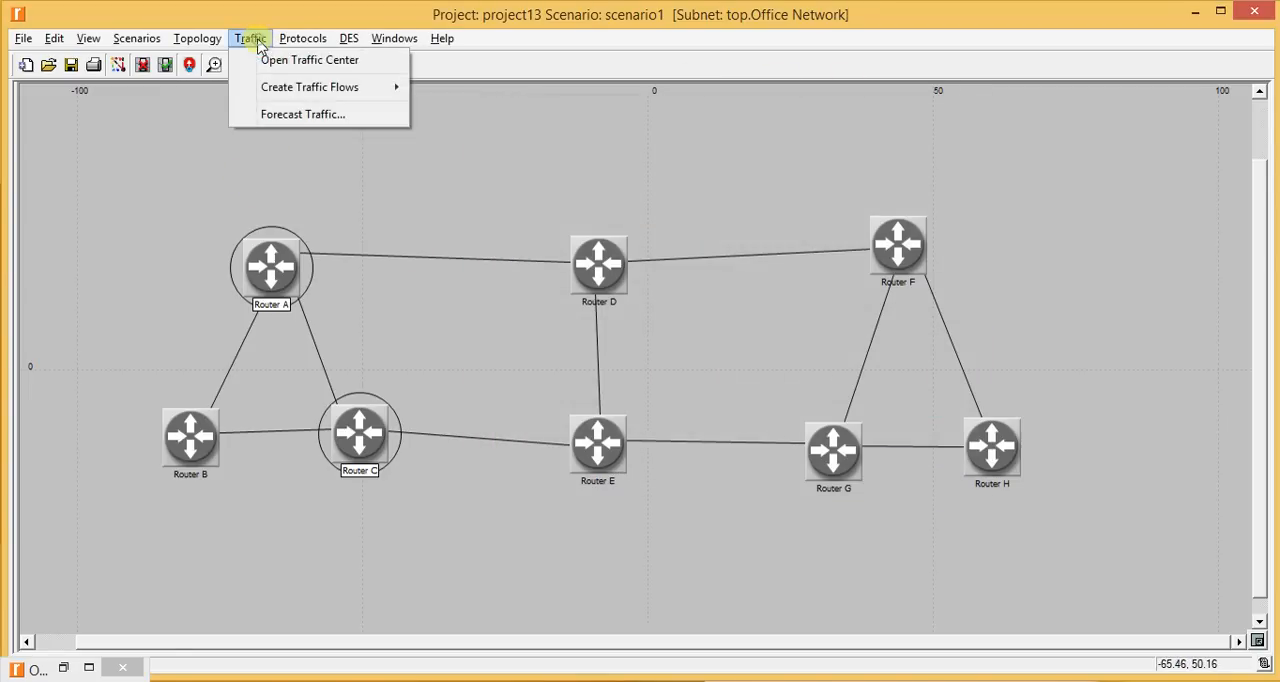
mouse_move(289, 89)
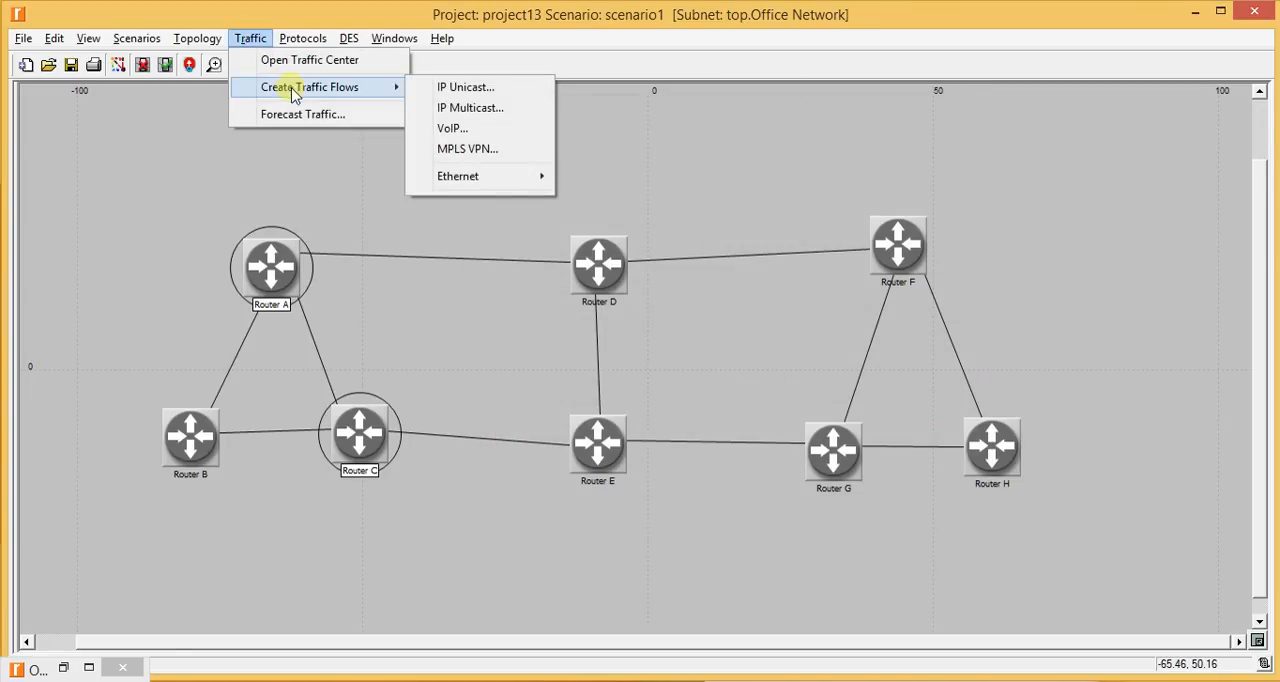
click(491, 94)
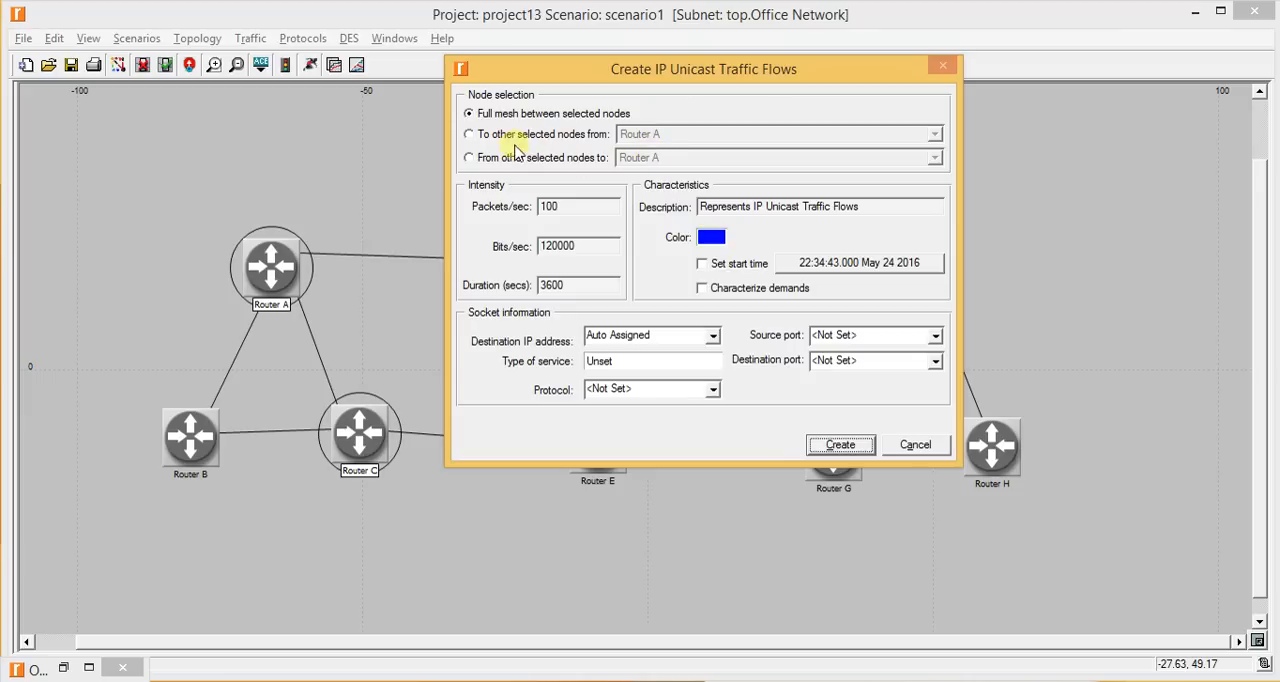
click(469, 134)
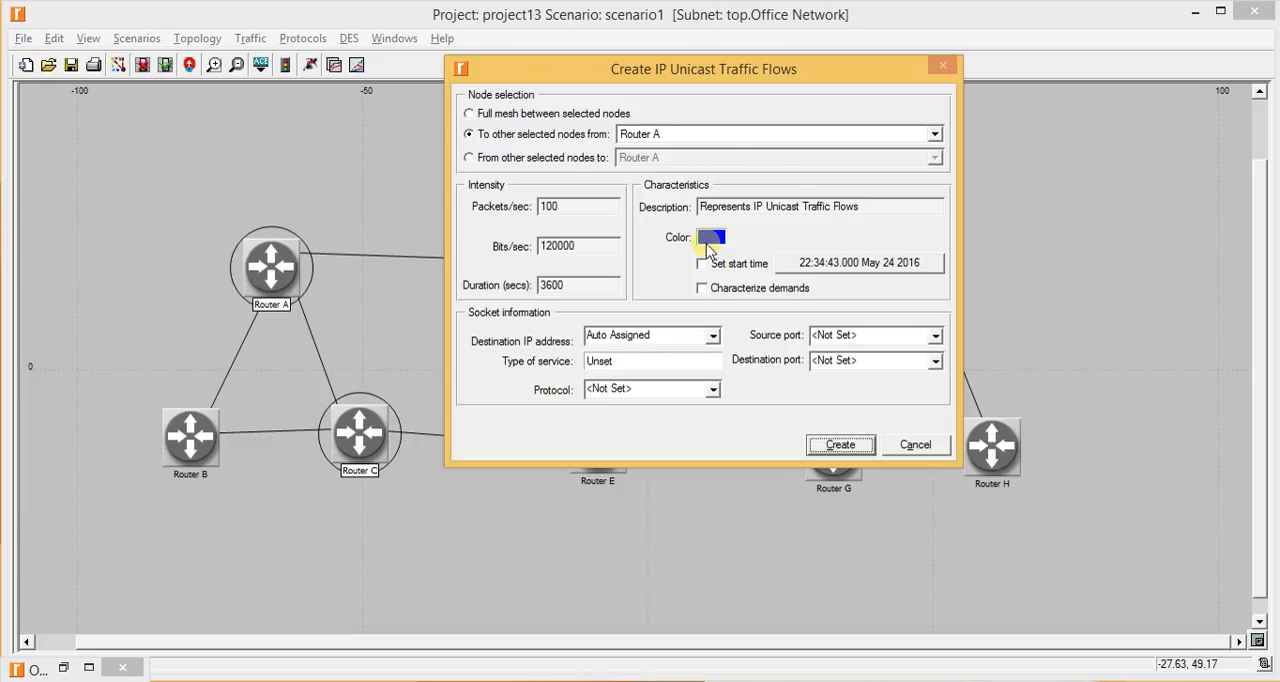
click(840, 445)
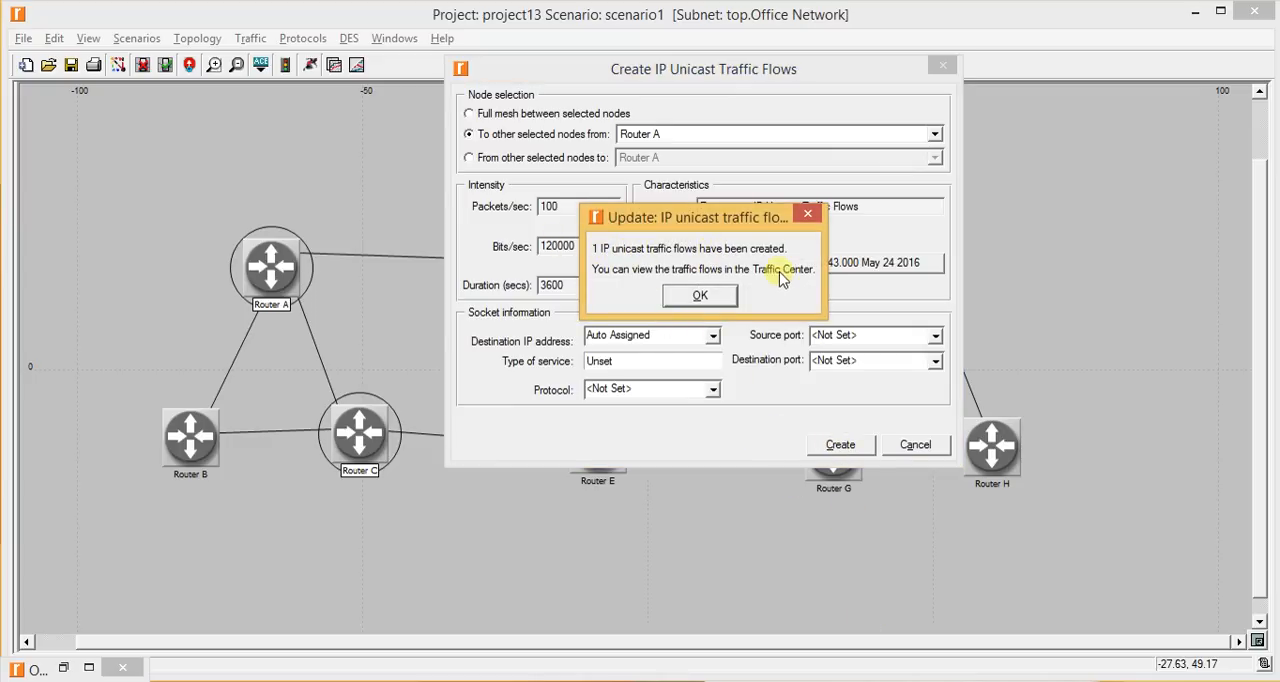
click(686, 294)
click(614, 186)
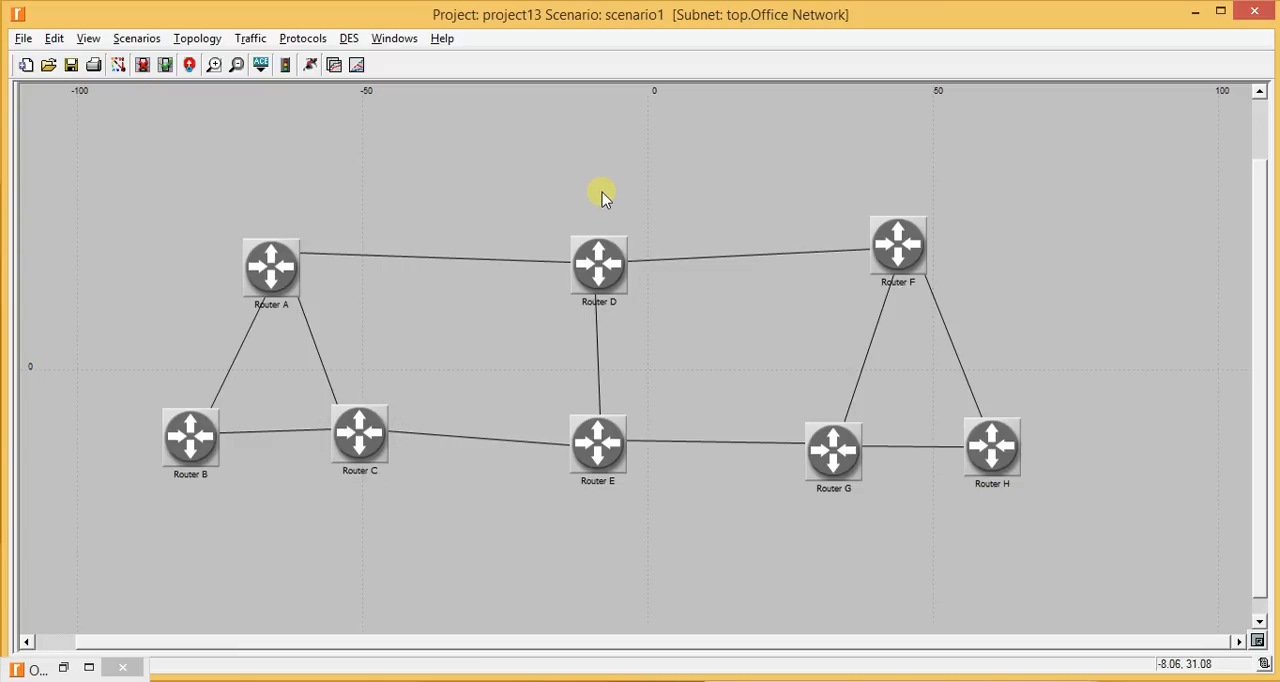
- Create a red IP unicast traffic flow from Router B to the other selected node, Router H
click(194, 432)
shift+click(988, 446)
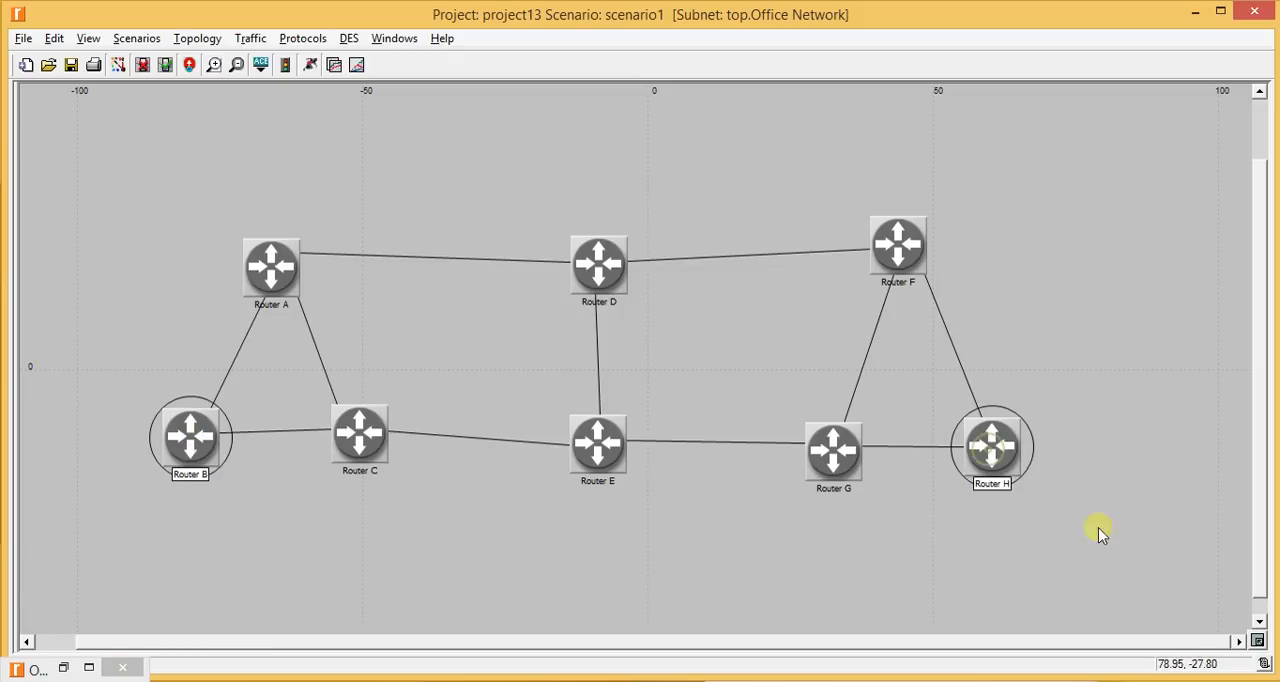
click(252, 30)
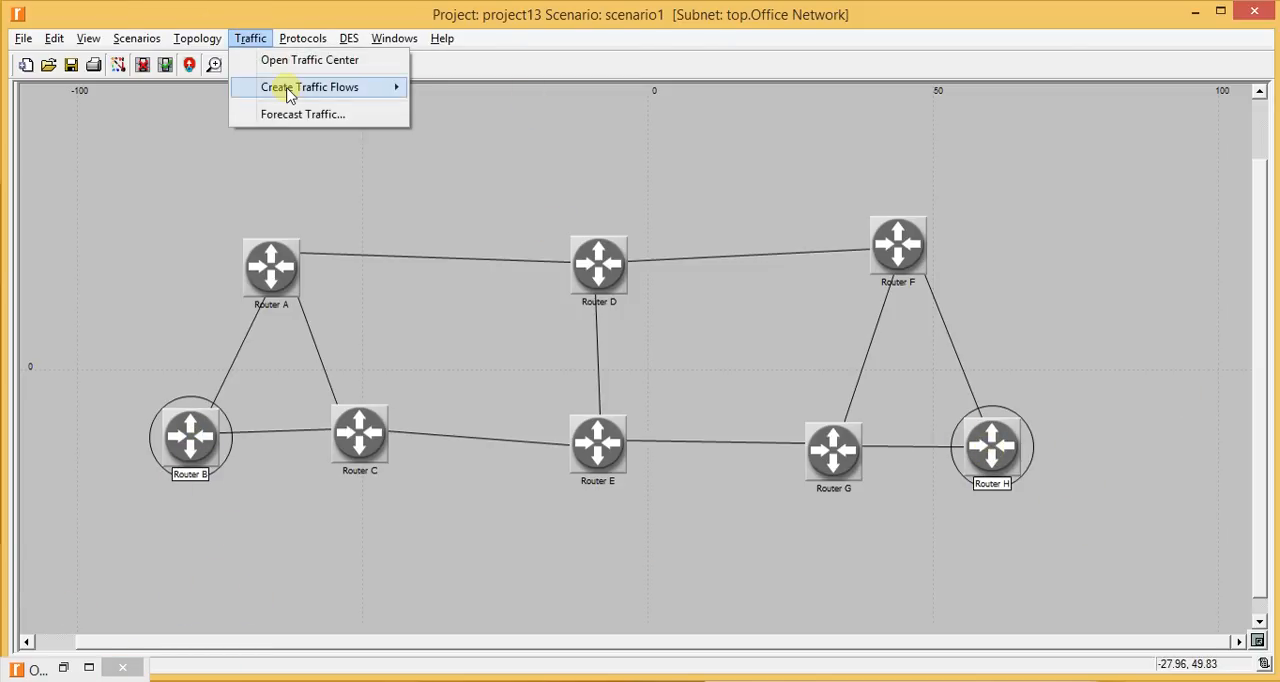
mouse_move(286, 90)
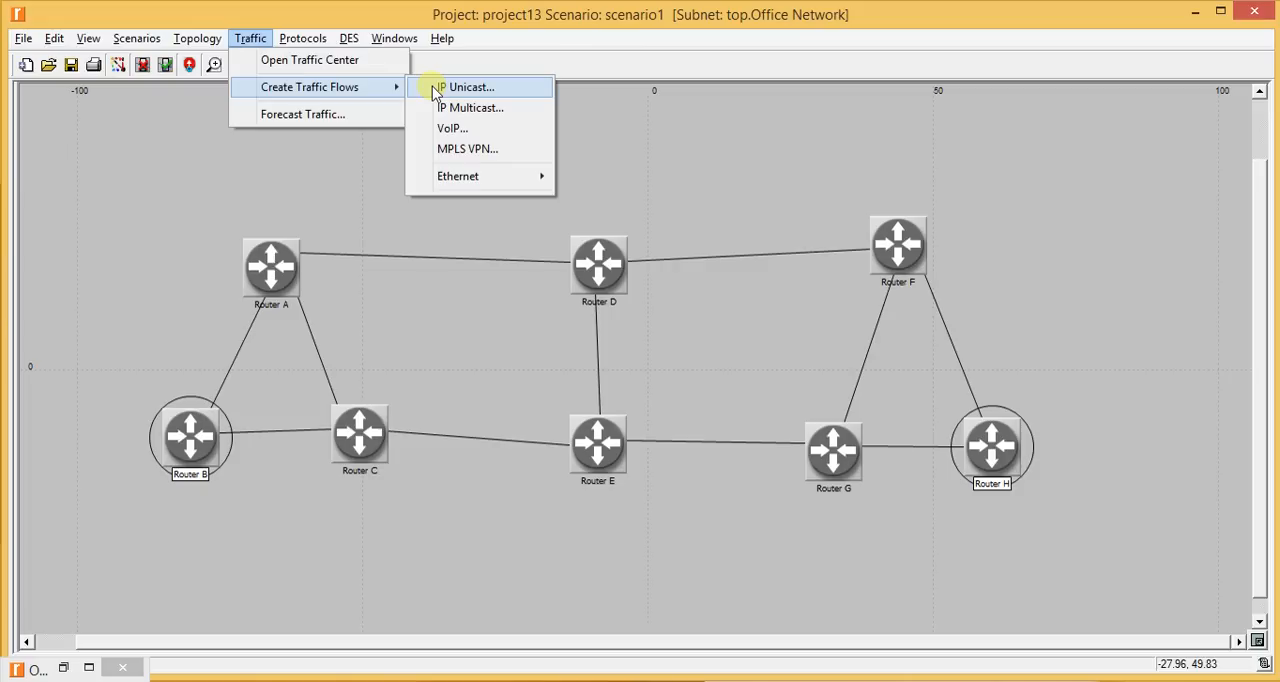
click(466, 87)
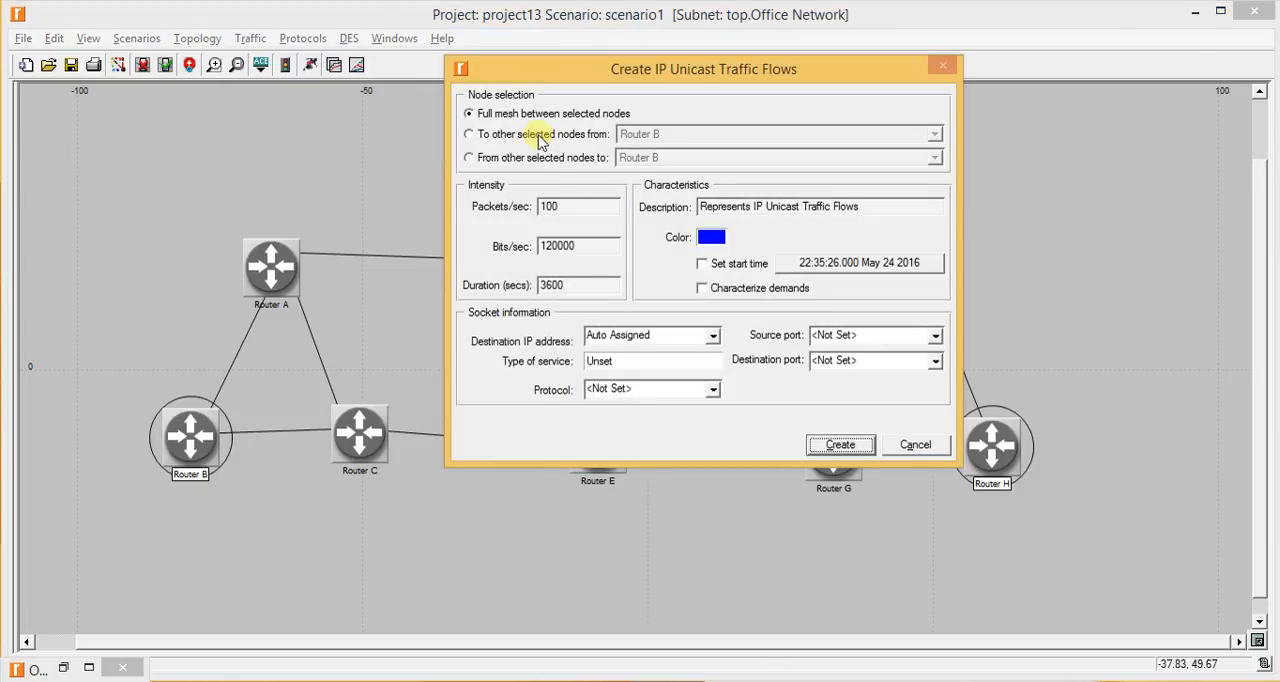
click(538, 138)
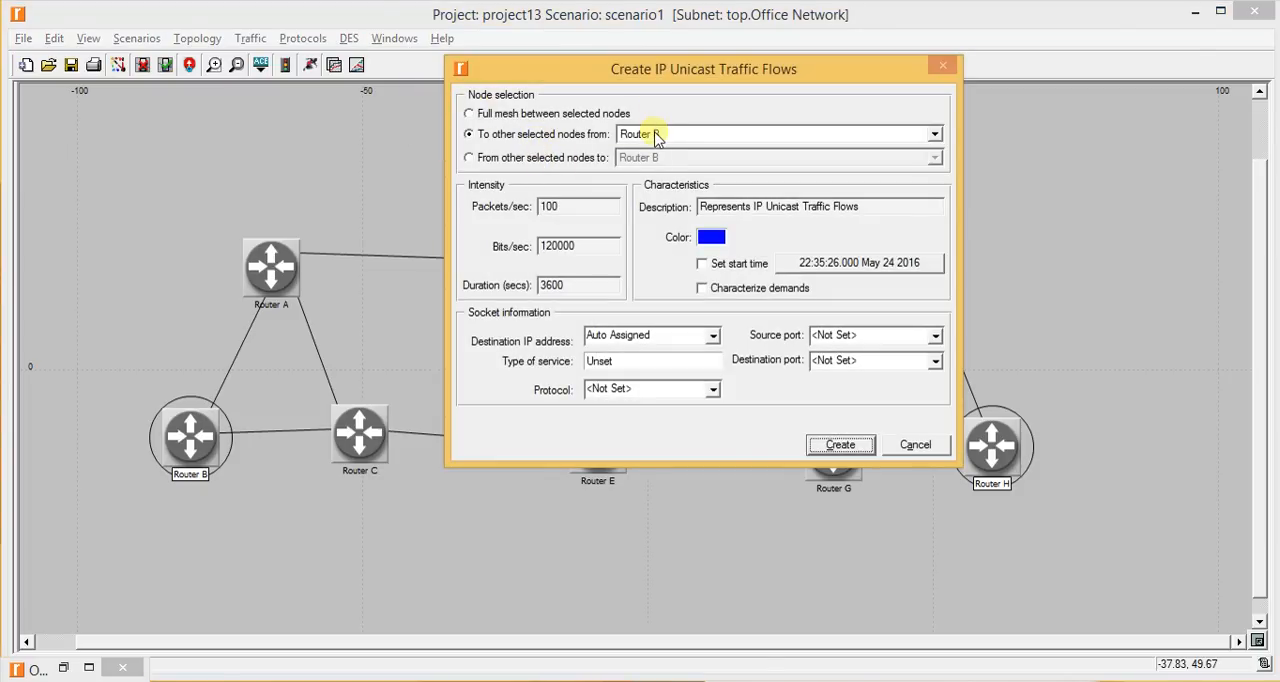
click(711, 237)
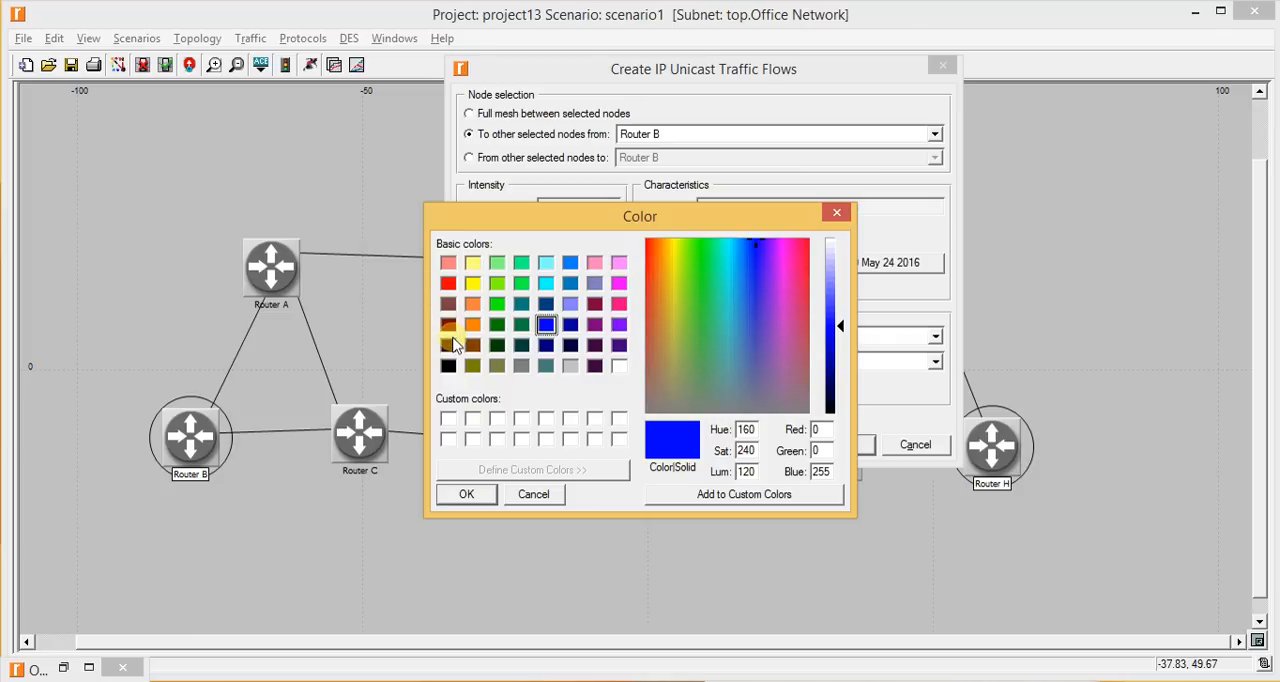
click(448, 283)
drag(648, 217, 729, 164)
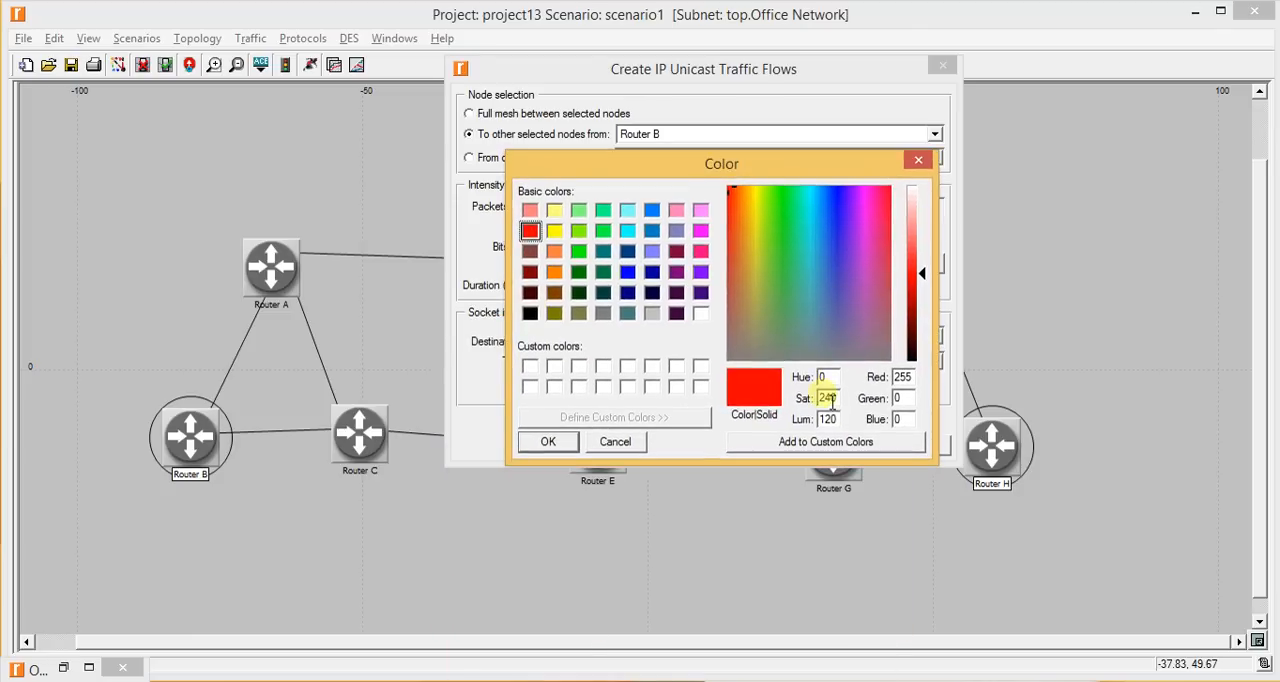
click(545, 442)
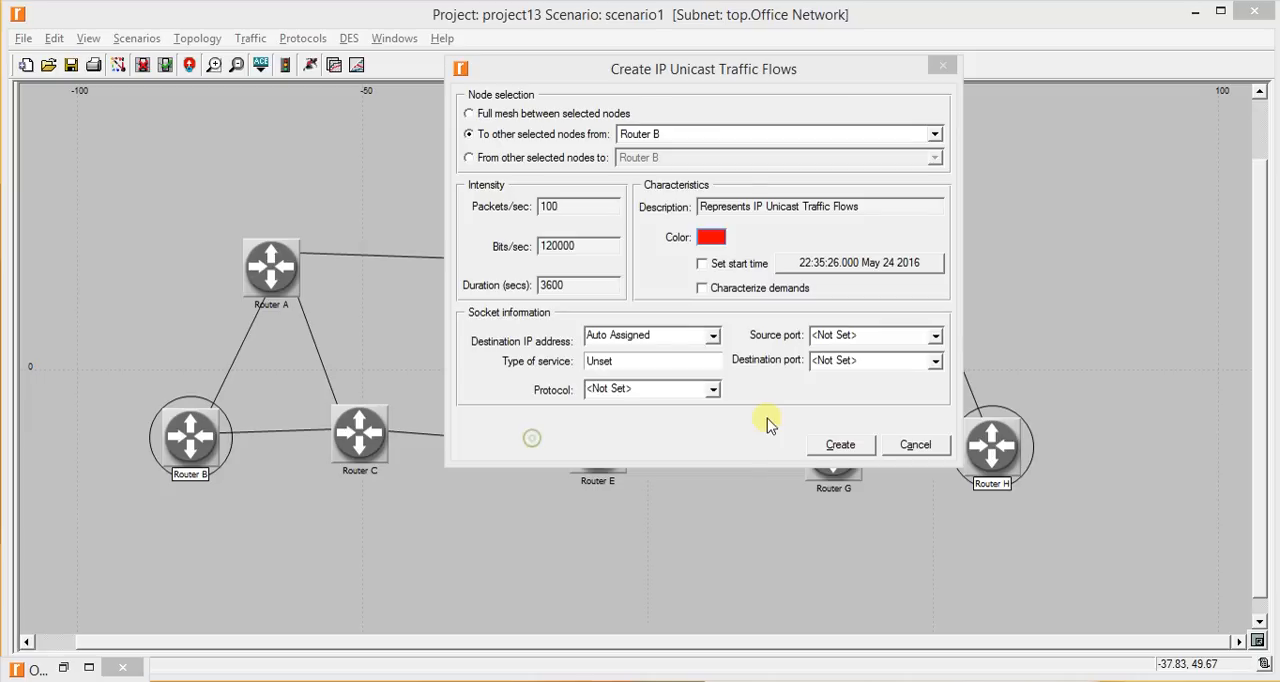
click(843, 446)
click(702, 296)
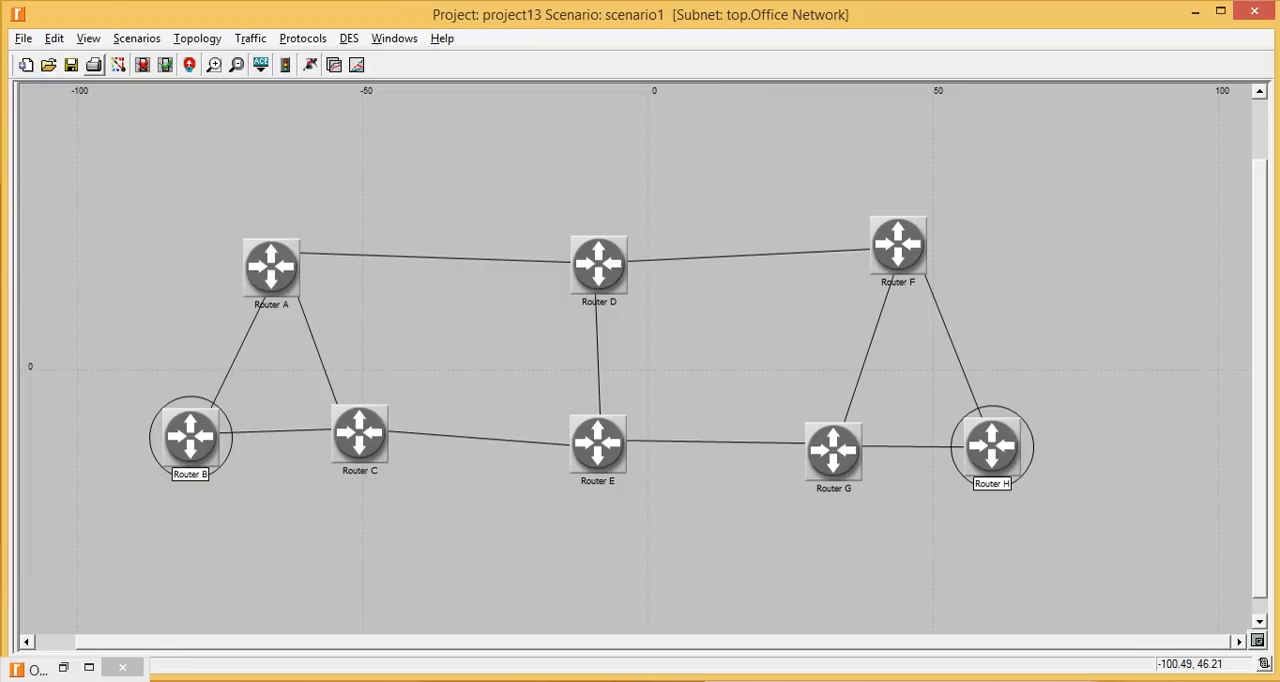
- Show all traffic demands in the network view
click(84, 44)
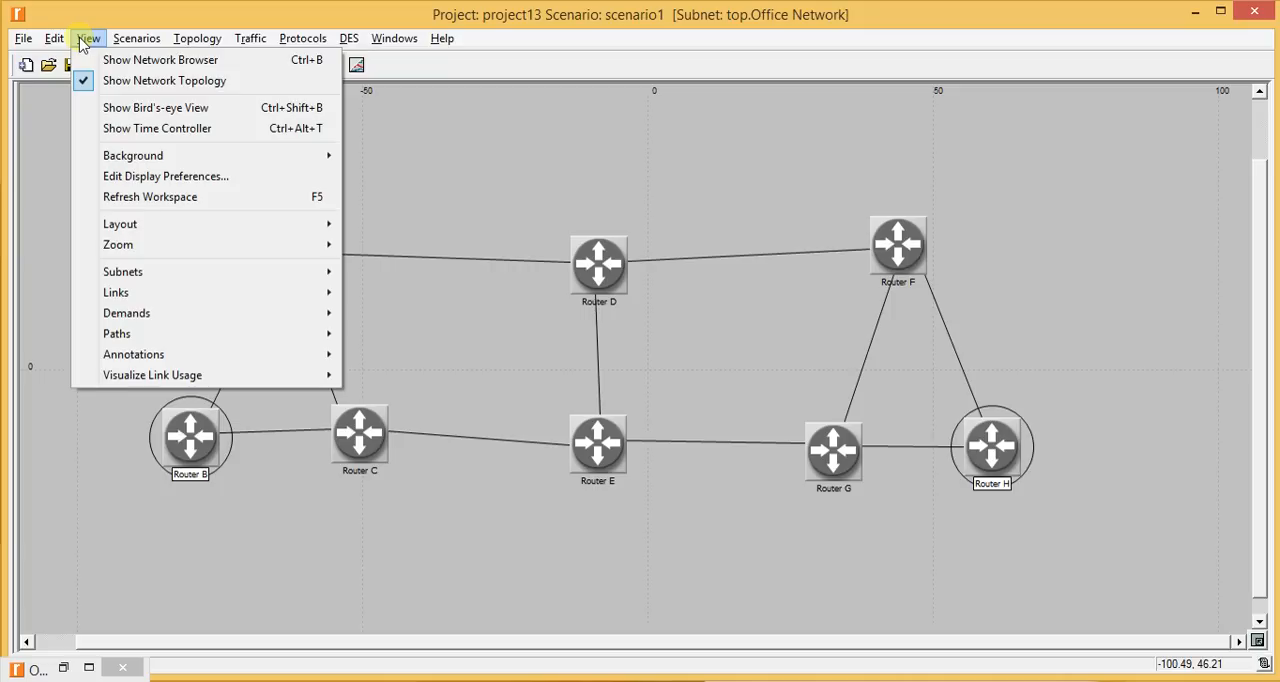
mouse_move(187, 318)
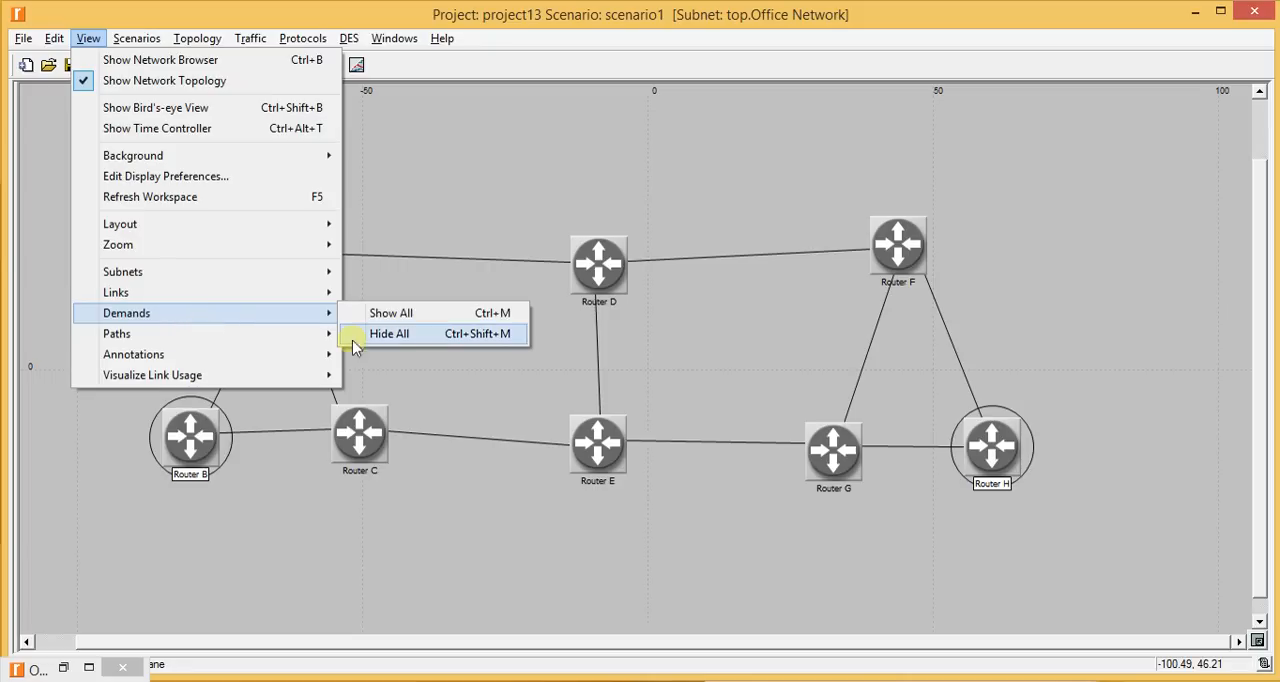
click(406, 316)
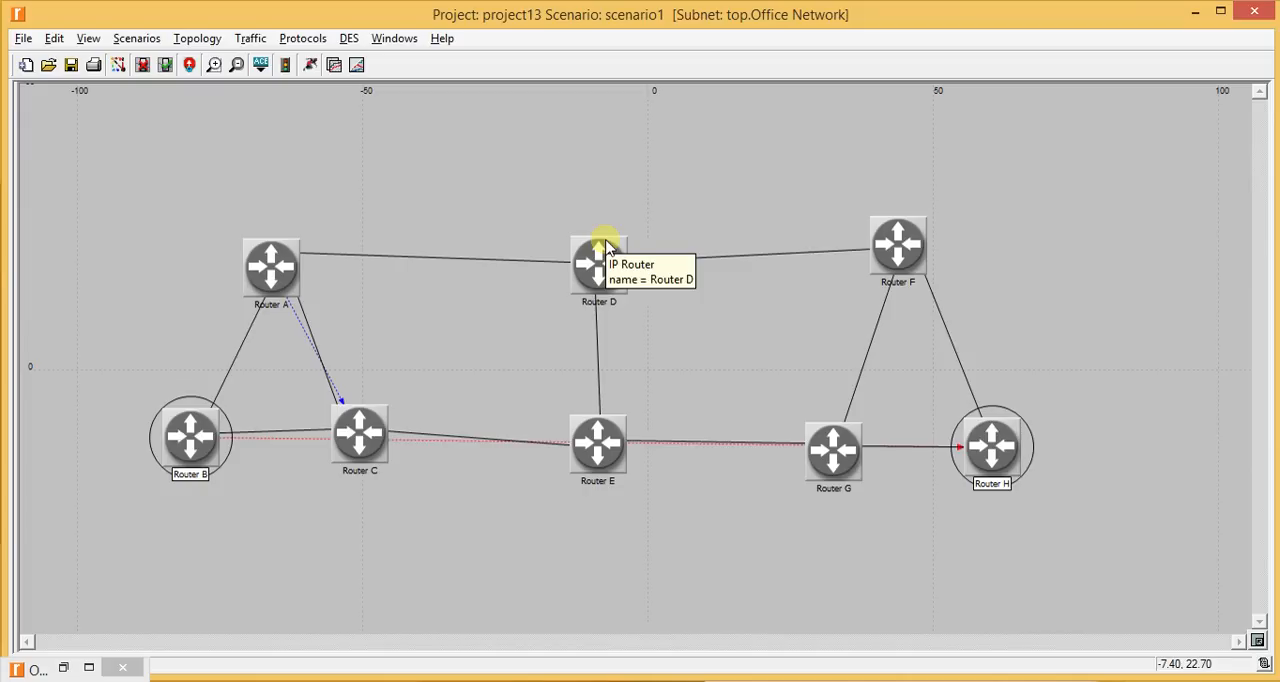
- Hide all traffic demands in the network view
click(98, 38)
mouse_move(268, 314)
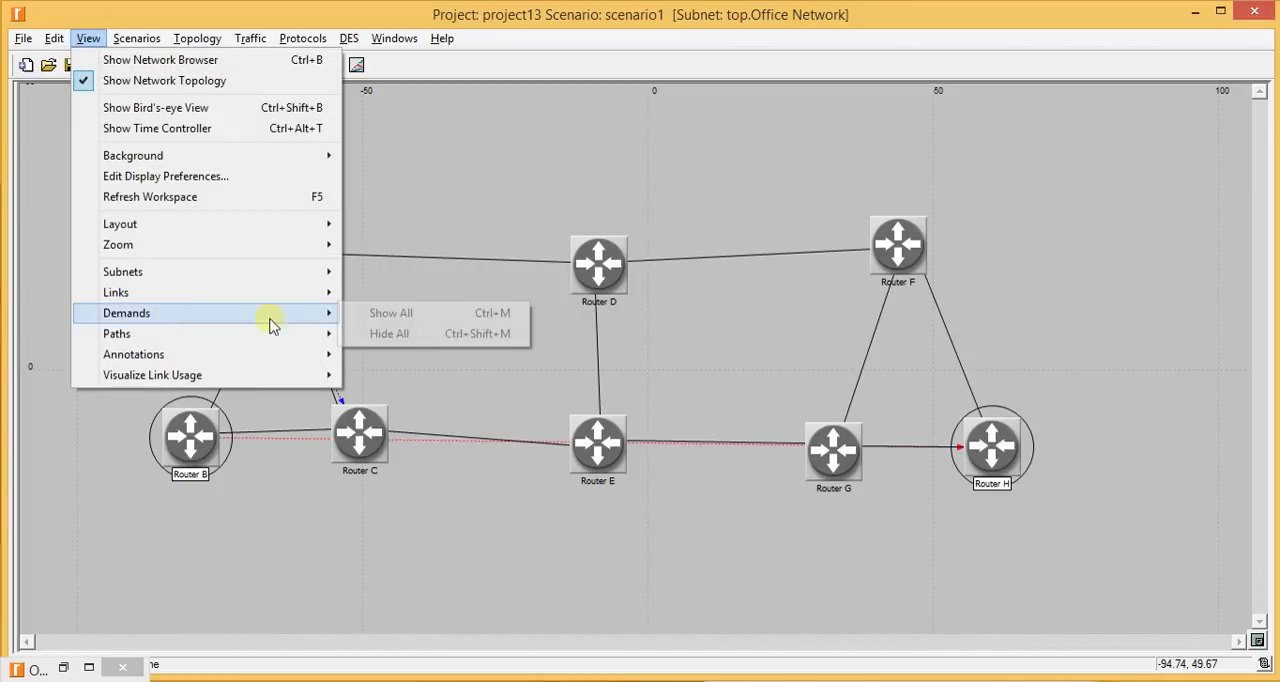
click(370, 334)
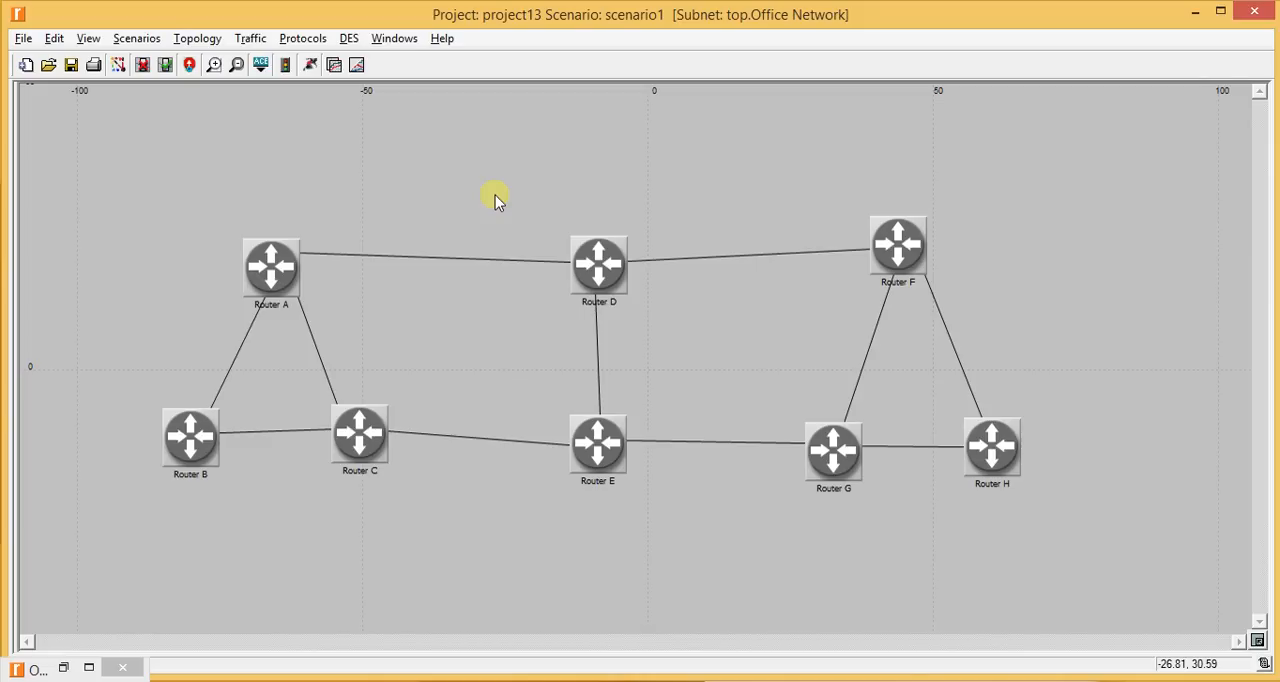
- Switch to the lab manual document and examine the instructions for configuring the routing protocol and addresses
key(alt+Tab)
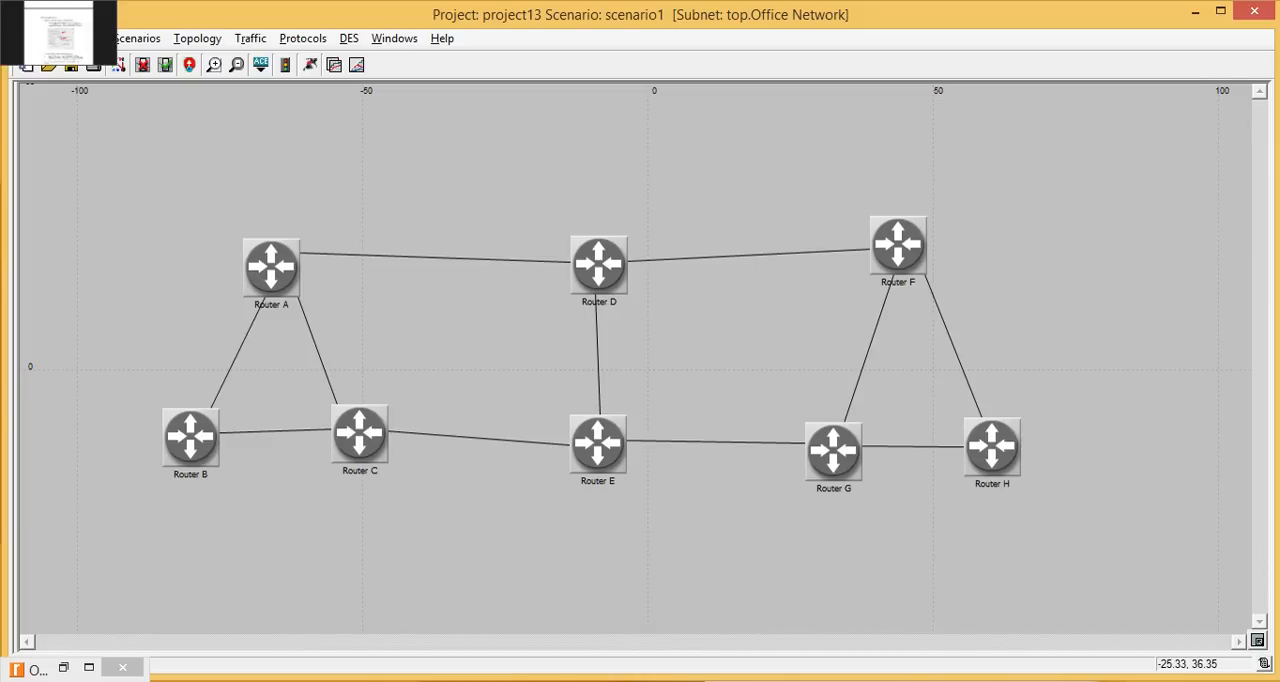
scroll(461, 191, down, 4)
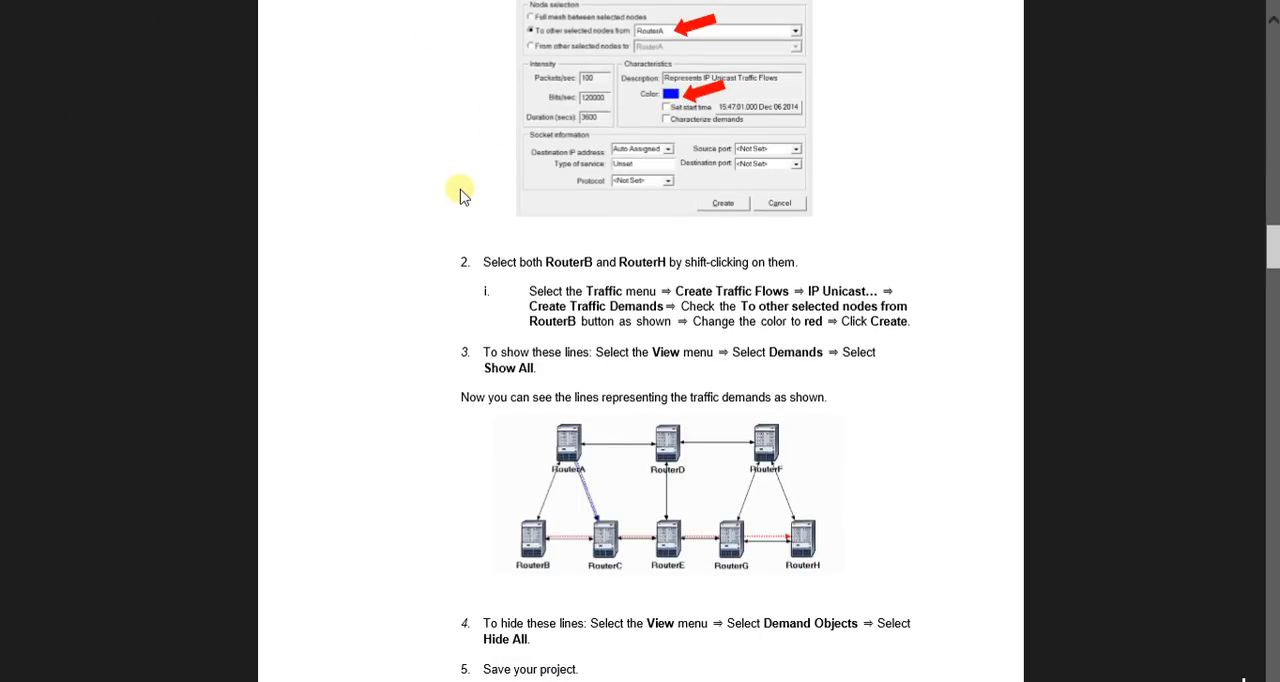
scroll(461, 193, down, 2)
scroll(461, 195, down, 2)
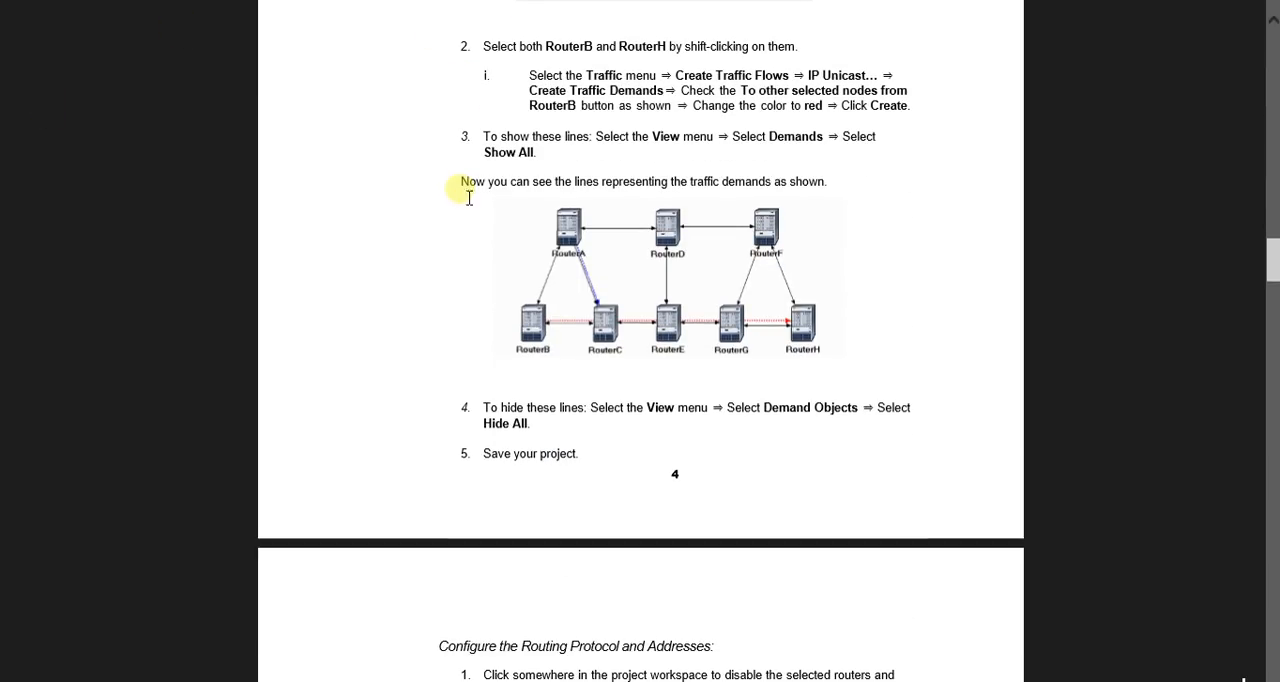
scroll(461, 195, down, 8)
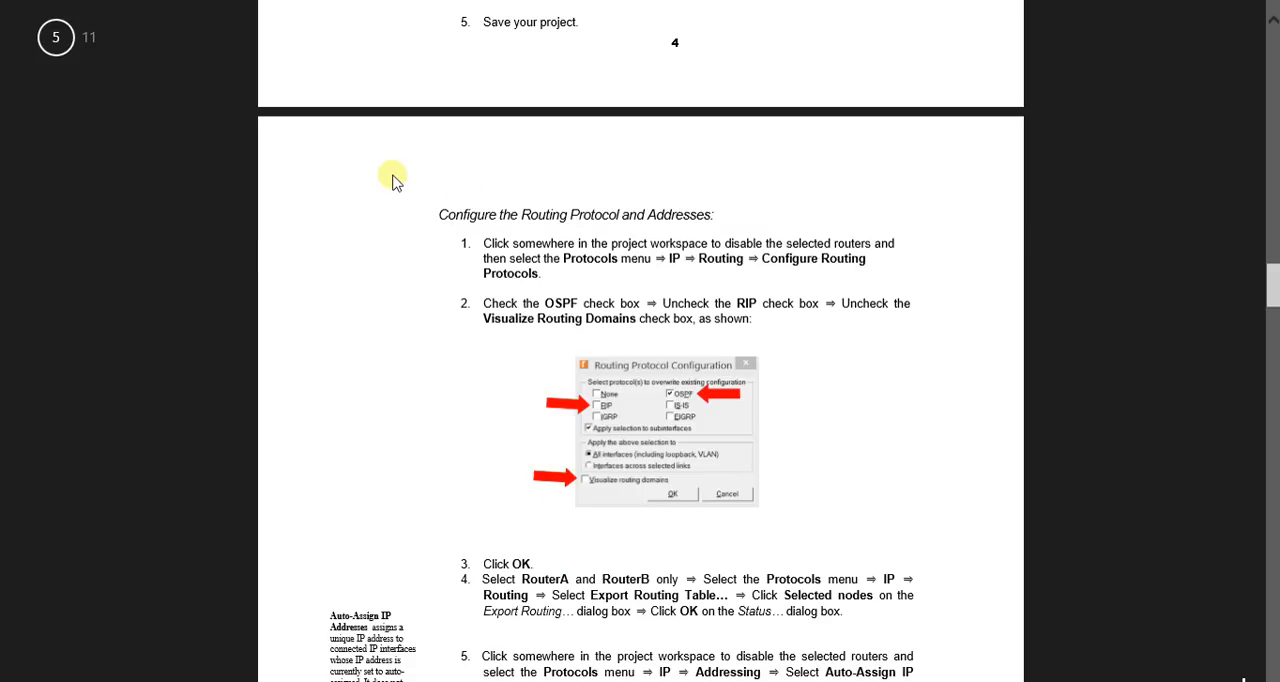
scroll(392, 180, up, 8)
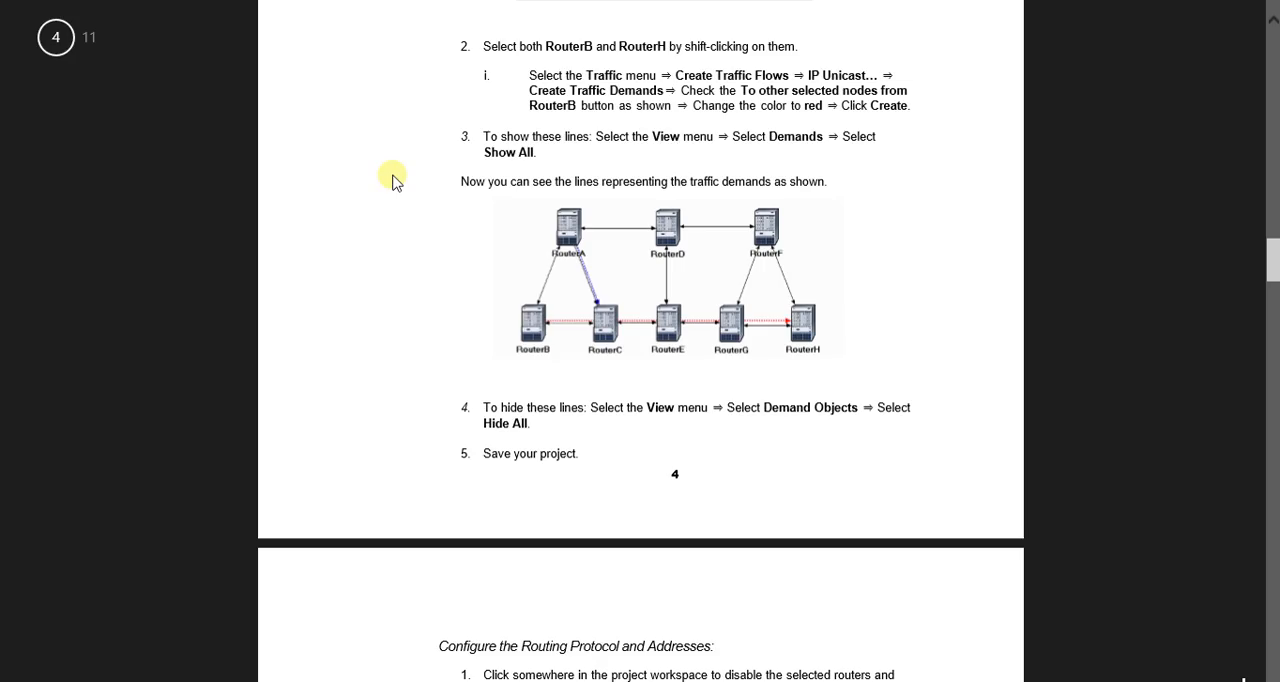
scroll(392, 180, down, 6)
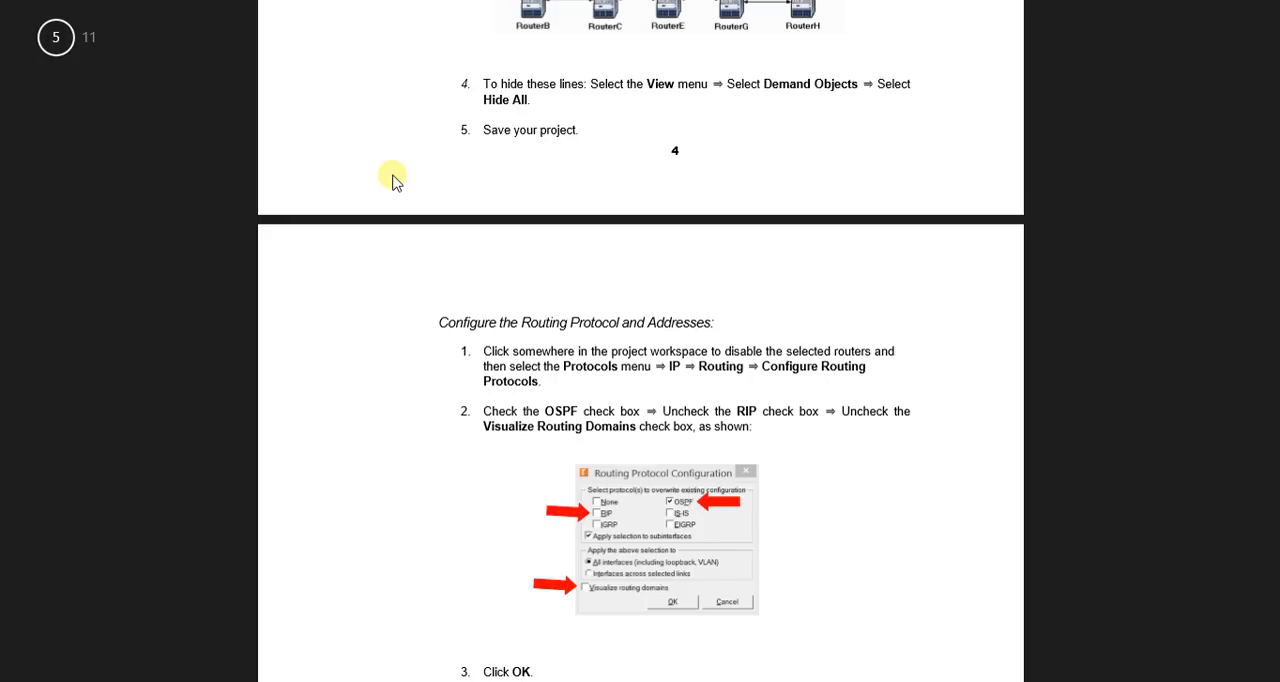
scroll(392, 180, down, 2)
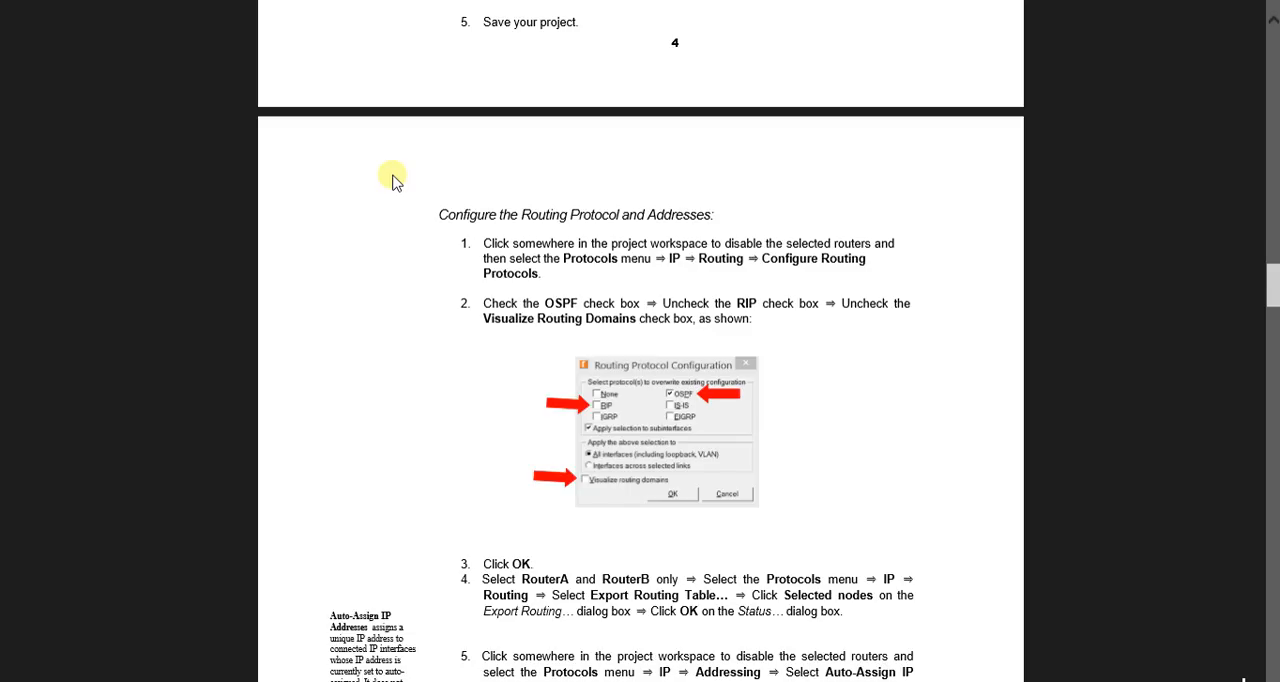
scroll(392, 180, down, 2)
key(alt+Tab)
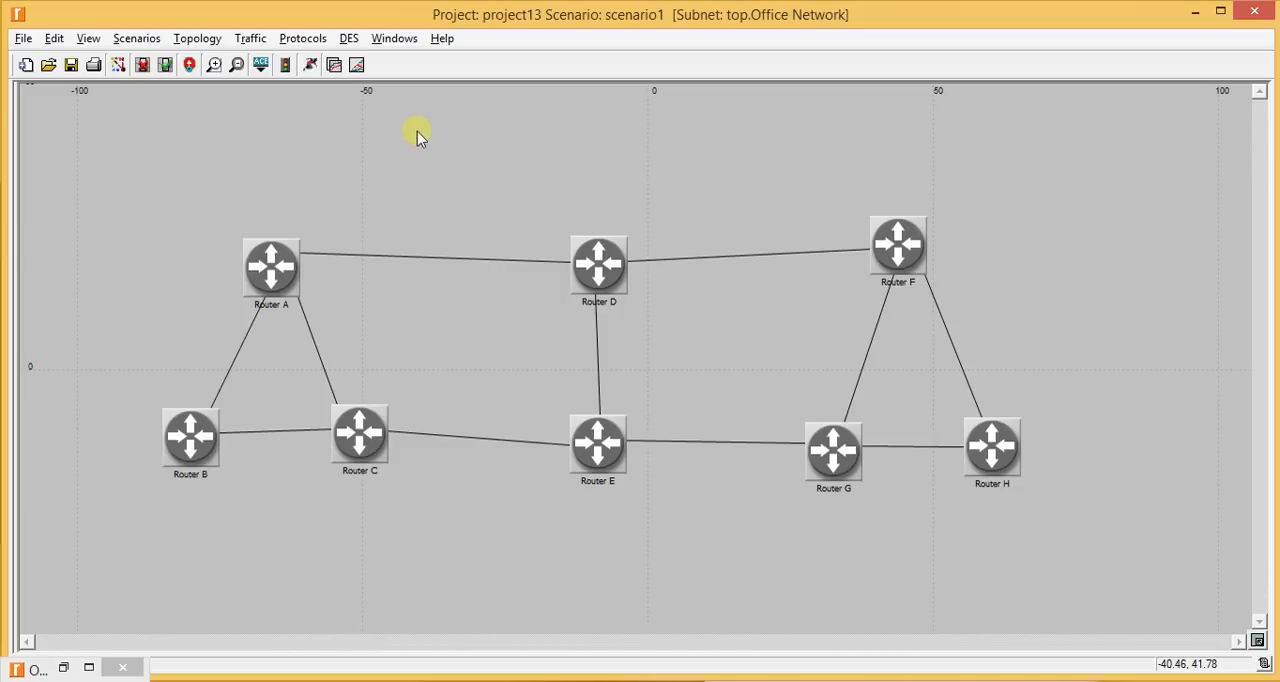
- Configure the routing protocols on all interfaces, including subinterfaces, enabling OSPF and disabling RIP
click(313, 38)
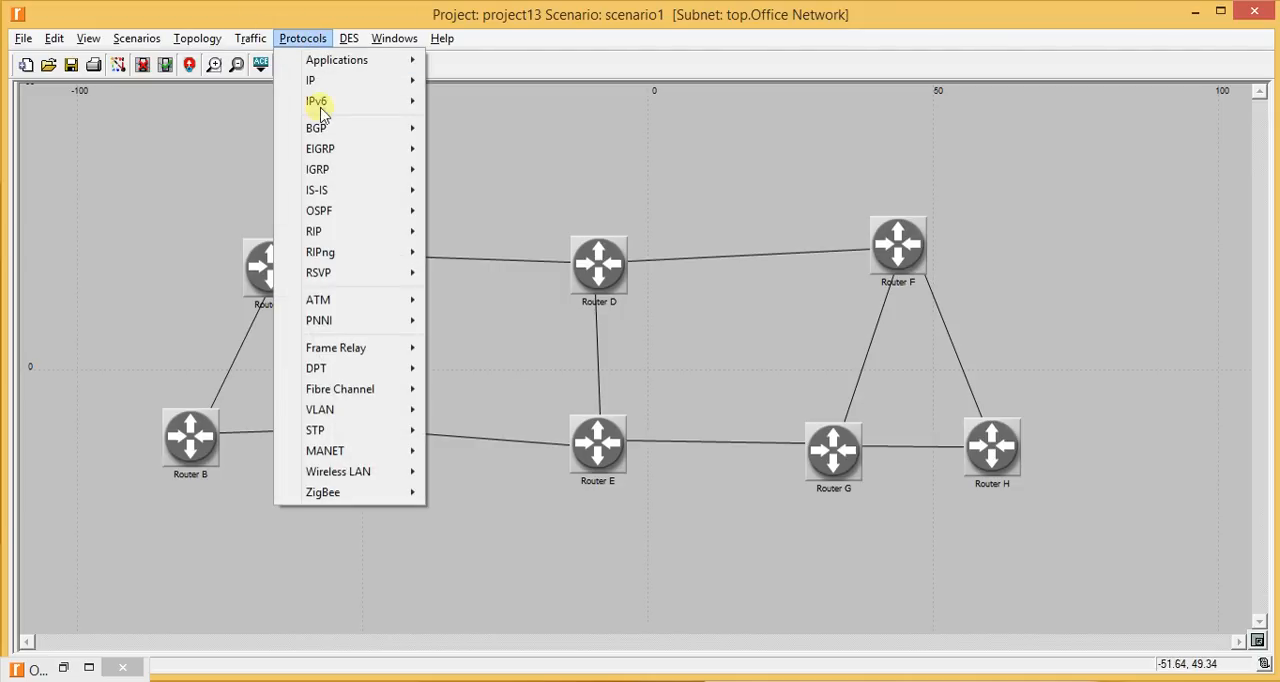
mouse_move(343, 210)
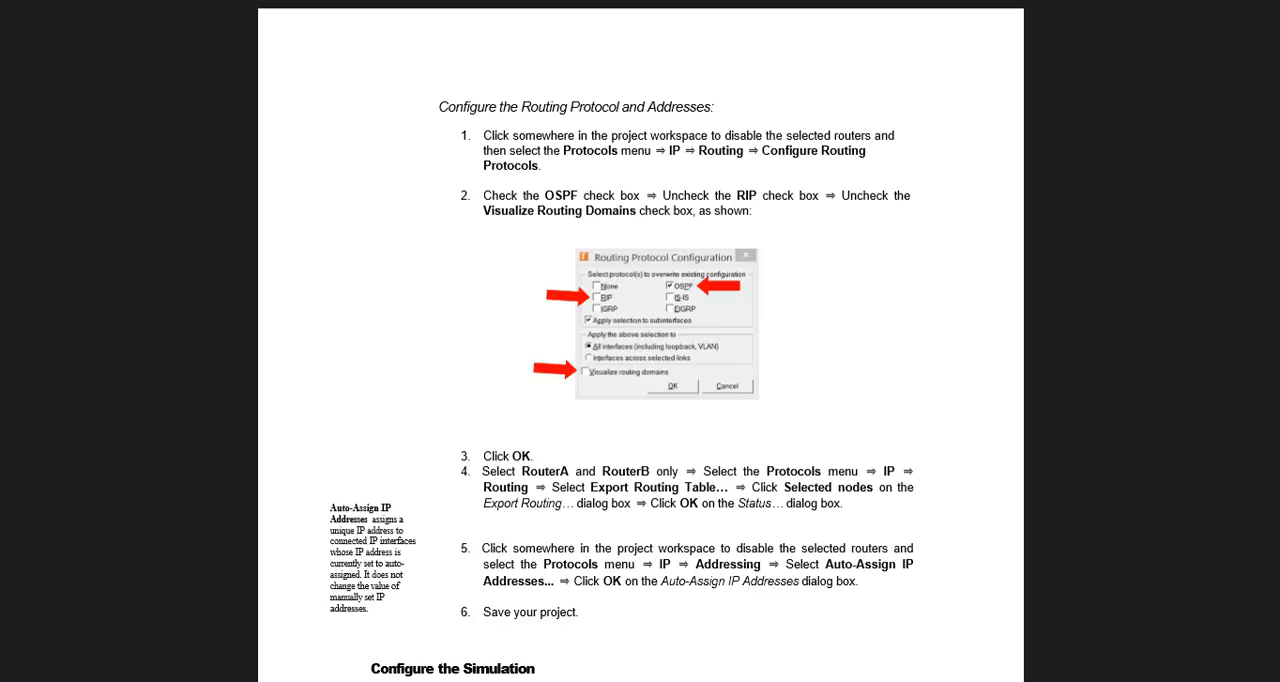
key(alt+Tab)
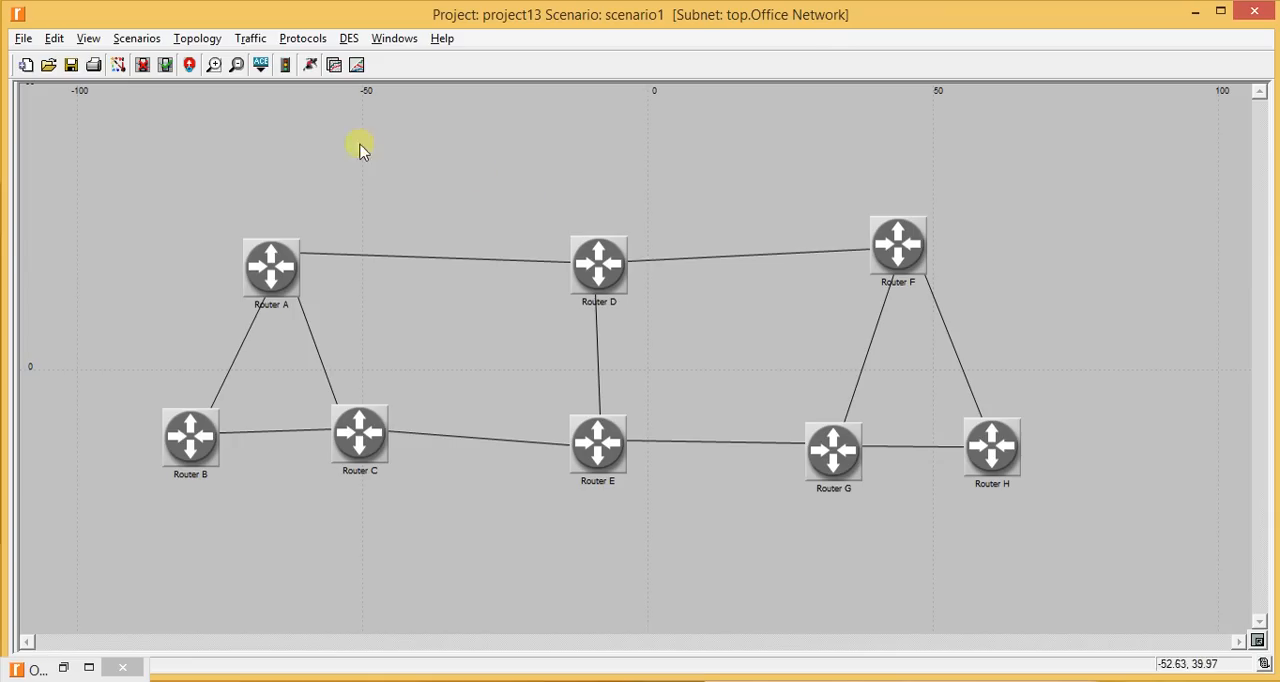
click(302, 38)
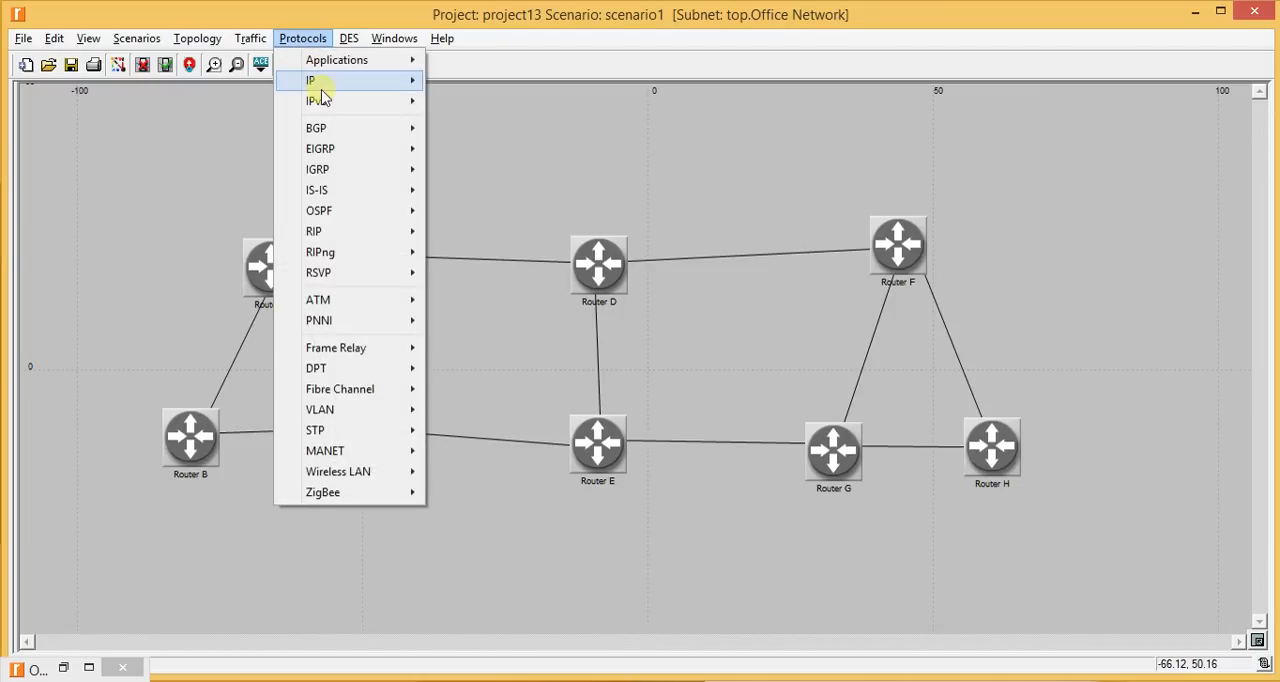
mouse_move(320, 84)
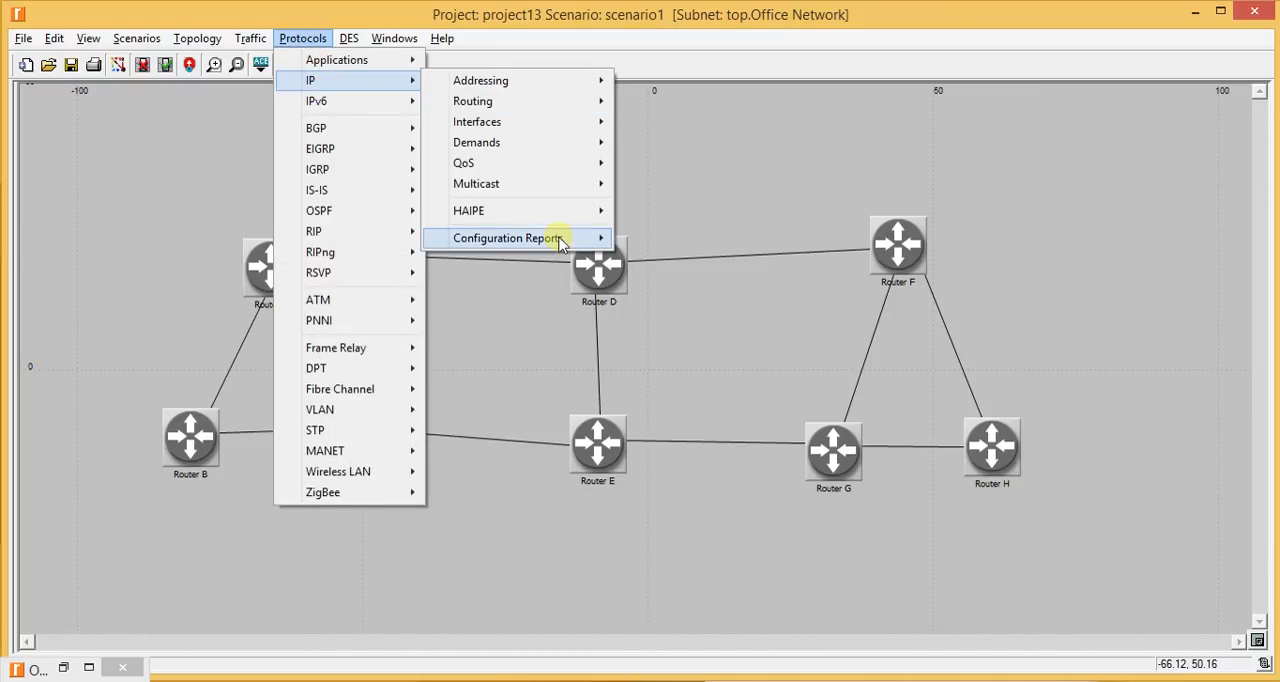
mouse_move(527, 108)
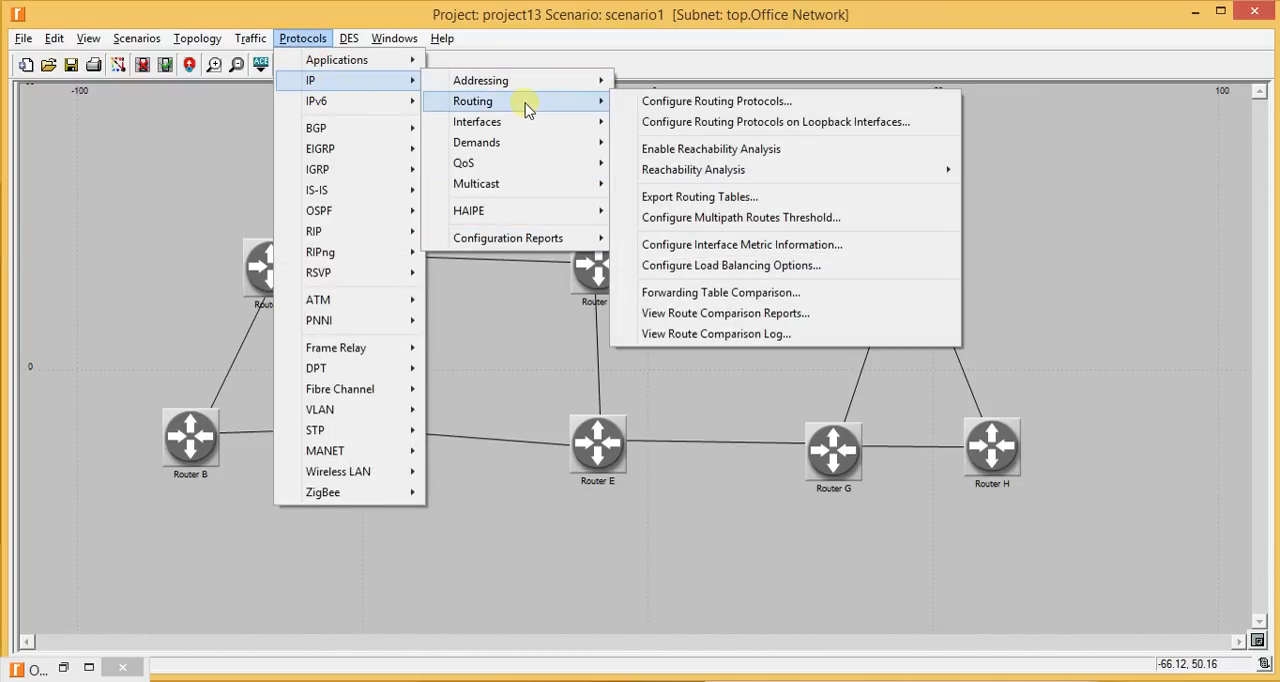
click(648, 104)
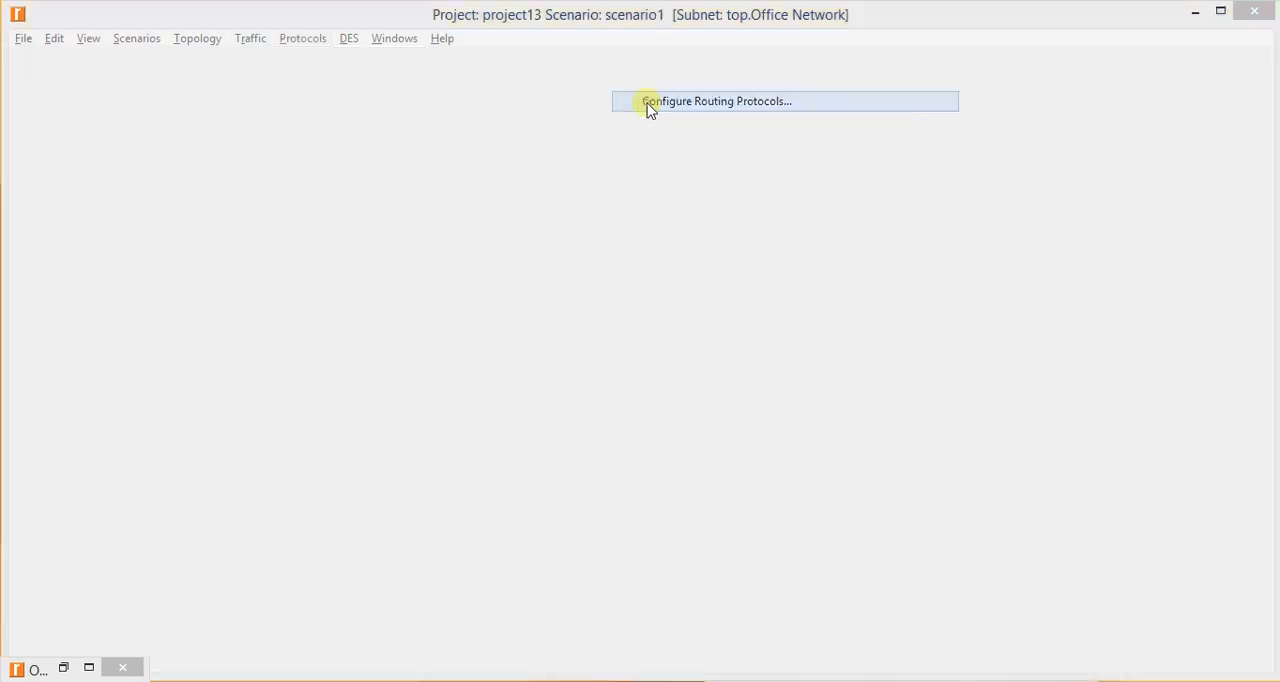
drag(310, 389, 748, 104)
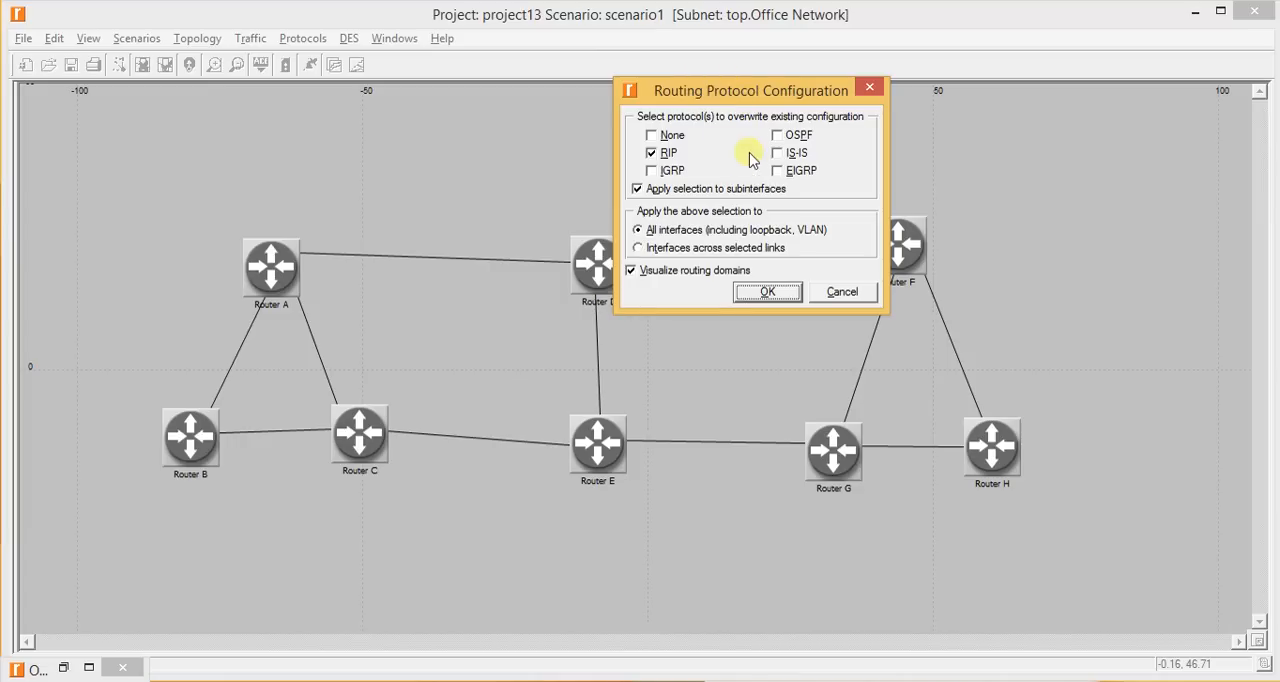
click(778, 137)
click(652, 153)
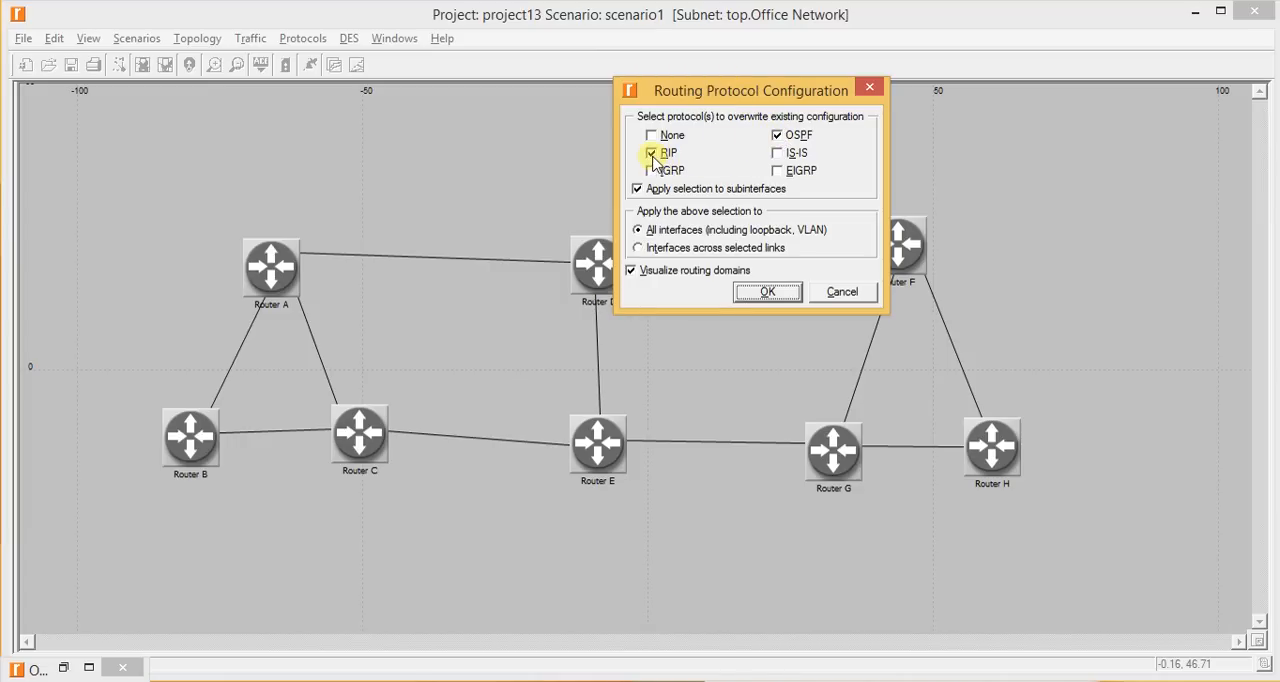
click(785, 293)
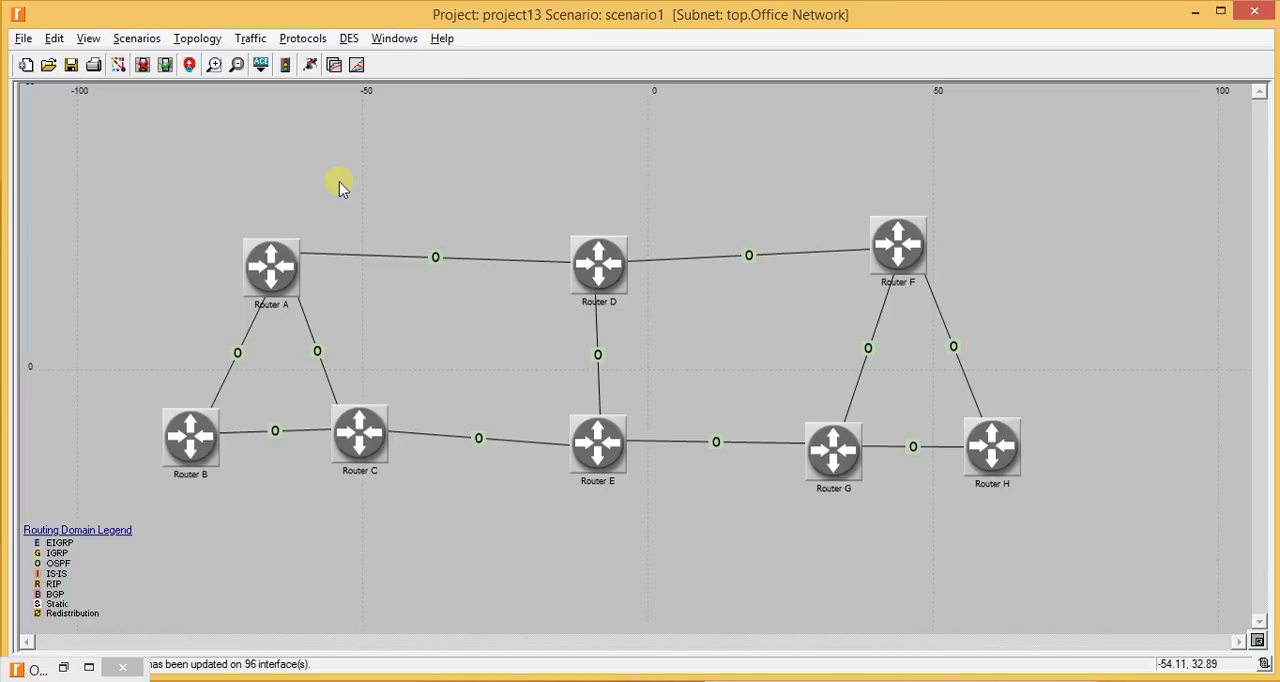
- Set the discrete event simulation duration to 10 minutes
key(ctrl+r)
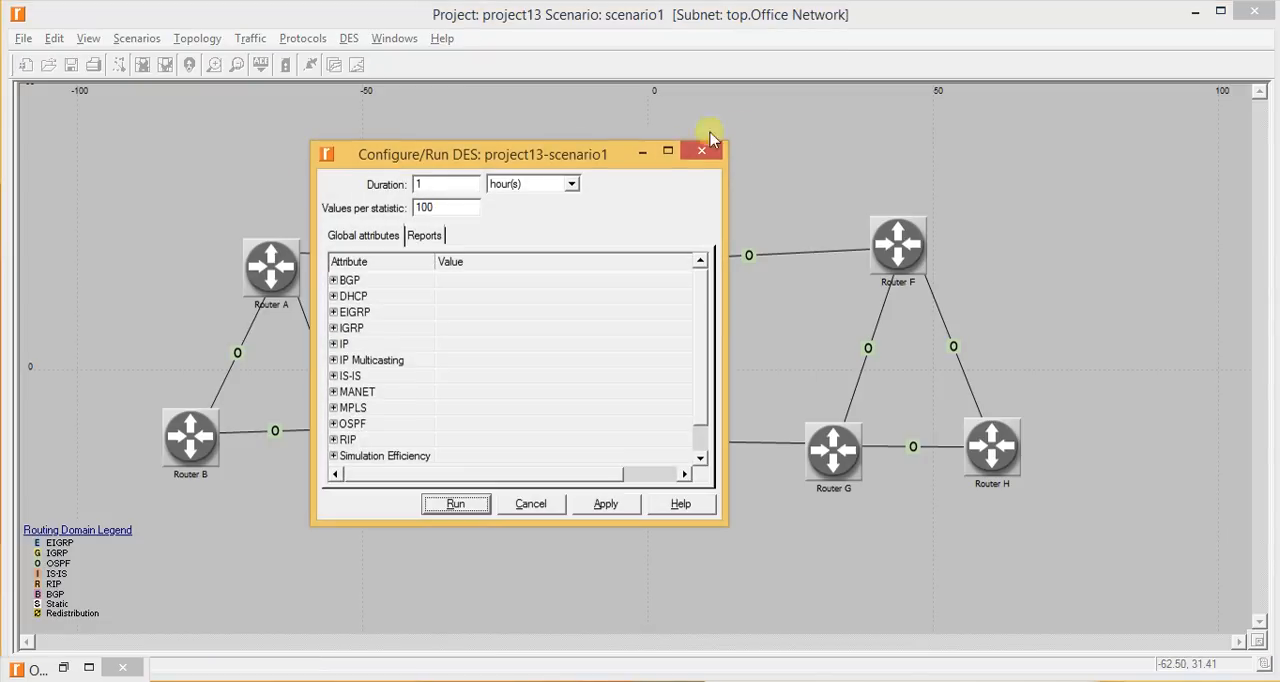
click(457, 187)
text(0)
key(Tab)
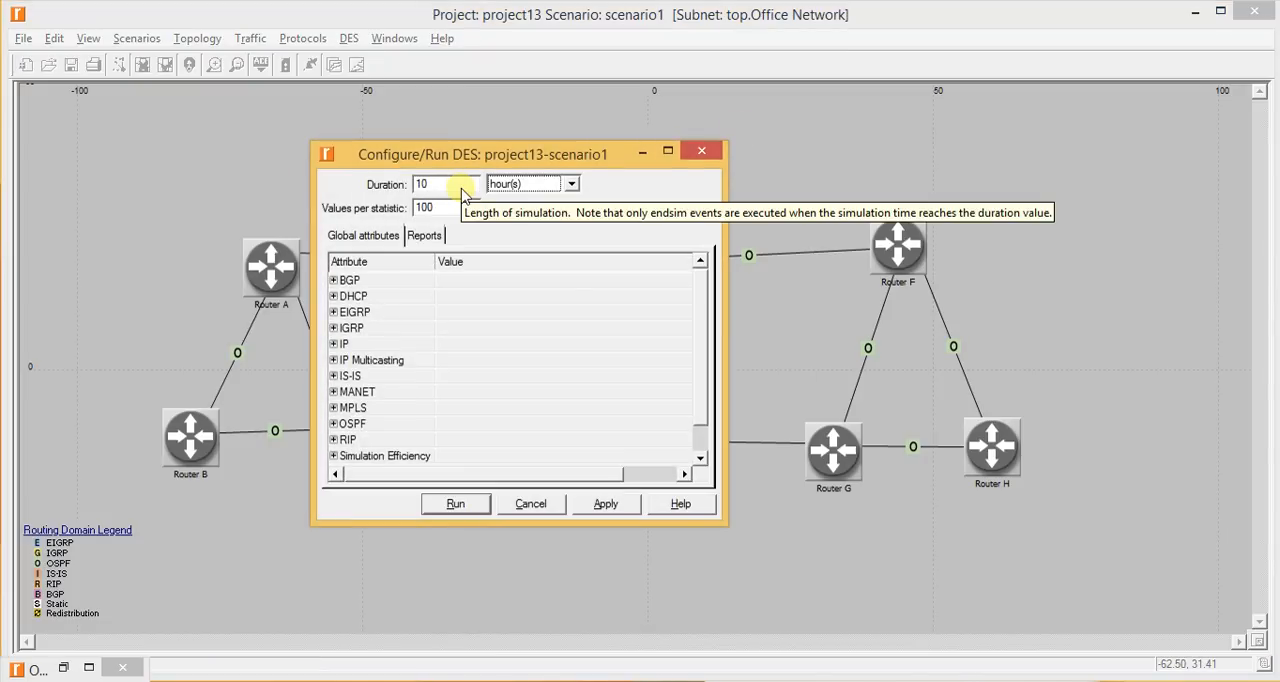
key(Up)
key(Up)
key(Down)
key(Down)
key(Down)
key(Down)
key(Return)
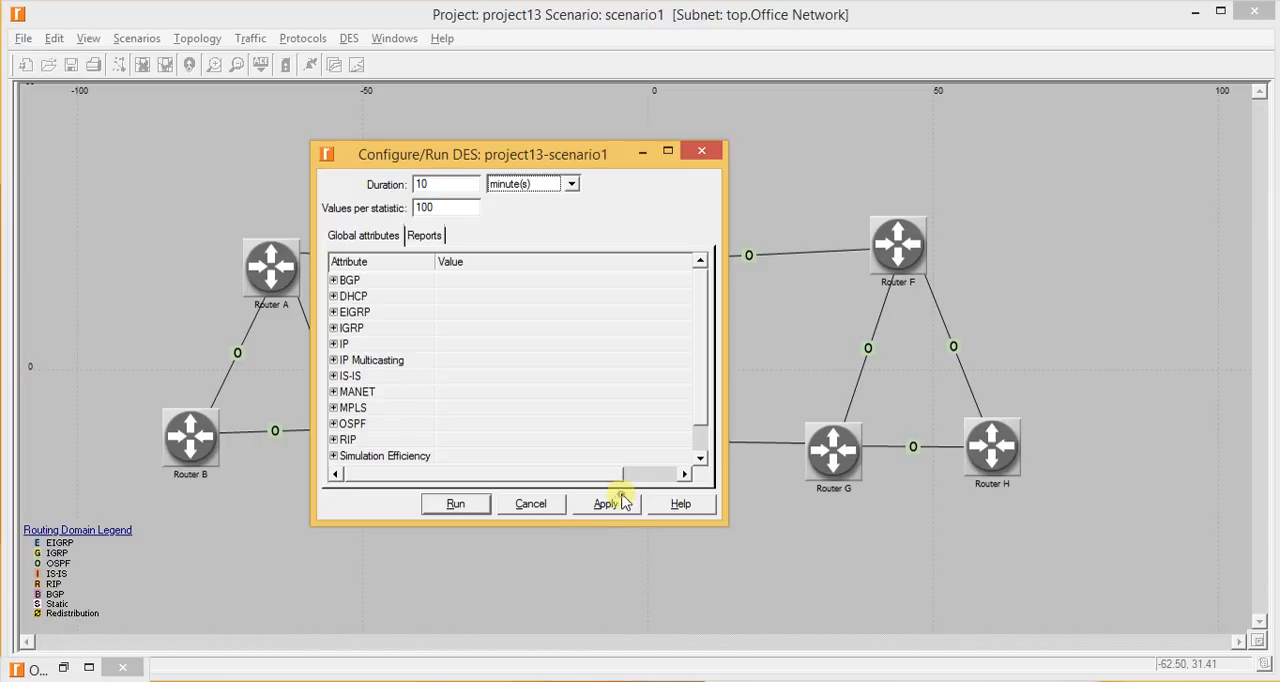
click(702, 150)
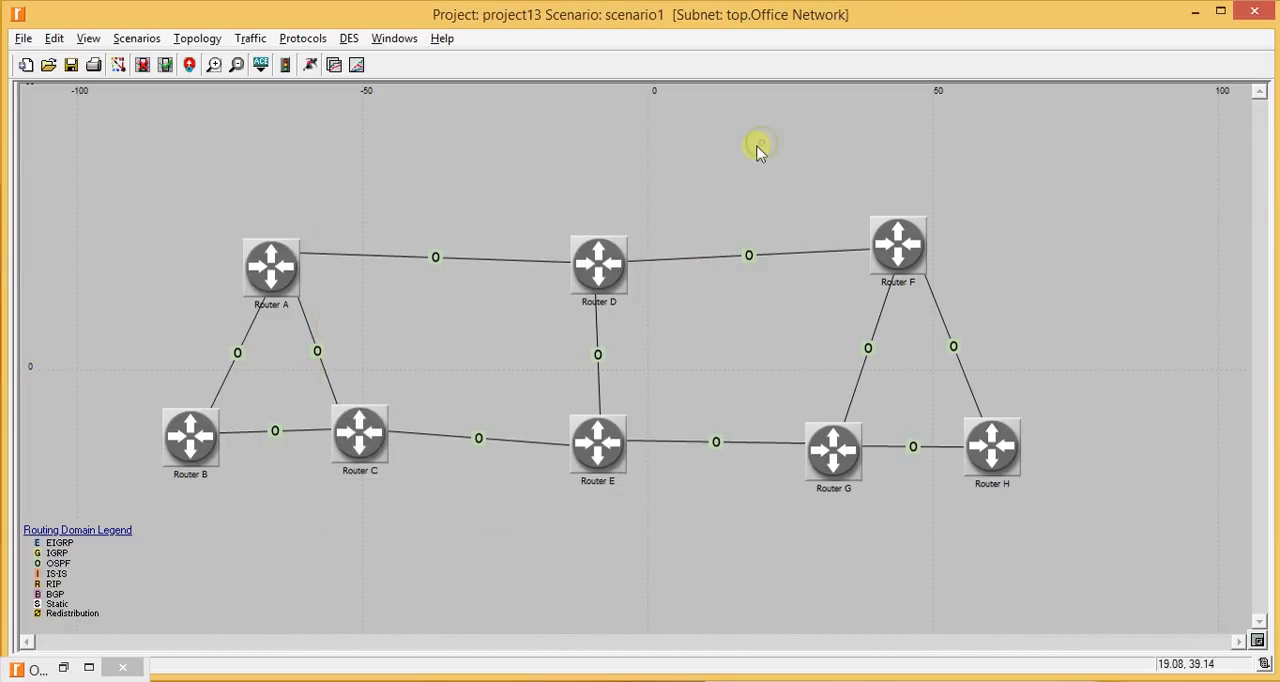
- Save the project under the file name project13 in the op_models folder
key(ctrl+s)
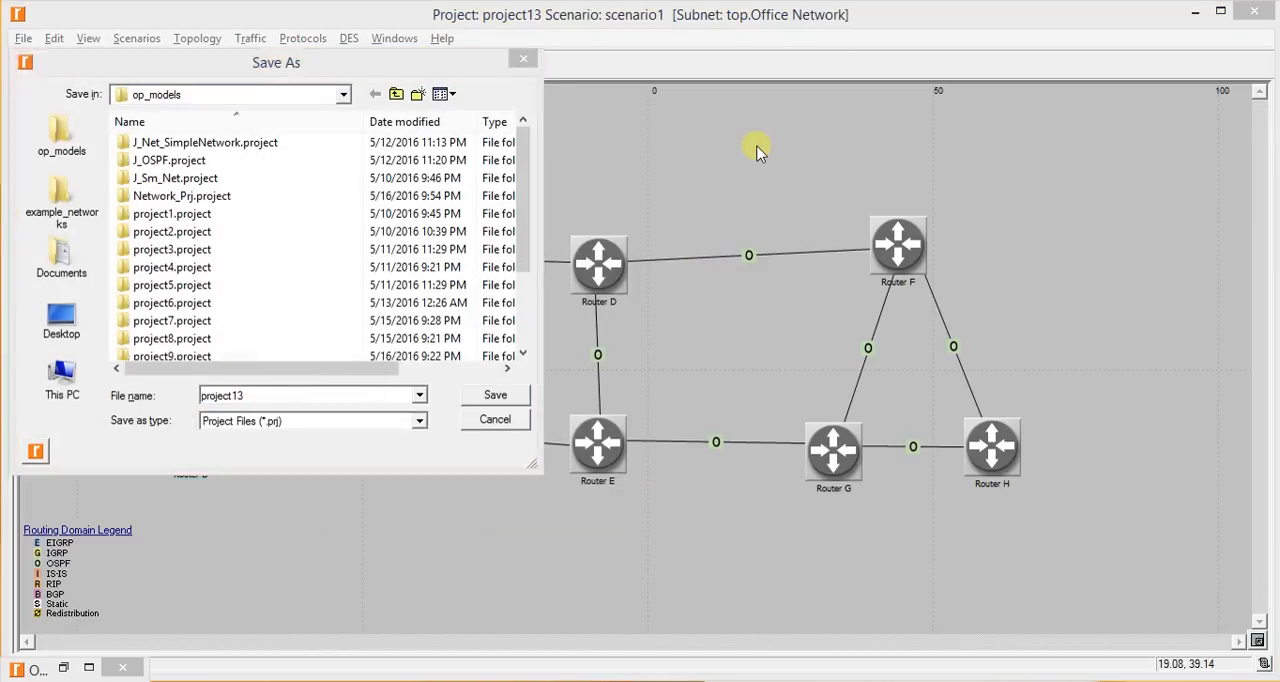
key(Return)
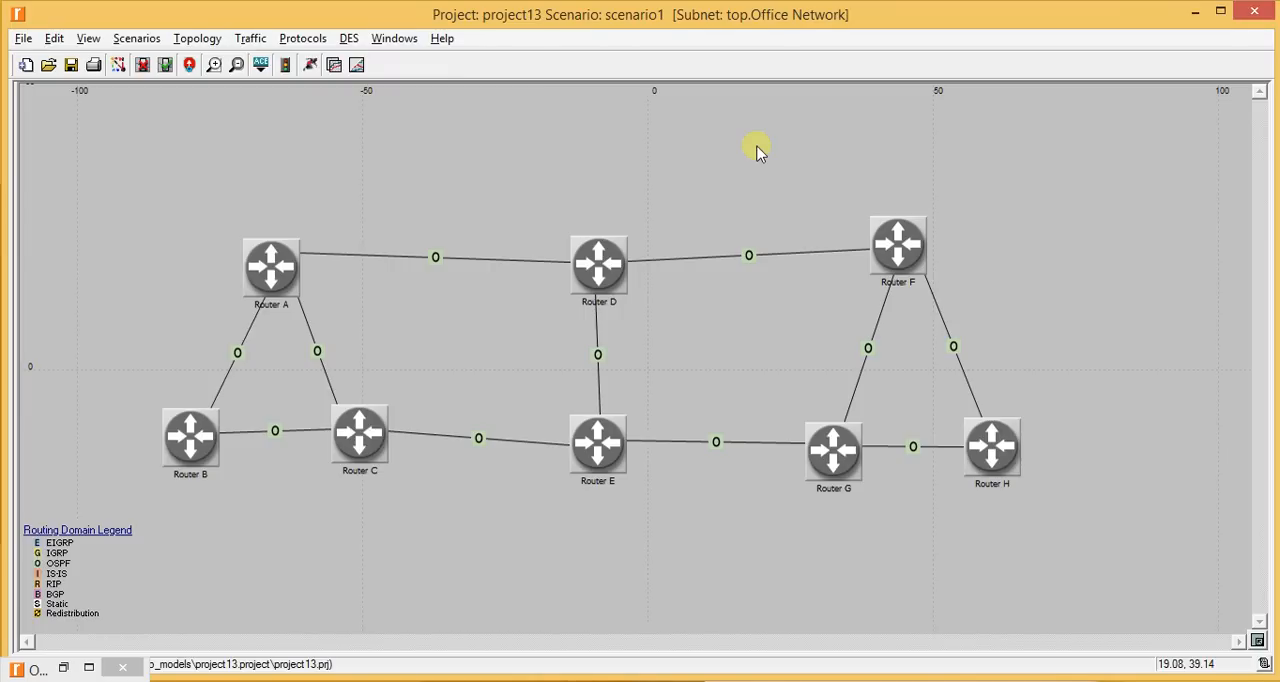
- Review the lab manual's instructions on exporting routing tables, auto-assigning IP addresses and configuring the simulation
key(alt+Tab)
scroll(757, 150, down, 3)
scroll(757, 150, down, 3)
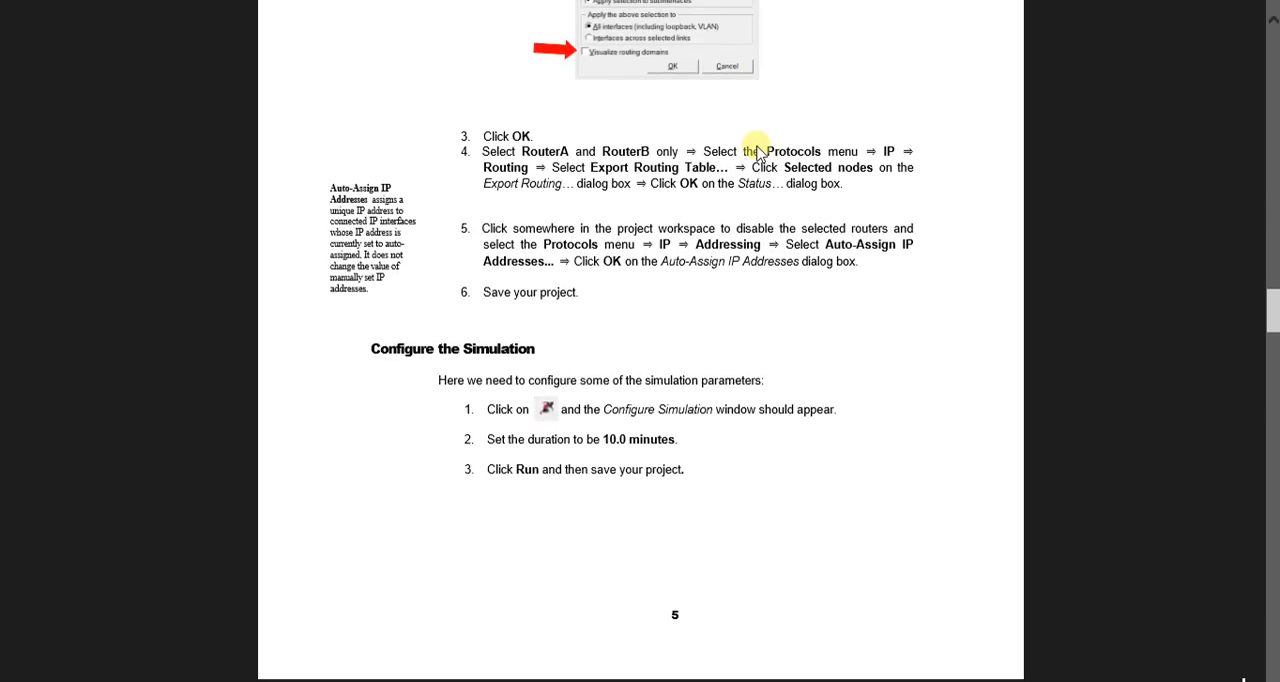
scroll(757, 150, down, 1)
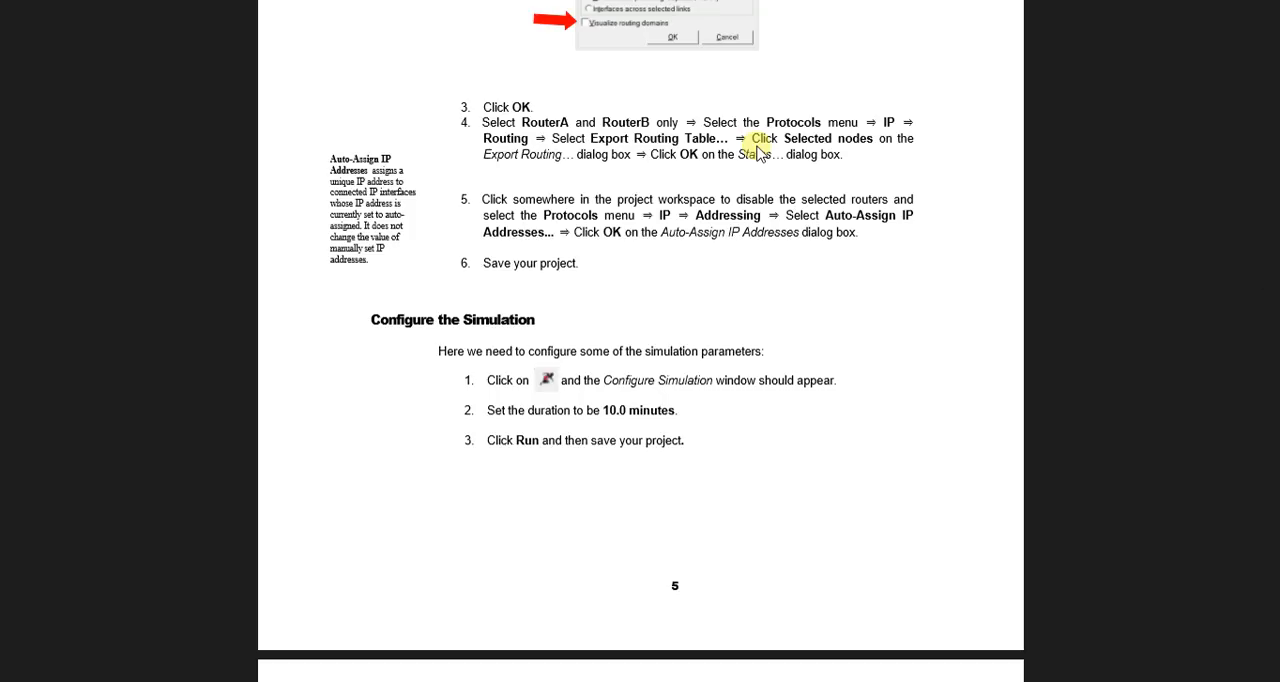
scroll(757, 152, down, 1)
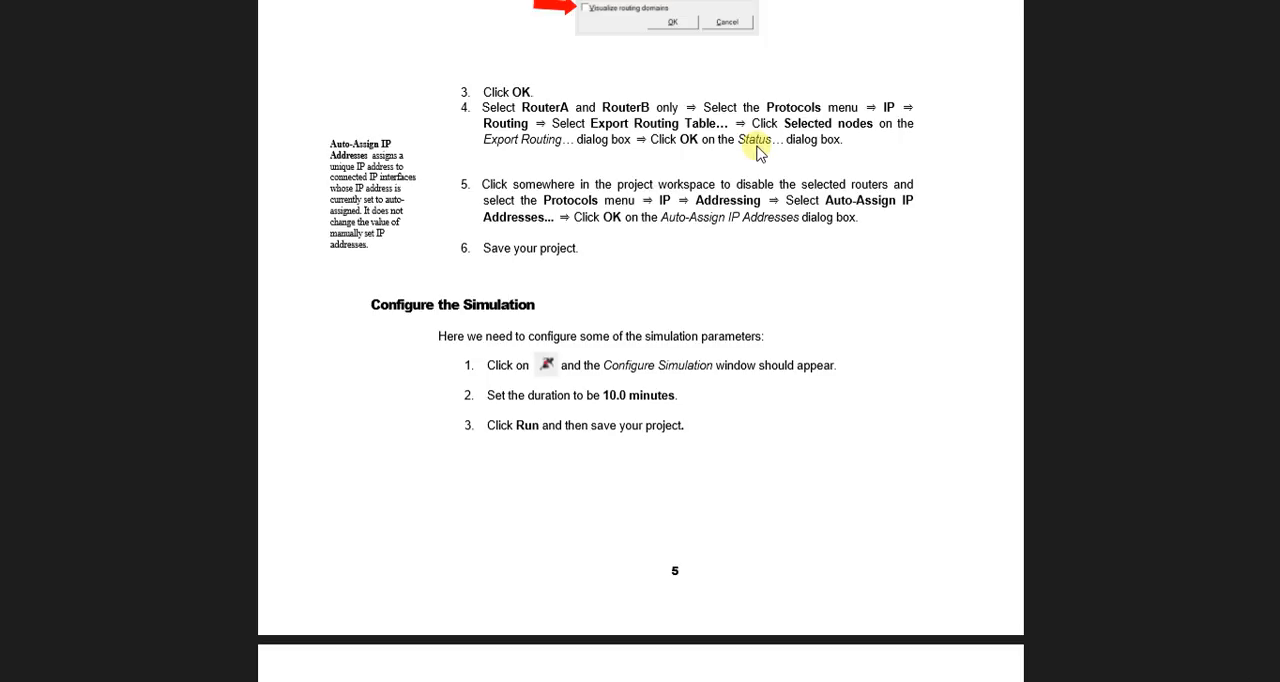
key(alt+Tab)
key(alt+Tab)
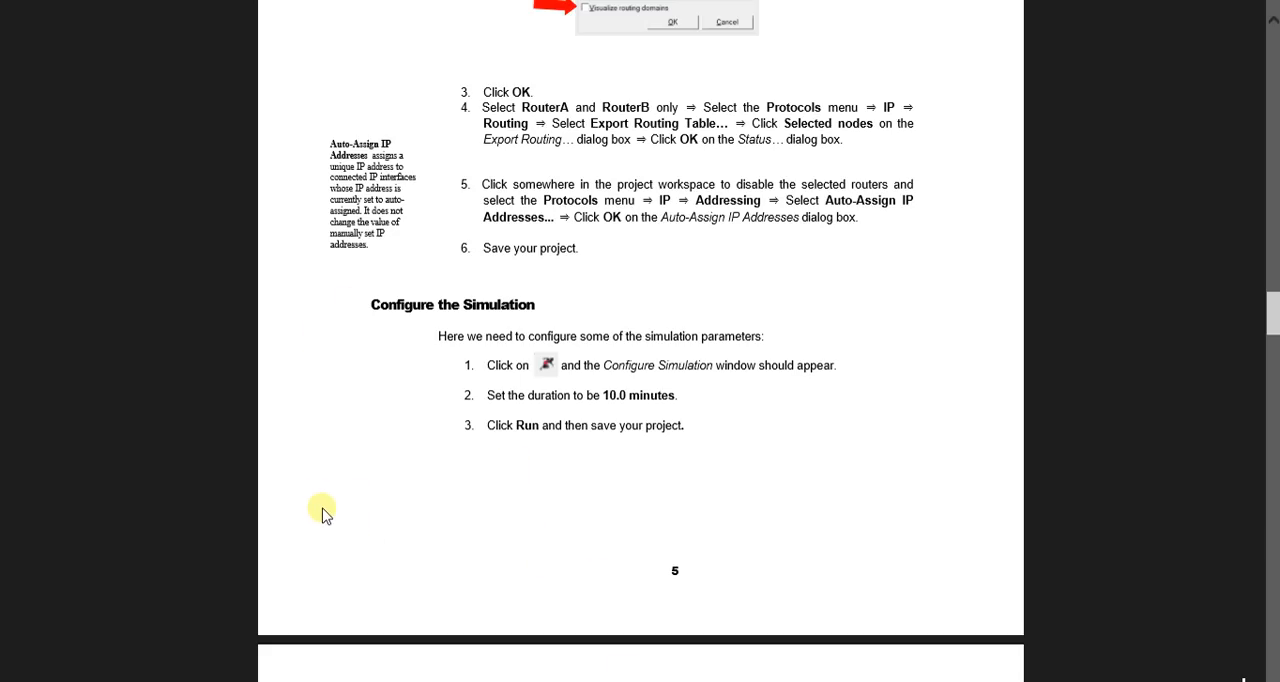
key(alt+Tab)
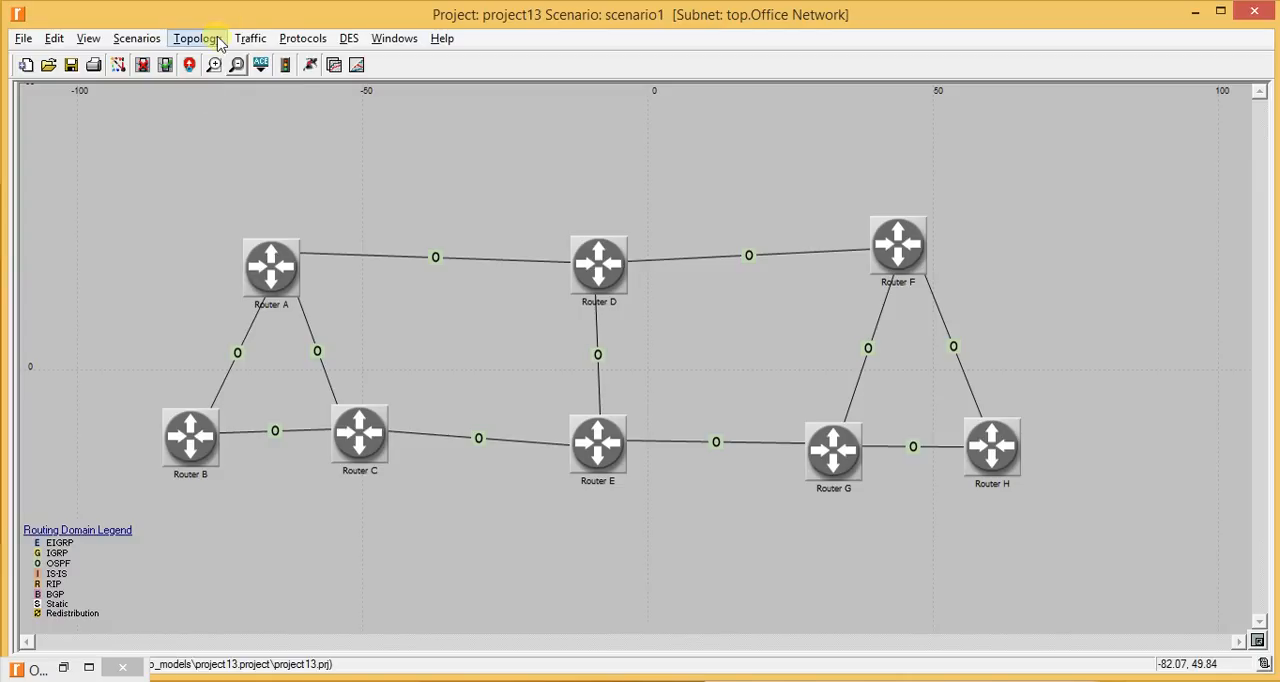
- Auto-assign IPv4 addresses to all interfaces in the network
click(305, 37)
mouse_move(323, 80)
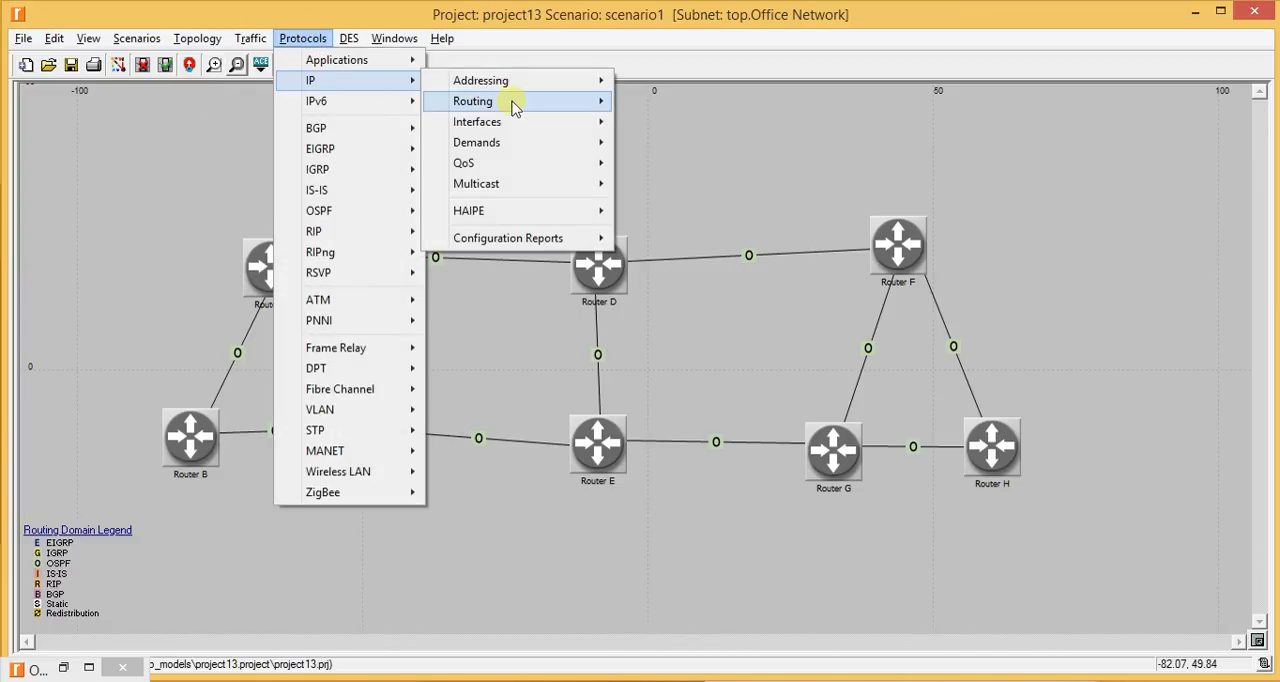
mouse_move(515, 82)
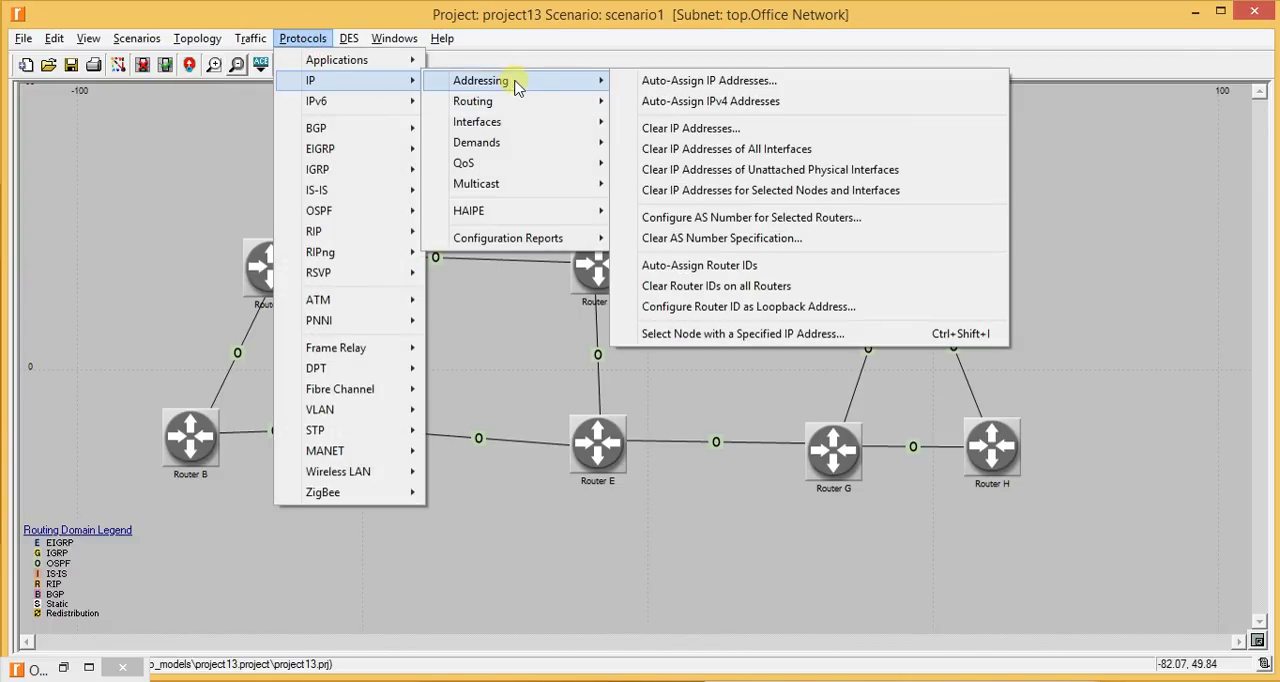
click(683, 82)
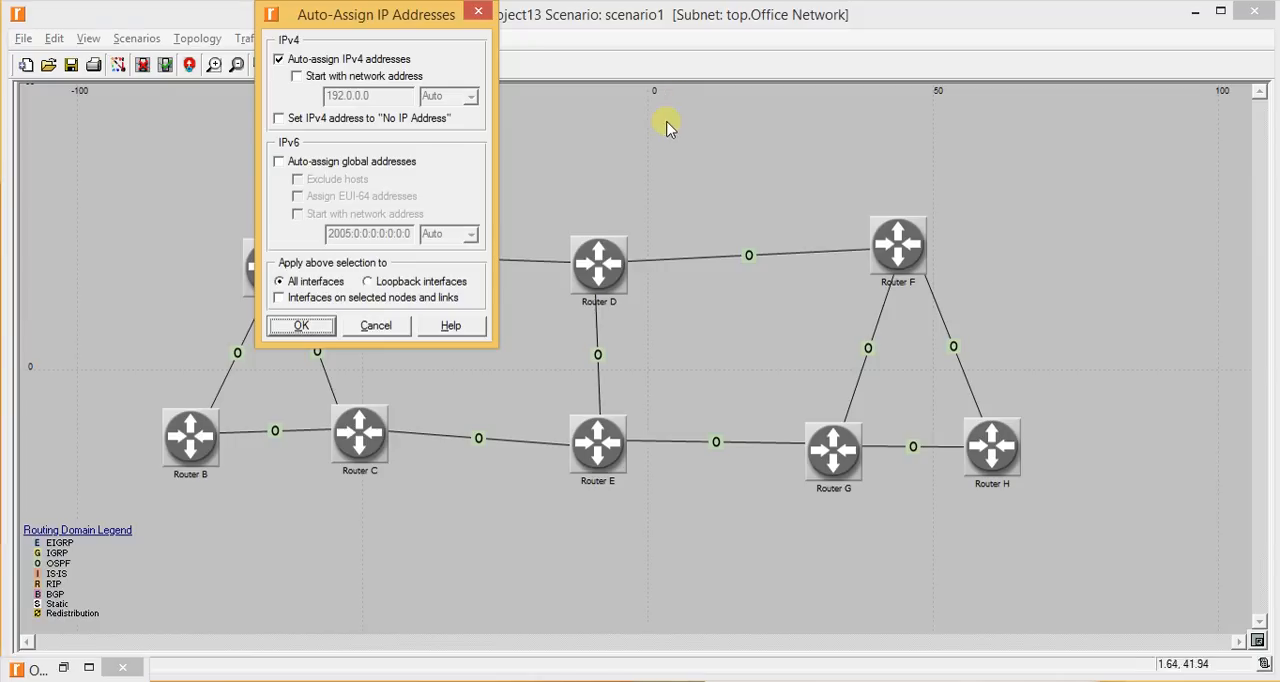
click(322, 322)
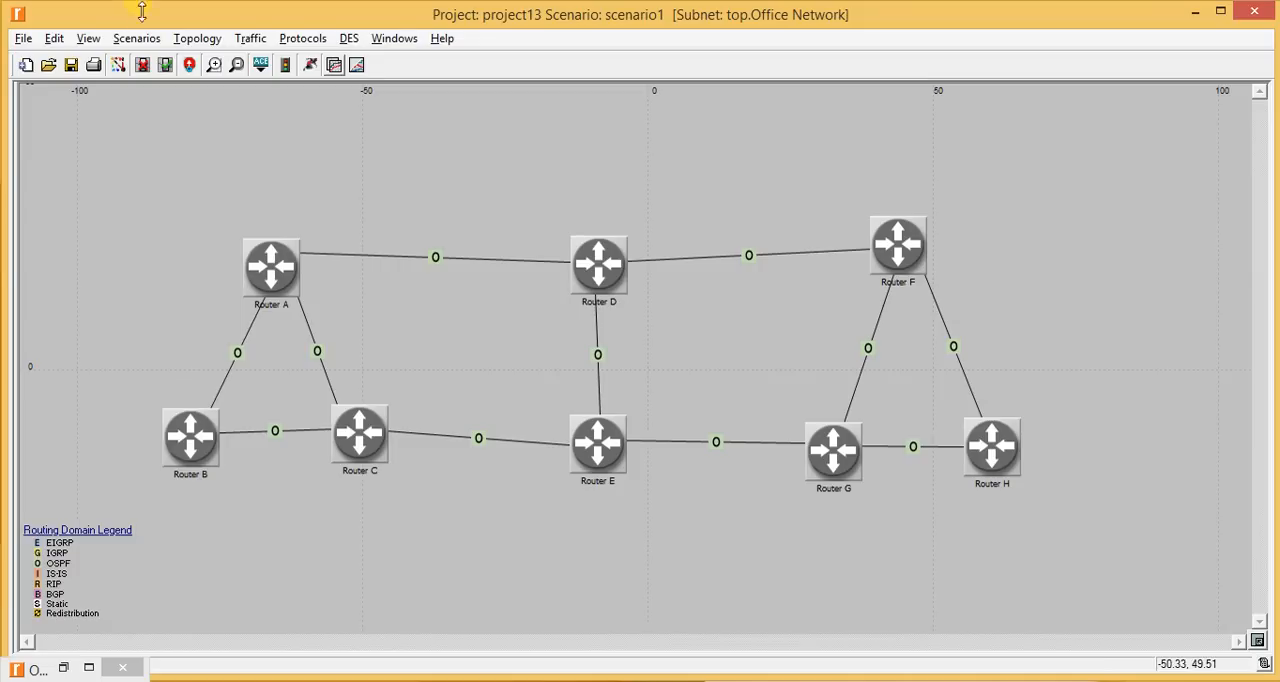
click(302, 38)
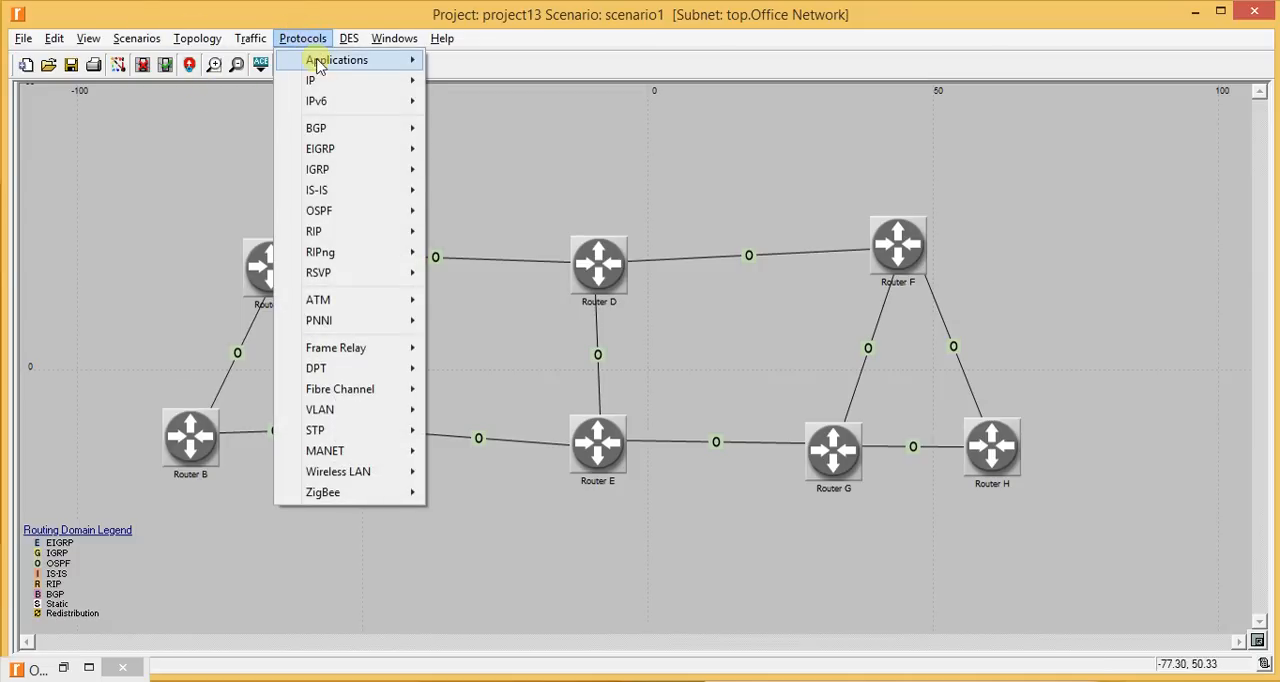
mouse_move(324, 82)
mouse_move(470, 82)
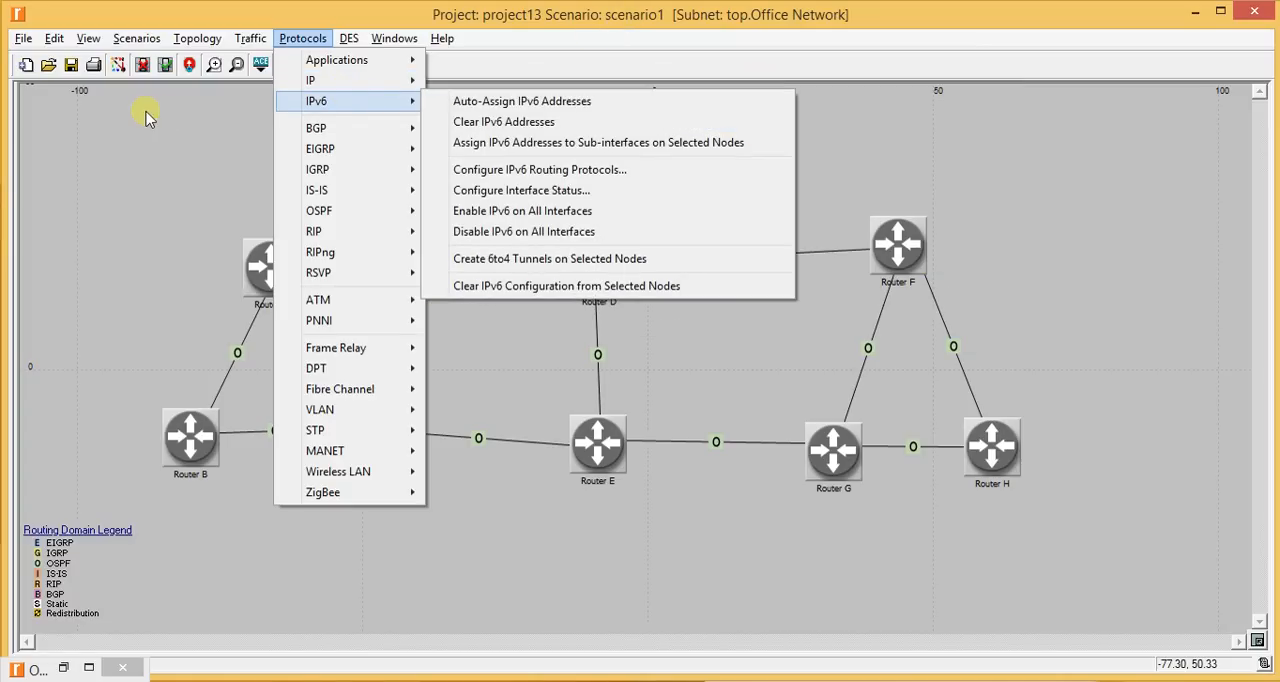
click(145, 117)
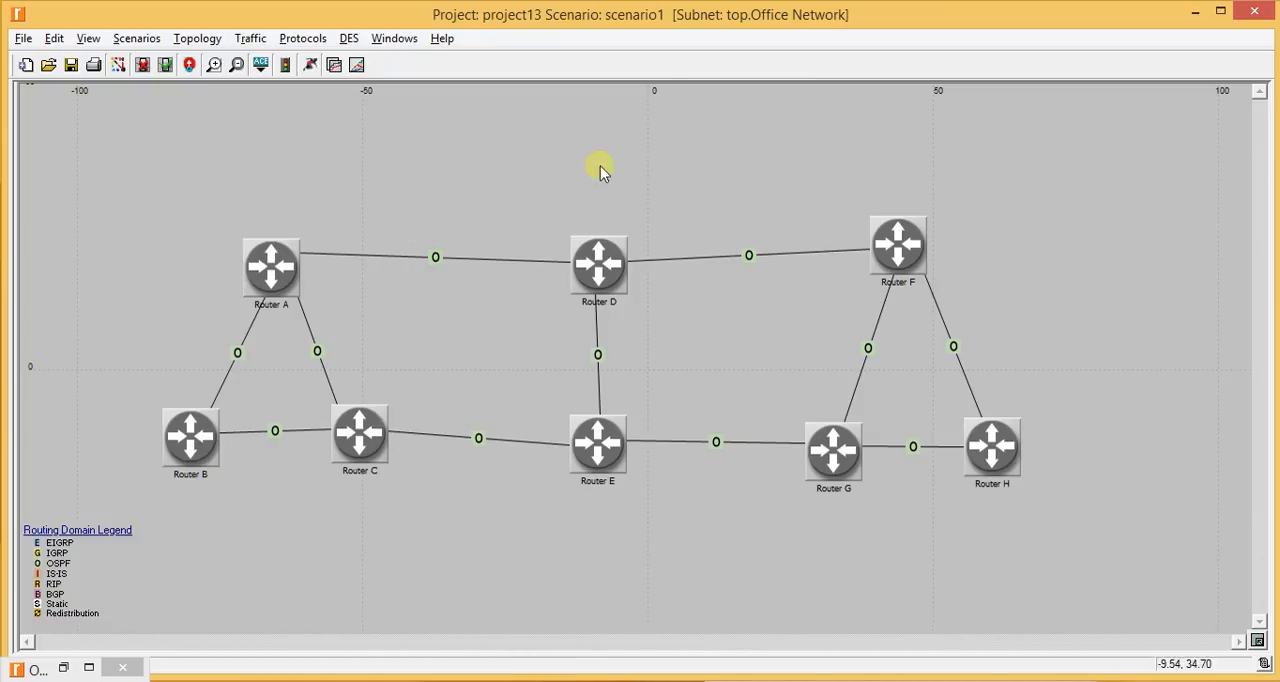
click(575, 200)
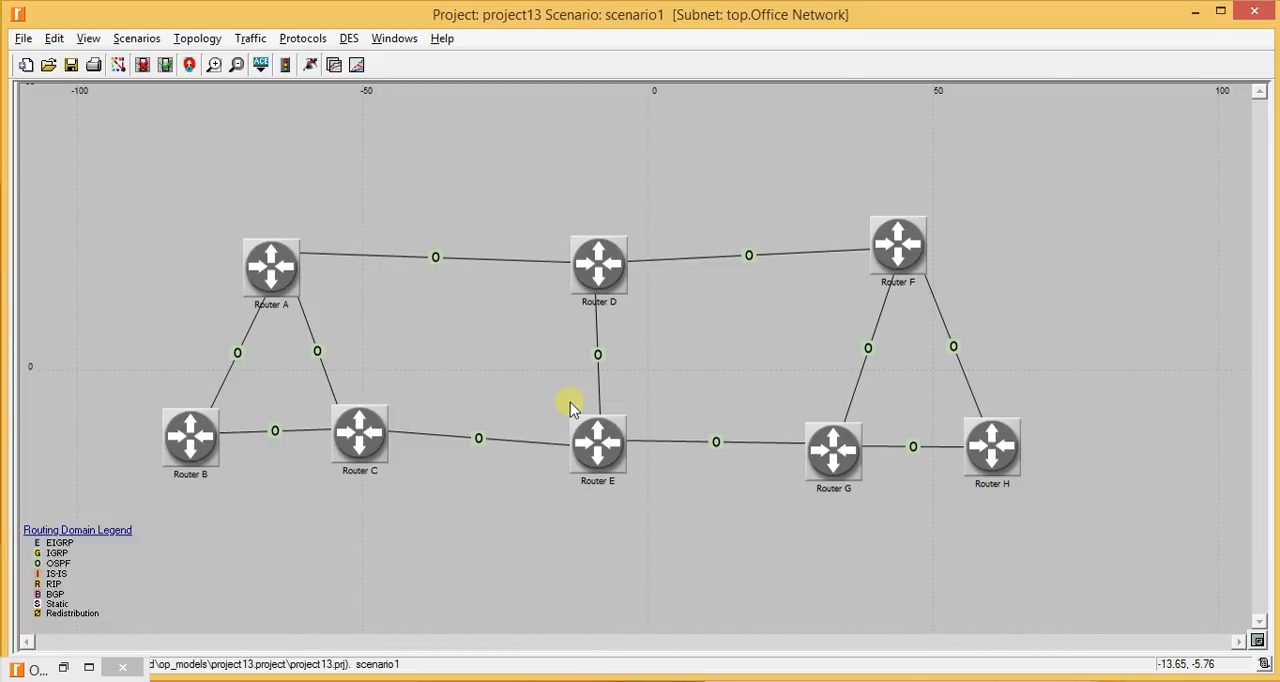
- Review the lab manual's Duplicate the Scenario section, including the first instruction for the Areas scenario
key(alt+Tab)
scroll(600, 270, down, 5)
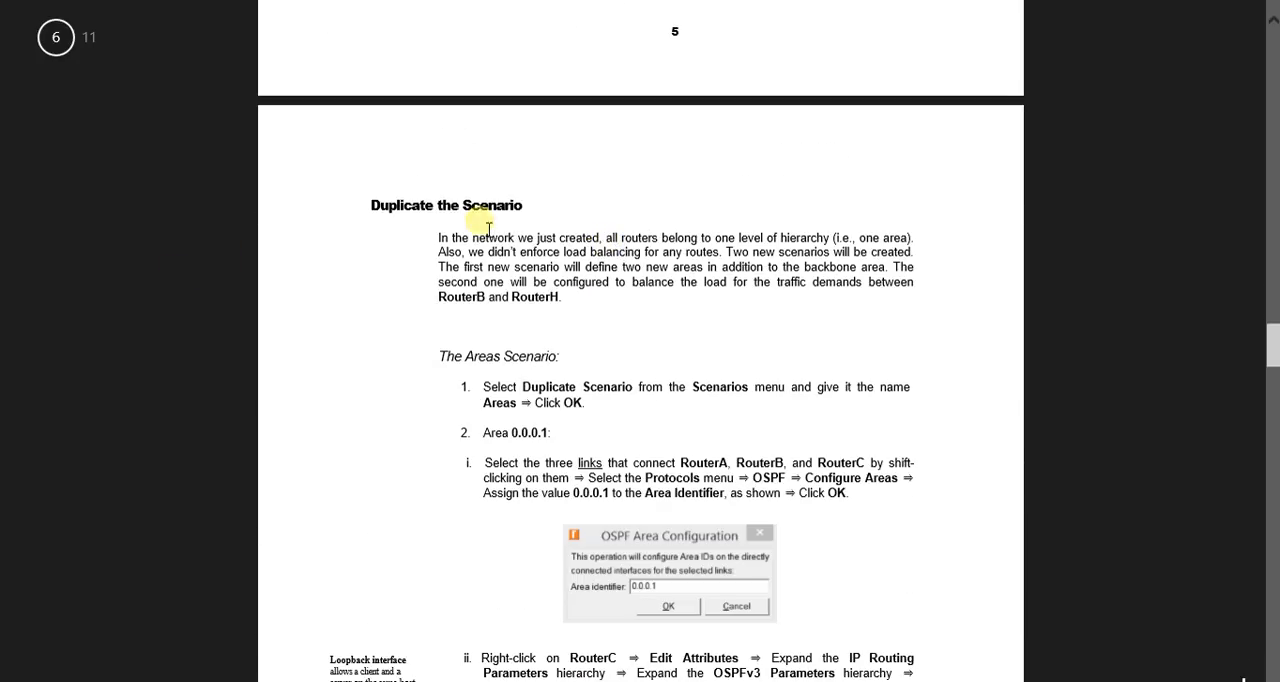
scroll(475, 235, up, 7)
scroll(525, 470, up, 10)
scroll(528, 466, down, 5)
scroll(528, 468, up, 5)
scroll(528, 470, down, 15)
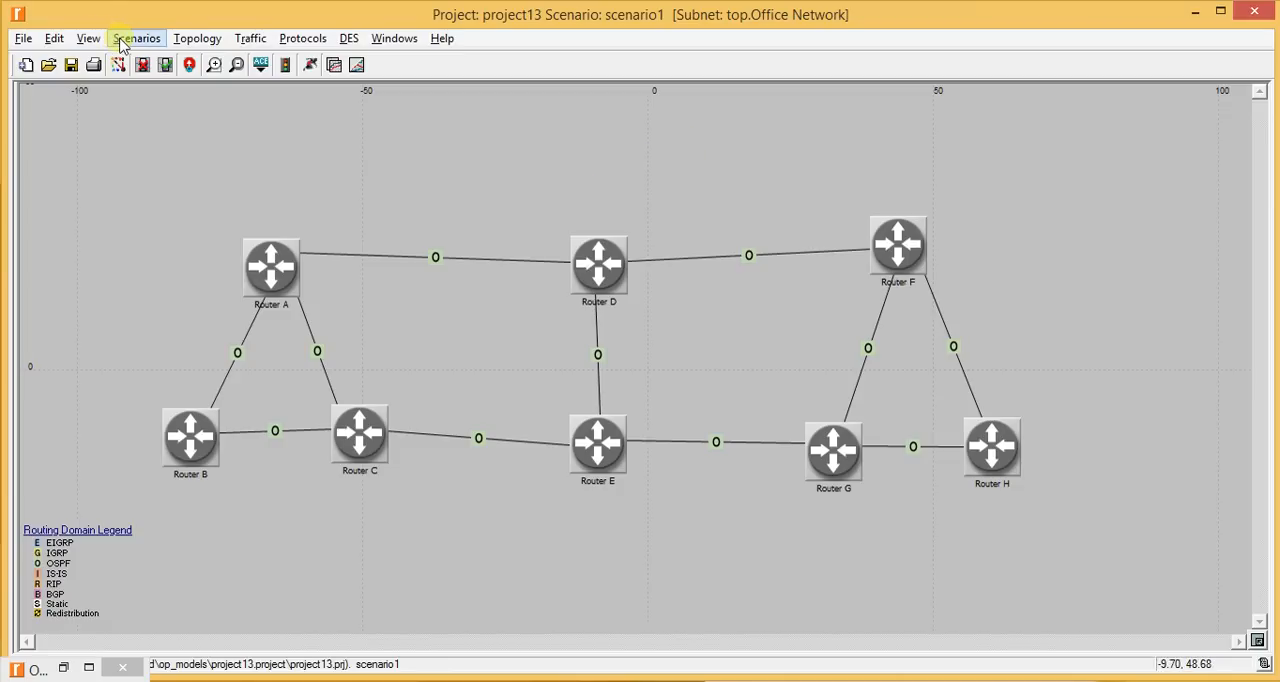
- Duplicate the current scenario under the name Areas
click(121, 44)
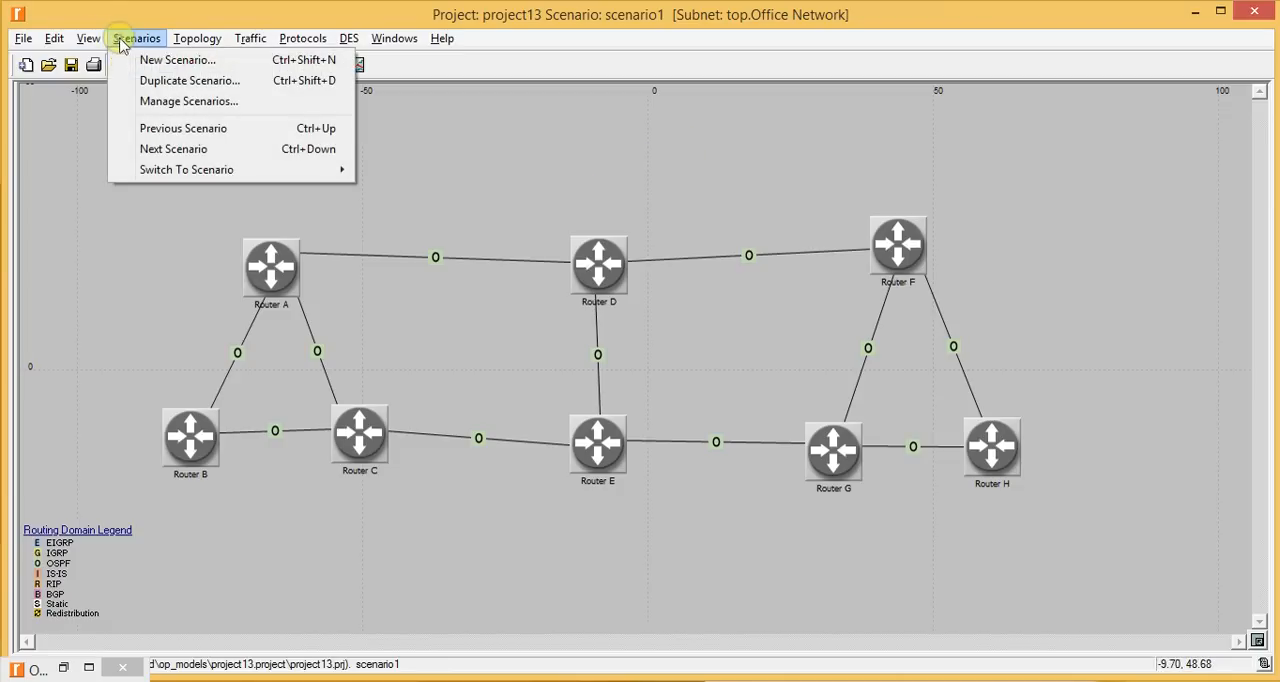
click(160, 81)
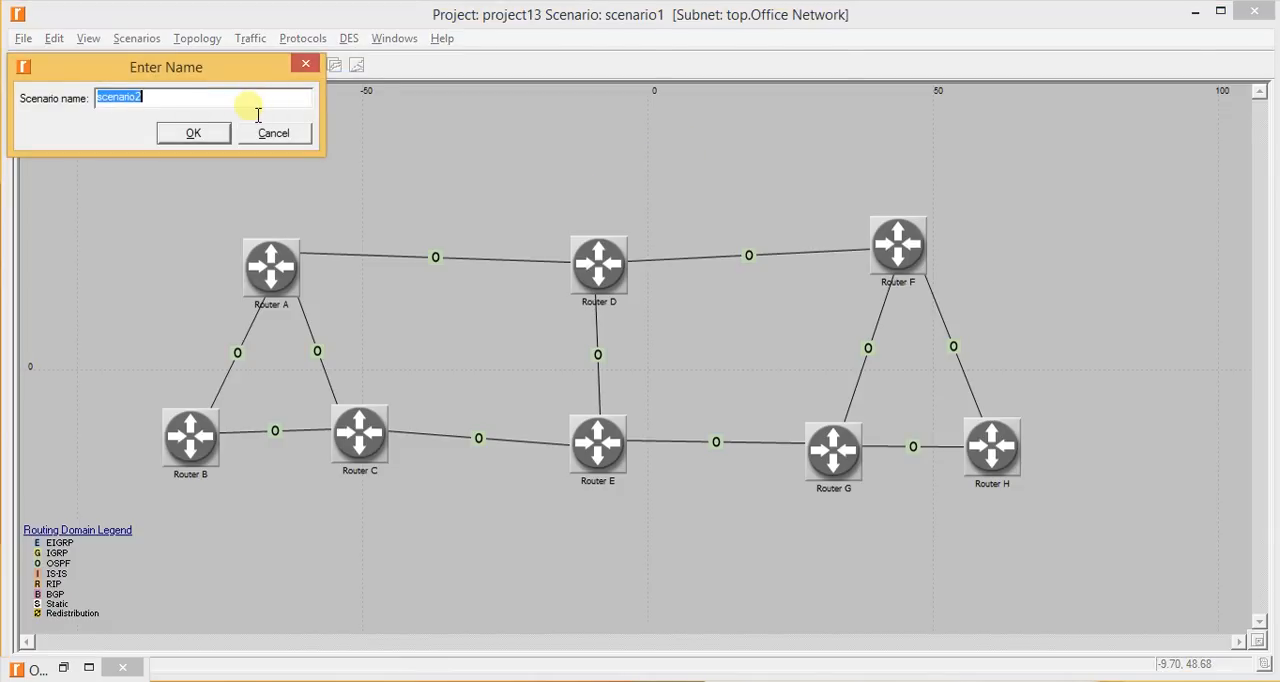
text(Areas)
key(Return)
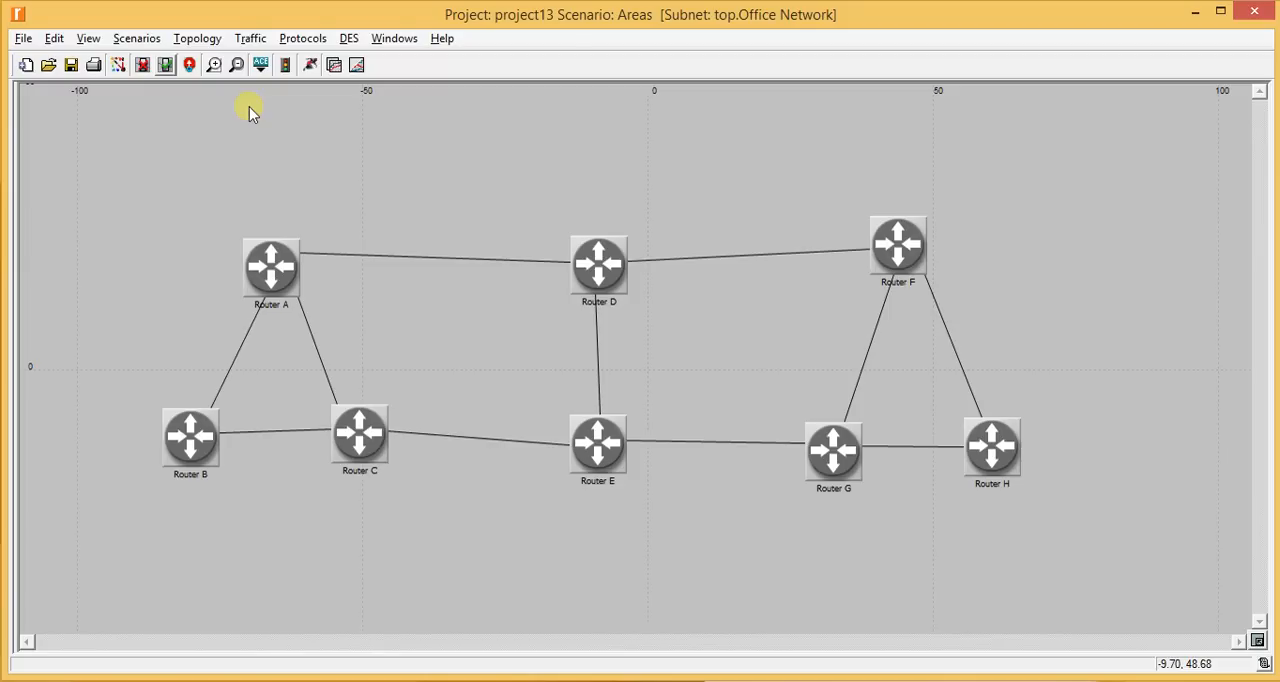
- Read the lab manual's instructions for configuring OSPF areas 0.0.0.1 and 0.0.0.2 in the Areas scenario
key(alt+Tab)
scroll(249, 110, down, 1)
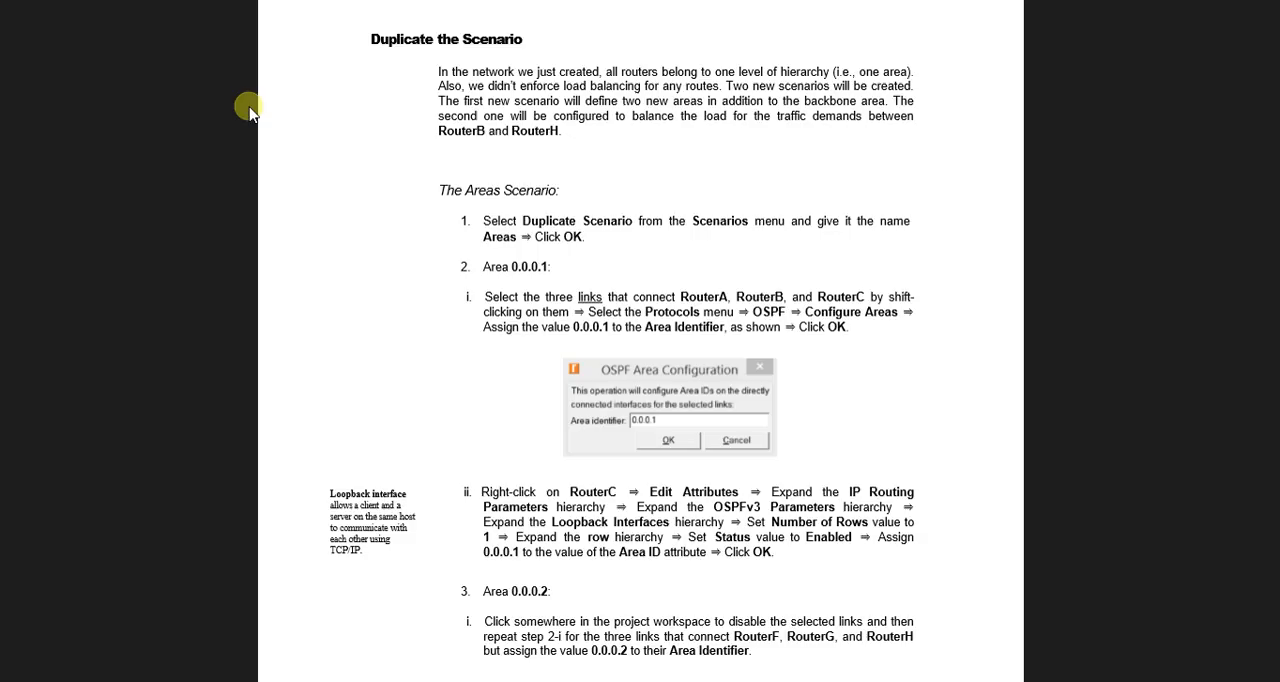
scroll(249, 110, down, 1)
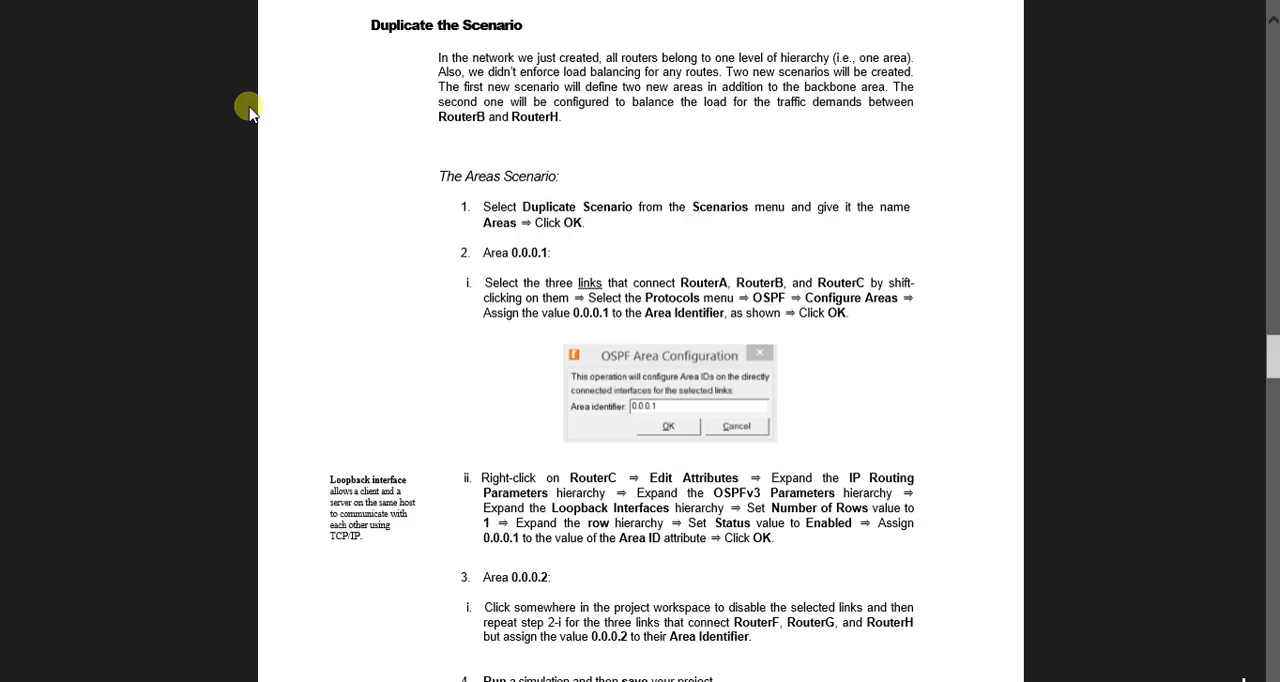
scroll(249, 110, down, 1)
key(alt+Tab)
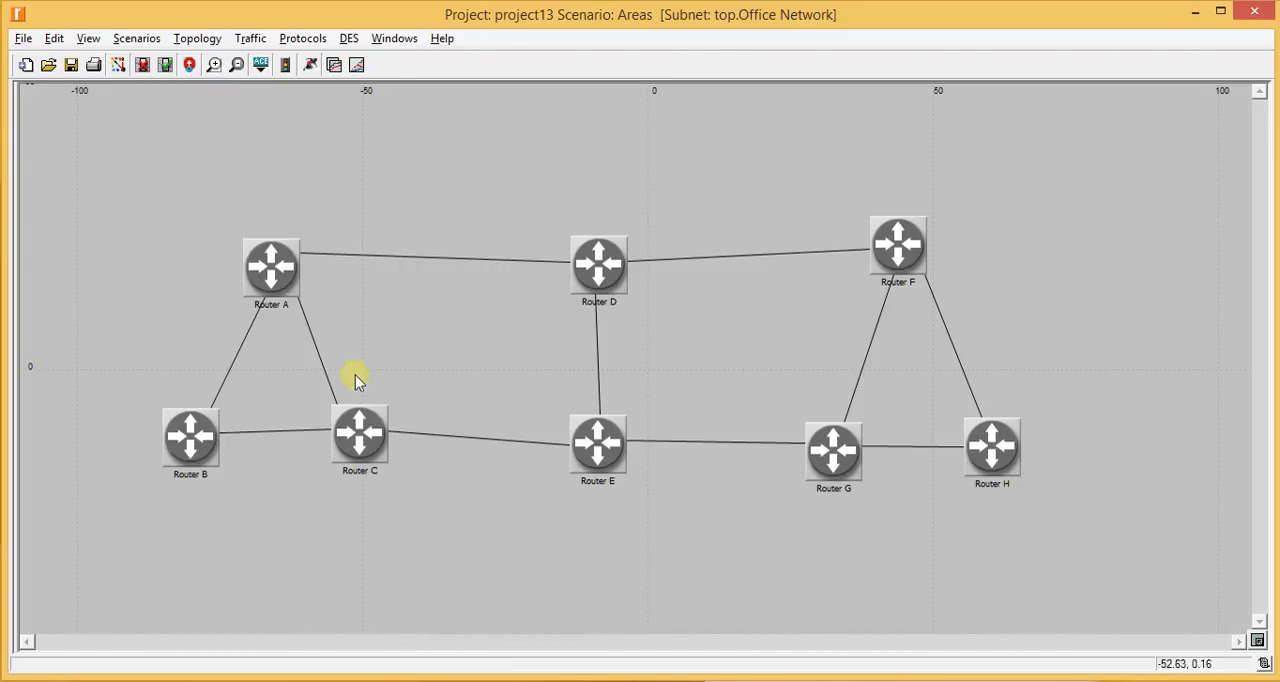
- Assign OSPF area identifier 0.0.0.1 to the three links connecting Router A, Router B and Router C
click(316, 349)
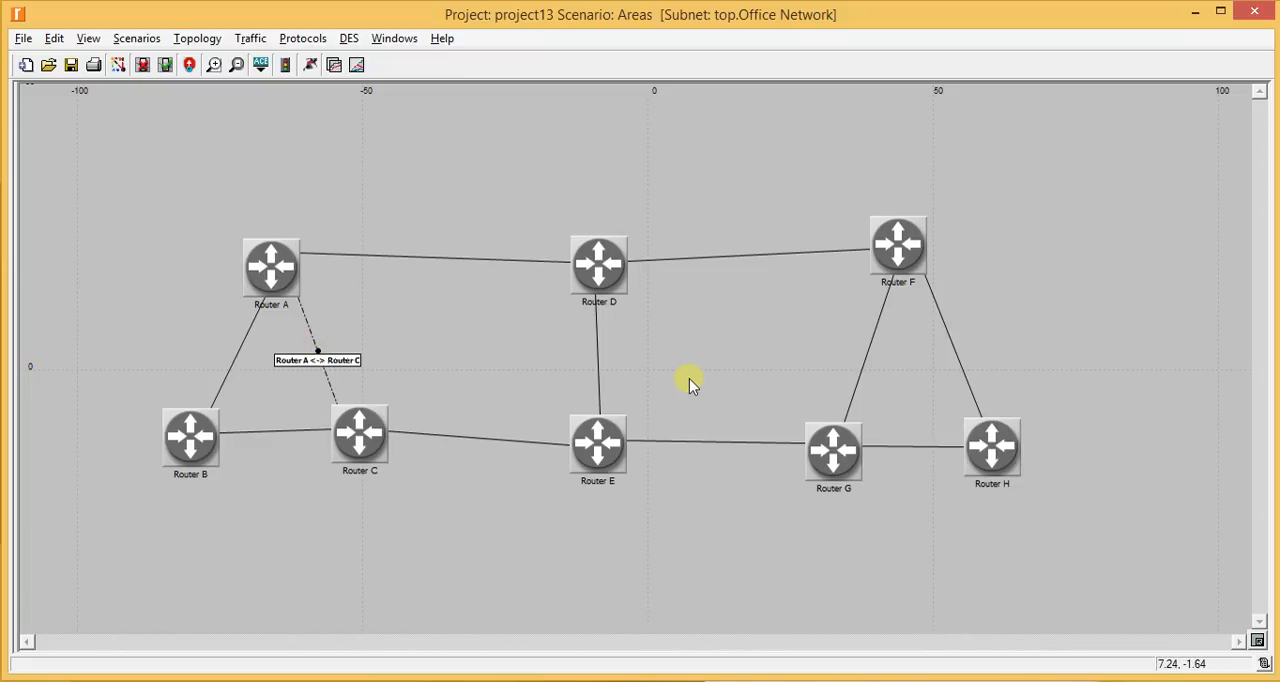
shift+click(226, 370)
shift+click(245, 433)
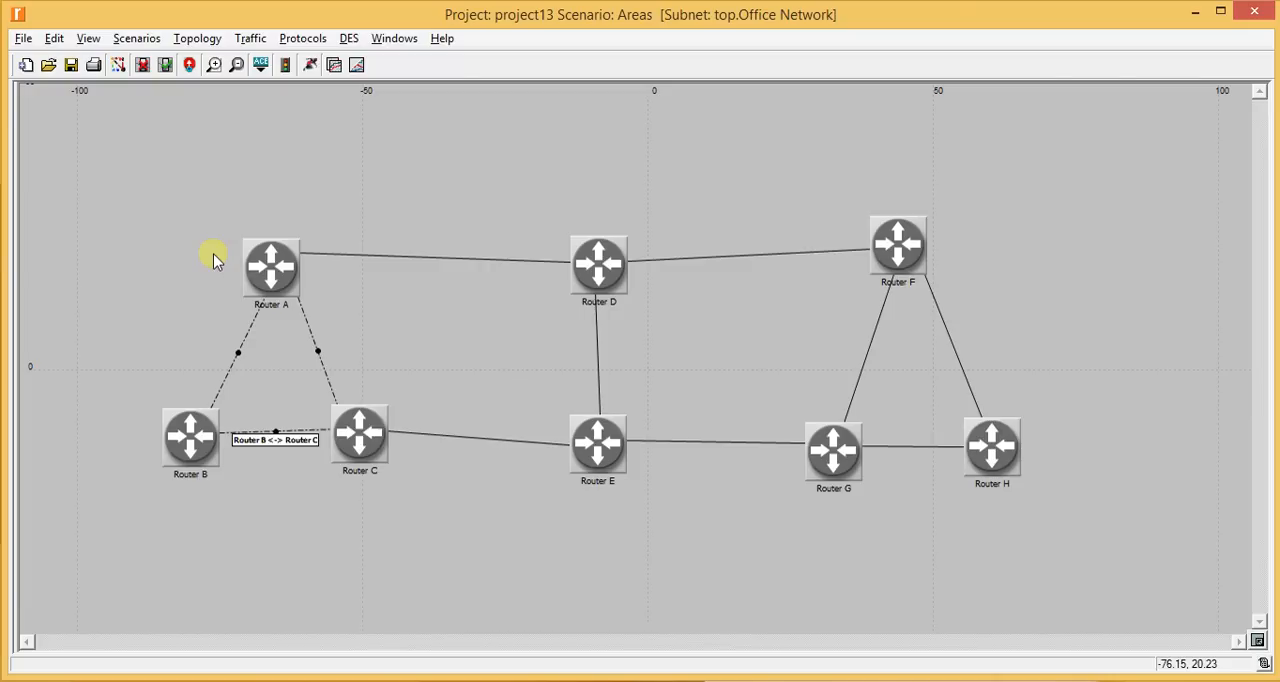
click(314, 38)
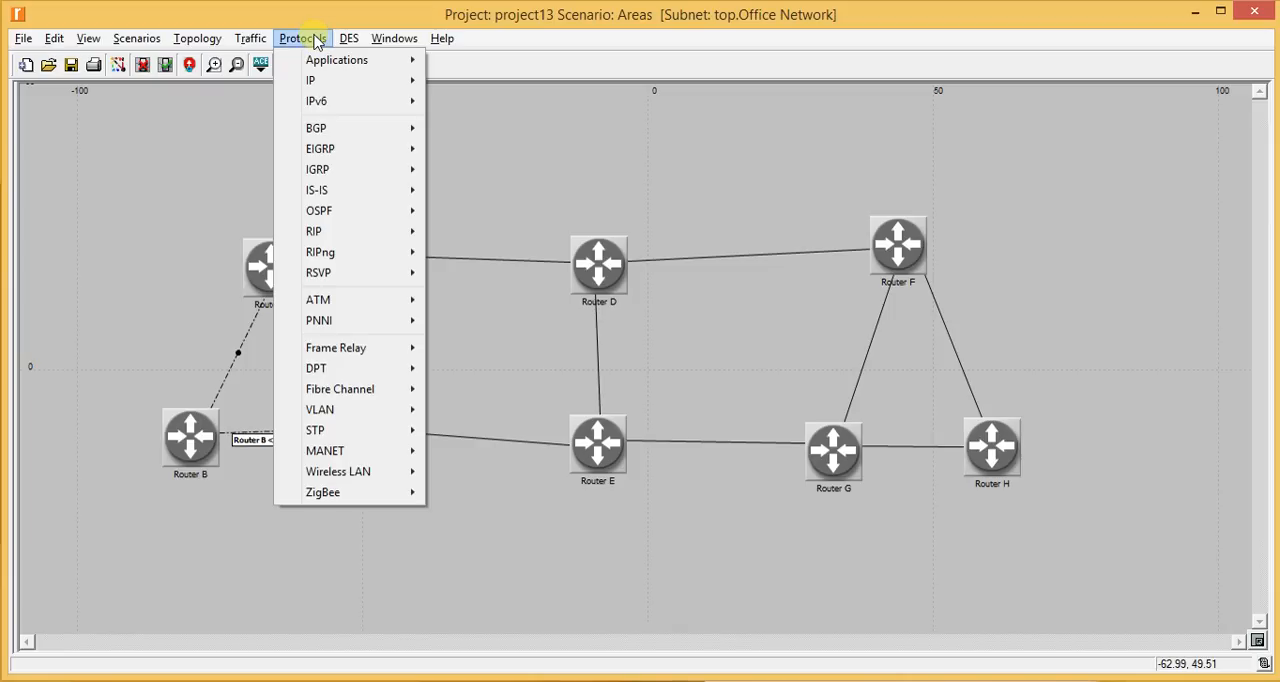
mouse_move(350, 220)
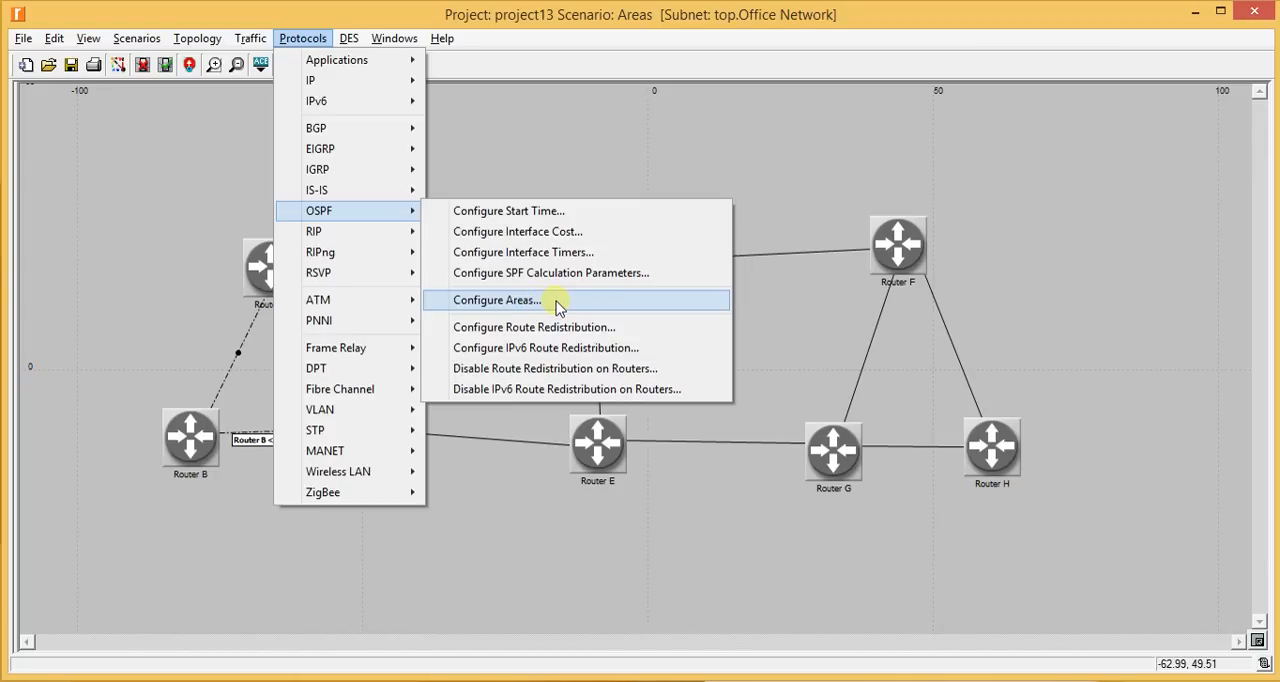
click(557, 303)
drag(362, 36, 669, 134)
click(750, 206)
drag(755, 213, 648, 203)
text(0.0.0.1)
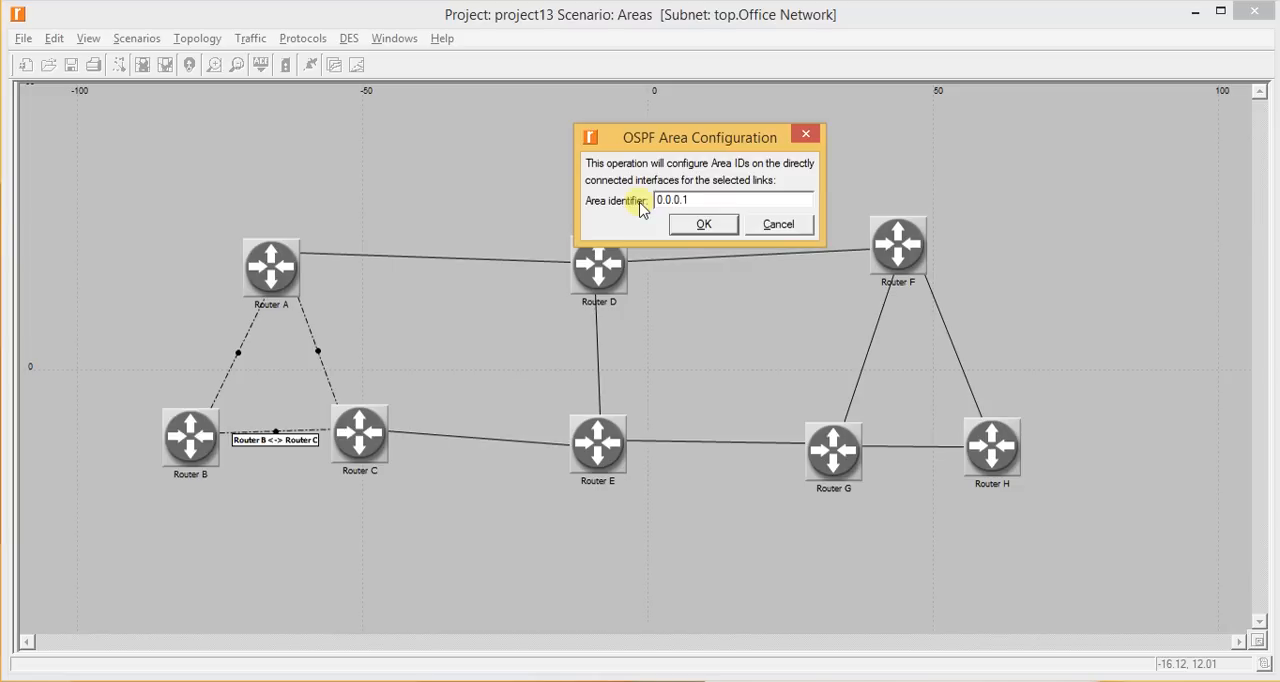
key(Return)
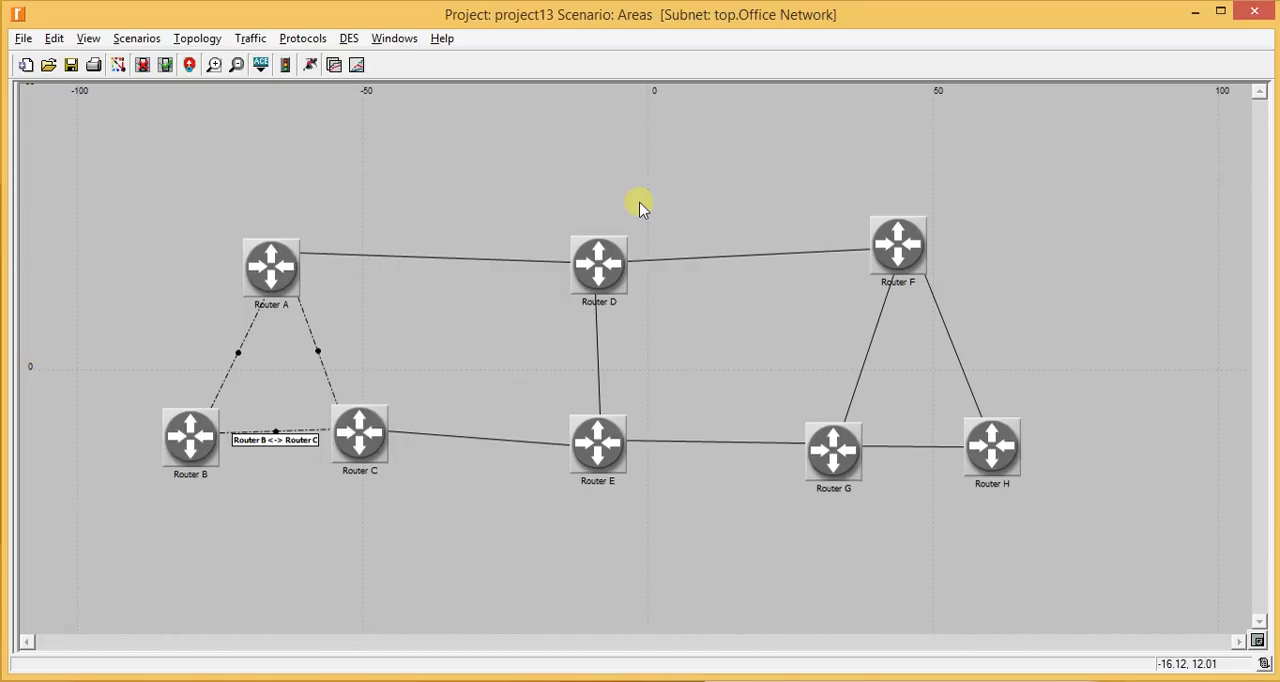
- Assign OSPF area identifier 0.0.0.1 to the Router A–Router D, Router D–Router E and Router C–Router E links, leaving no link selected
click(400, 130)
click(357, 256)
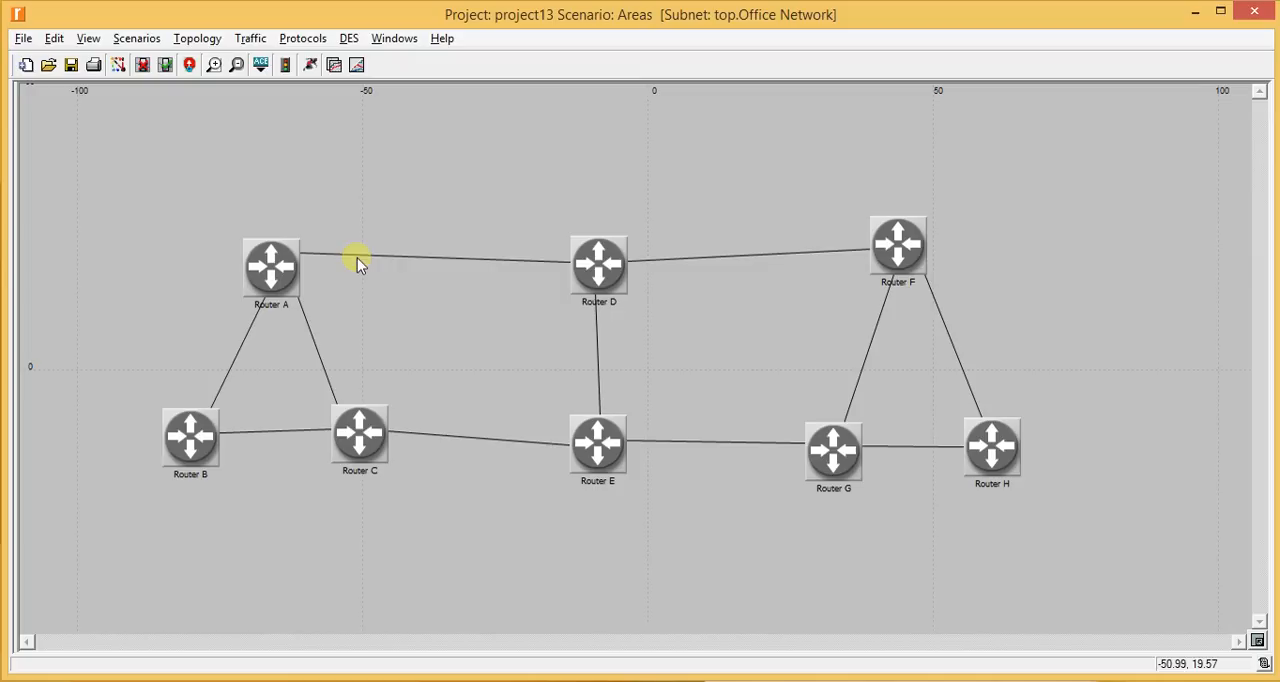
shift+click(596, 348)
shift+click(487, 437)
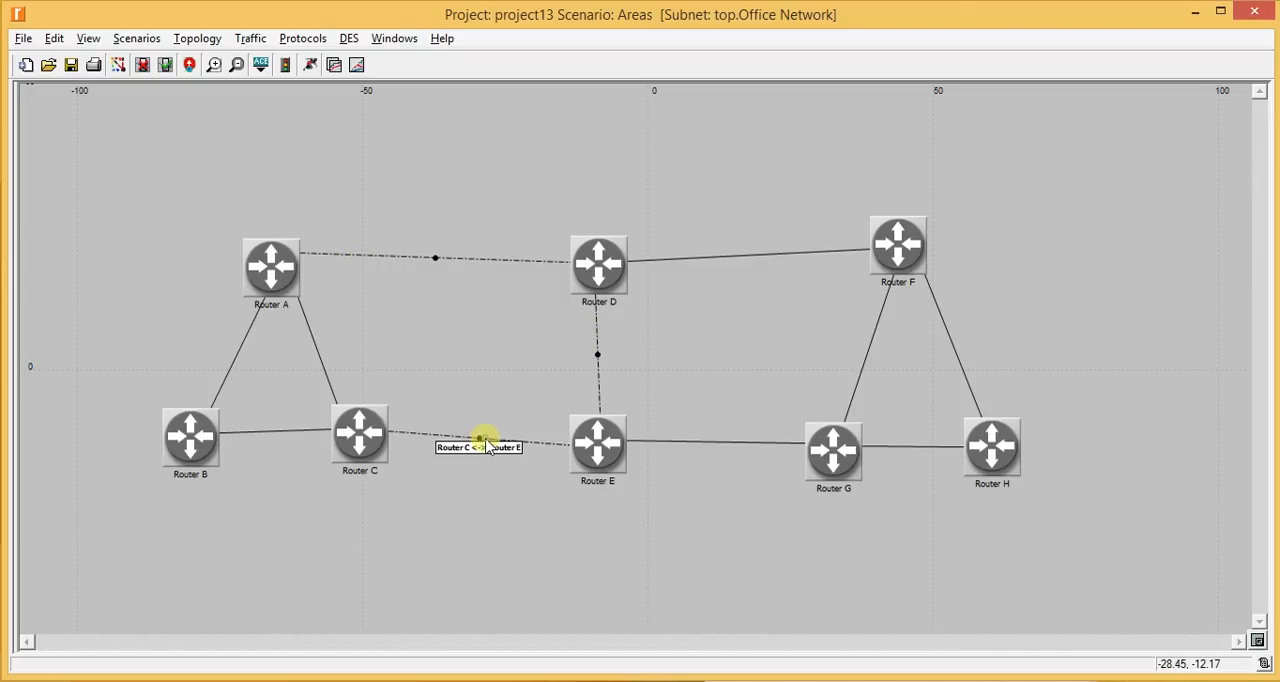
click(290, 40)
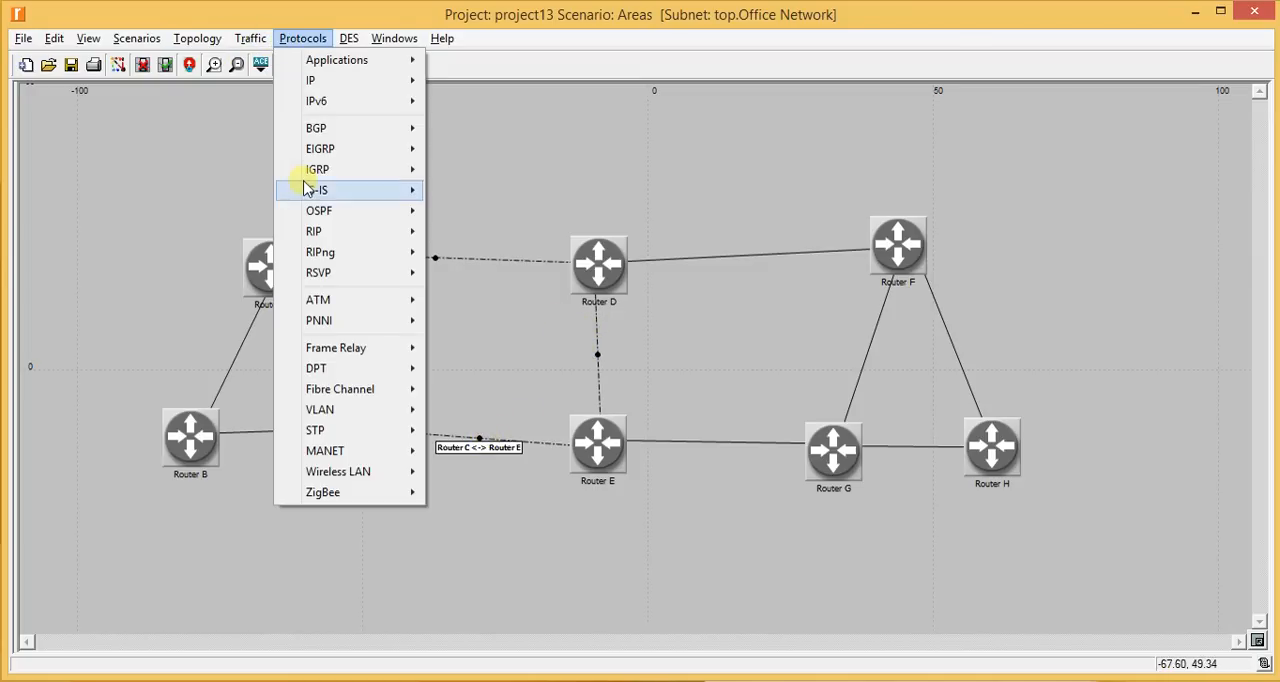
click(507, 300)
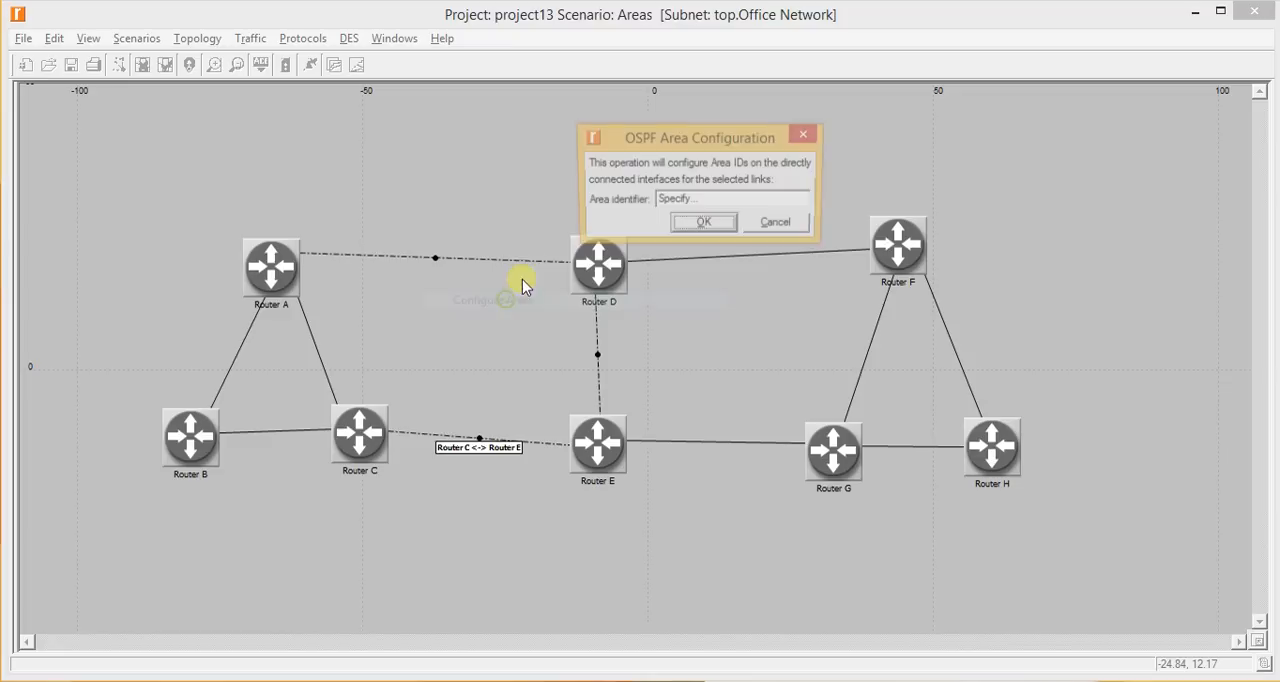
text(0.0.01)
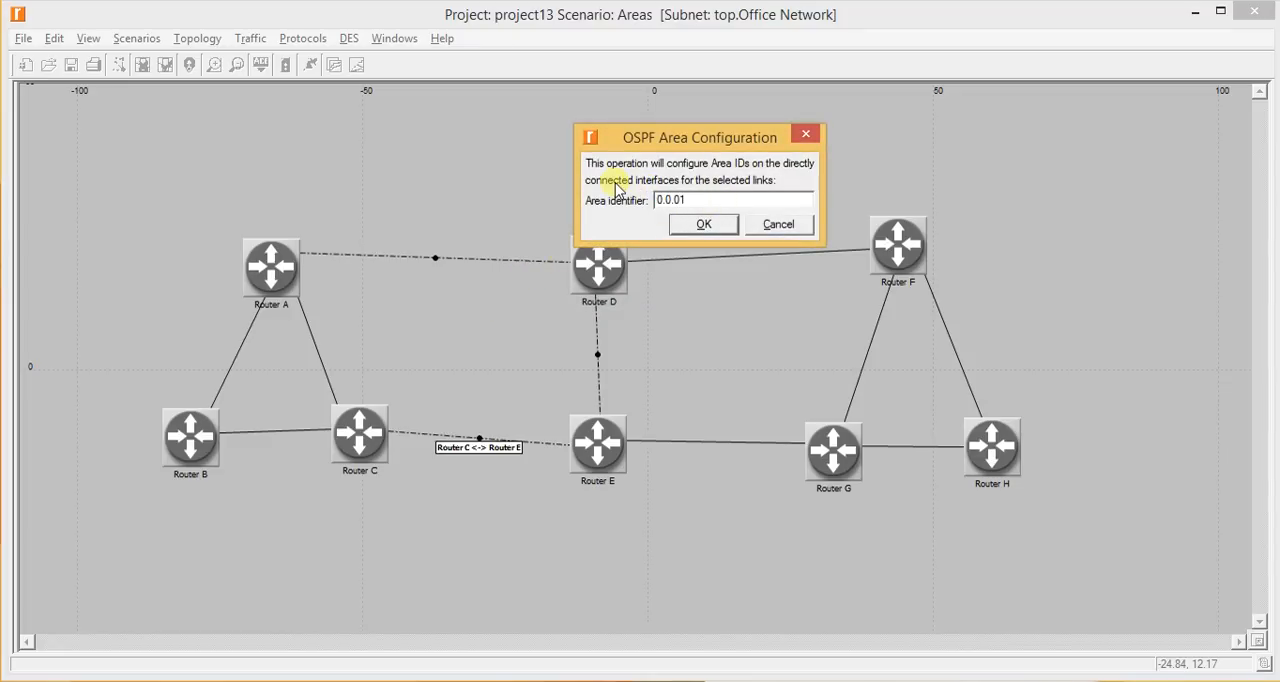
key(BackSpace)
text(.1)
key(Return)
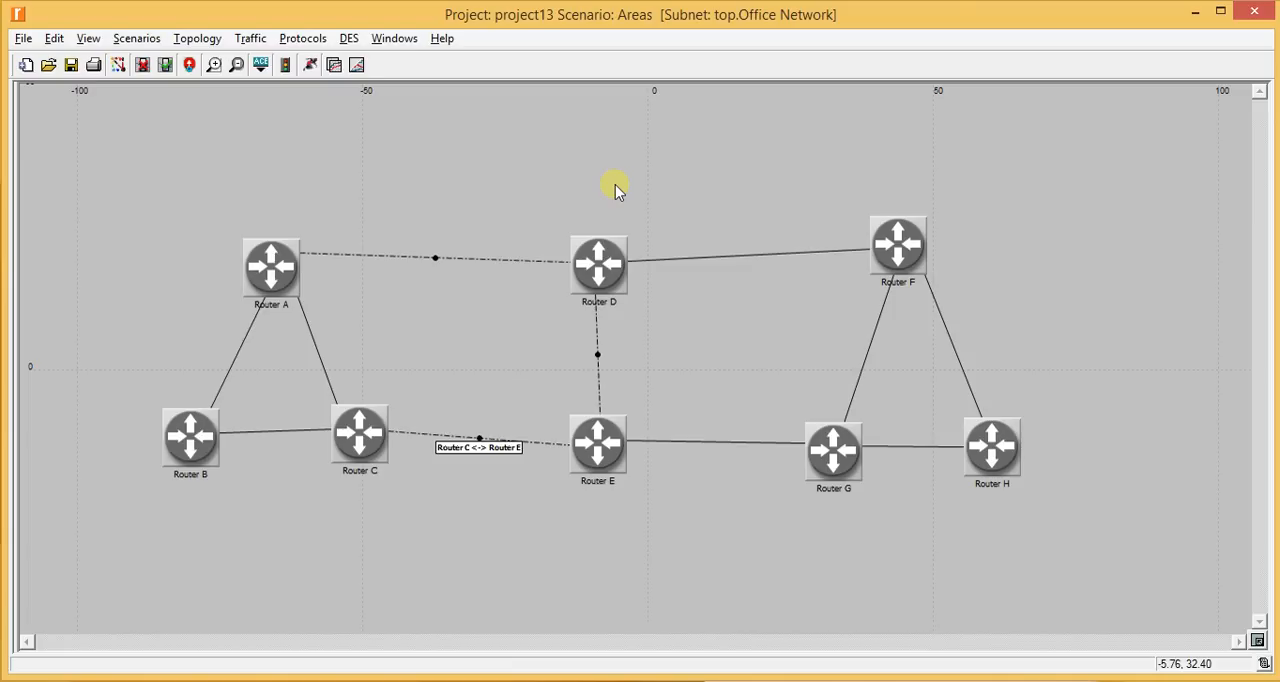
click(584, 149)
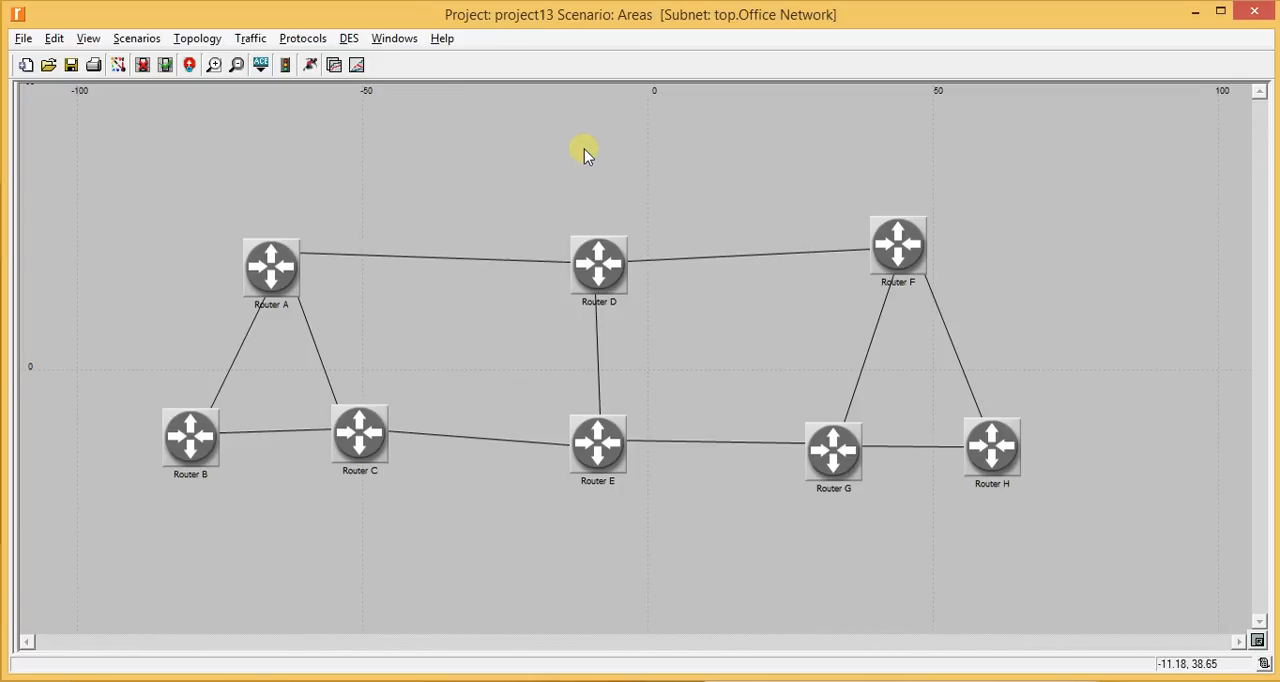
- Check the lab manual's instructions for Router C's loopback interface and for the area 0.0.0.2 links
key(alt+Tab)
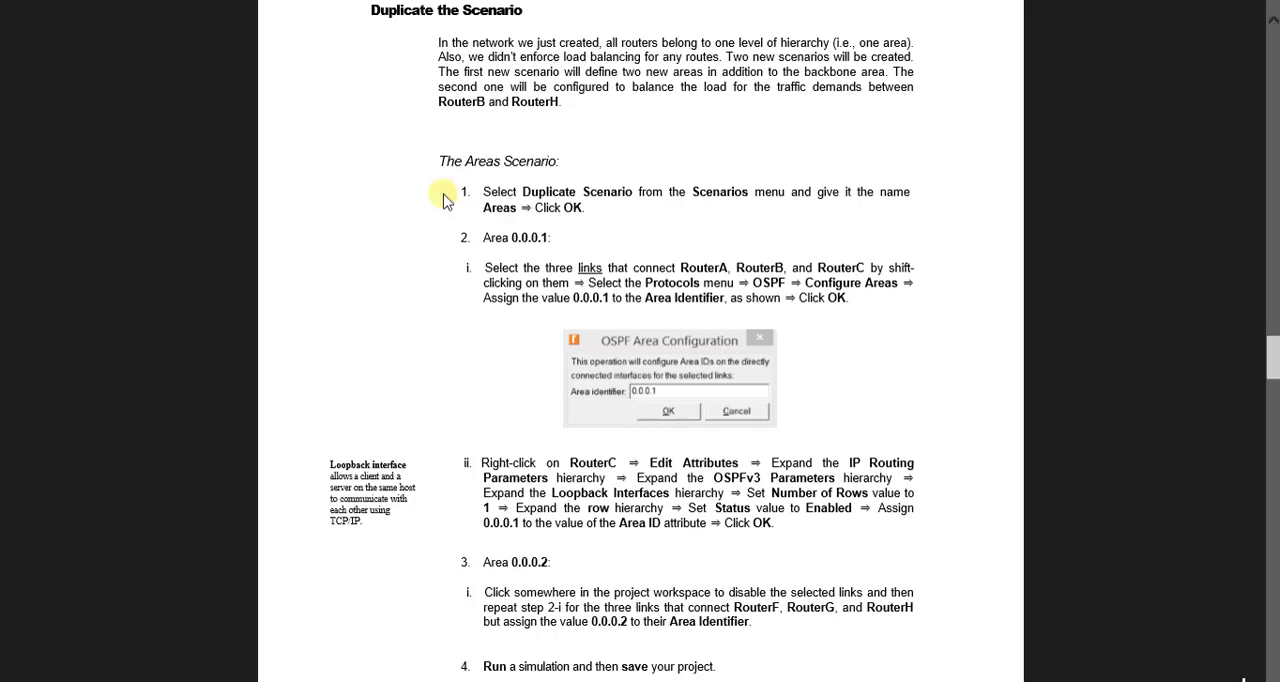
scroll(790, 243, down, 4)
scroll(780, 235, up, 3)
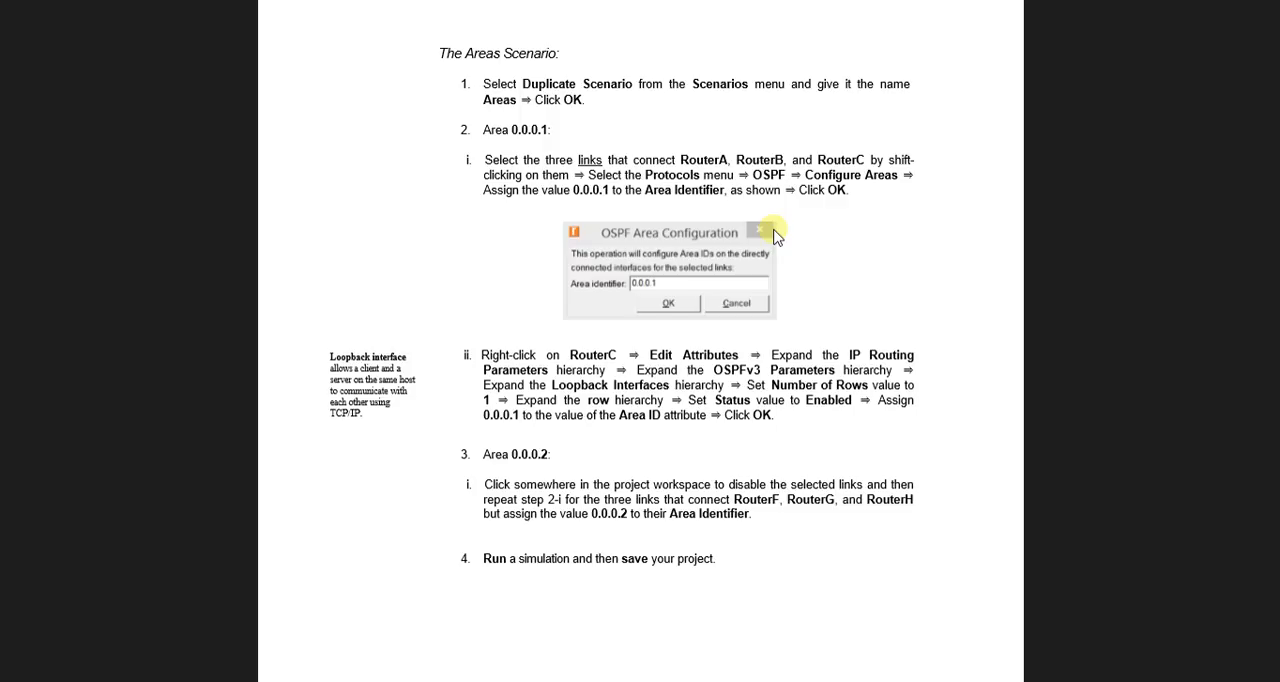
key(alt+Tab)
key(alt+Tab)
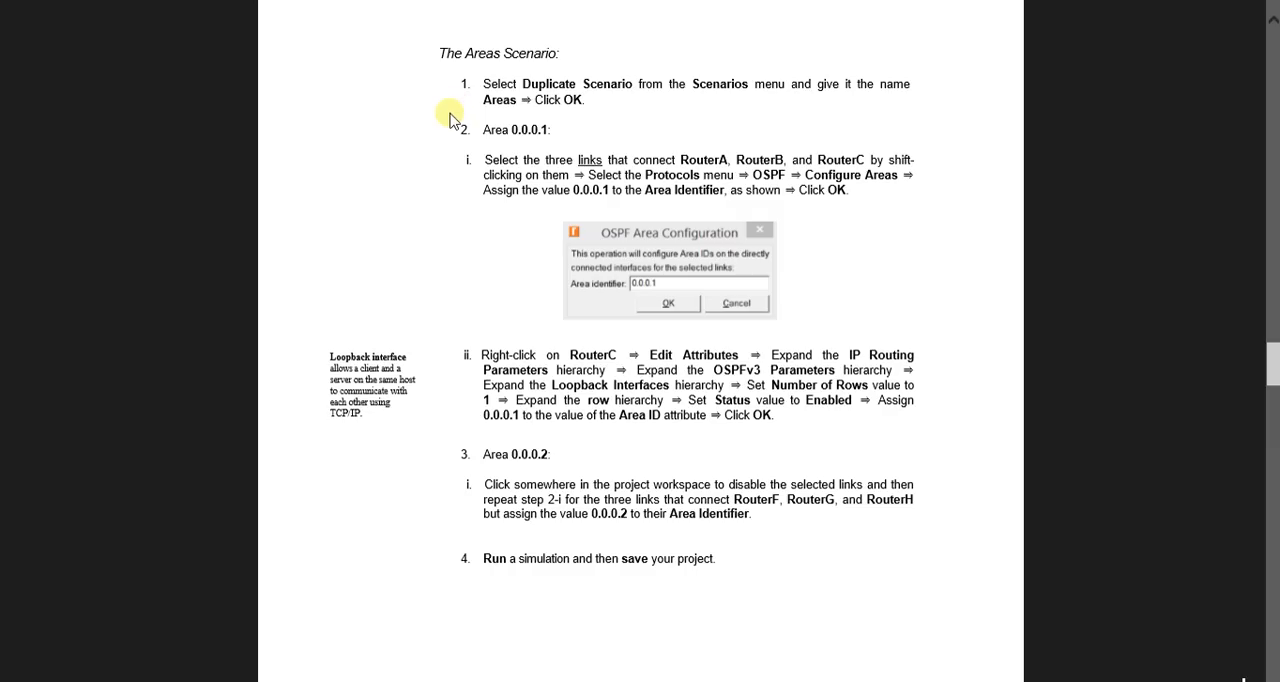
key(alt+Tab)
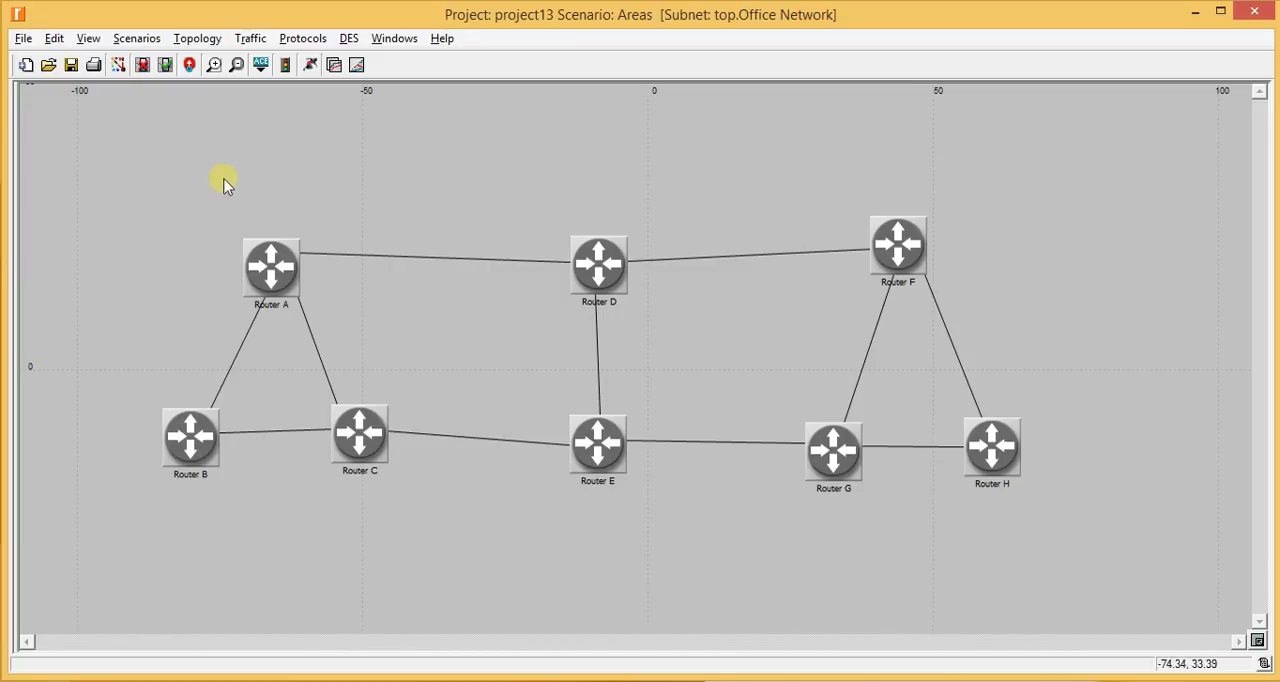
right_click(366, 428)
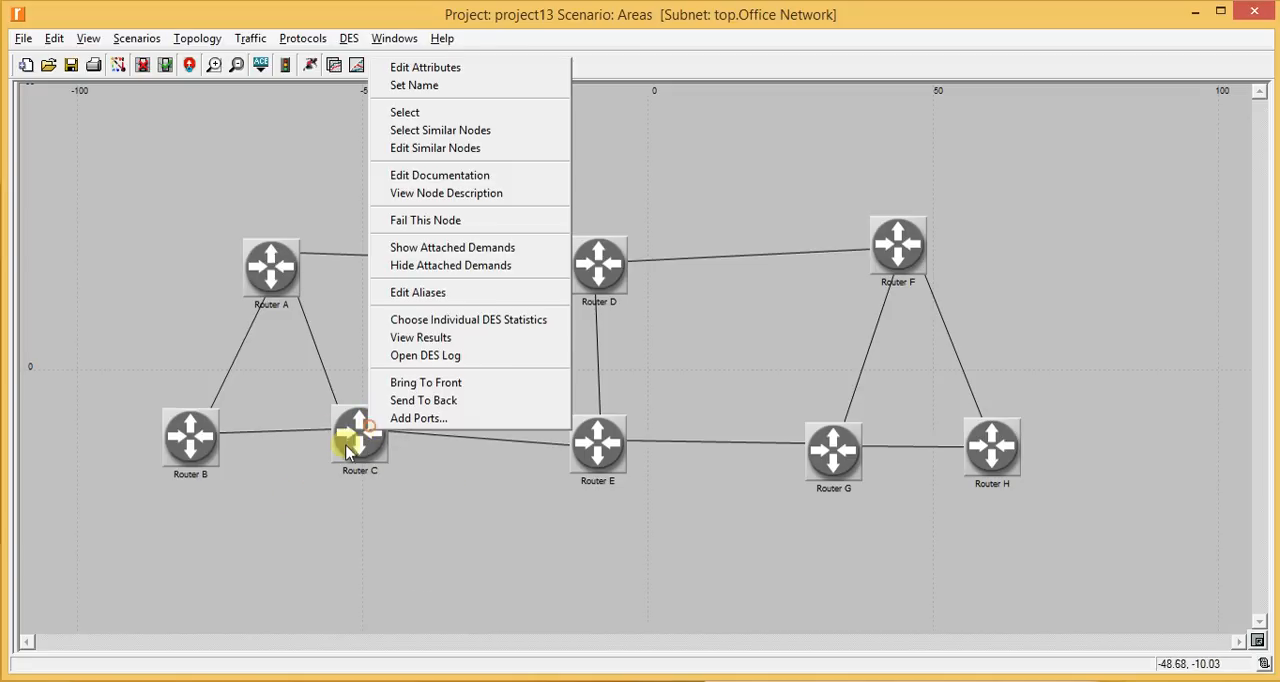
click(425, 67)
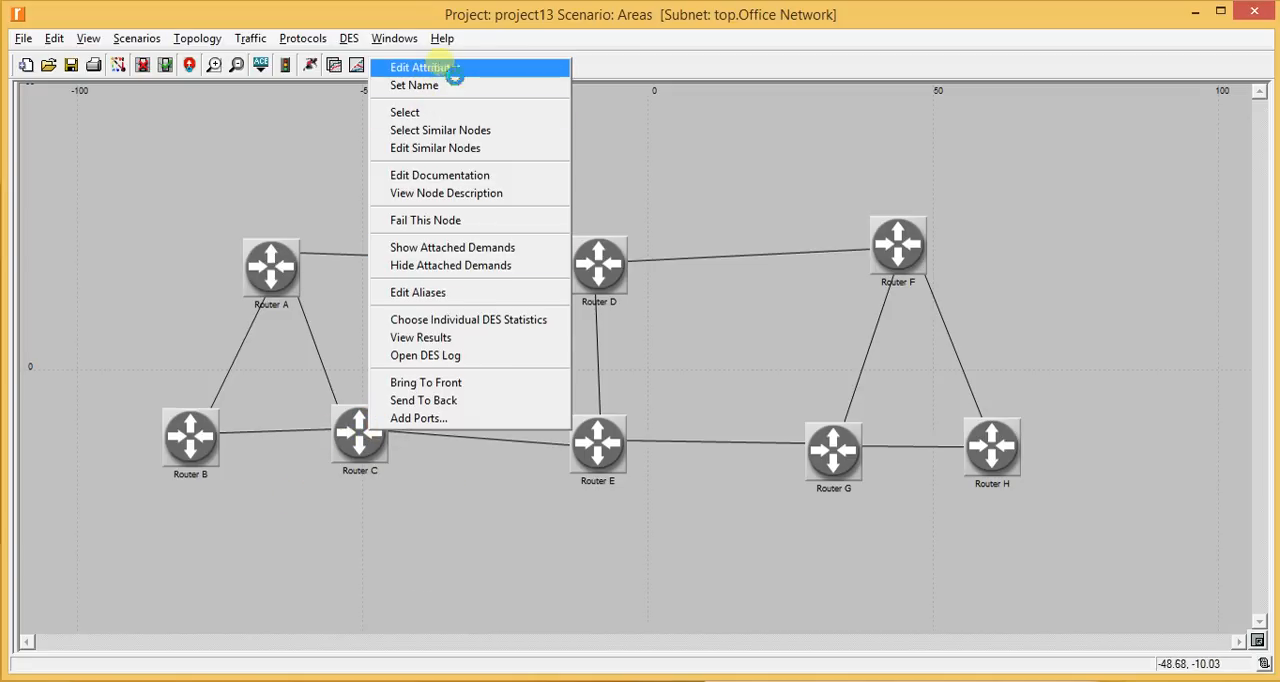
drag(497, 218, 505, 52)
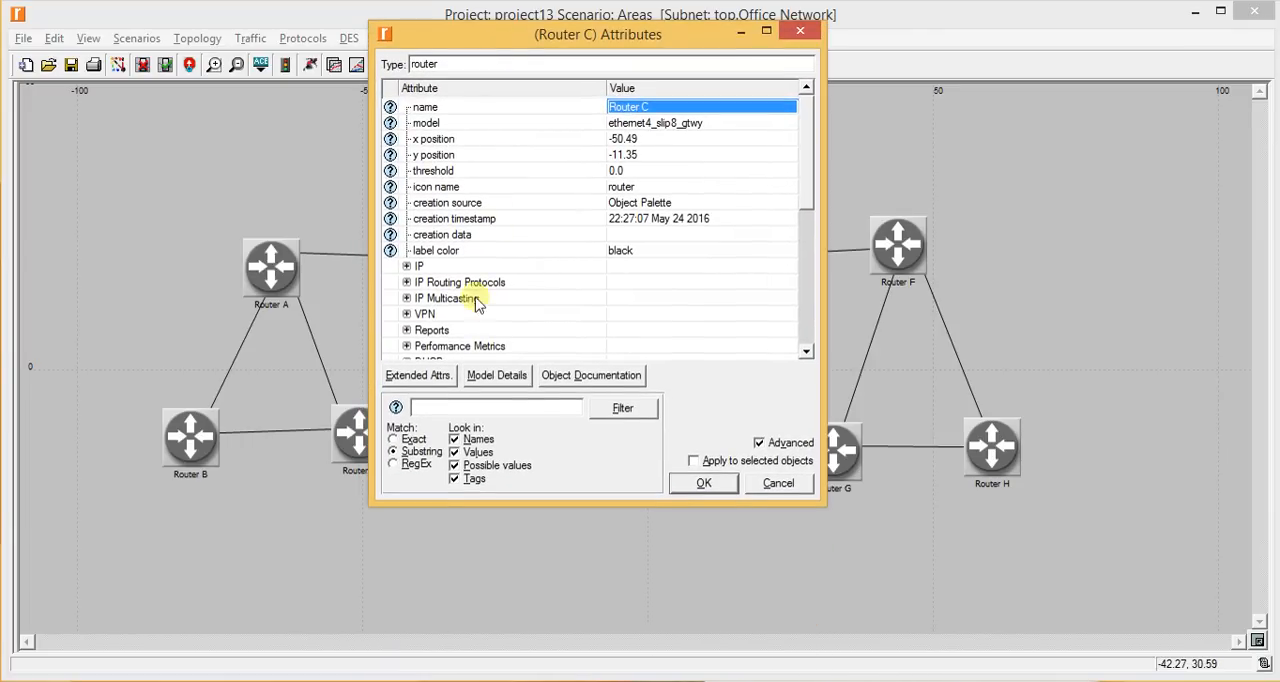
scroll(470, 295, down, 1)
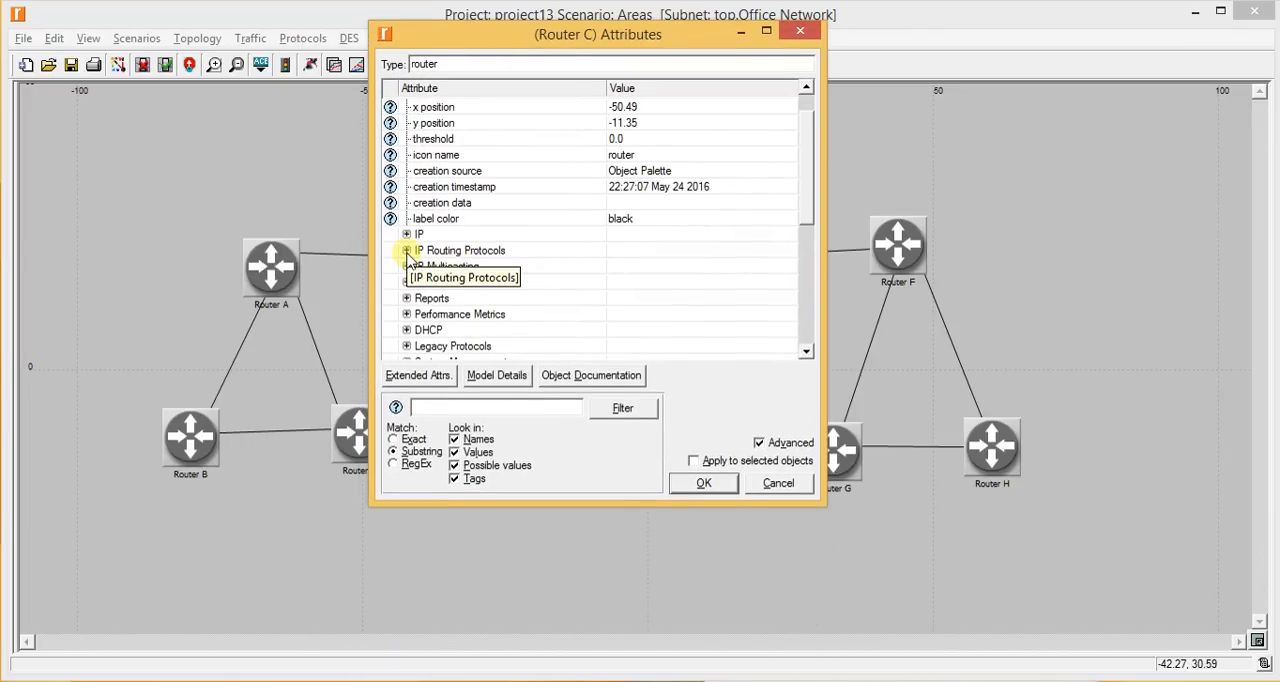
click(407, 251)
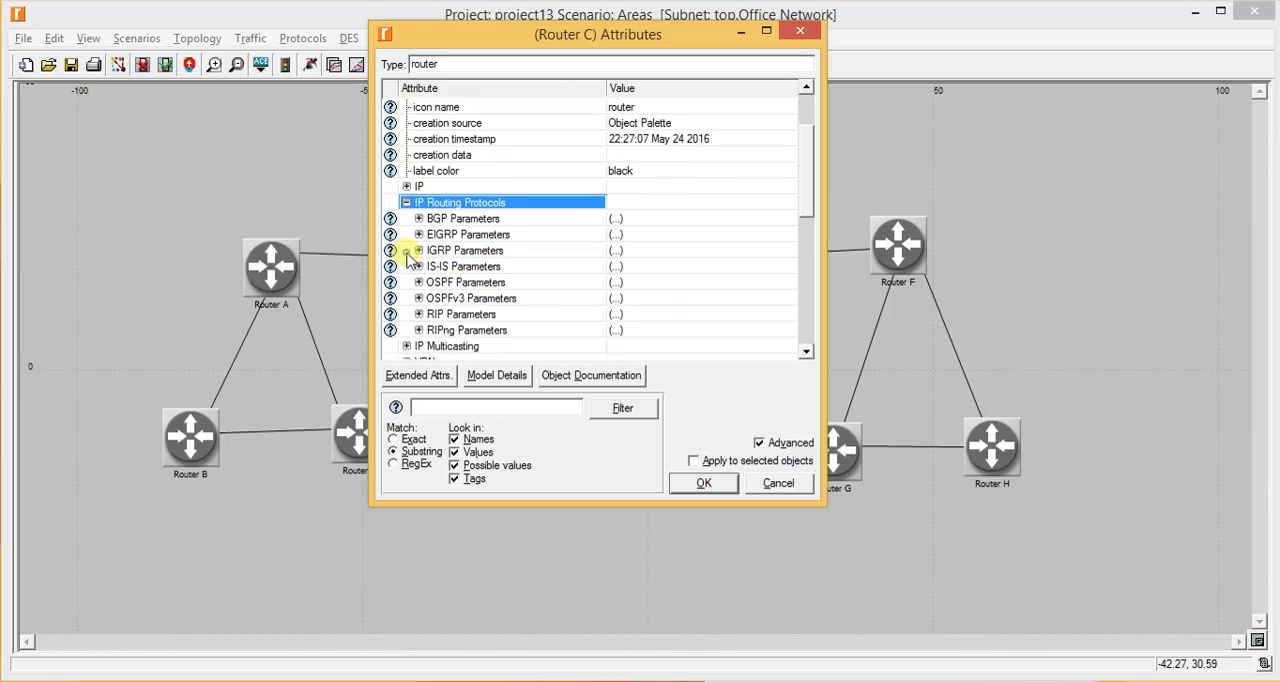
scroll(486, 245, down, 1)
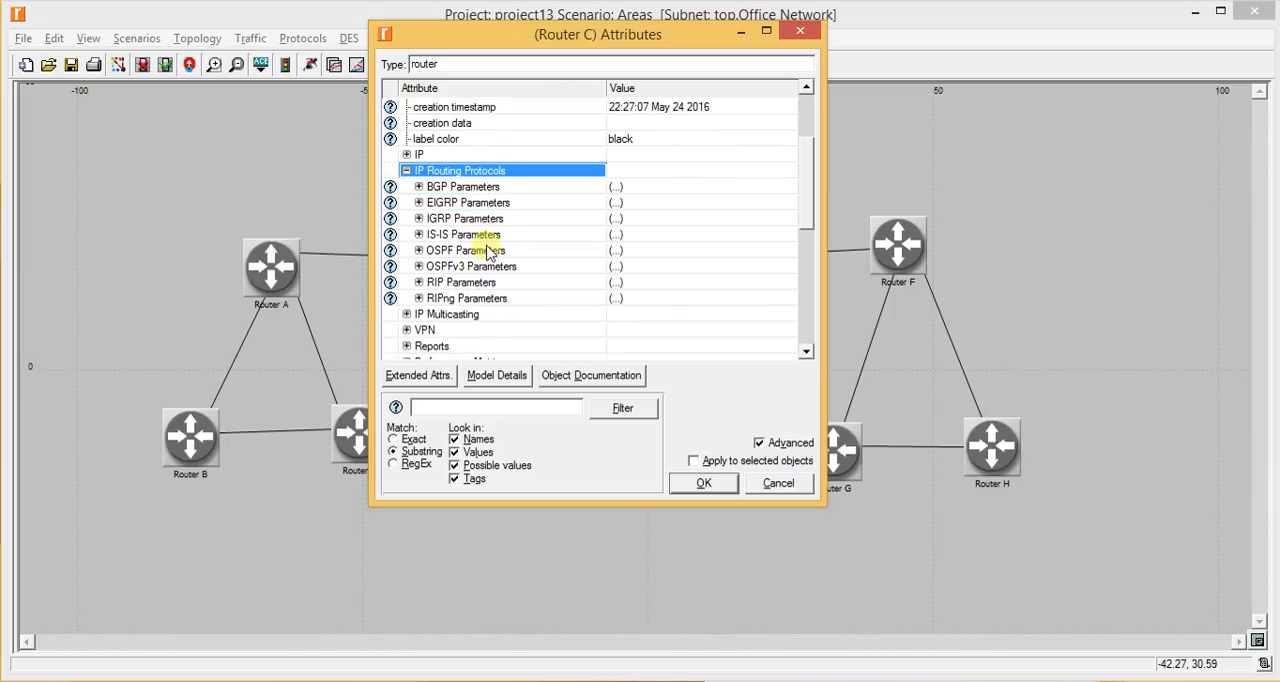
click(418, 266)
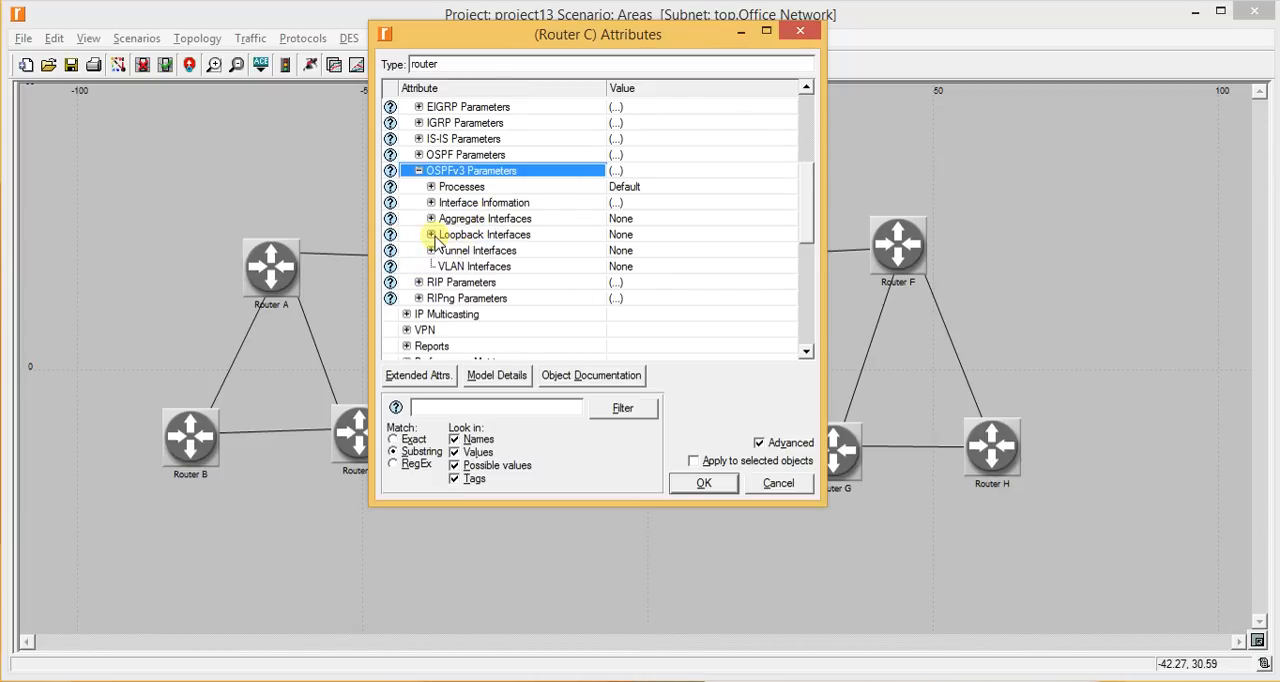
click(431, 235)
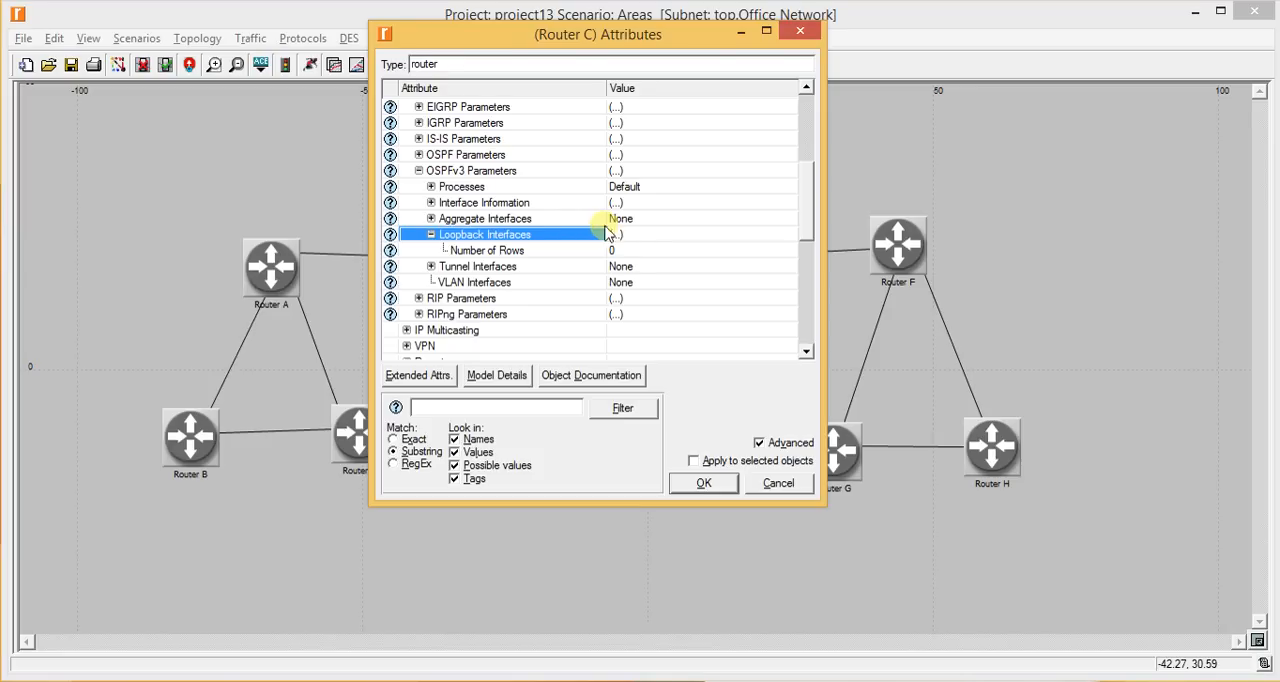
click(802, 33)
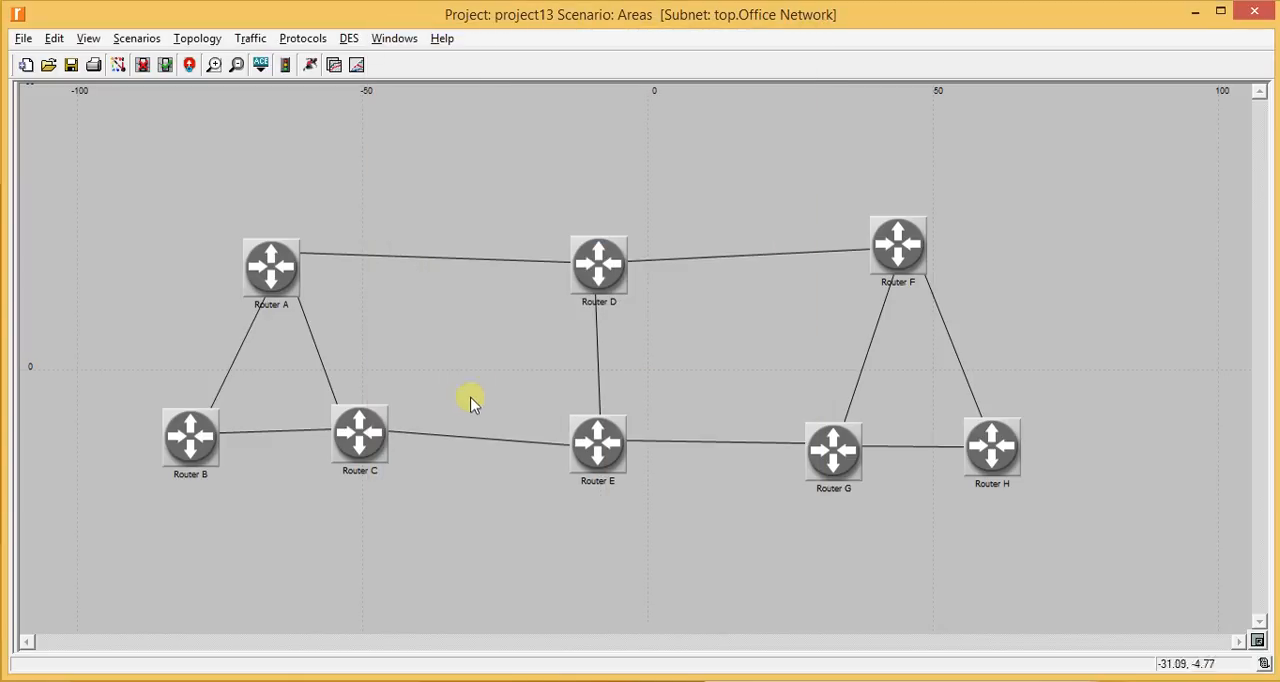
- Add one loopback interface row under Router C's OSPFv3 parameters in its IP routing protocol attributes
right_click(356, 440)
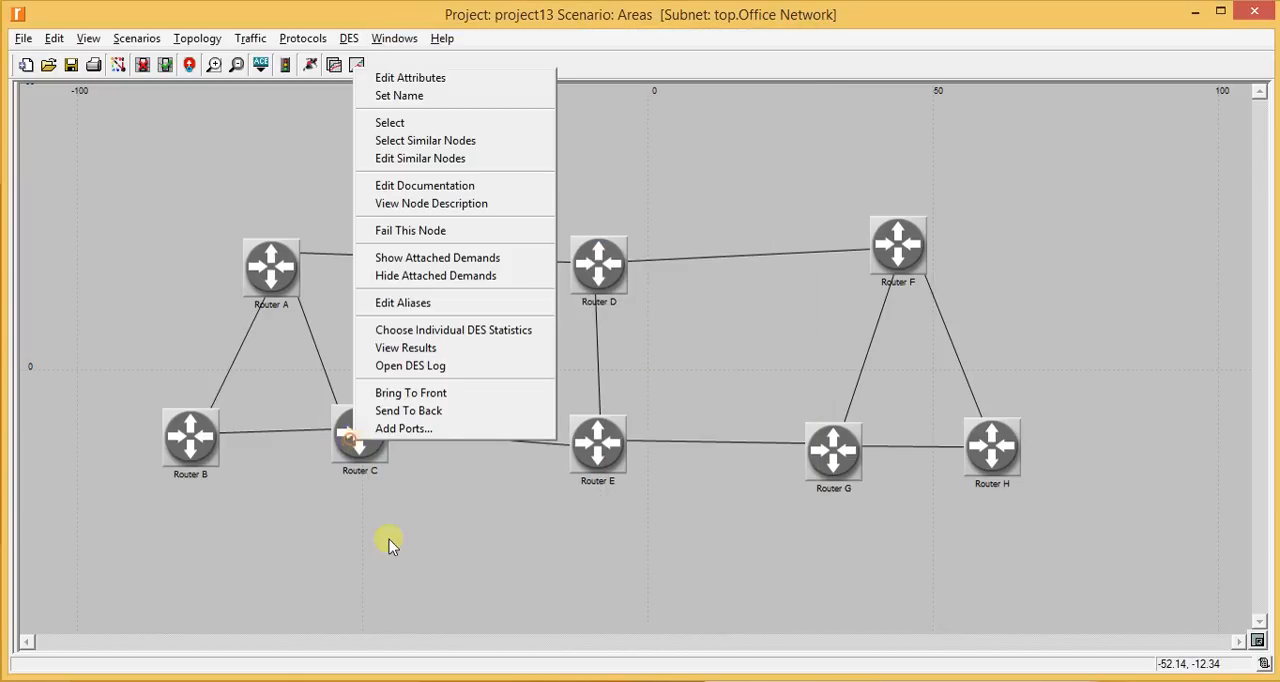
click(470, 80)
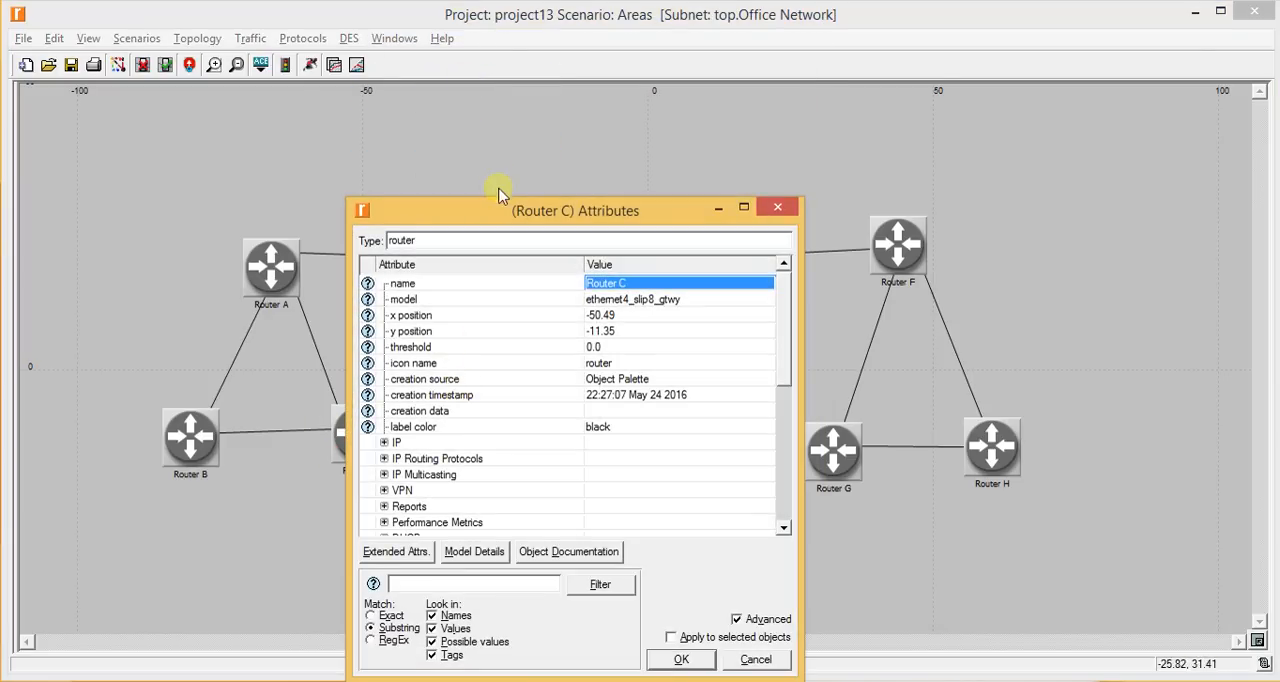
drag(505, 200, 500, 62)
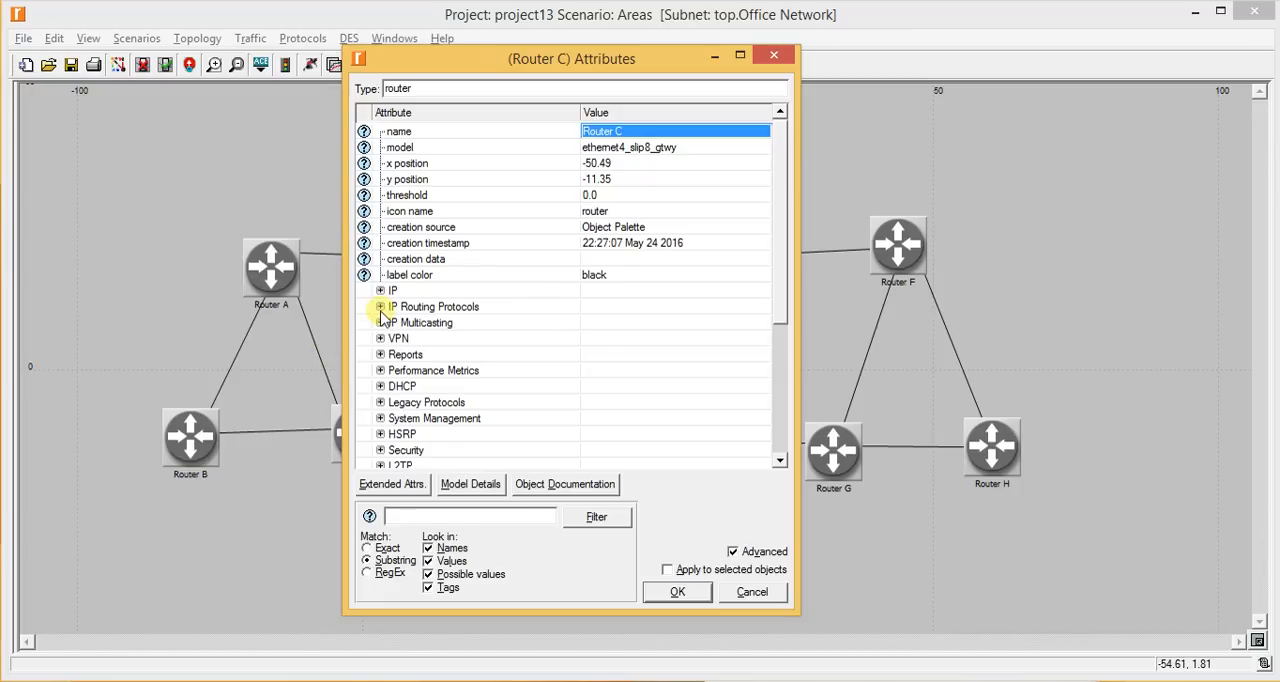
click(380, 308)
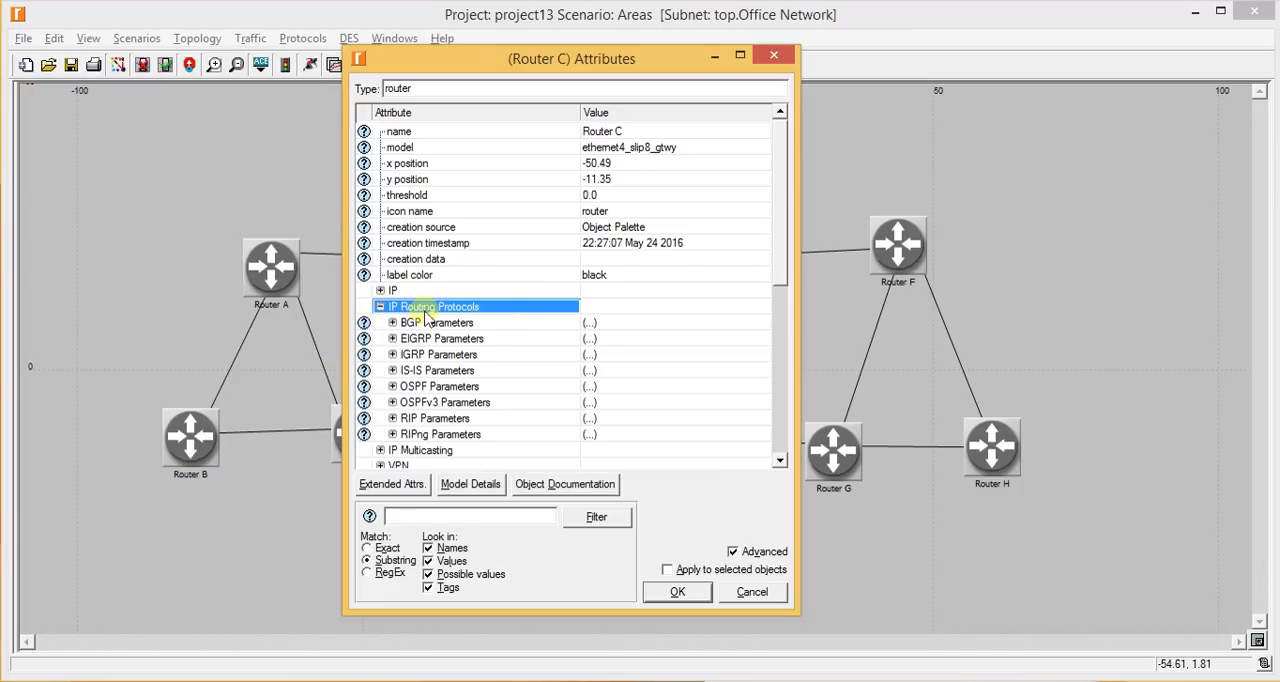
scroll(465, 347, down, 1)
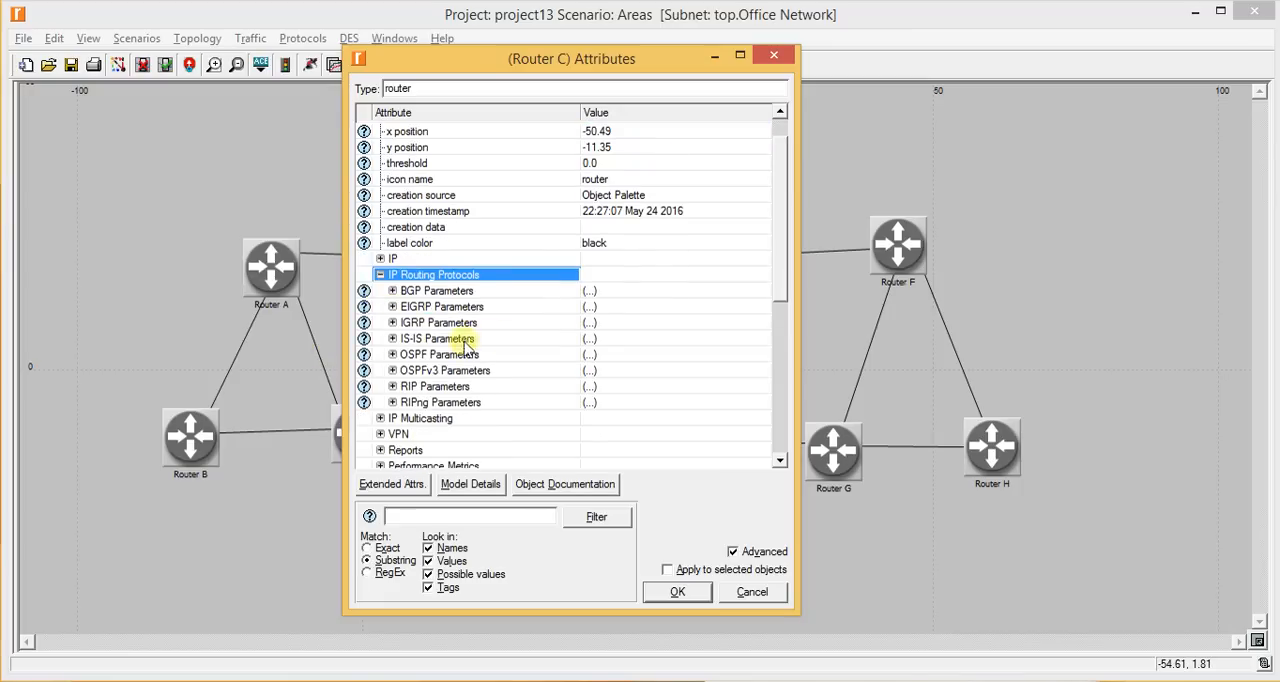
click(392, 371)
scroll(540, 305, down, 2)
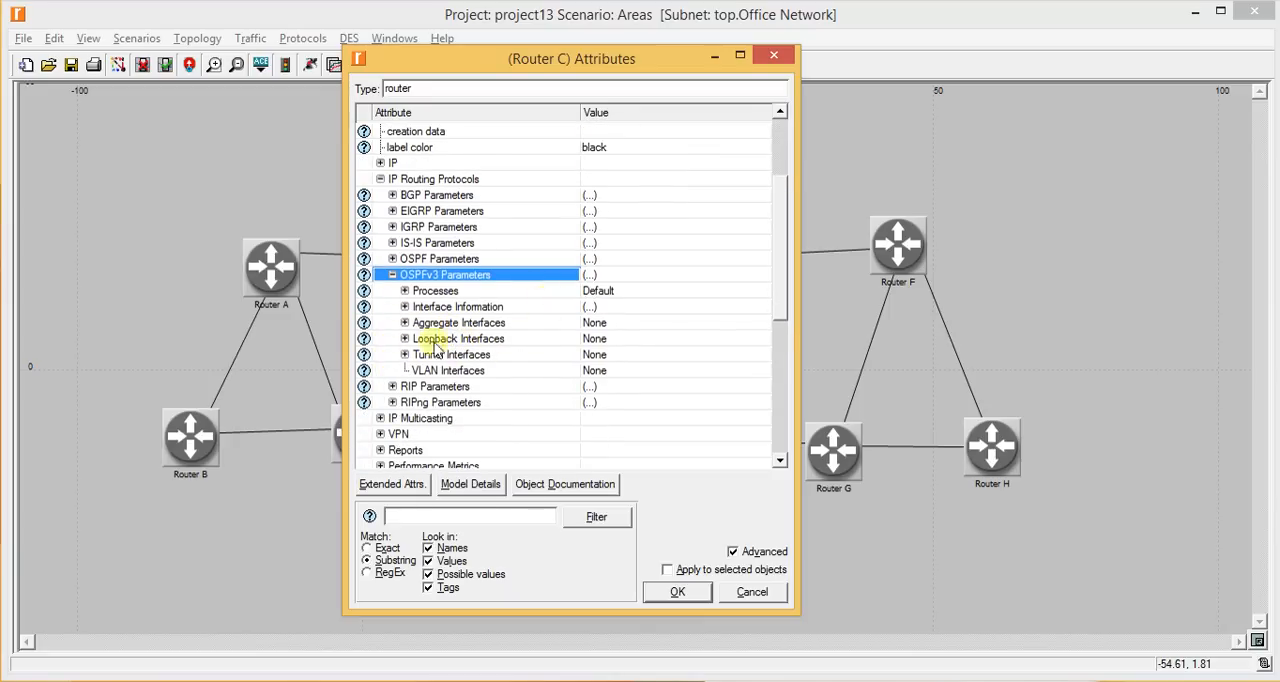
click(404, 354)
click(405, 355)
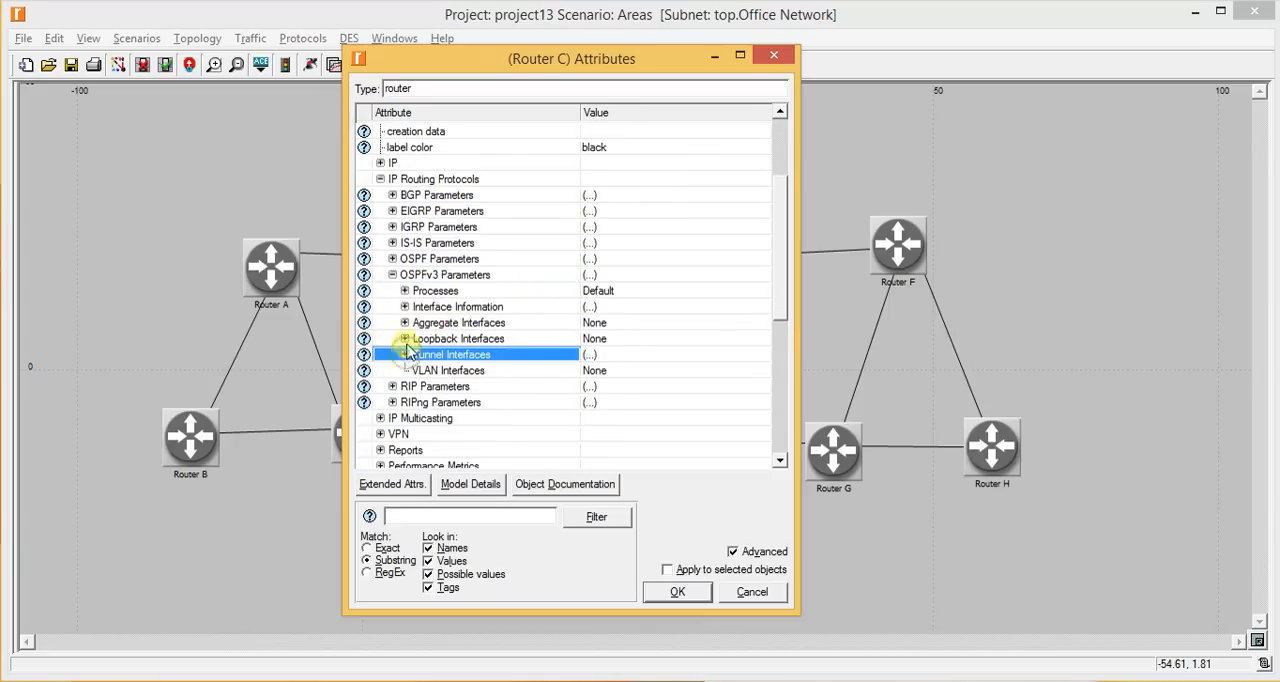
click(404, 339)
click(603, 362)
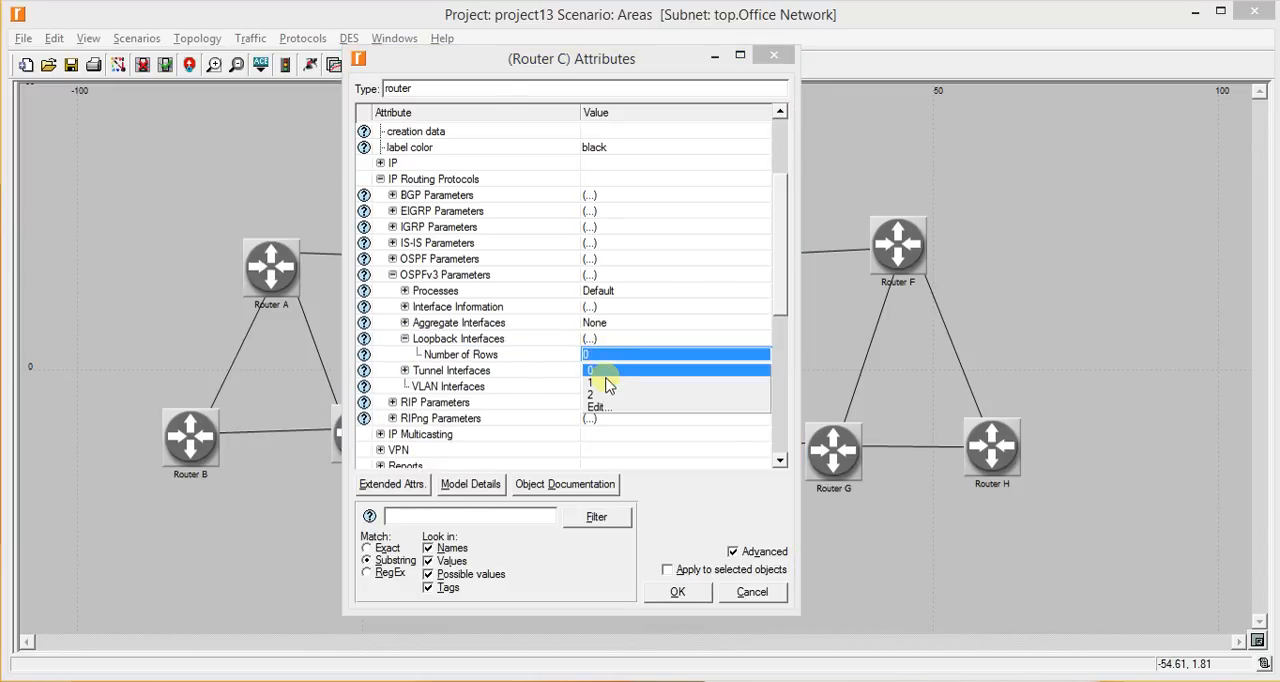
click(600, 386)
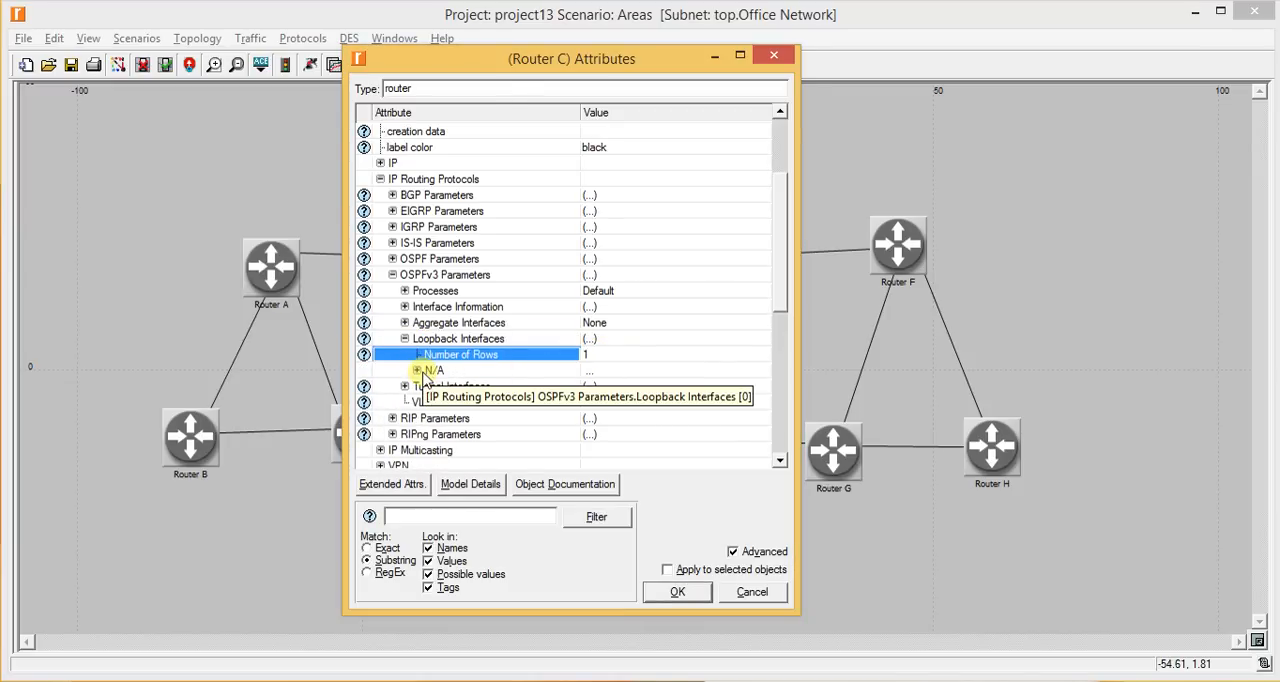
- Enable Router C's new OSPFv3 loopback interface, set its Area ID to 0.0.0.1, and apply the attributes
click(417, 371)
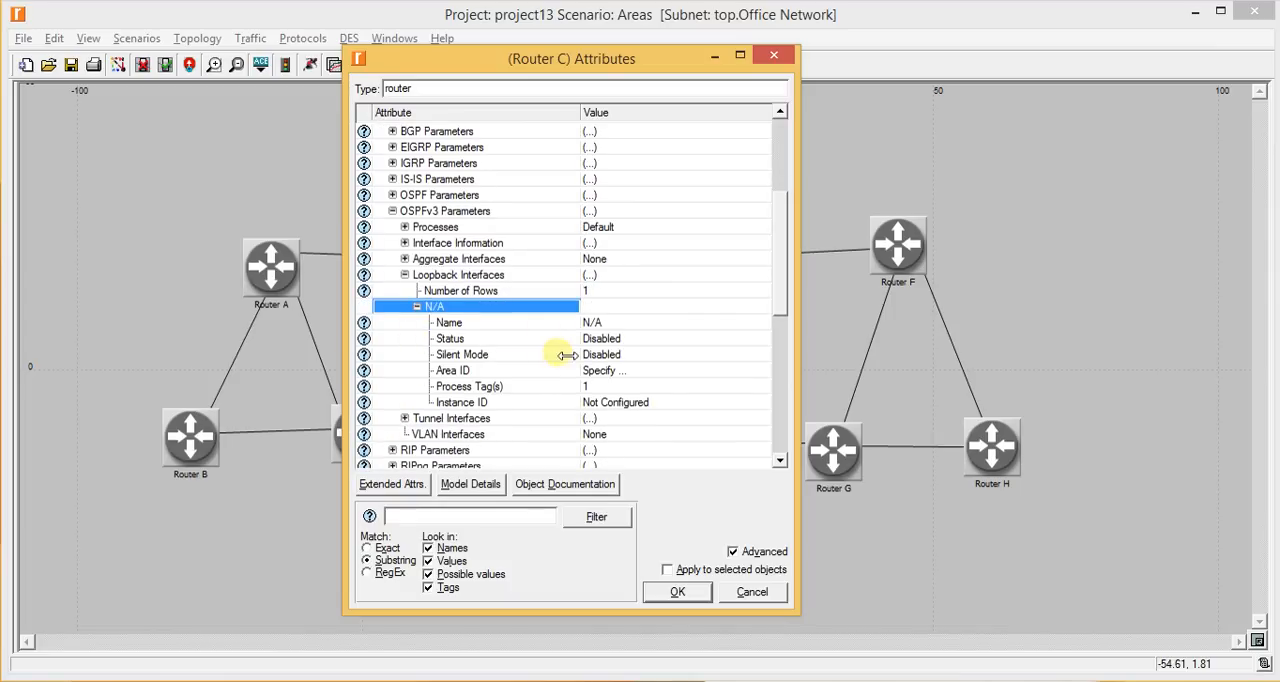
click(603, 340)
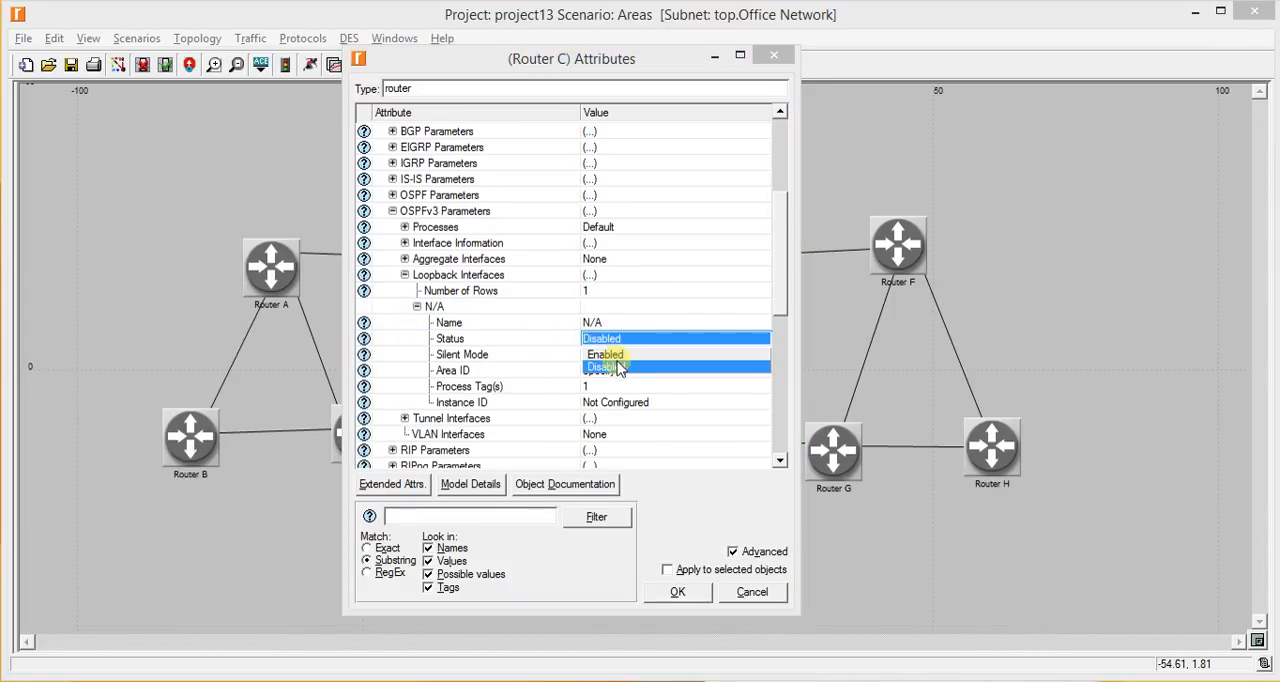
click(616, 357)
click(635, 371)
text(0)
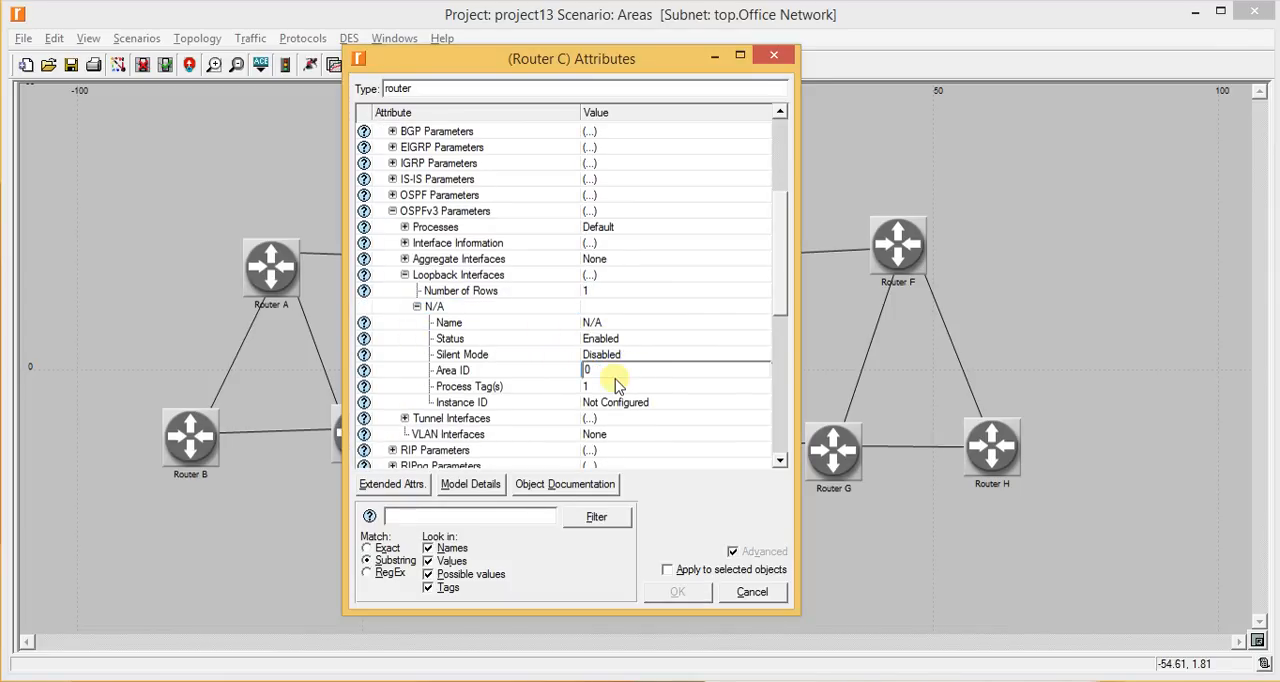
text(.0.0.2)
key(BackSpace)
text(1)
key(Return)
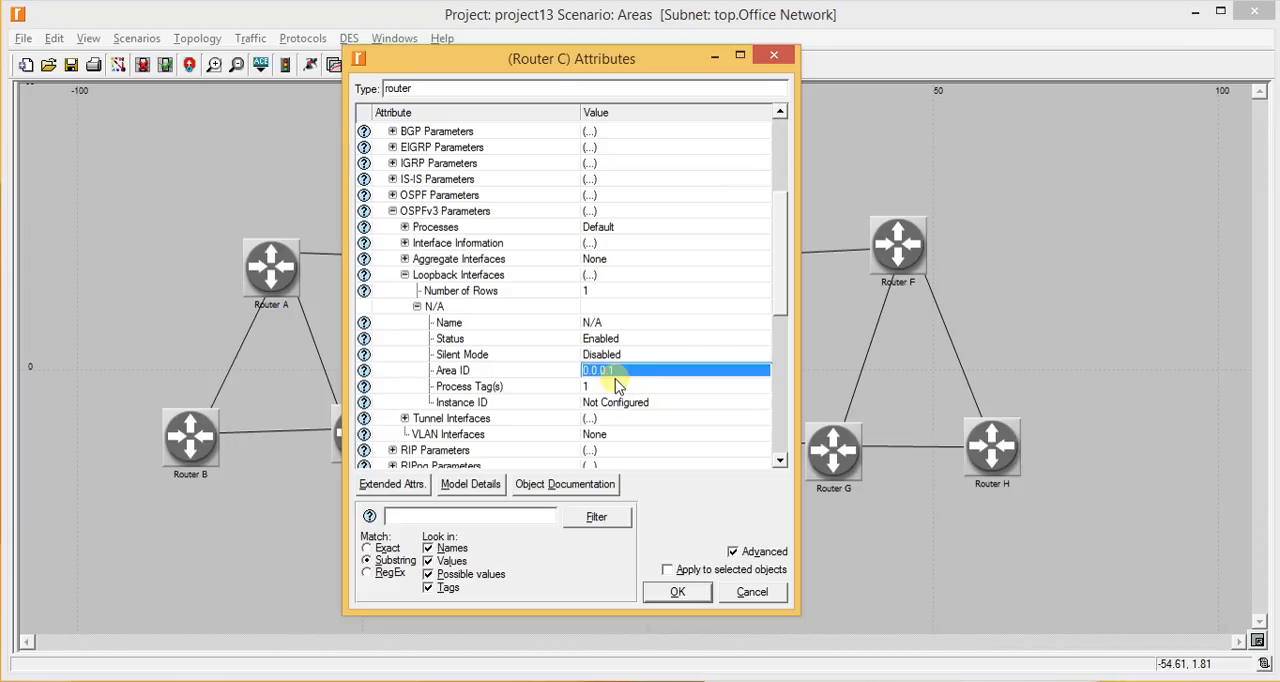
key(Return)
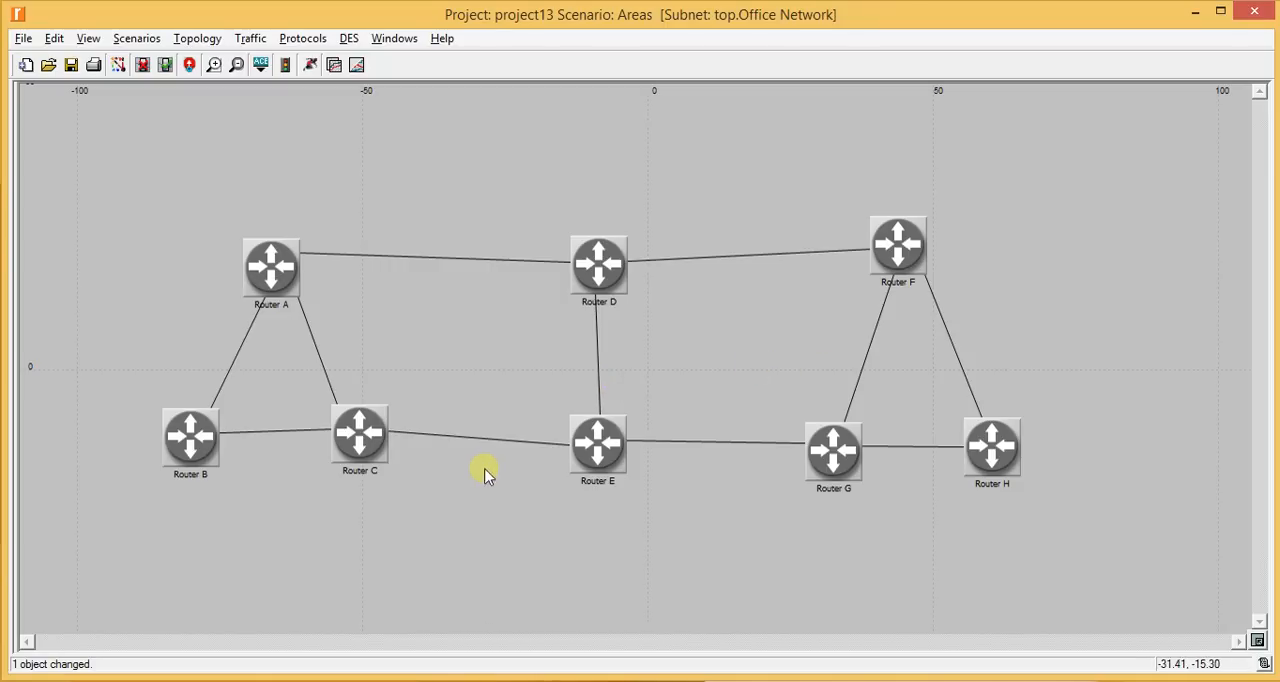
- Assign OSPF area identifier 0.0.0.2 to the Router B–Router C, Router C–Router E, Router E–Router G and Router G–Router H links
click(306, 433)
shift+click(430, 435)
shift+click(770, 442)
shift+click(902, 448)
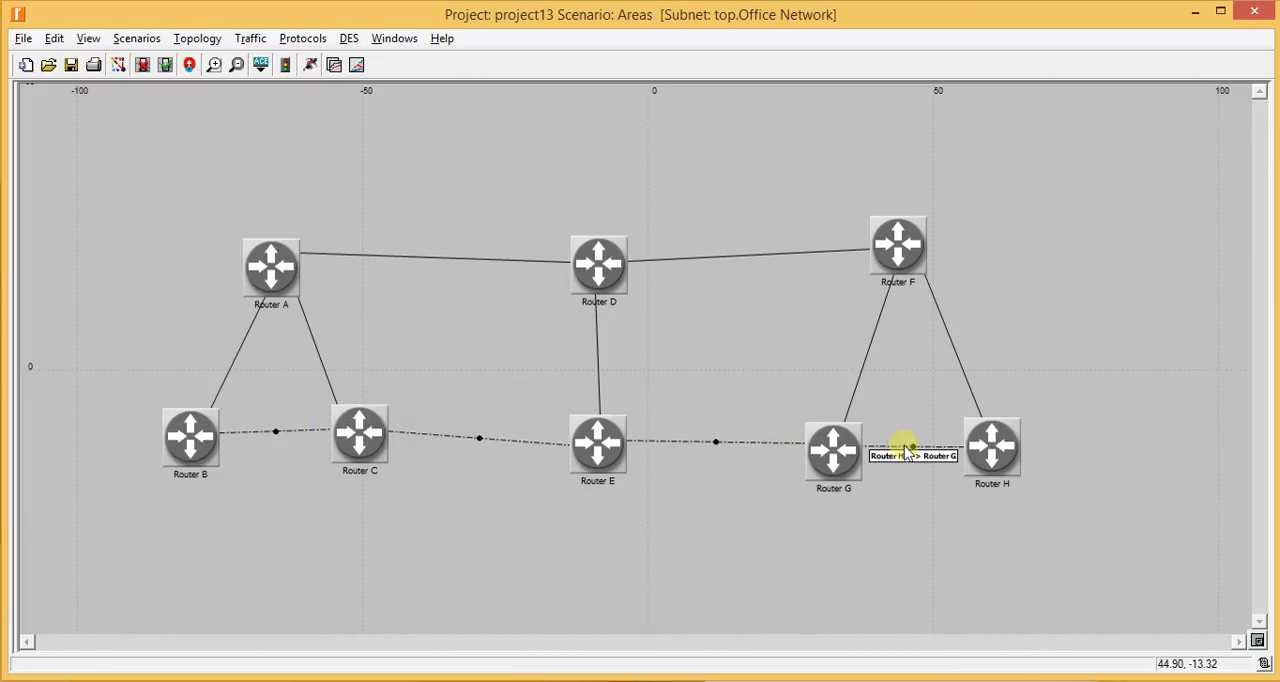
click(303, 38)
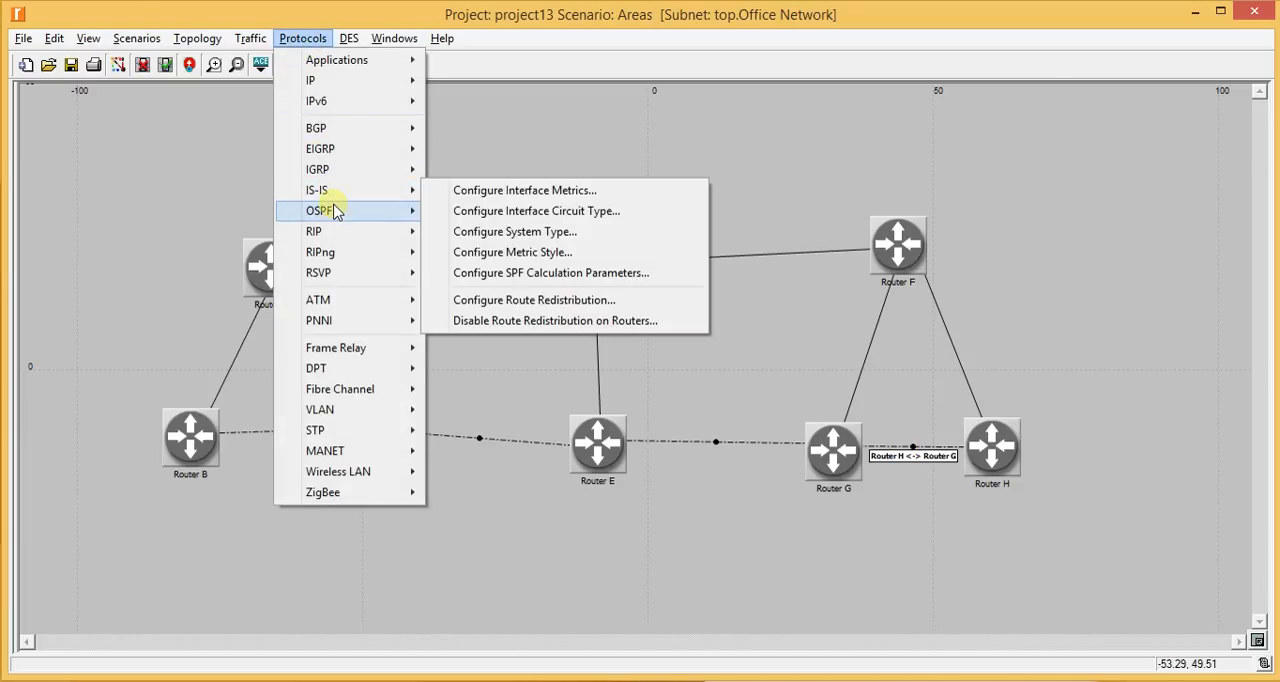
mouse_move(331, 210)
click(532, 301)
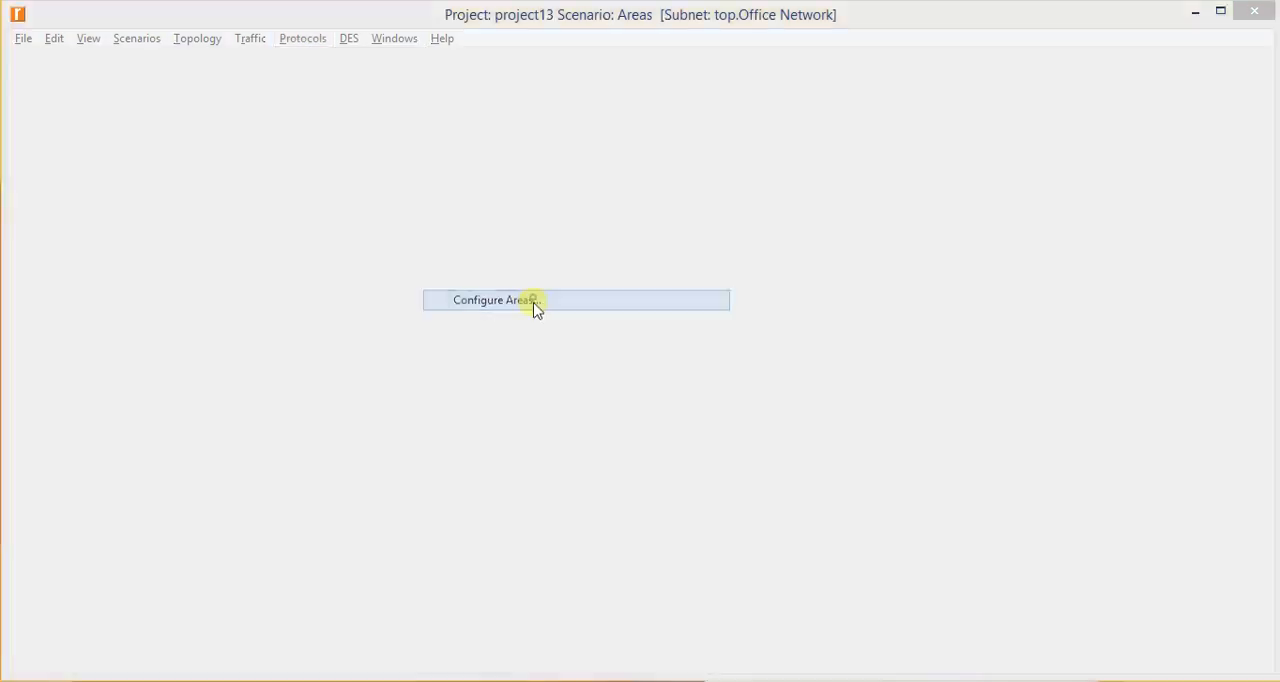
click(748, 207)
text(09)
key(BackSpace)
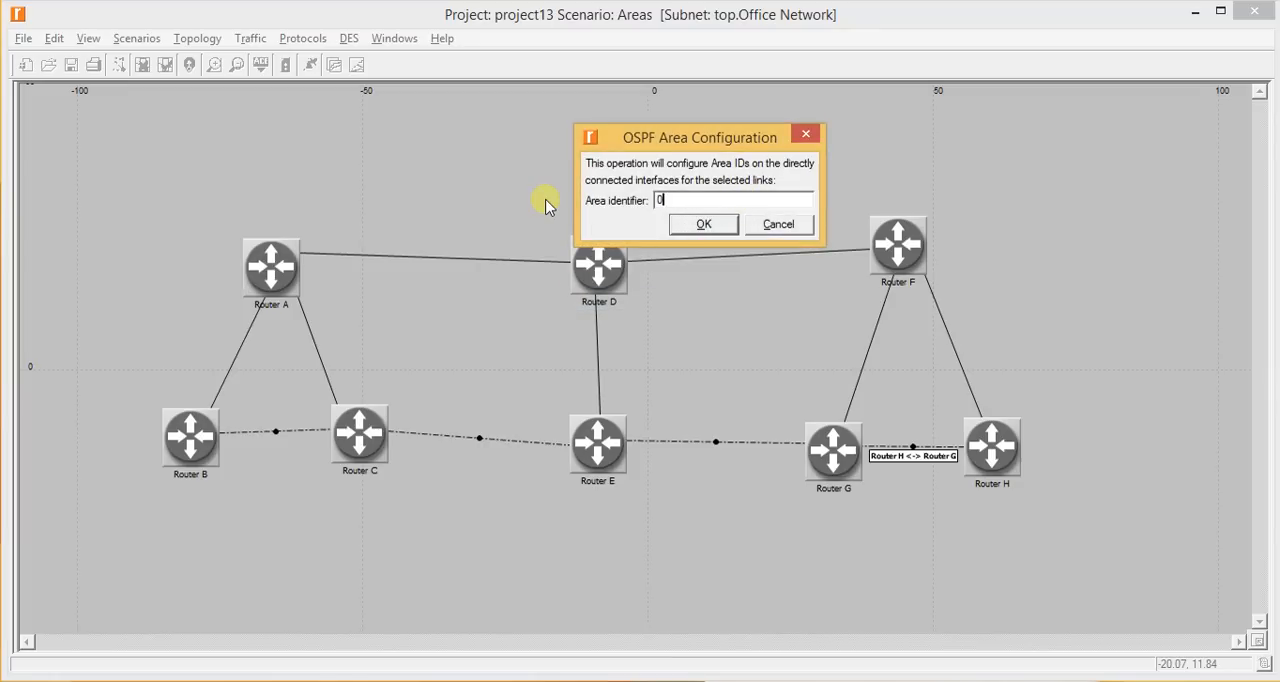
text(.0.0.2)
key(Return)
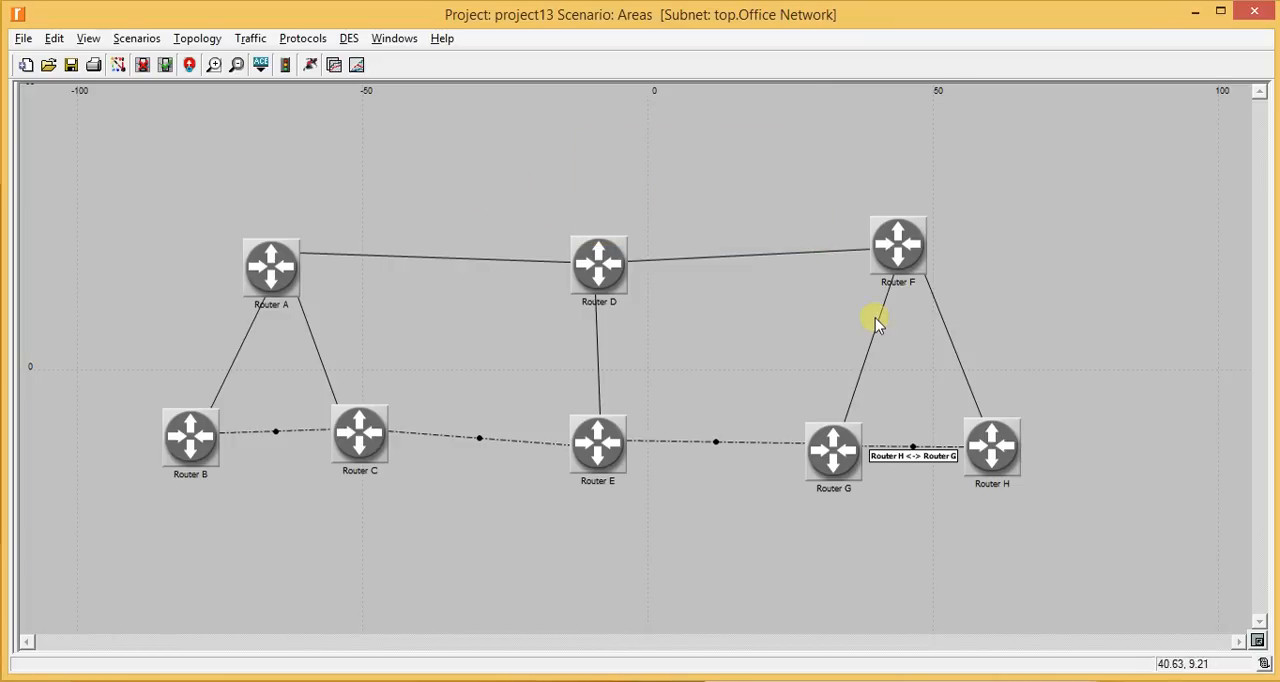
- Add one loopback interface row under Router H's OSPFv3 parameters in its IP routing protocol attributes
right_click(992, 452)
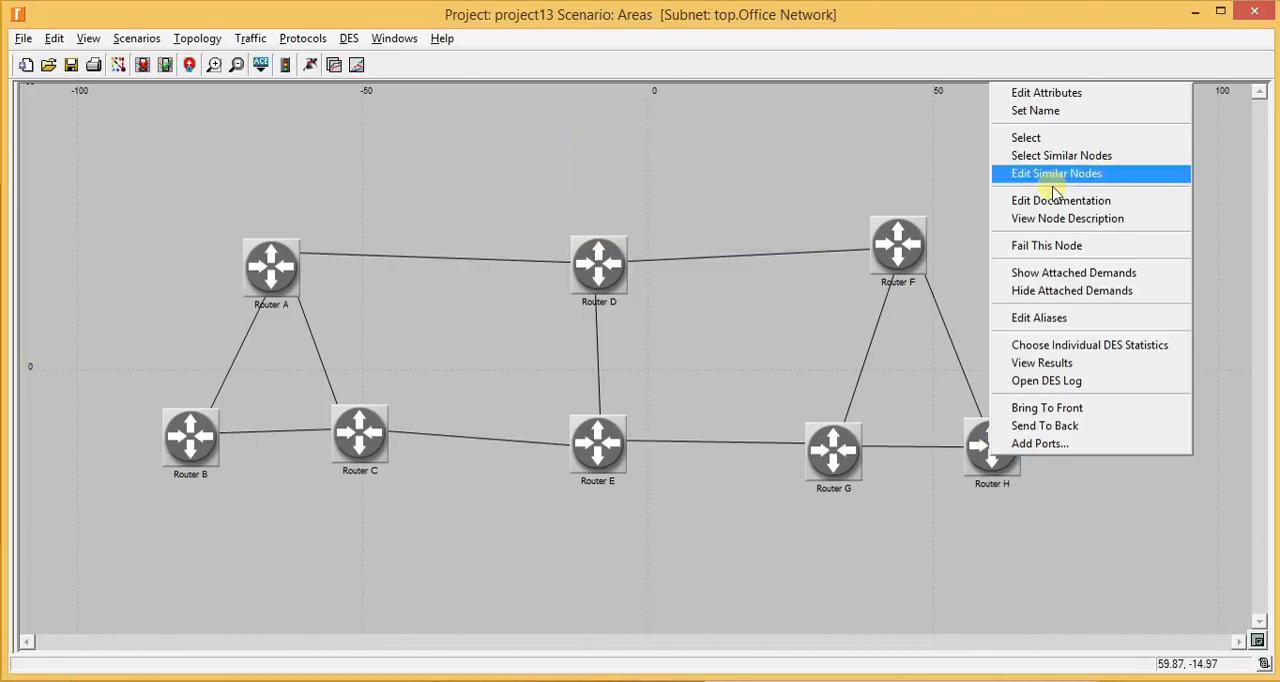
click(1075, 97)
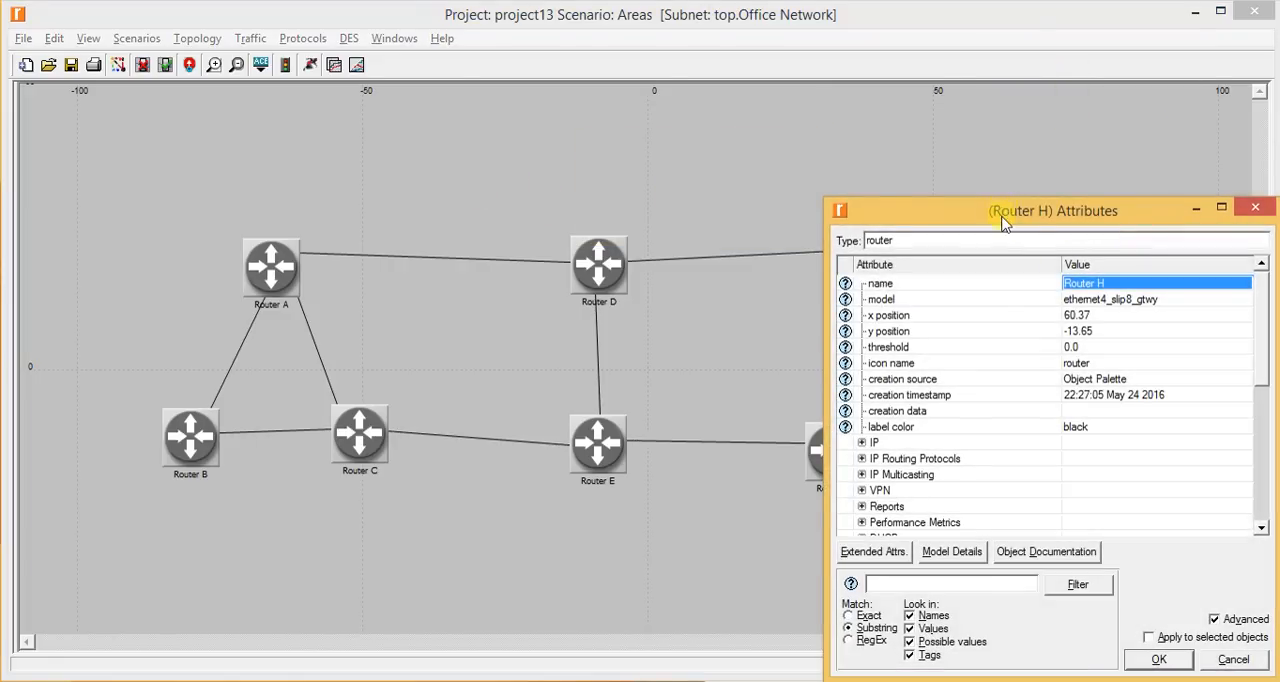
drag(1005, 207, 760, 38)
click(613, 281)
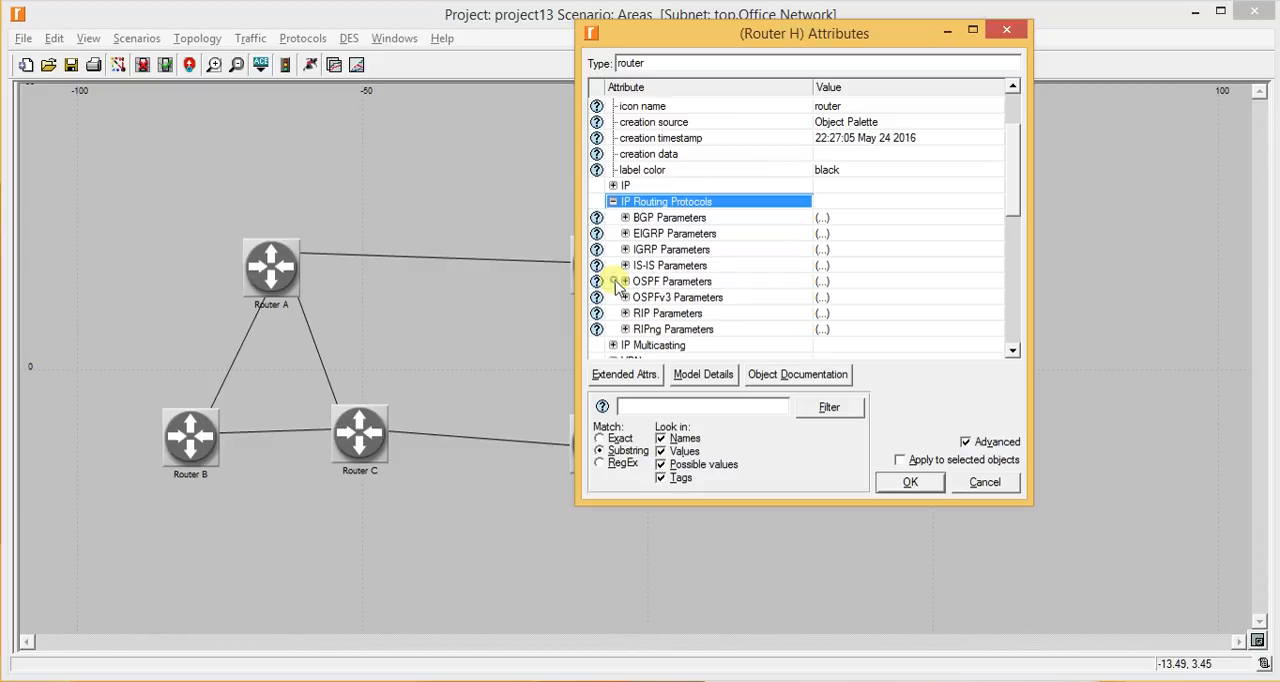
click(624, 297)
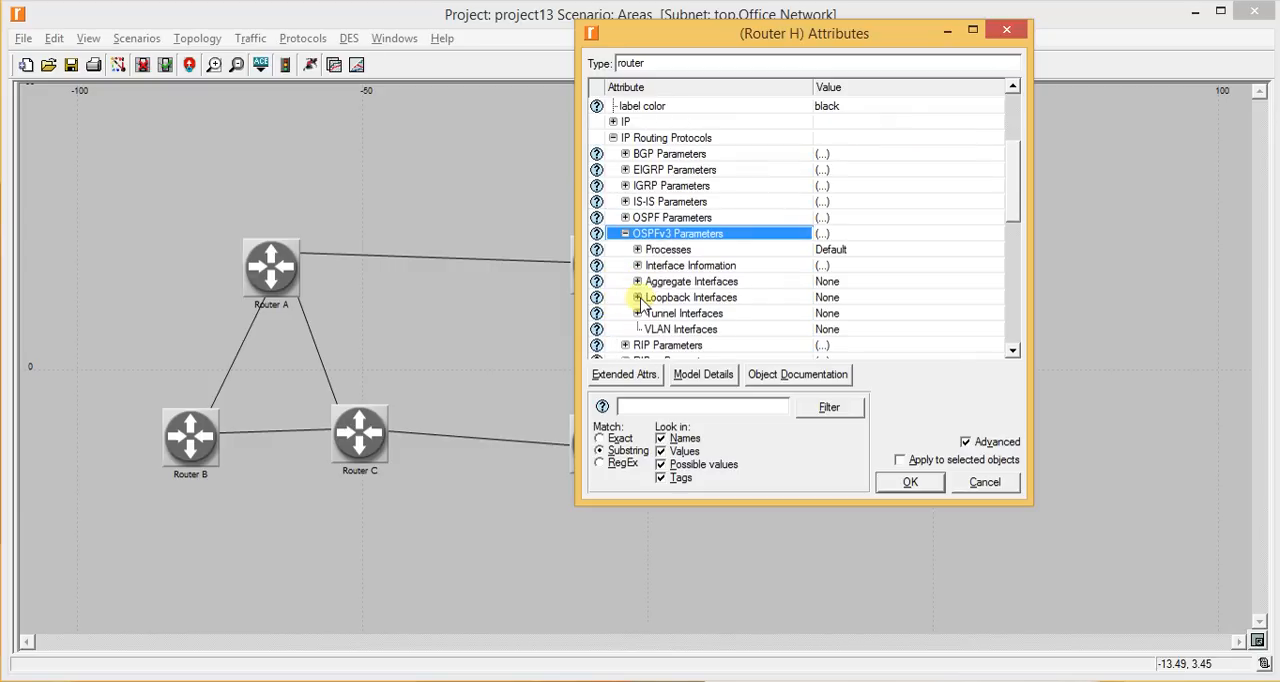
click(637, 297)
click(870, 313)
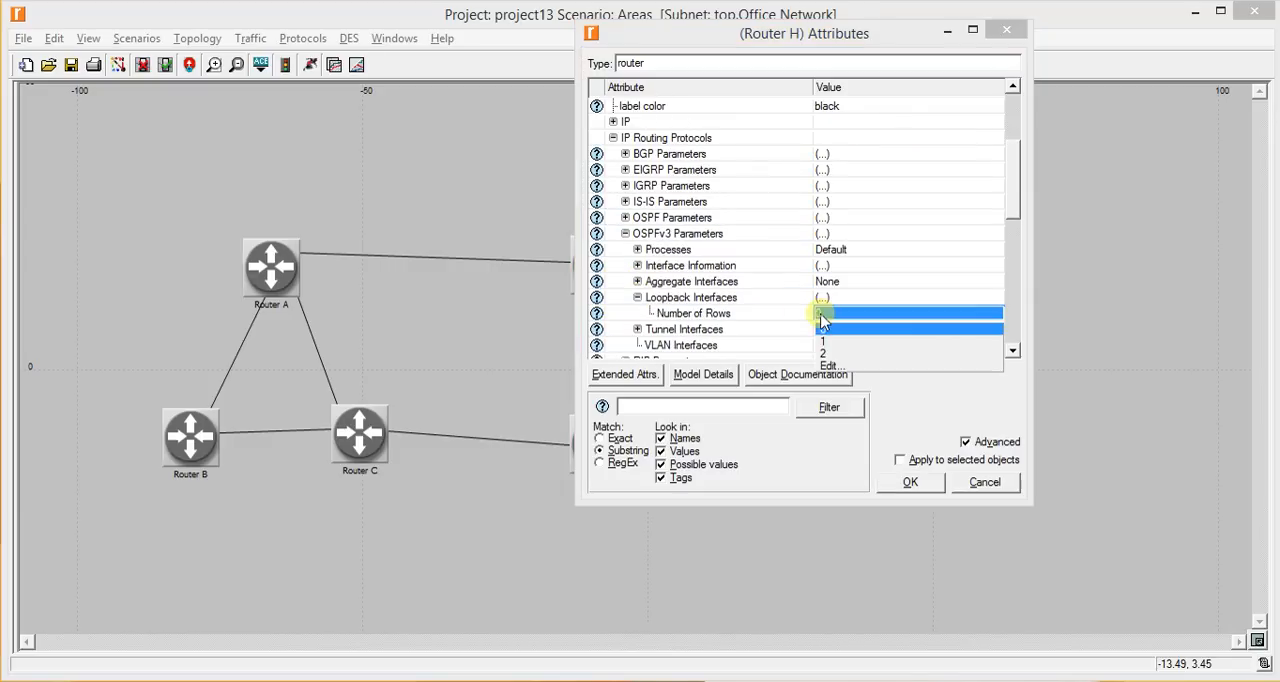
click(828, 341)
- Enable Router H's new OSPFv3 loopback interface, set its Area ID to 0.0.0.1, and apply the attributes
click(649, 329)
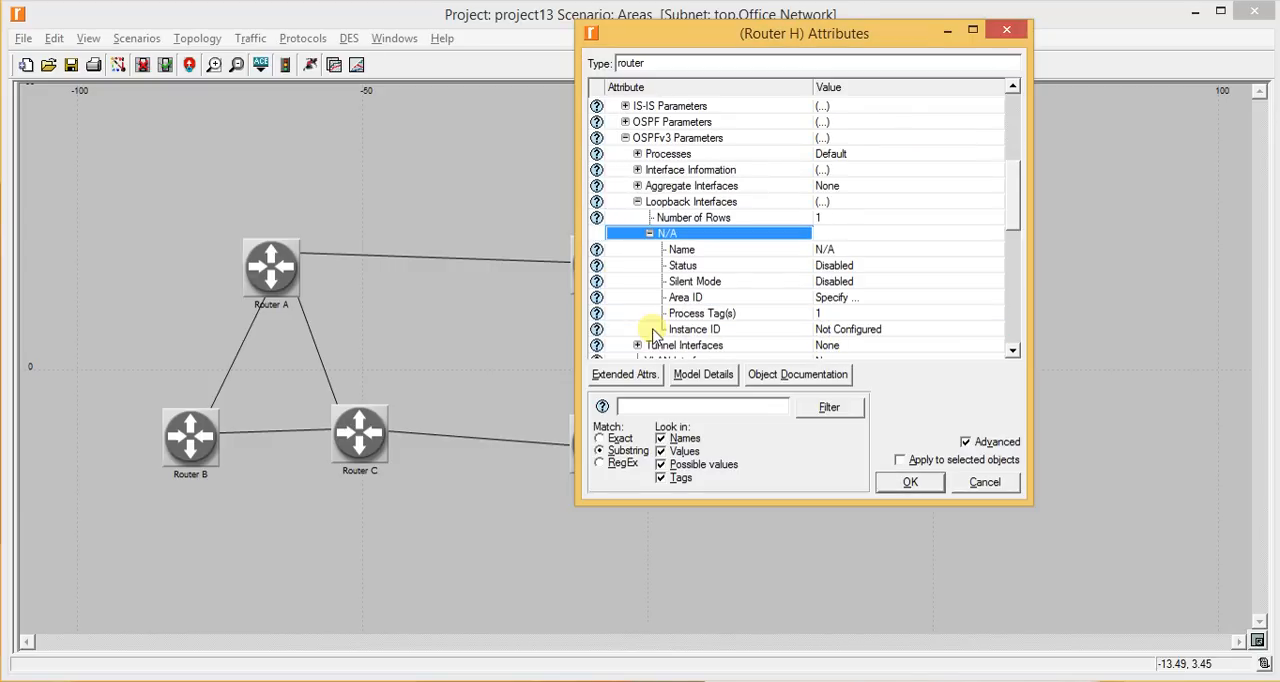
click(830, 282)
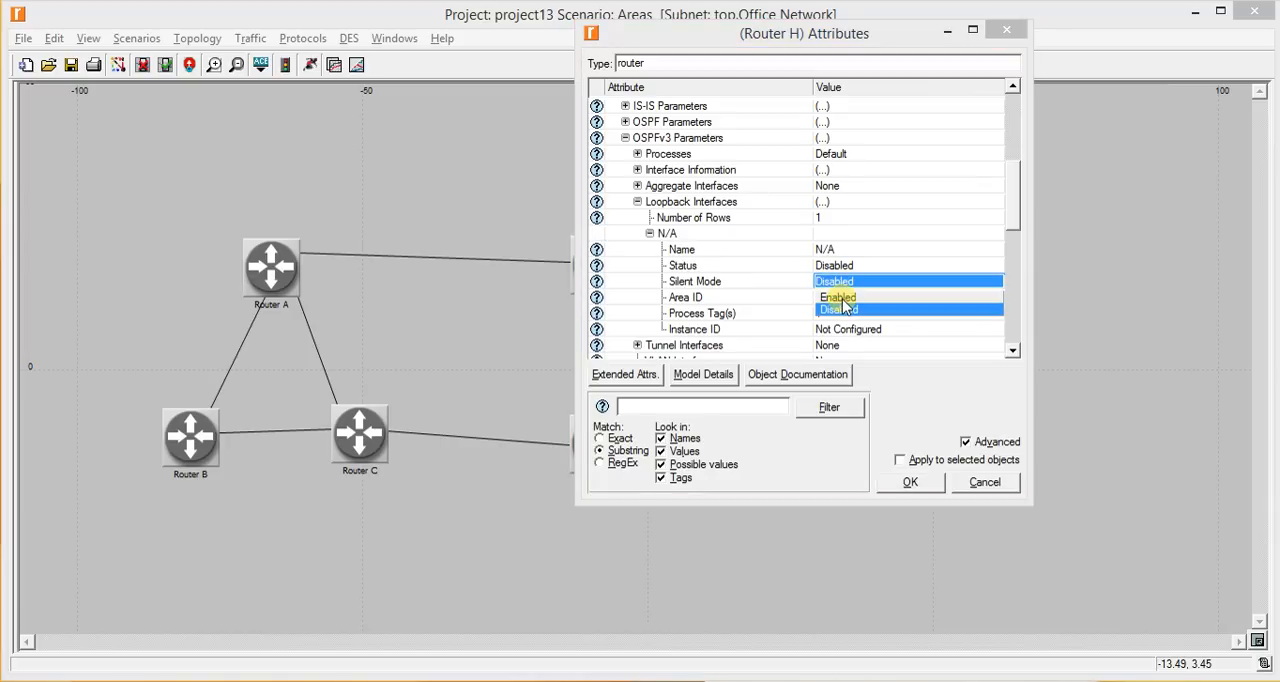
click(843, 265)
click(838, 266)
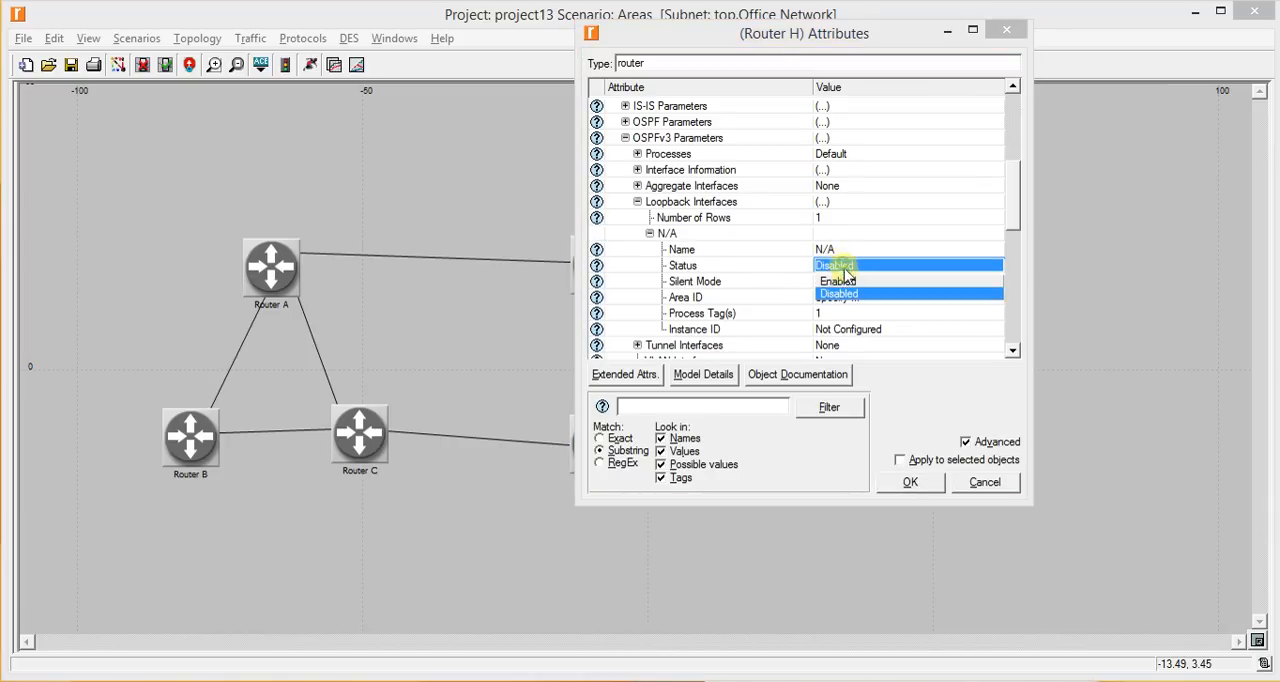
click(846, 282)
click(843, 298)
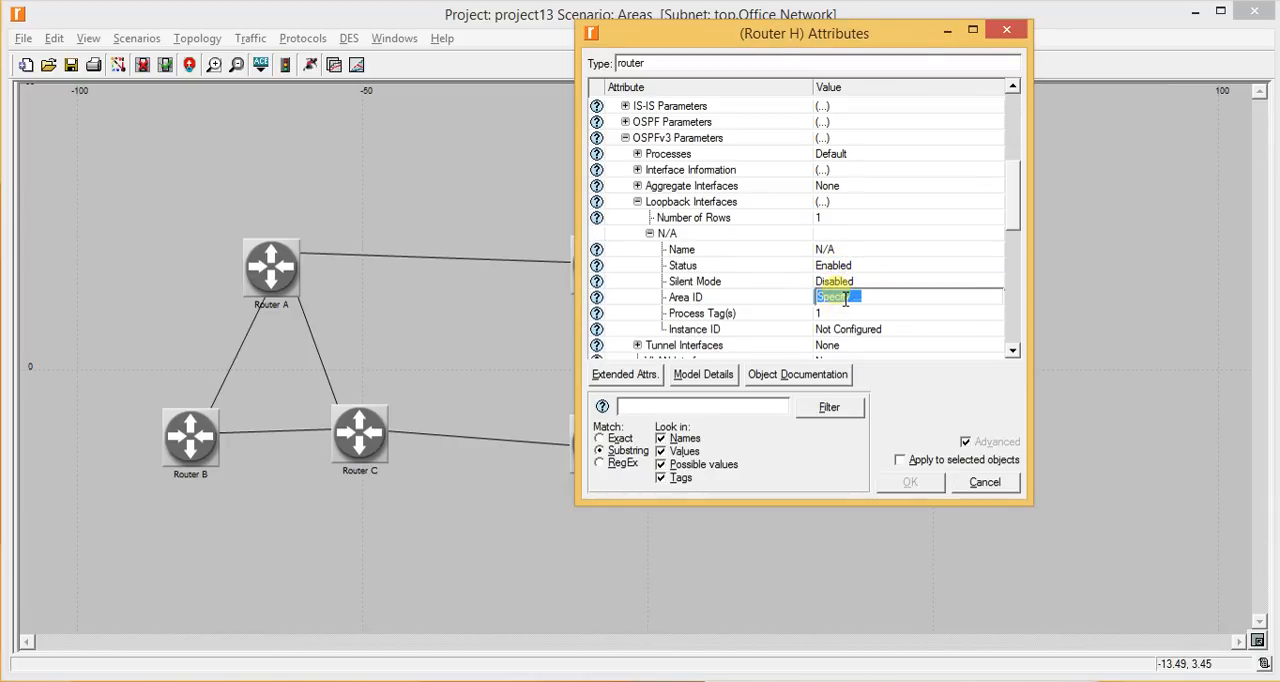
text(0.0.0.1)
key(Return)
key(Return)
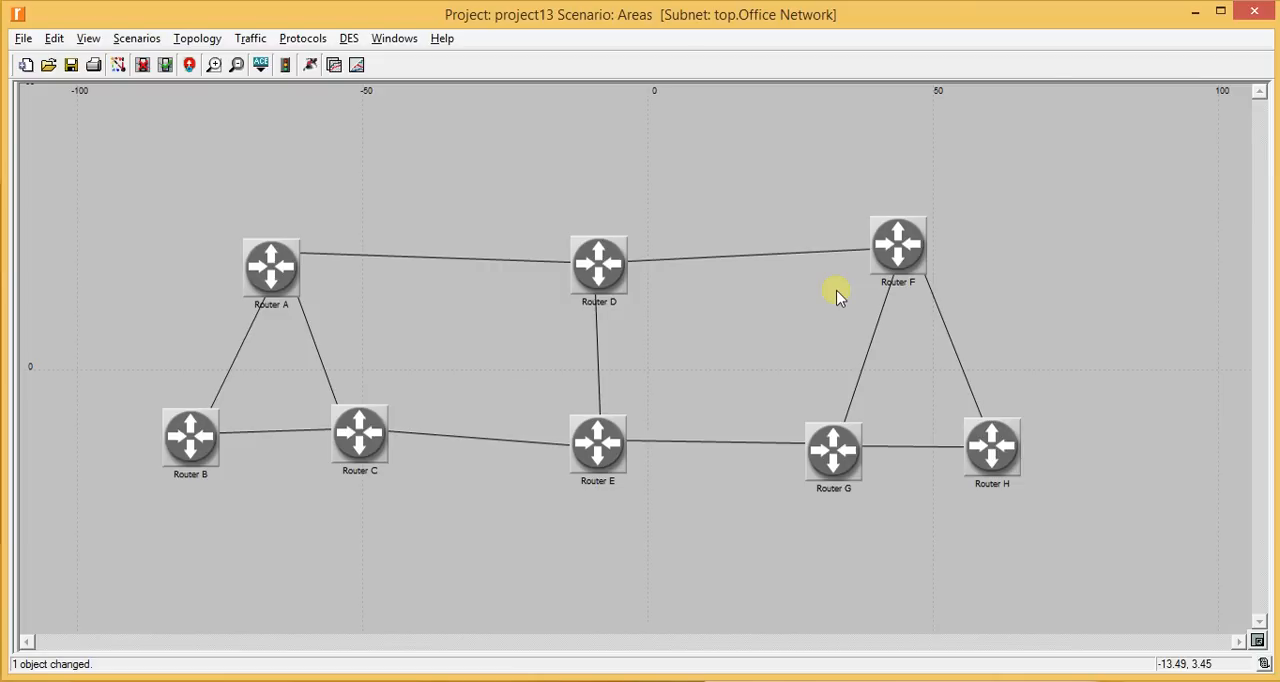
- Check the lab manual's area 0.0.0.2 instructions and backbone note, and save the project in the network editor
key(alt+Tab)
scroll(838, 296, down, 5)
scroll(838, 296, down, 5)
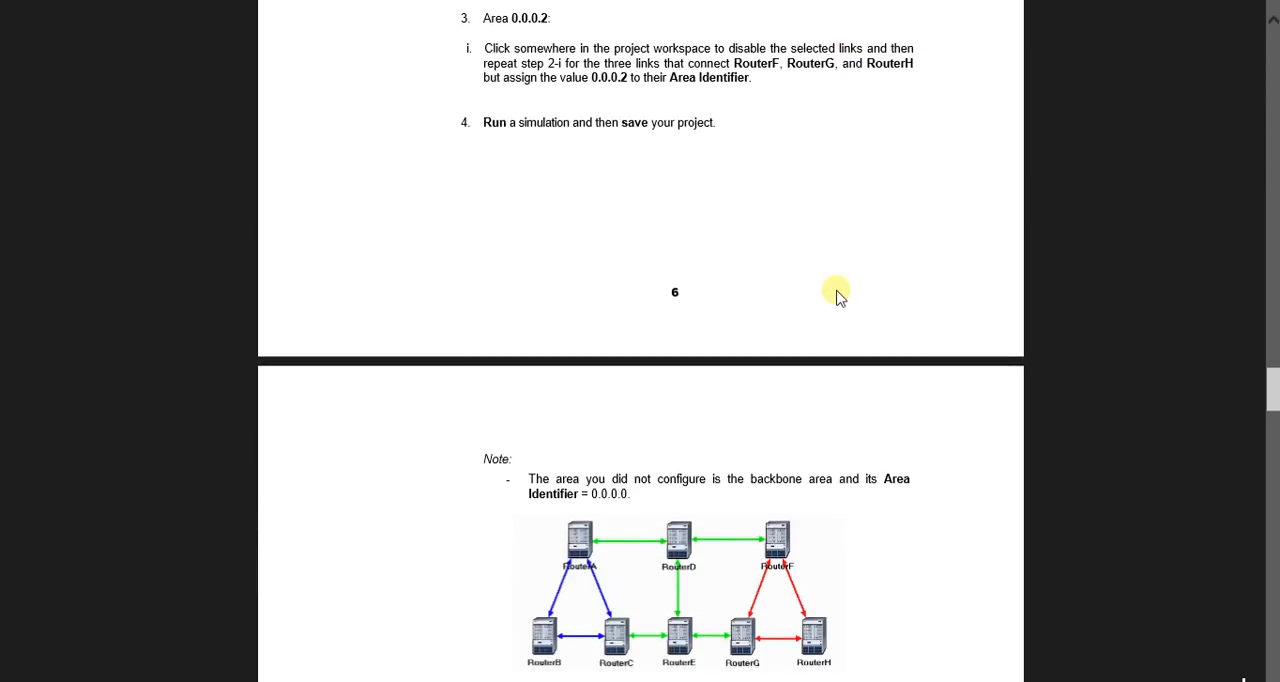
scroll(838, 294, down, 1)
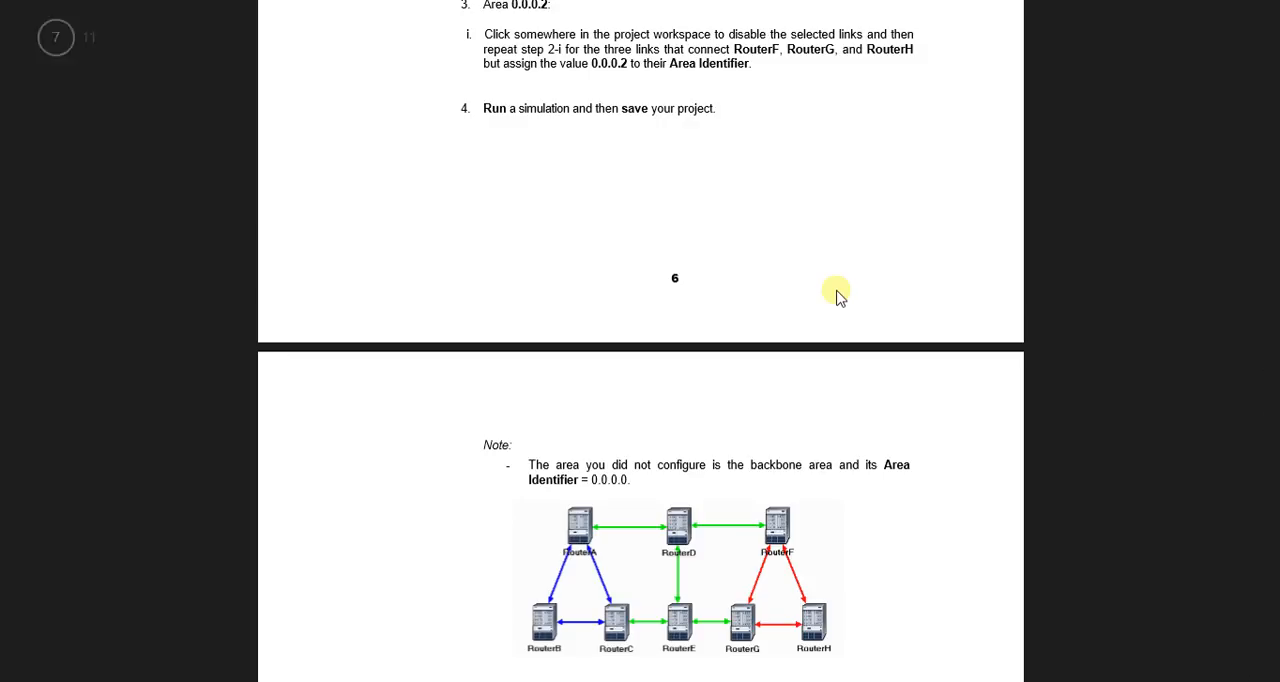
scroll(838, 294, up, 3)
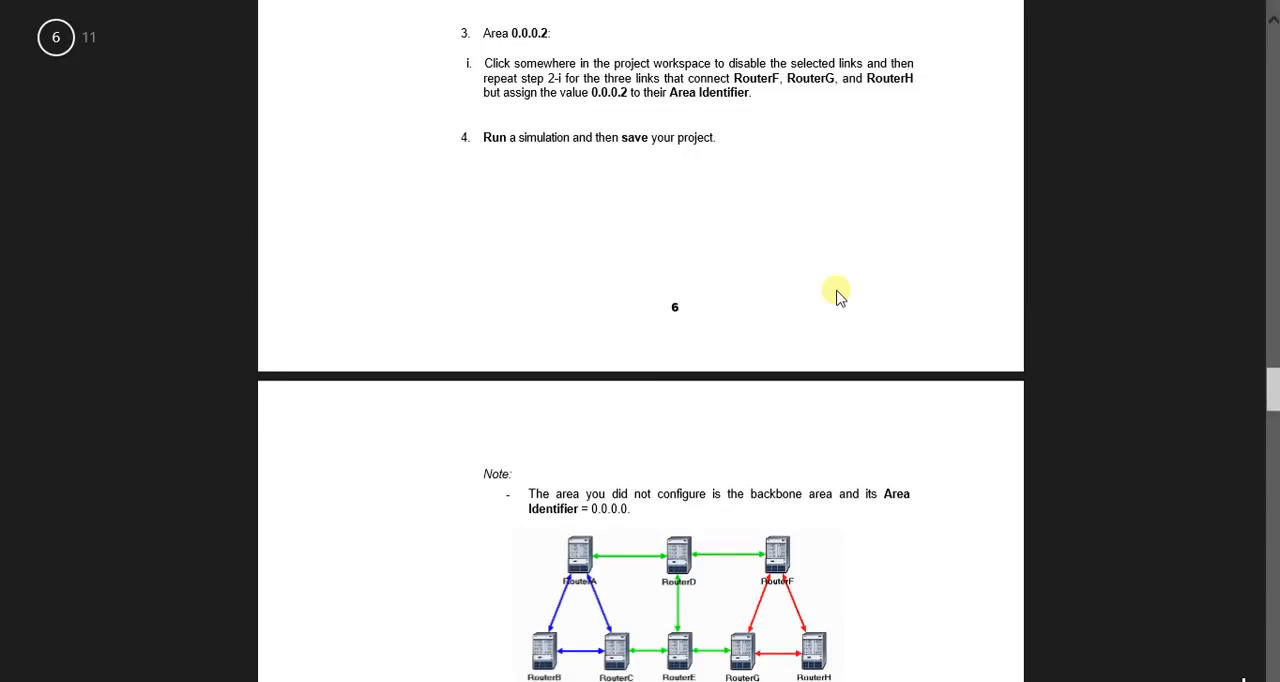
key(alt+Tab)
key(ctrl+s)
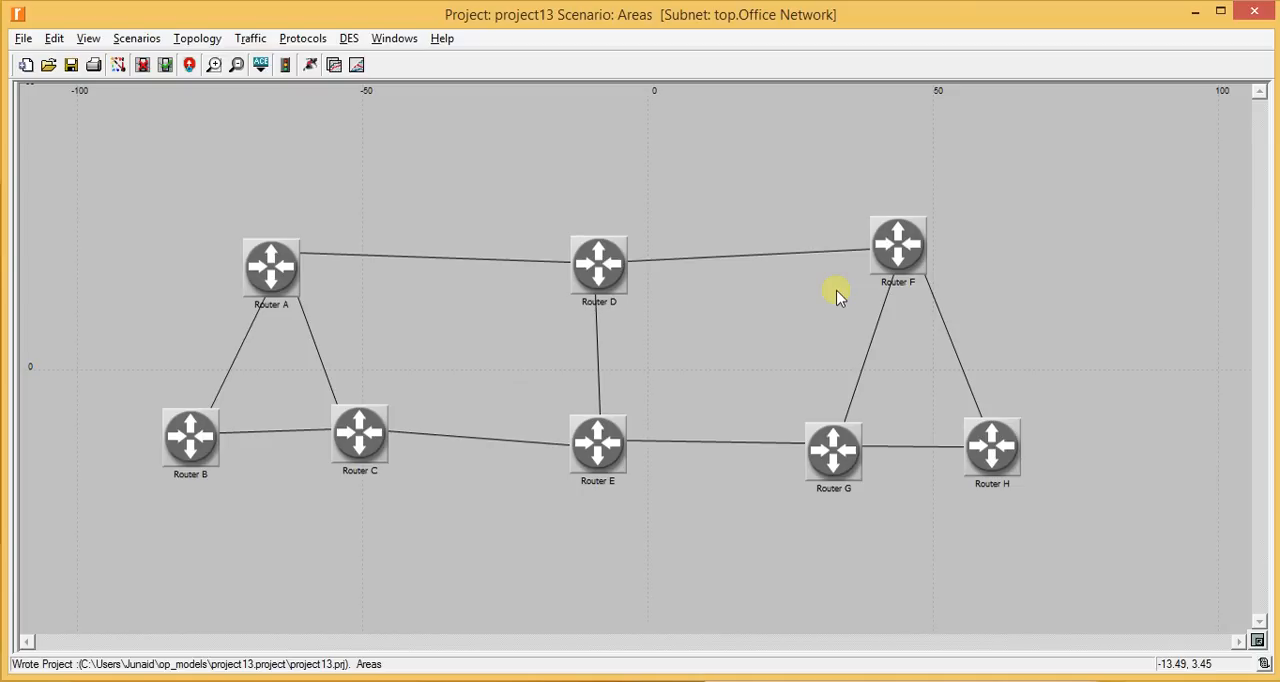
- Switch to the lab manual and read the Balanced Scenario instructions, including the load balancing options, and return to the network editor
key(alt+Tab)
scroll(838, 293, down, 5)
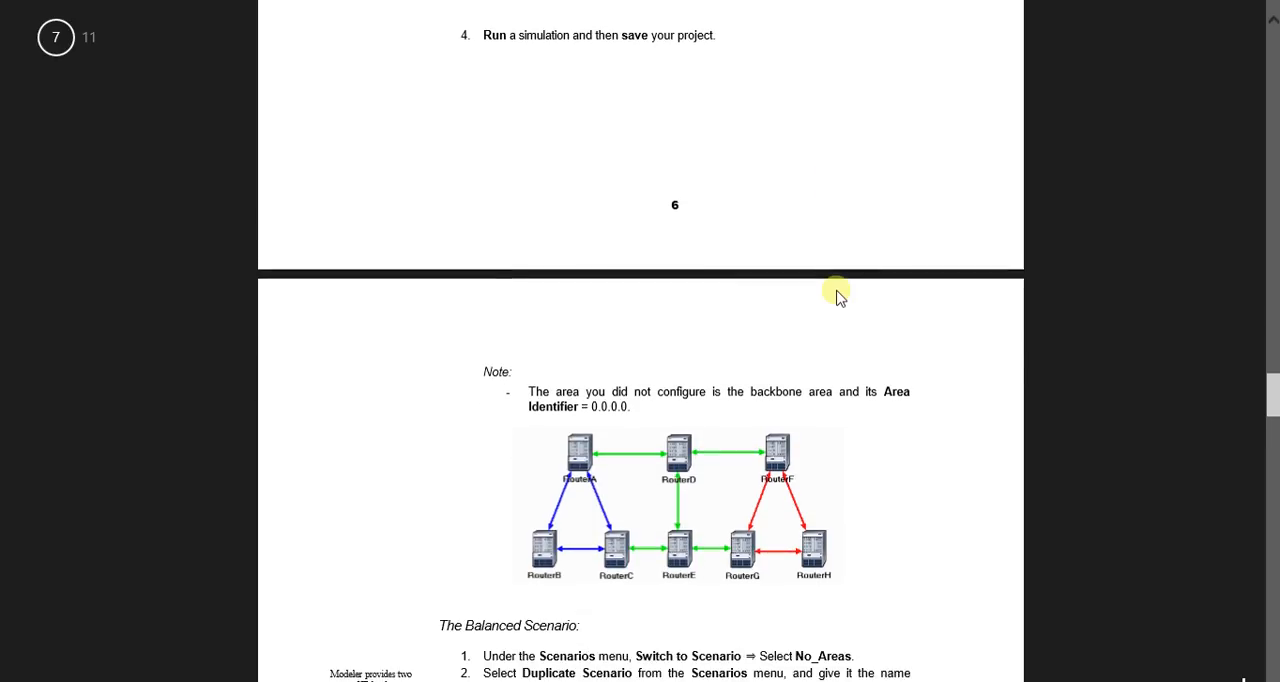
scroll(838, 293, down, 2)
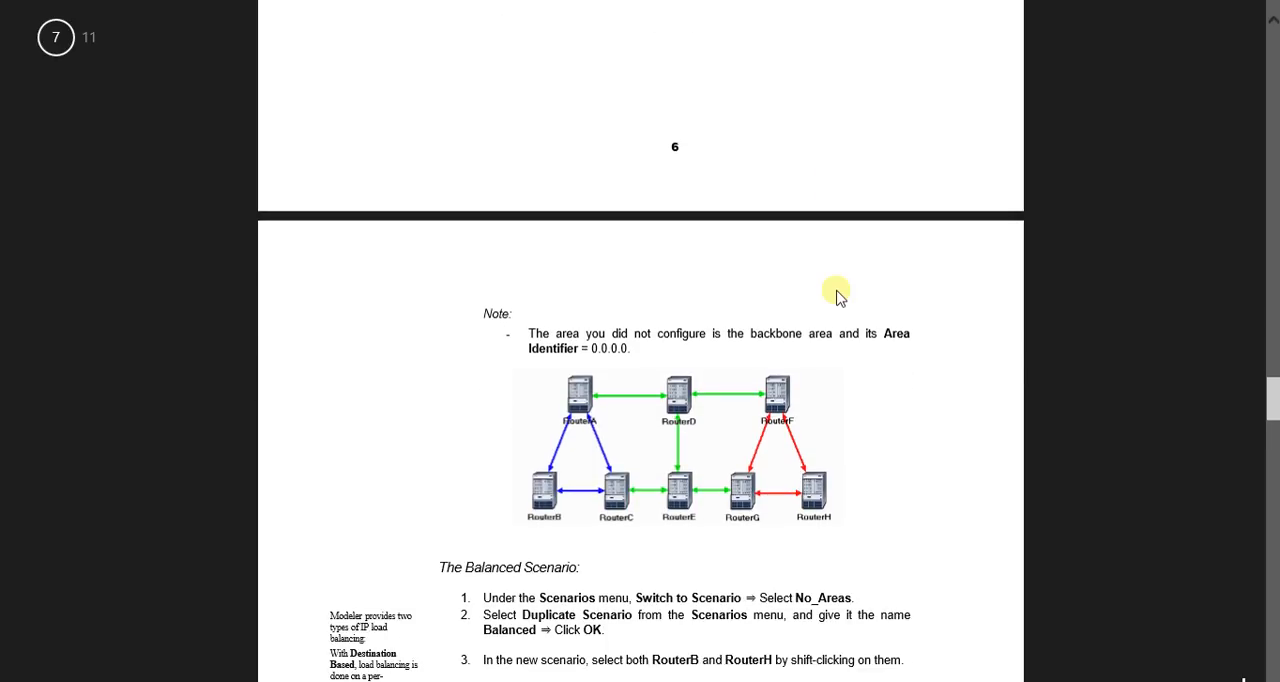
scroll(838, 293, down, 1)
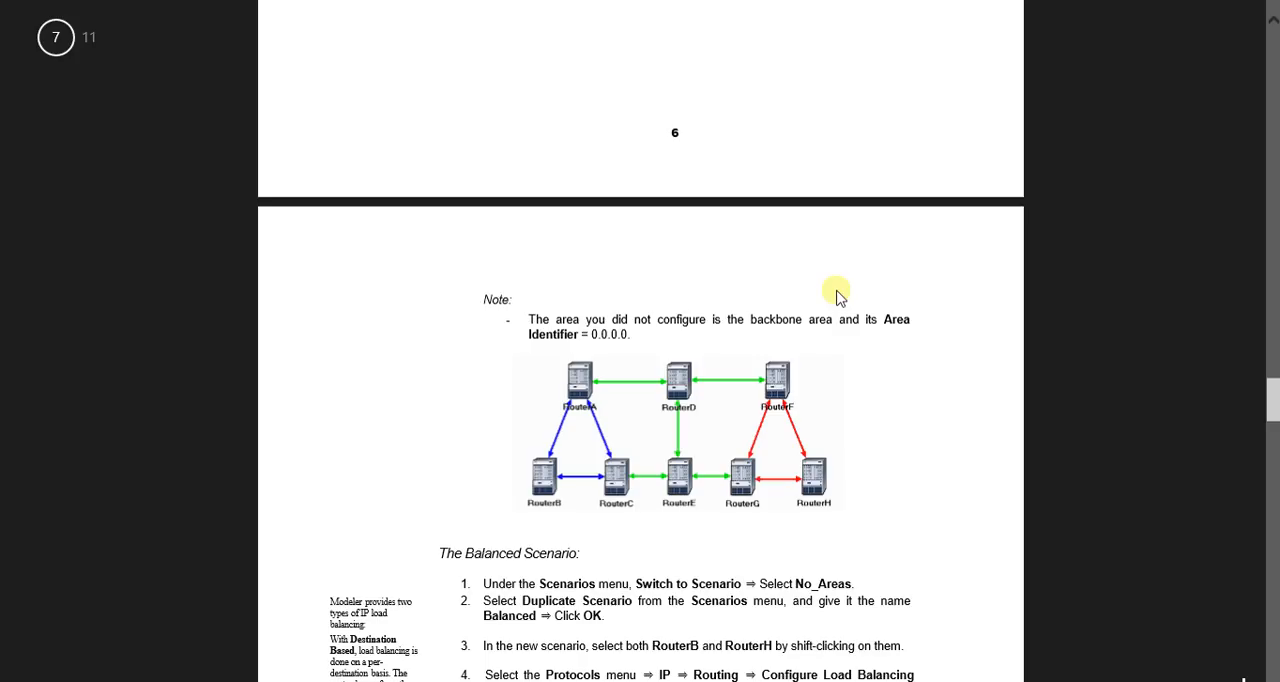
scroll(838, 293, down, 2)
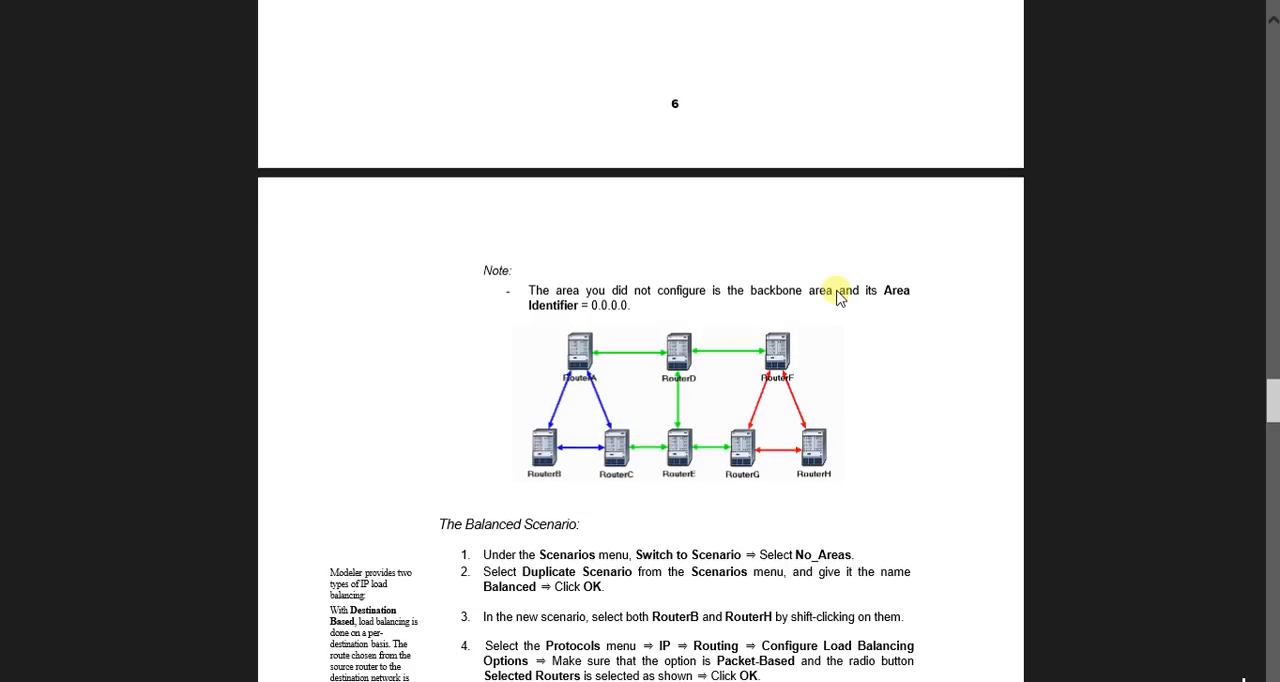
scroll(838, 297, down, 2)
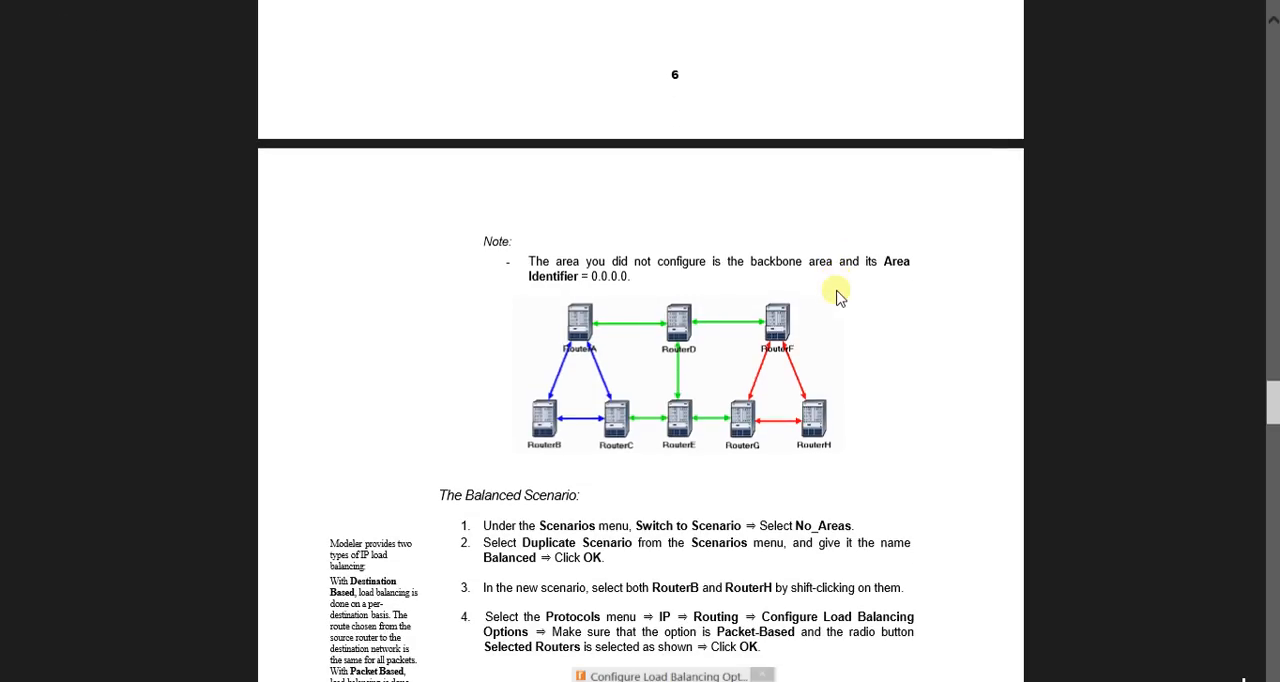
key(alt+Tab)
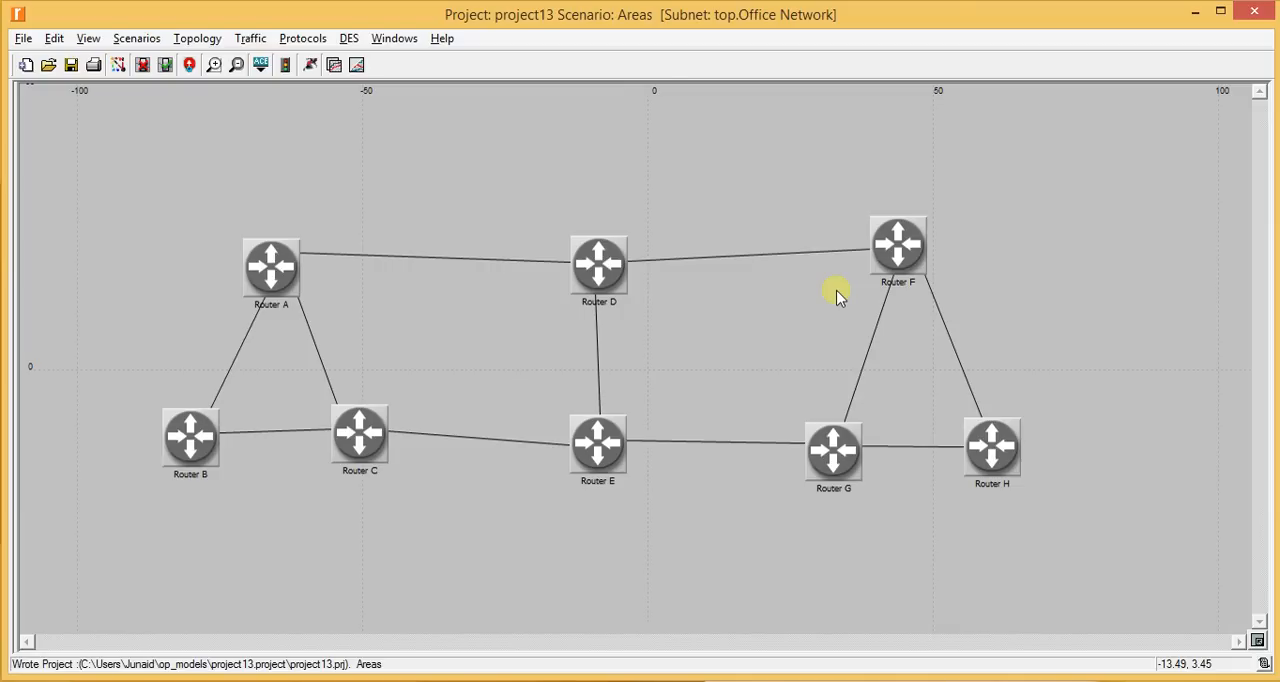
key(alt+Tab)
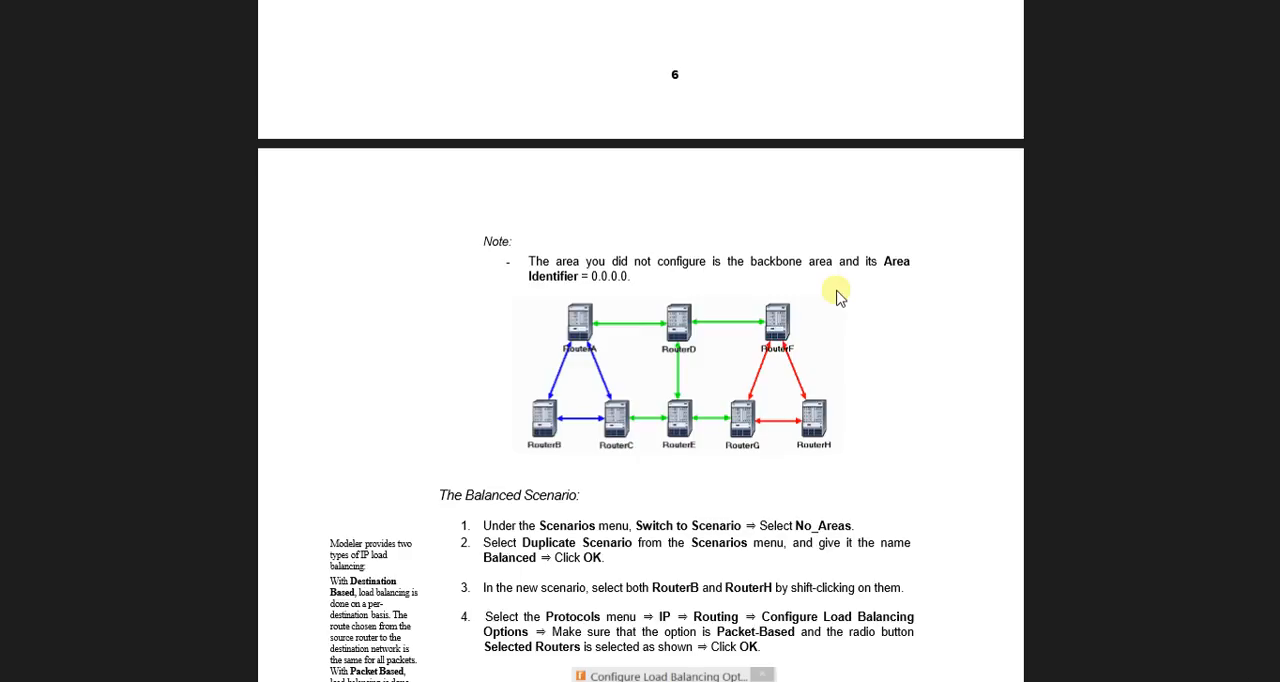
scroll(838, 294, down, 1)
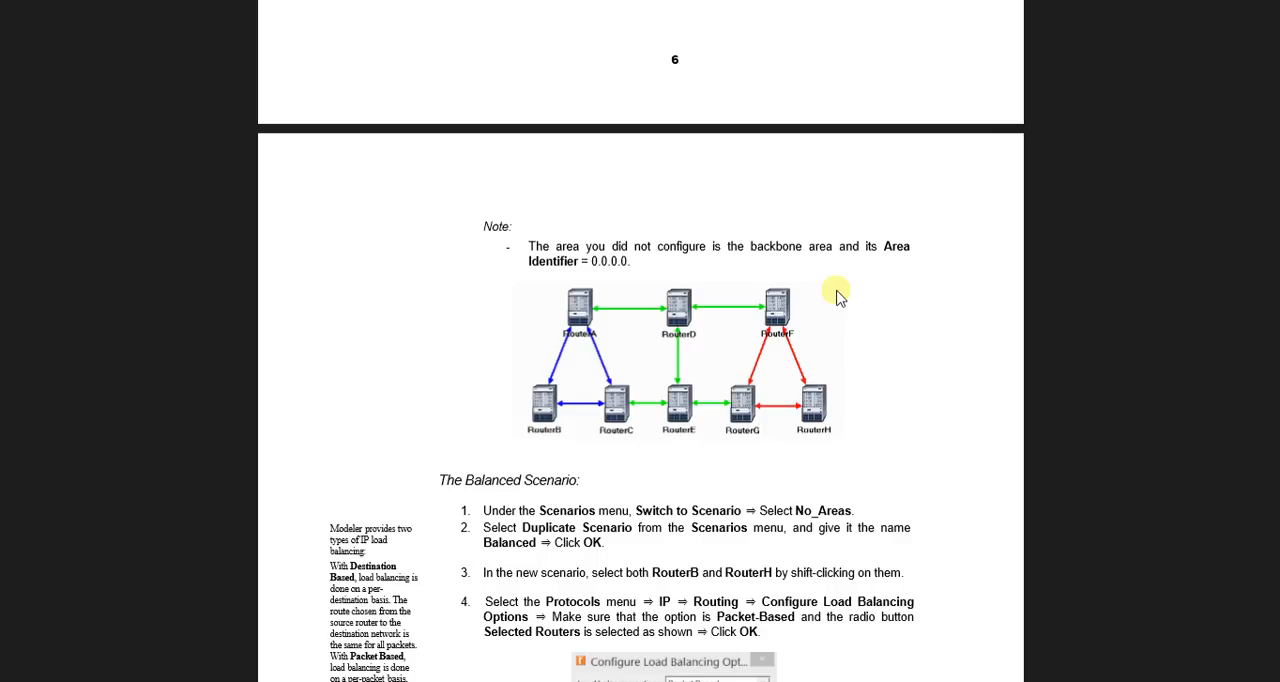
scroll(838, 293, down, 3)
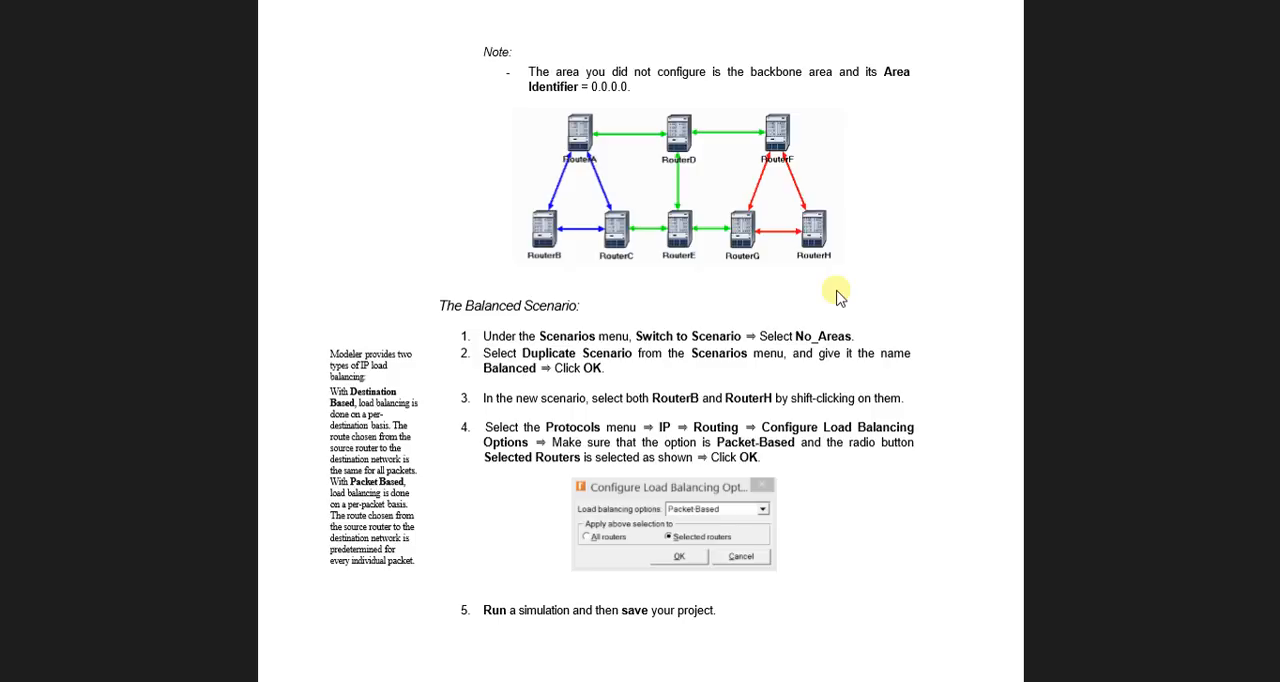
key(alt+Tab)
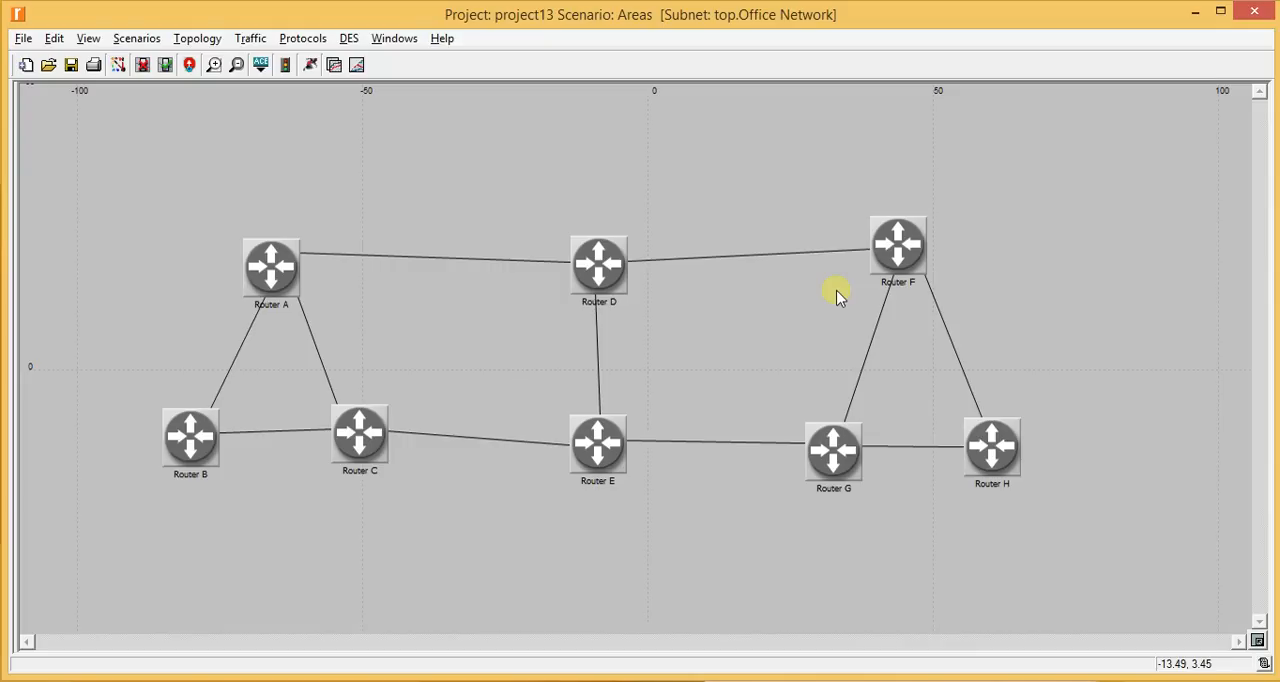
- Switch the project to the previous scenario, scenario1, and minimize the extra window that opens with it
click(140, 39)
click(205, 128)
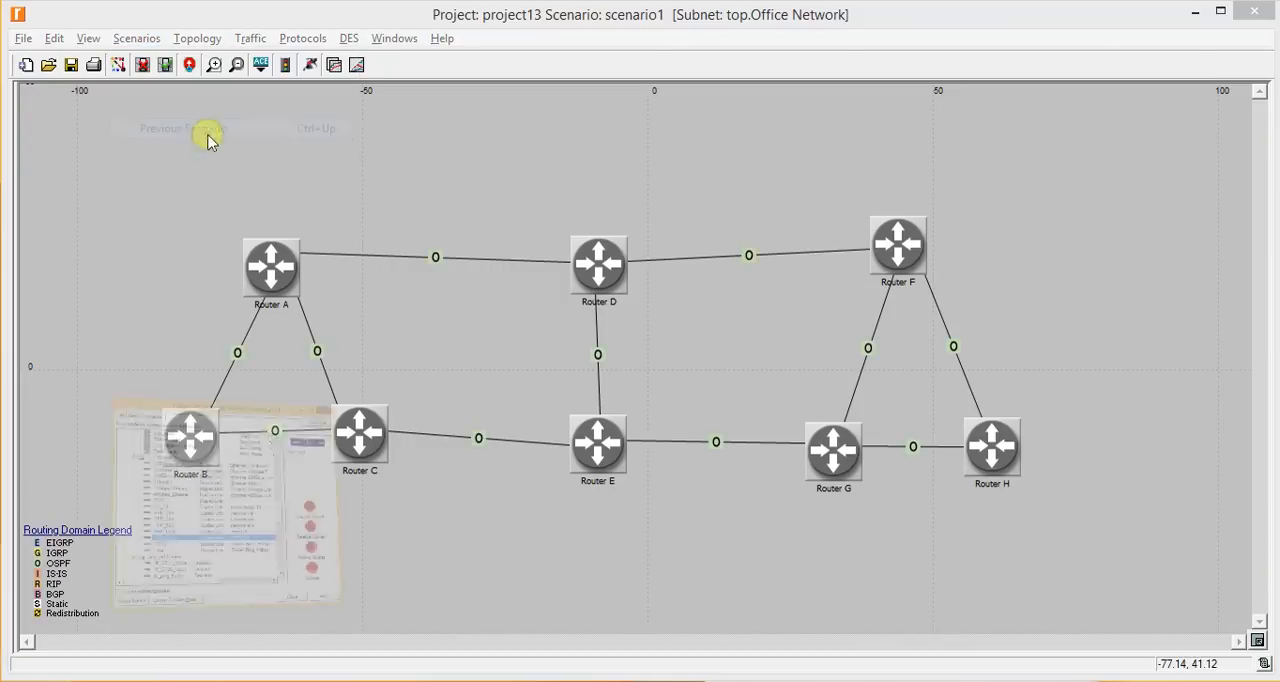
click(700, 29)
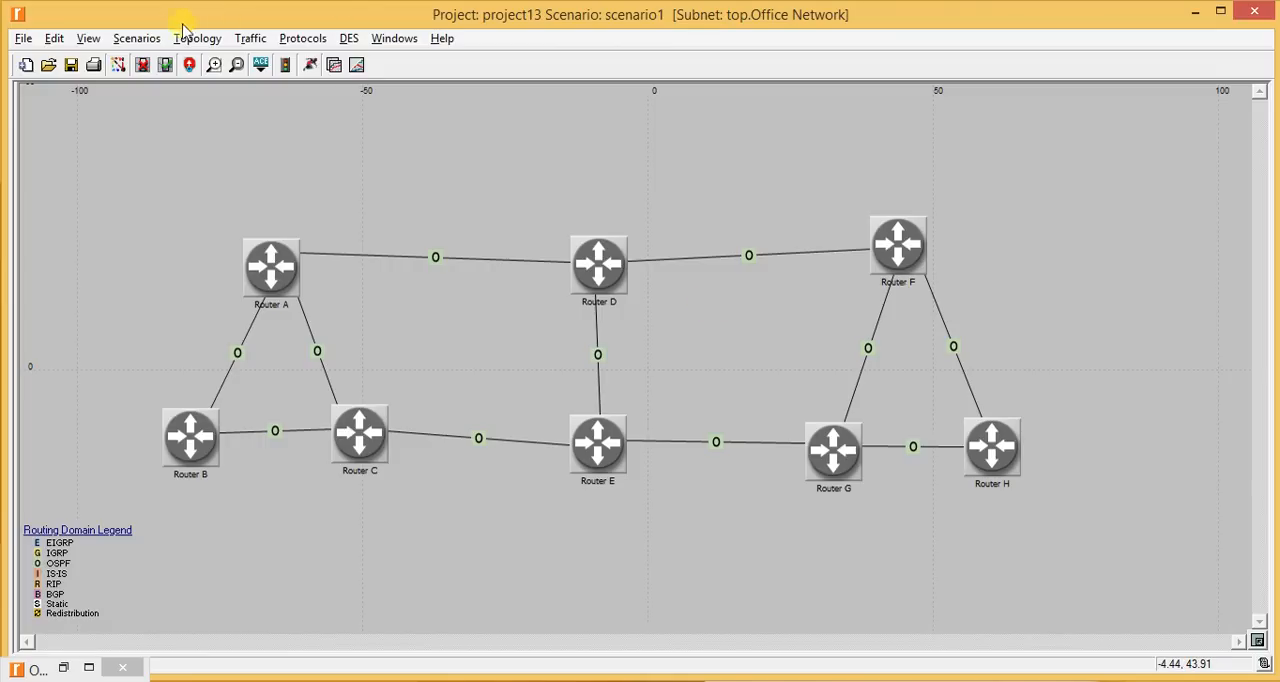
- Duplicate scenario1 as a new scenario named LoadBalancing
click(136, 39)
click(160, 79)
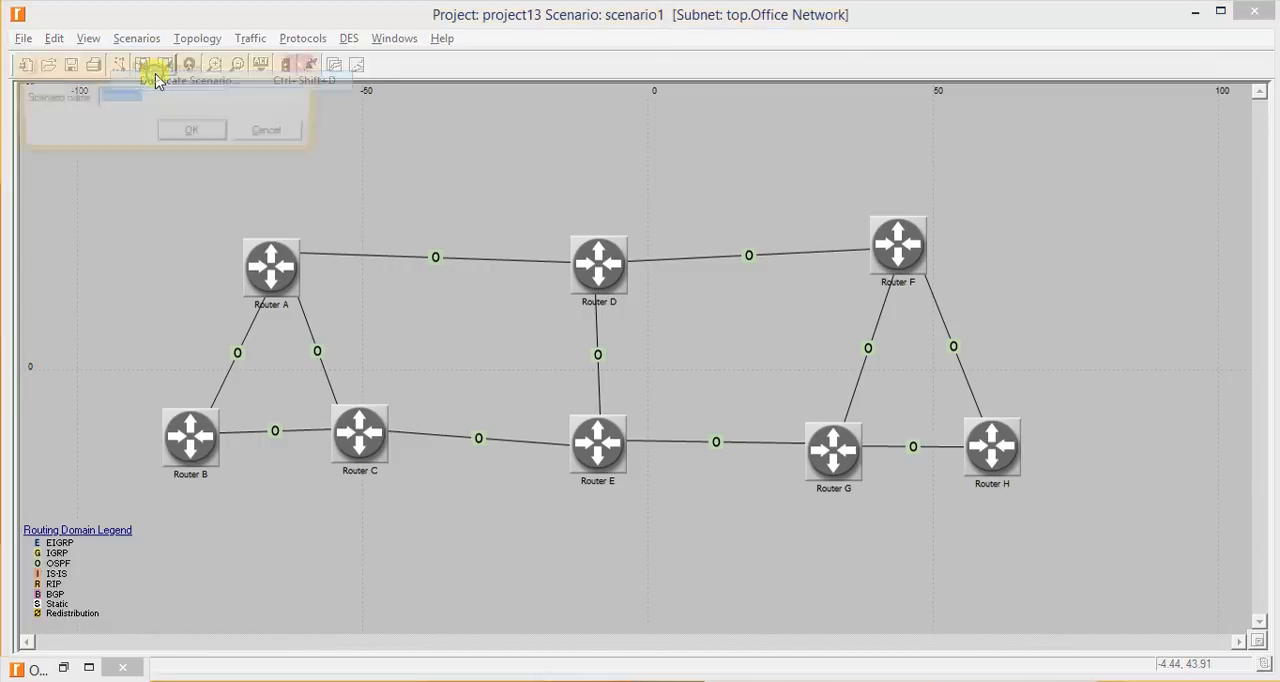
text(Load)
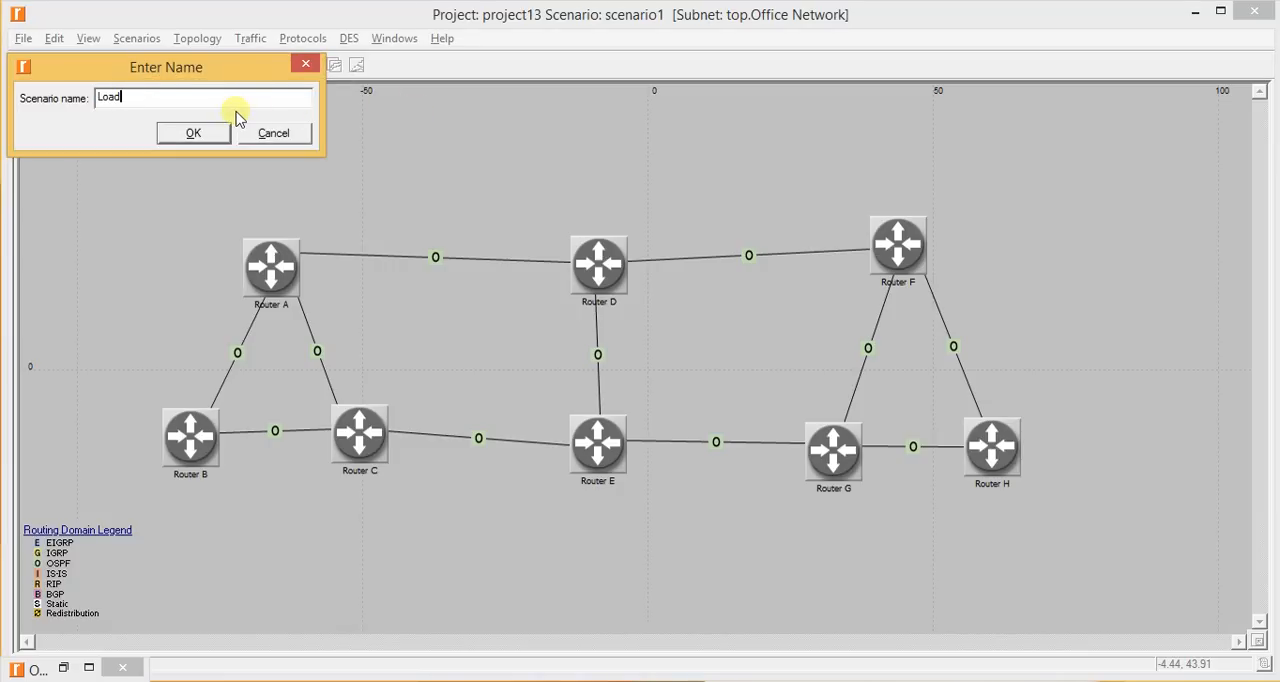
text(Balancing)
key(Return)
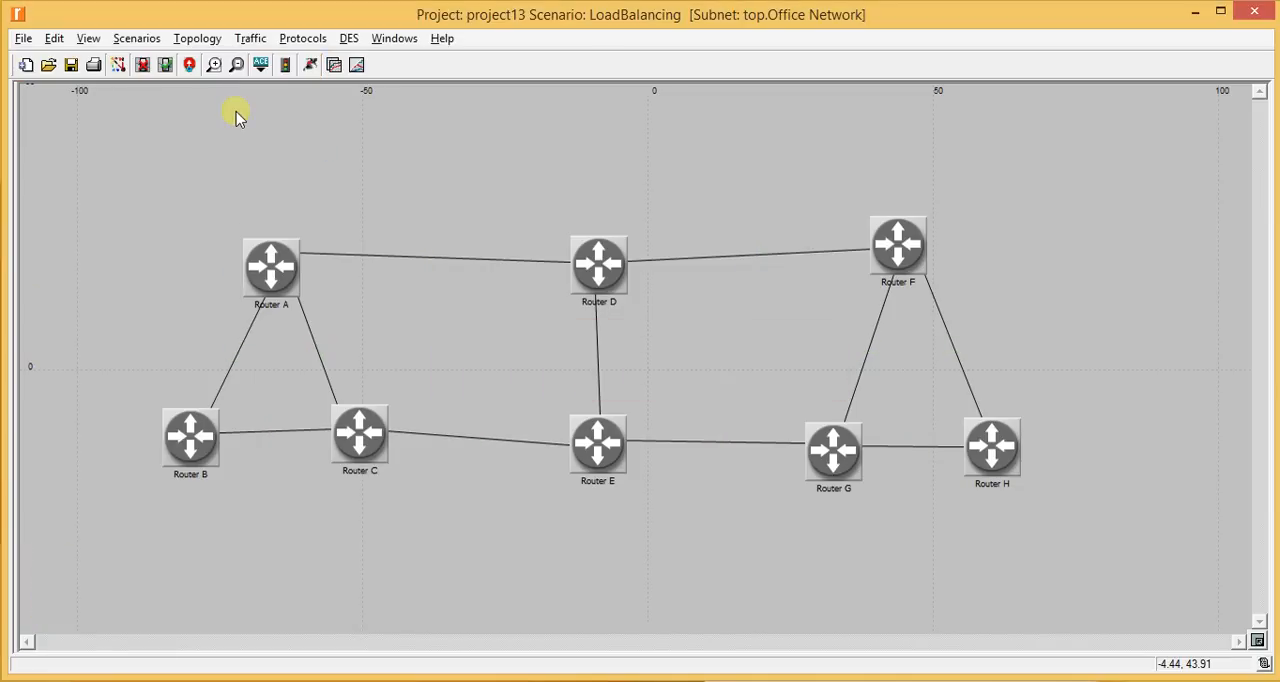
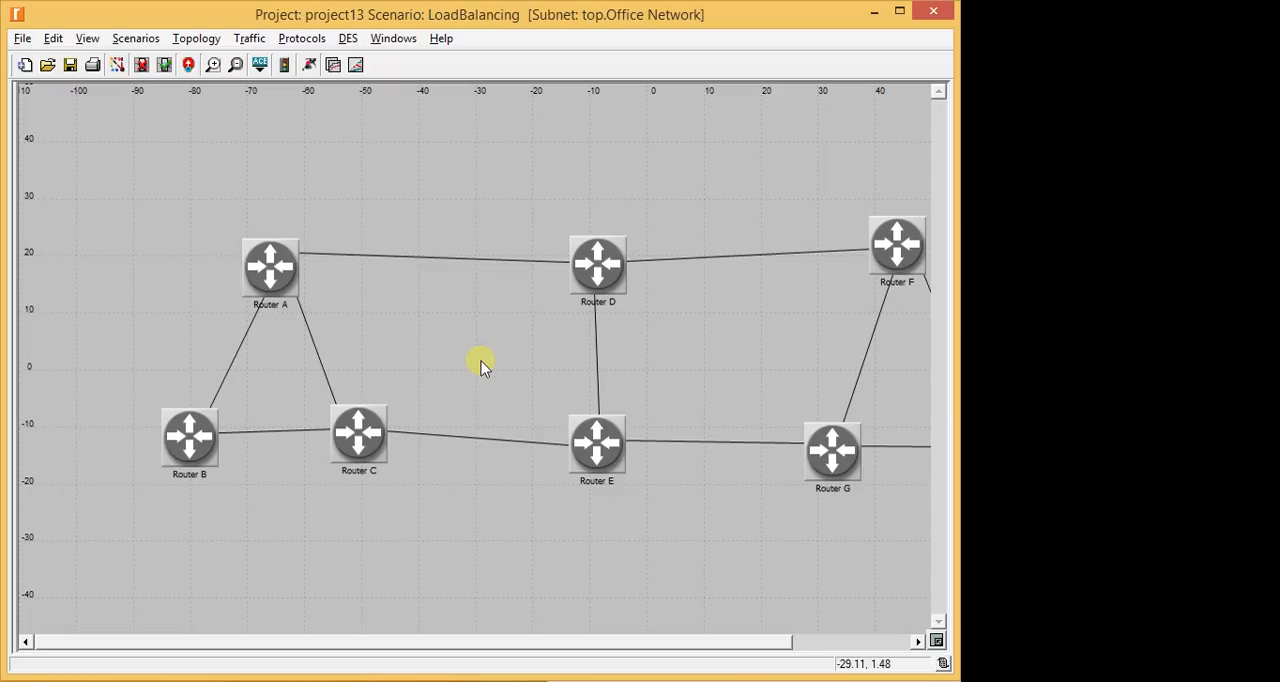
- Review the Balanced Scenario instructions in the lab manual and return to the network editor
click(40, 32)
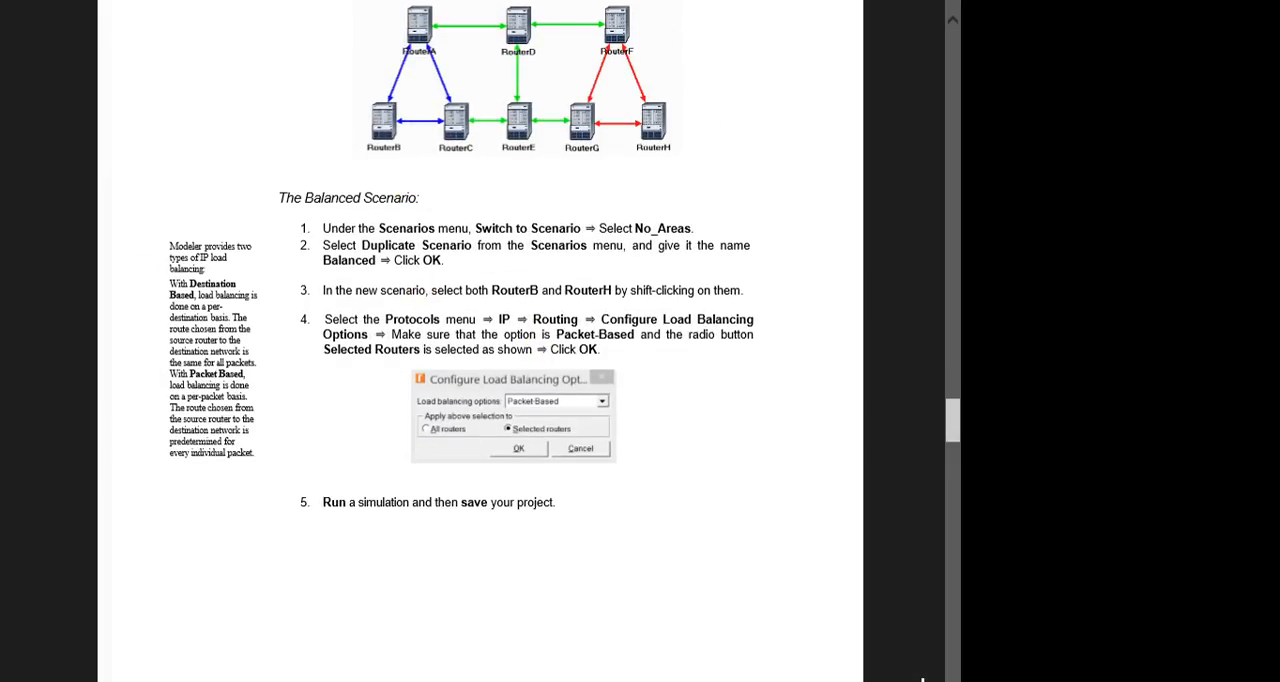
scroll(686, 509, down, 3)
scroll(623, 549, up, 4)
scroll(586, 549, down, 1)
scroll(540, 482, down, 4)
scroll(548, 480, up, 3)
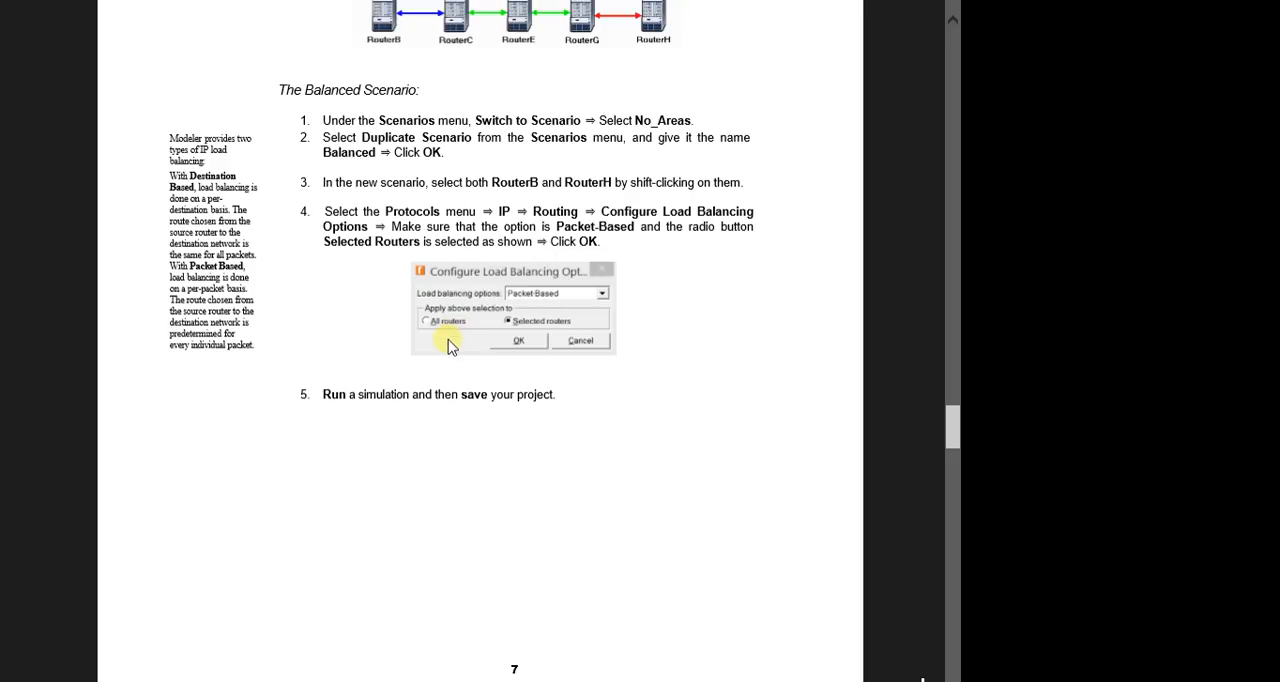
key(alt+Tab)
- Select both Router B and Router H in the LoadBalancing scenario
click(189, 434)
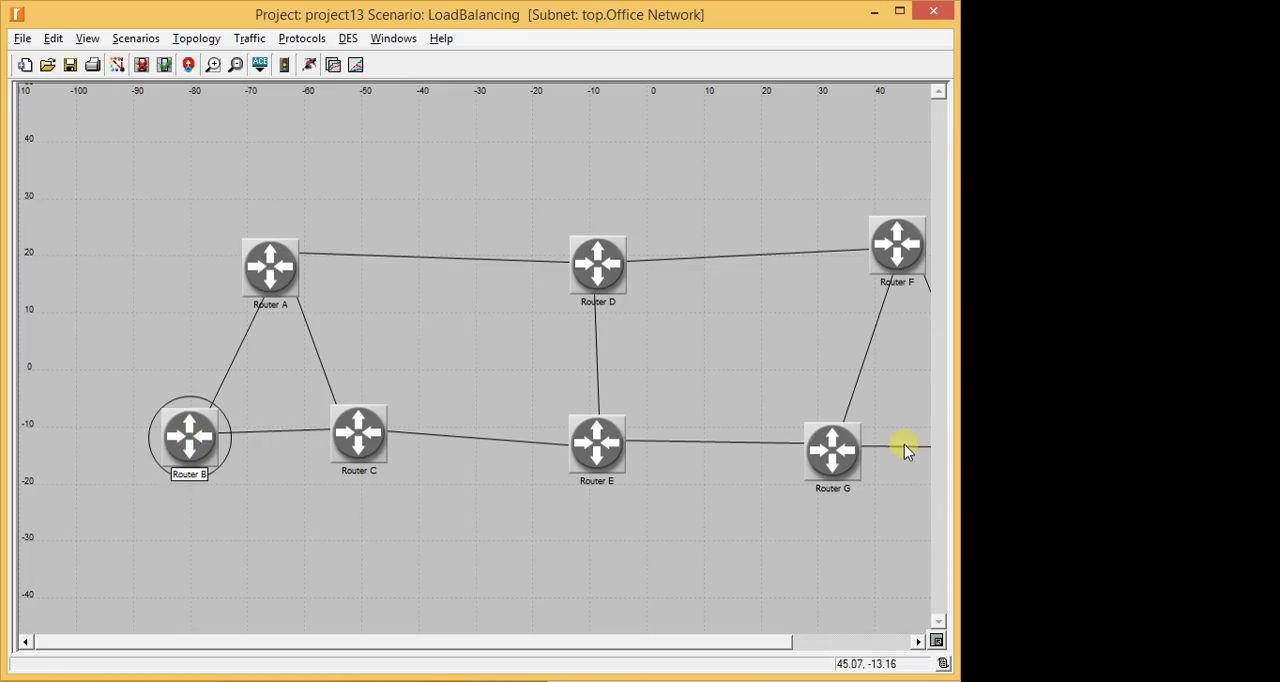
drag(683, 646, 800, 646)
shift+click(848, 448)
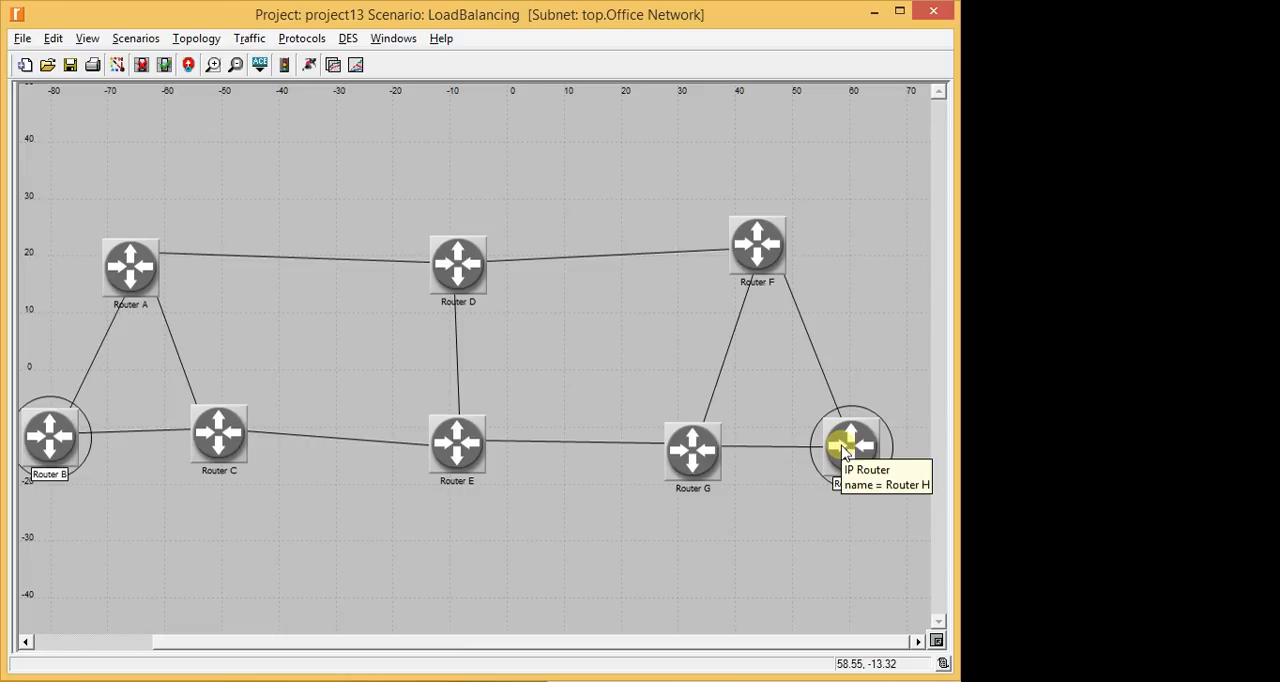
- Check the lab manual's step on configuring load balancing options against the available IP routing commands, and return to the network editor
key(alt+Tab)
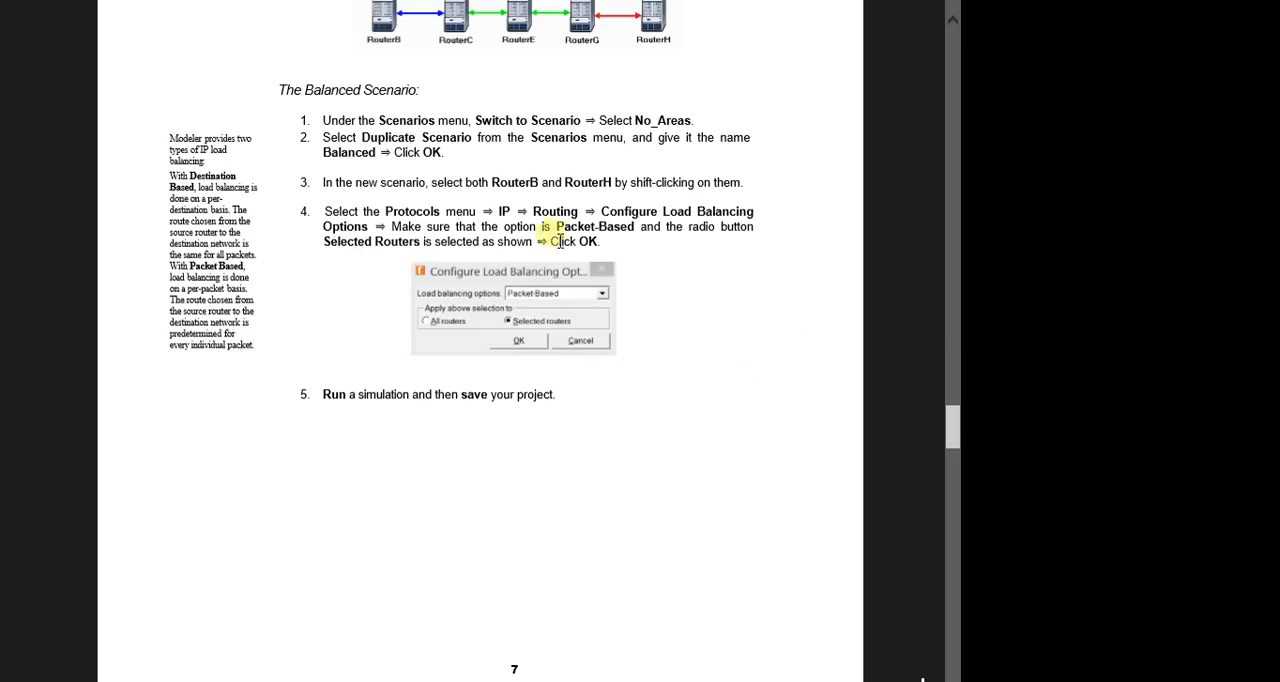
key(alt+Tab)
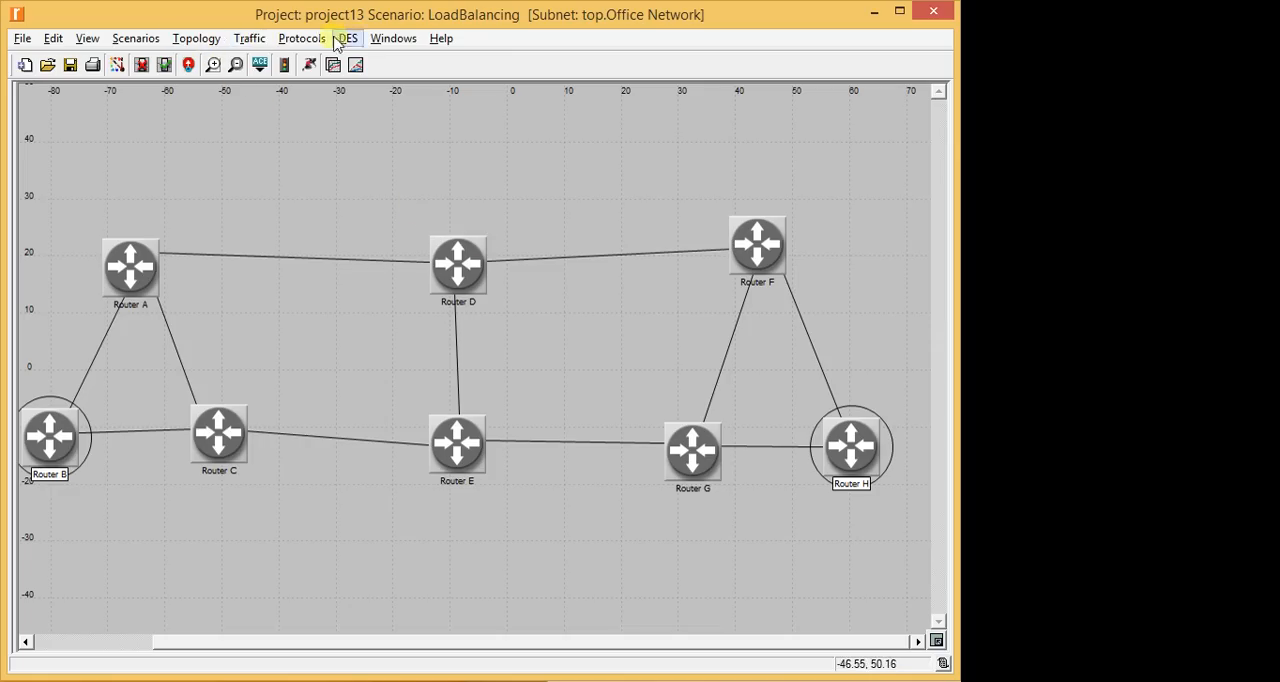
click(290, 39)
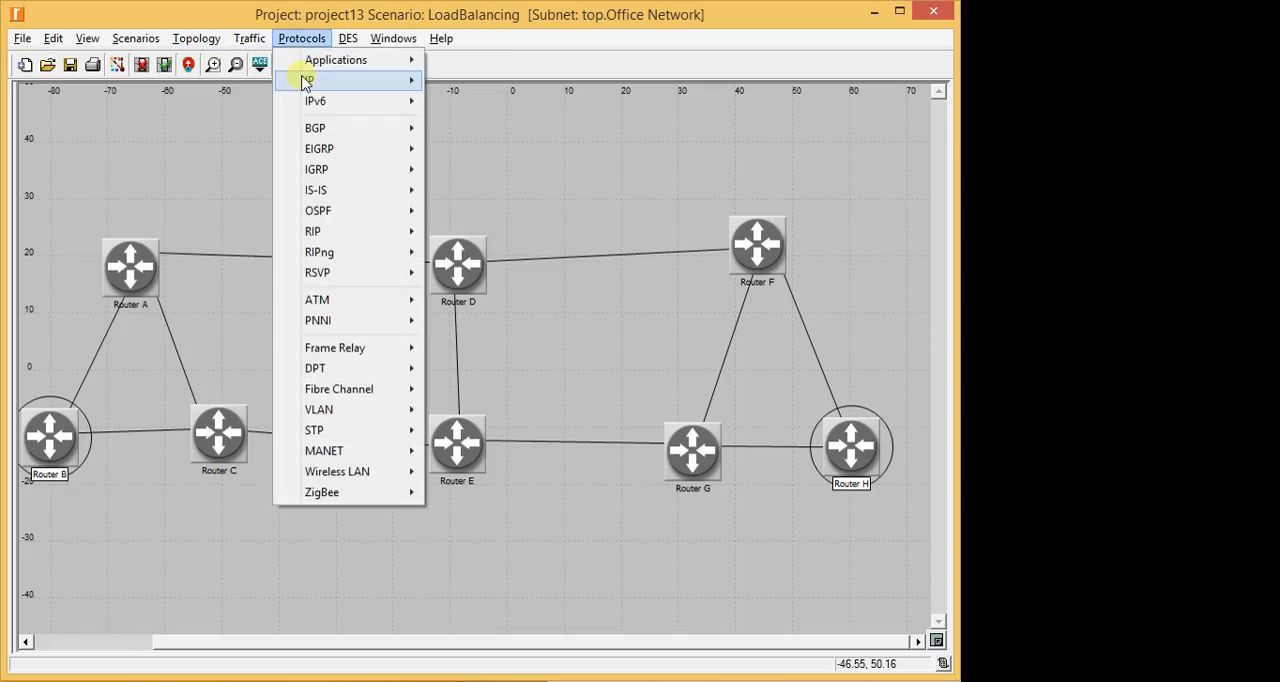
mouse_move(306, 81)
mouse_move(480, 101)
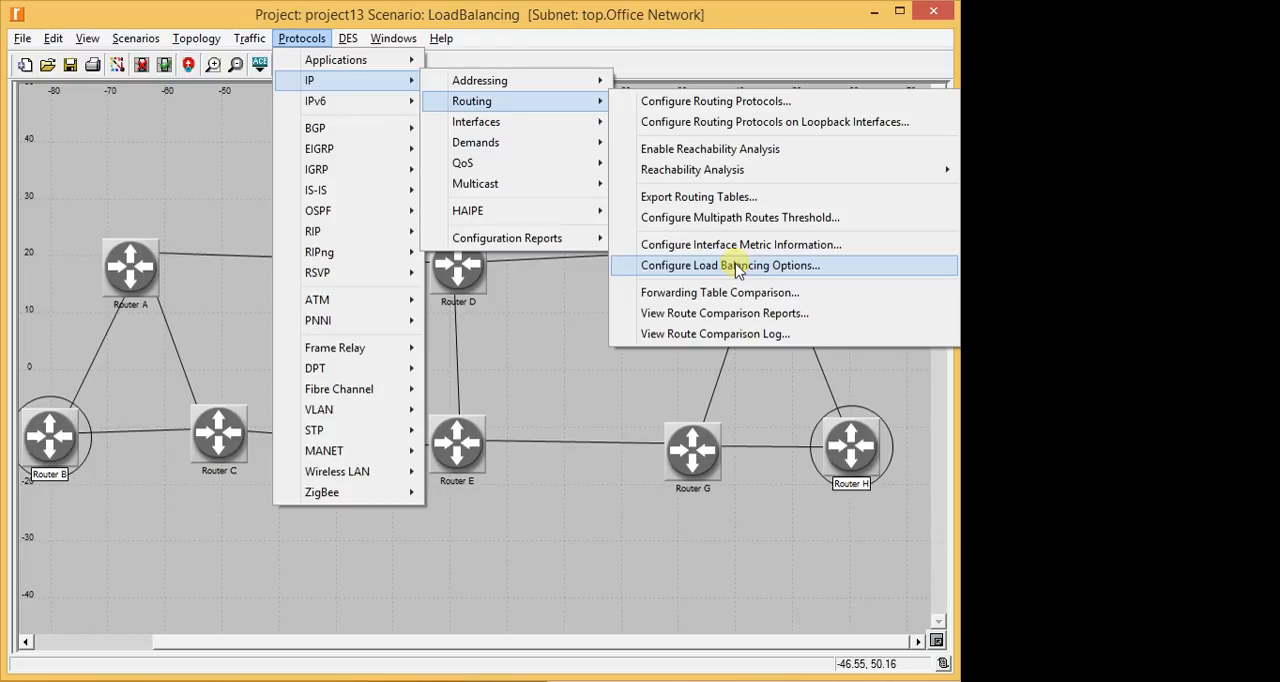
click(4, 4)
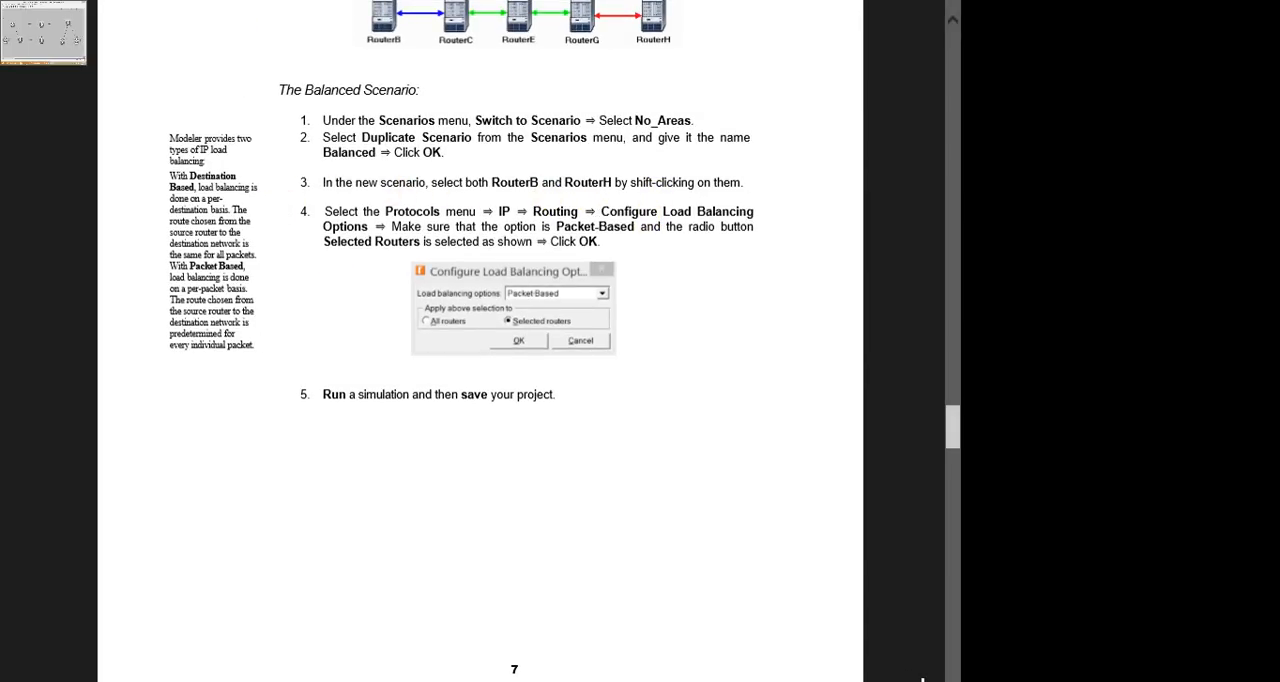
click(5, 5)
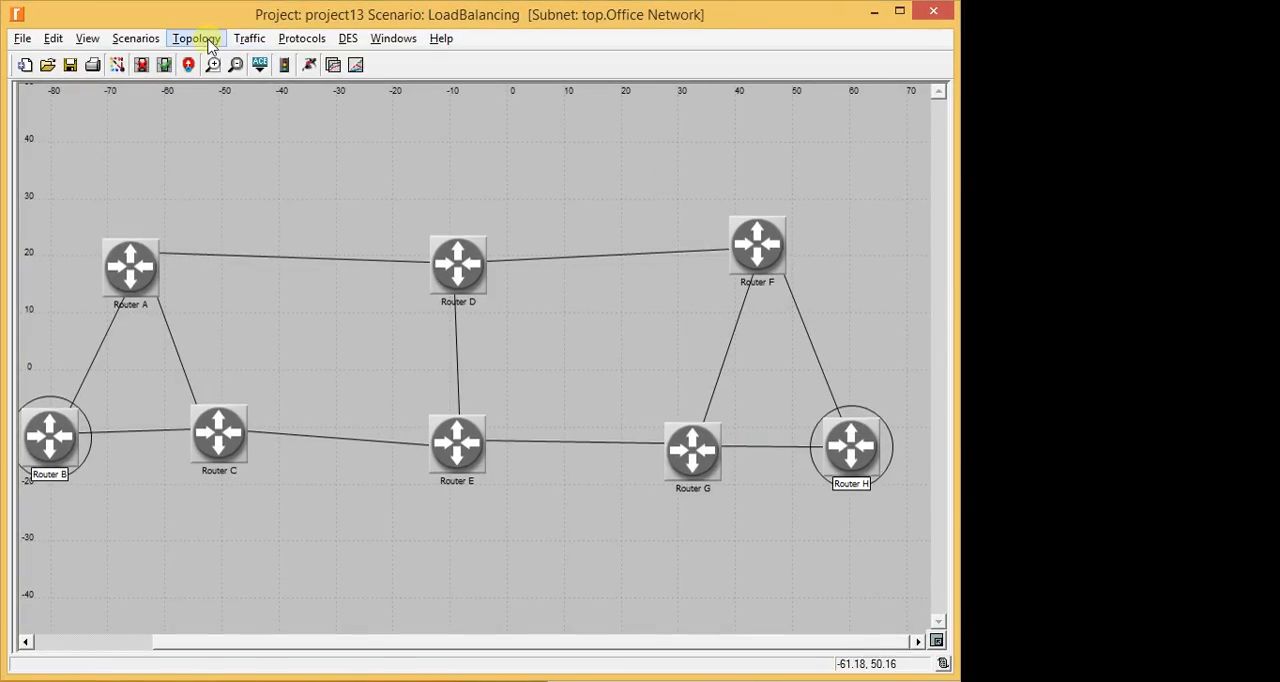
- Configure Packet-Based load balancing for the selected routers only, Router B and Router H
click(308, 42)
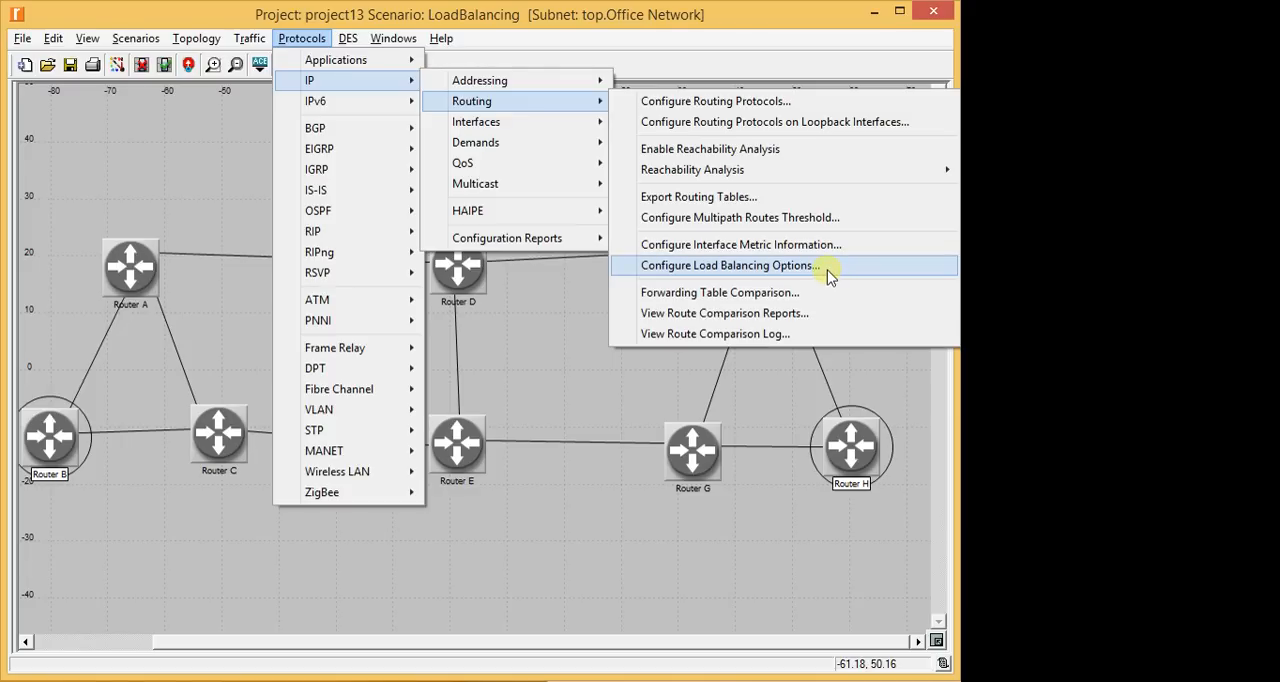
click(828, 270)
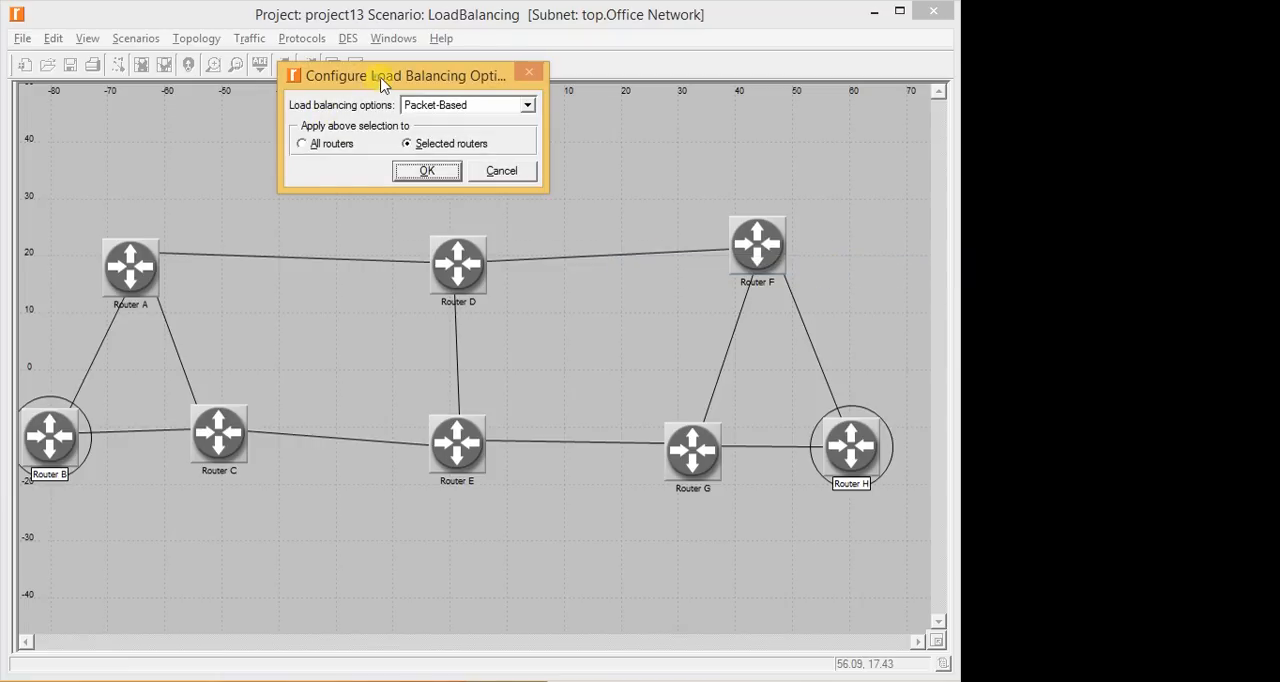
drag(381, 85, 510, 136)
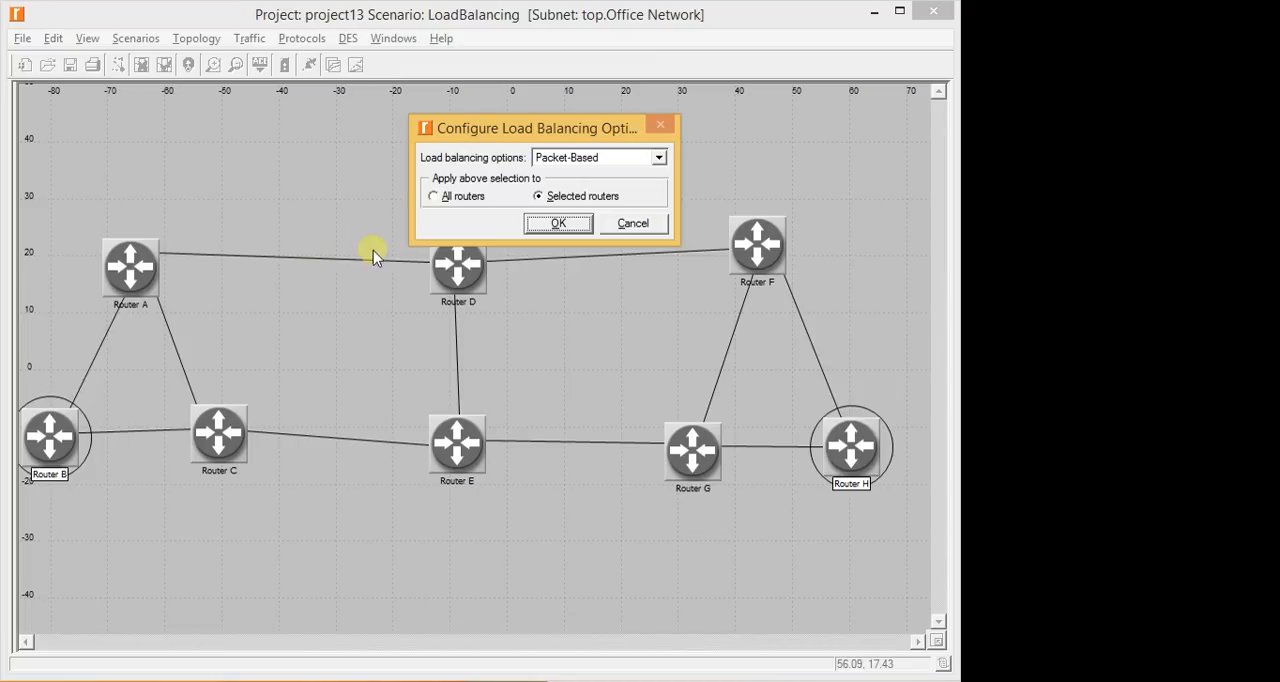
click(539, 197)
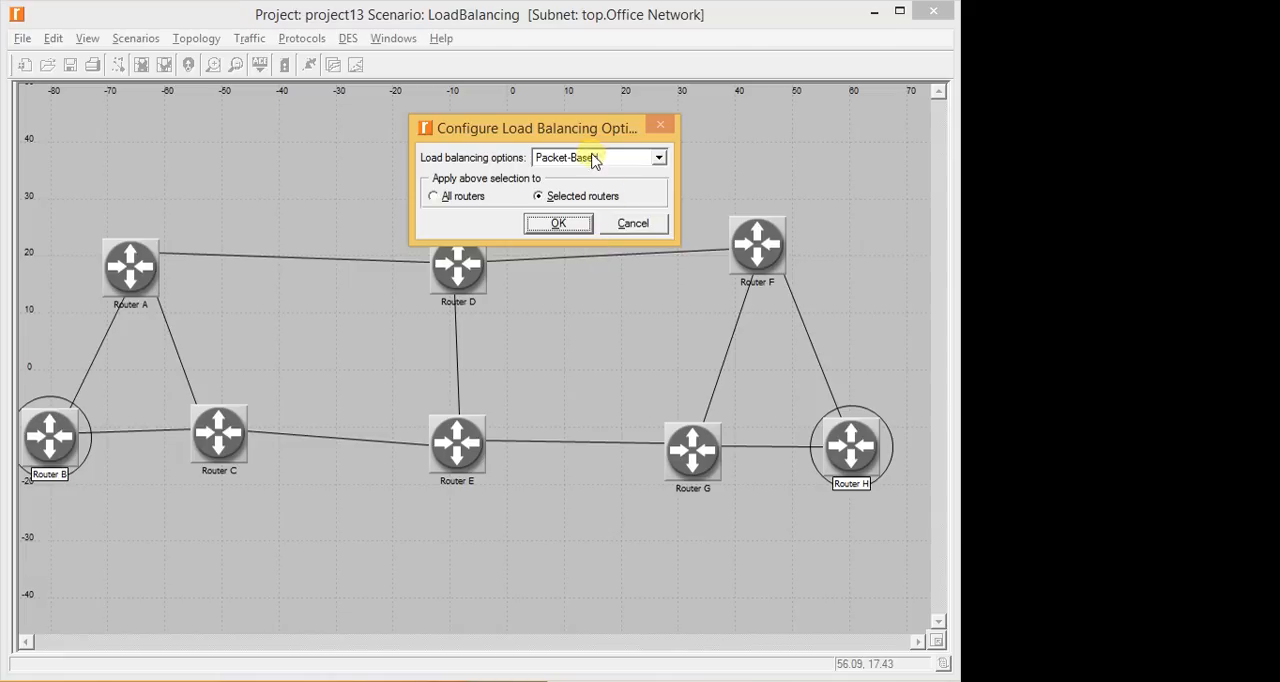
drag(568, 128, 526, 233)
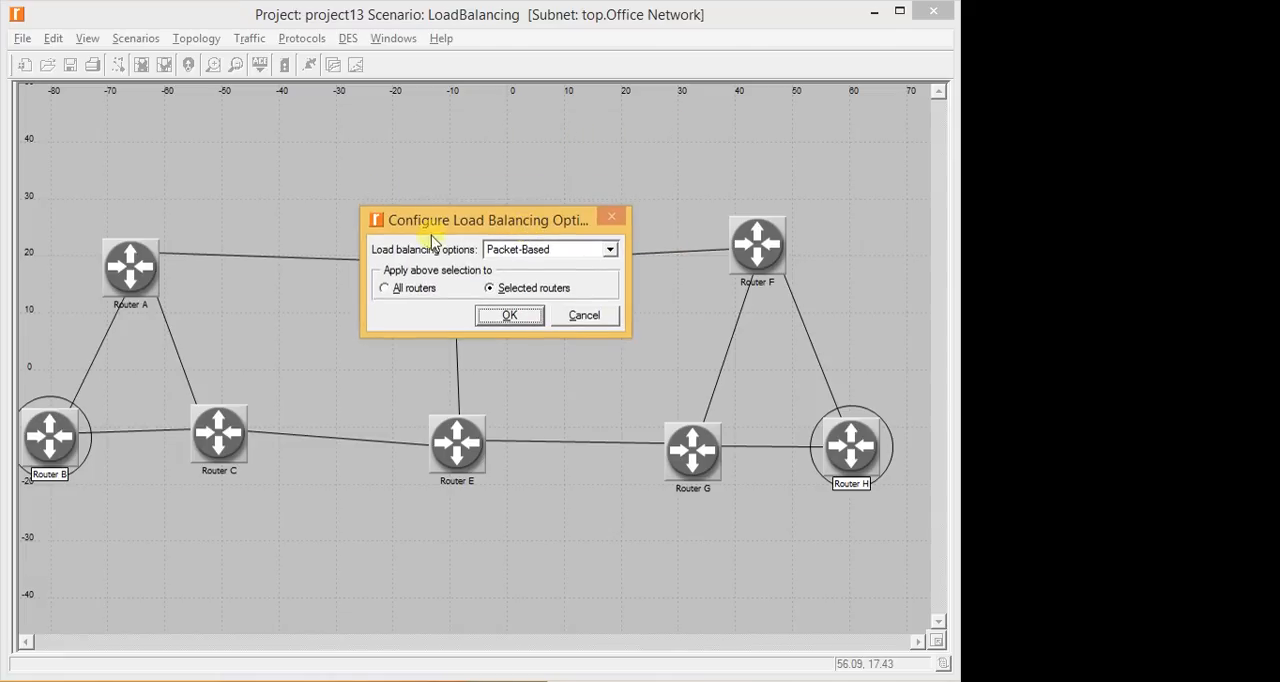
click(510, 316)
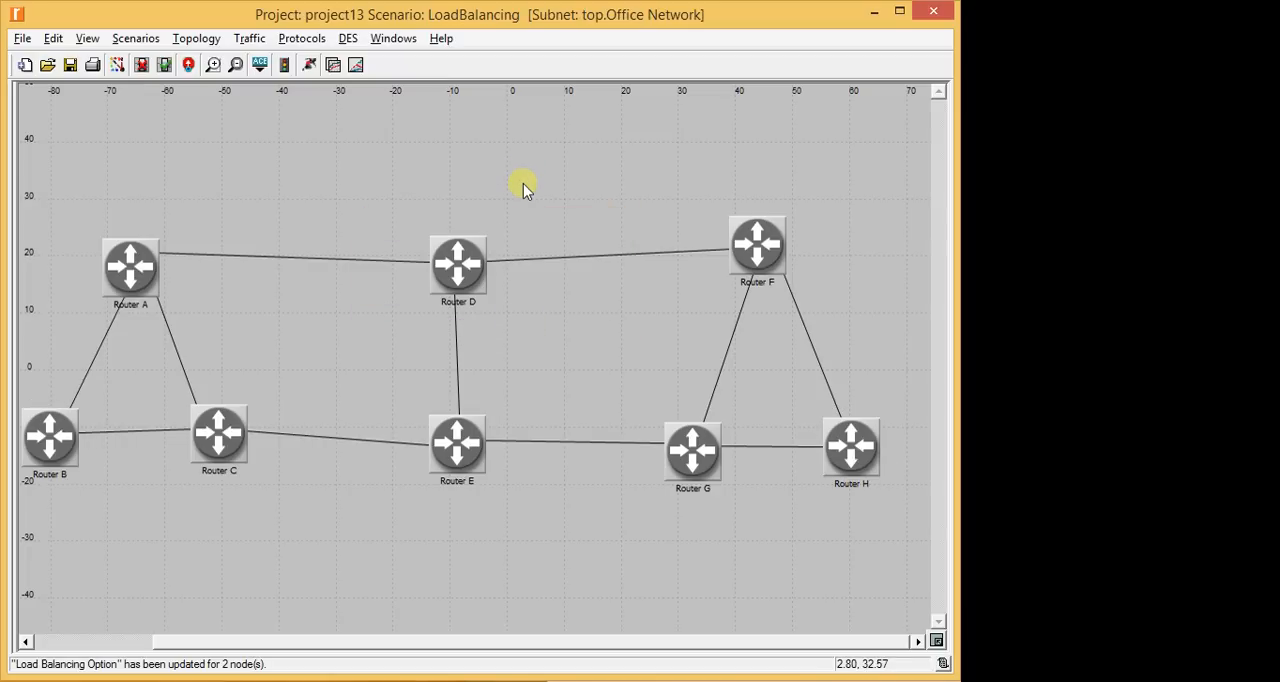
- Save the project and run the simulations by collecting results for scenario1, Areas and LoadBalancing
key(ctrl+s)
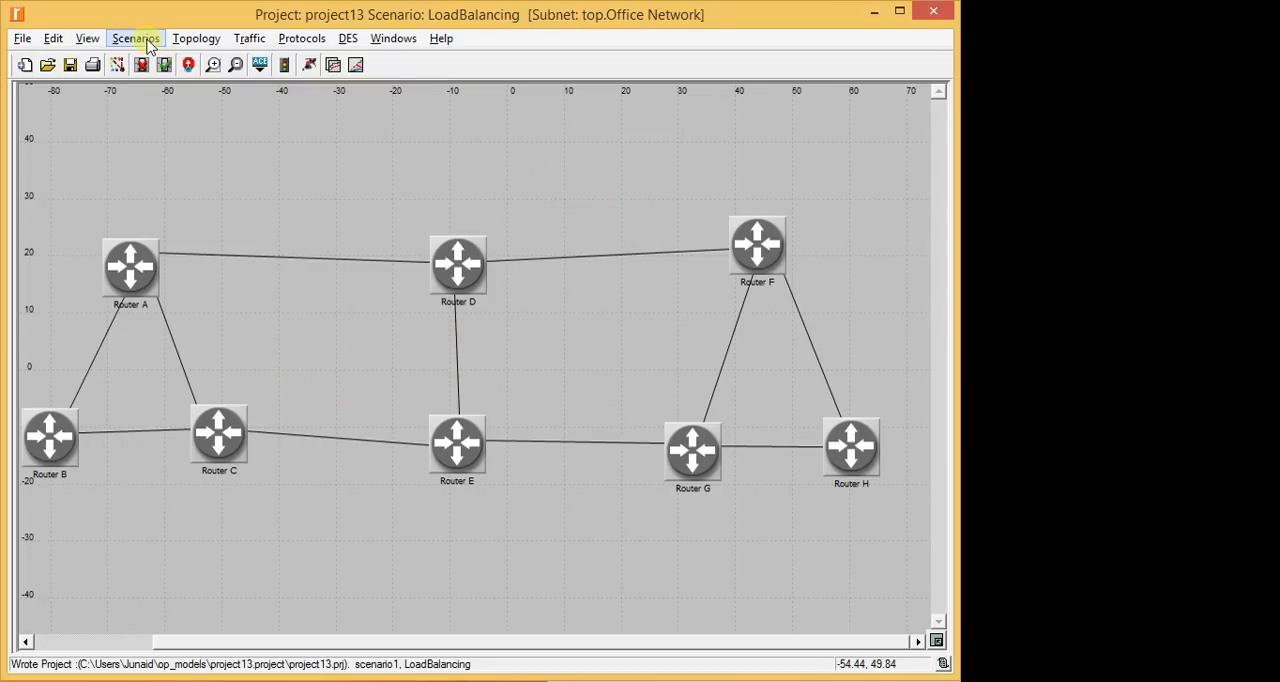
click(147, 45)
click(165, 99)
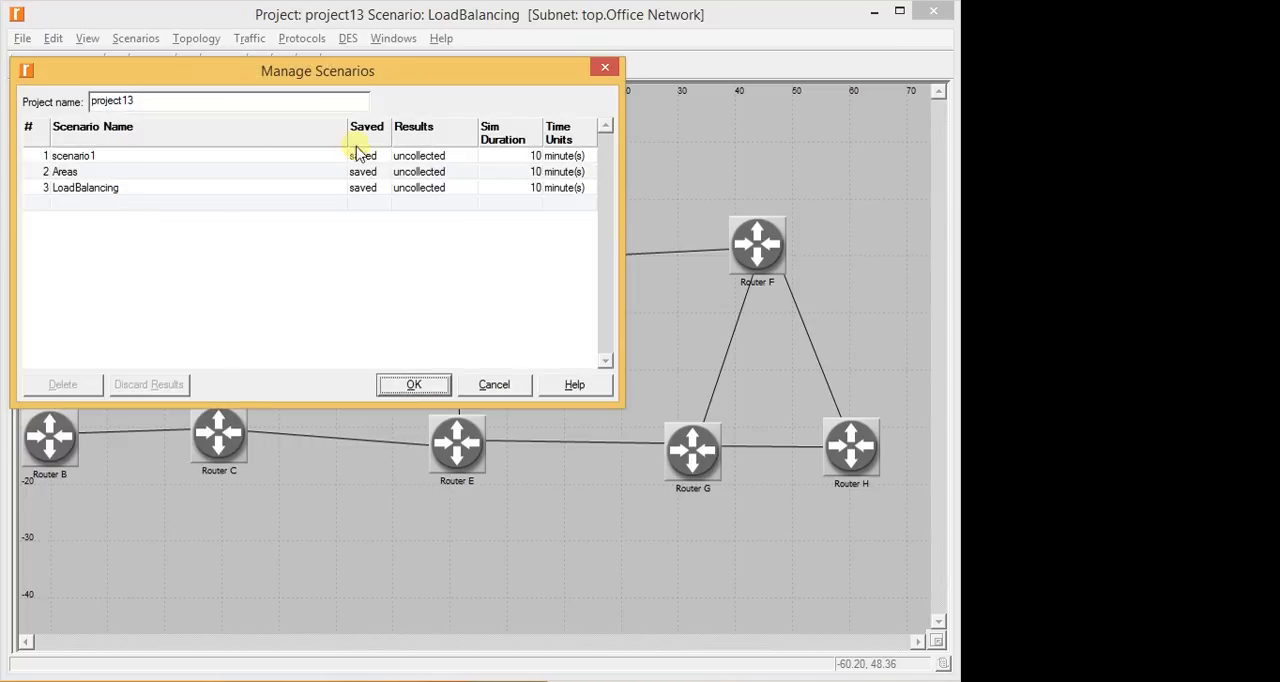
right_click(436, 128)
click(416, 134)
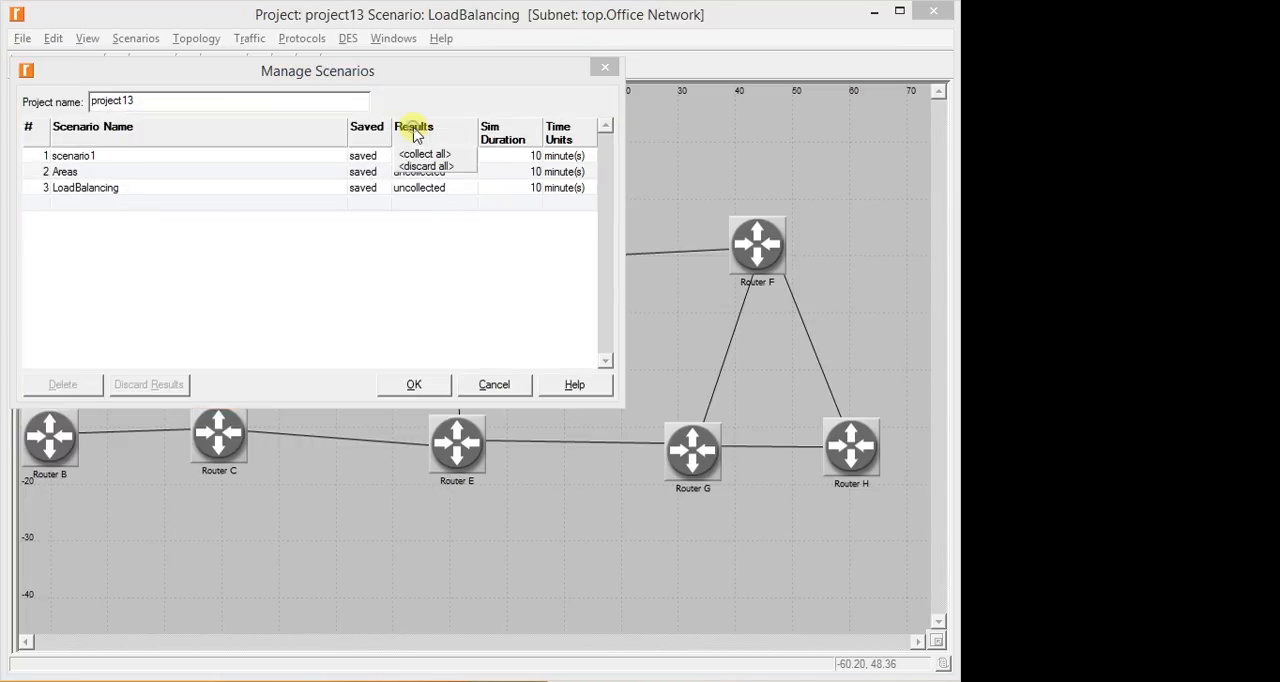
click(424, 154)
click(414, 384)
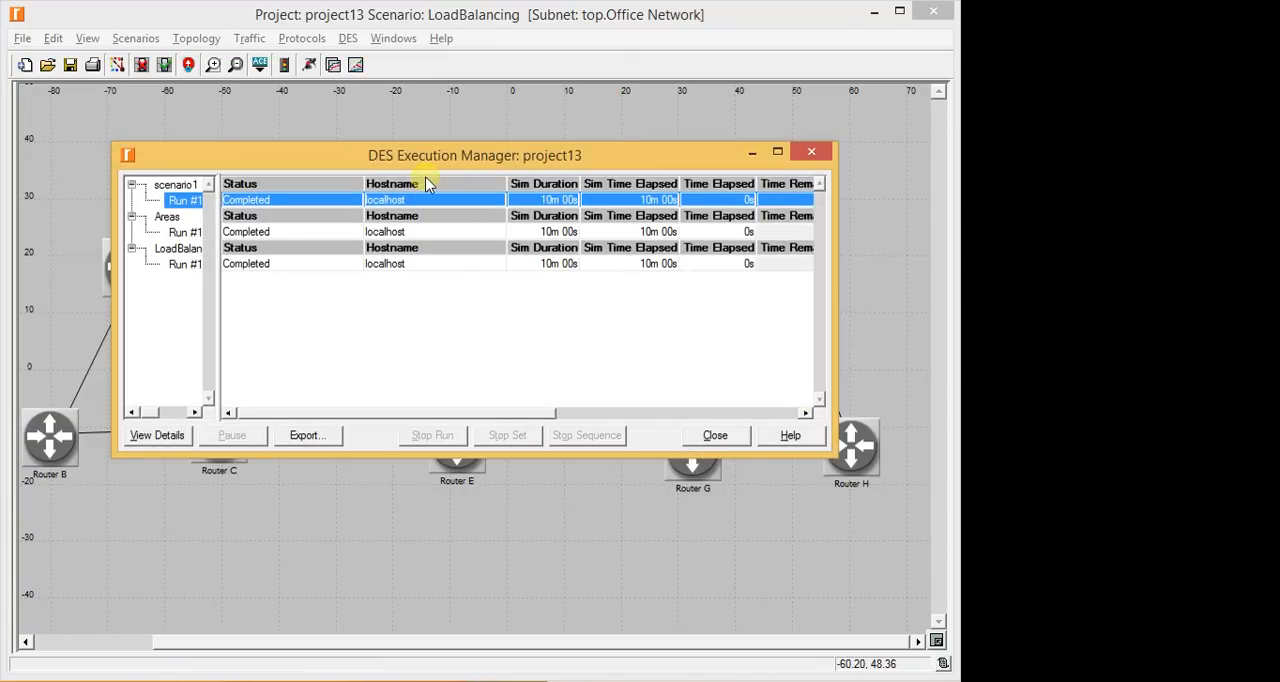
click(719, 435)
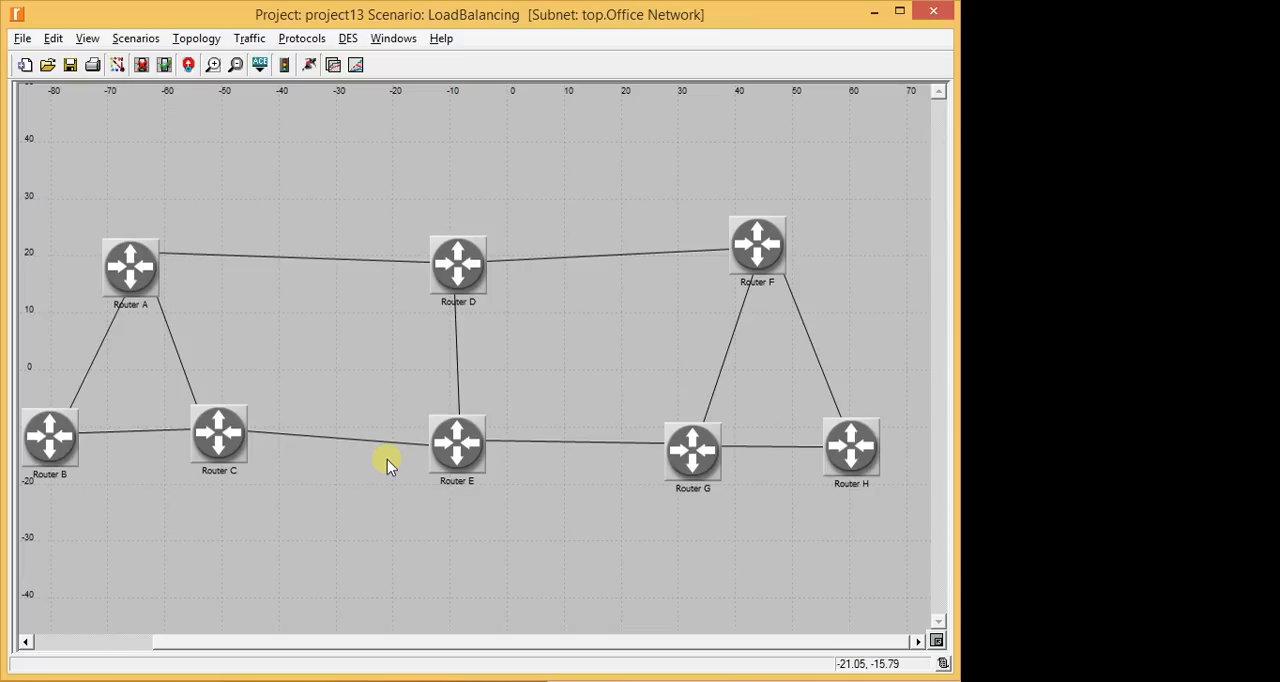
- Rerun the simulations by setting the results of all scenarios to collect again, and close the execution manager when done
click(137, 38)
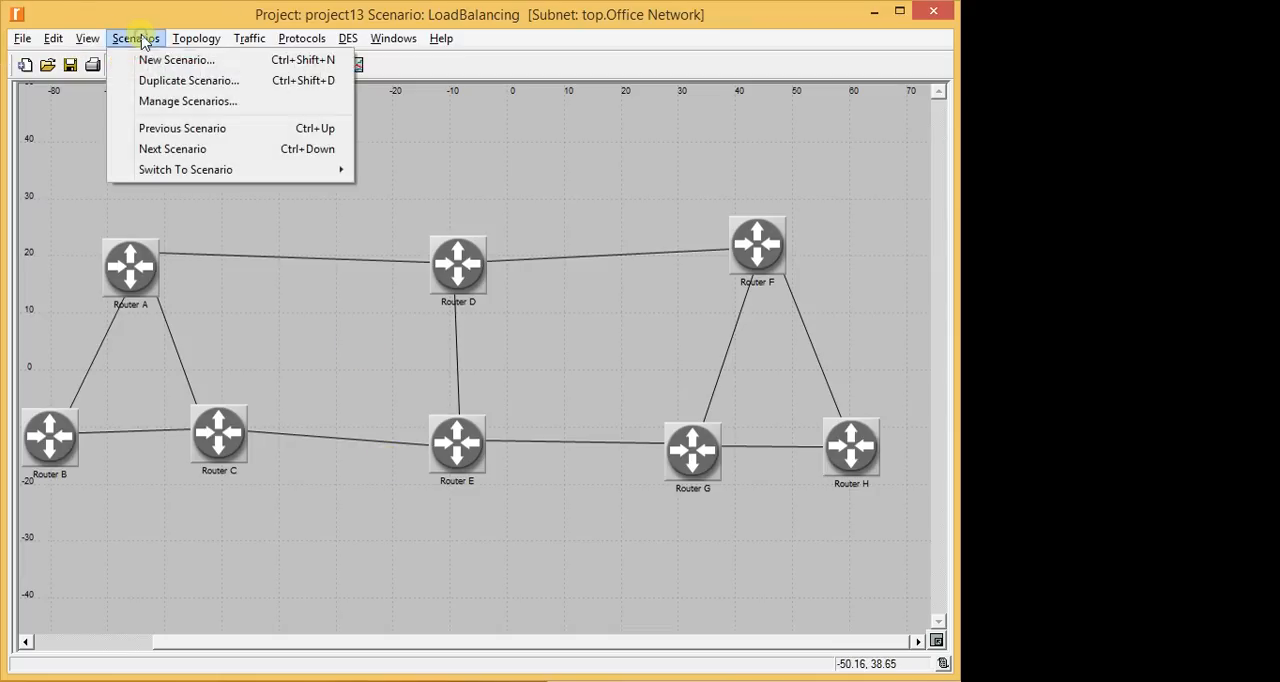
click(170, 110)
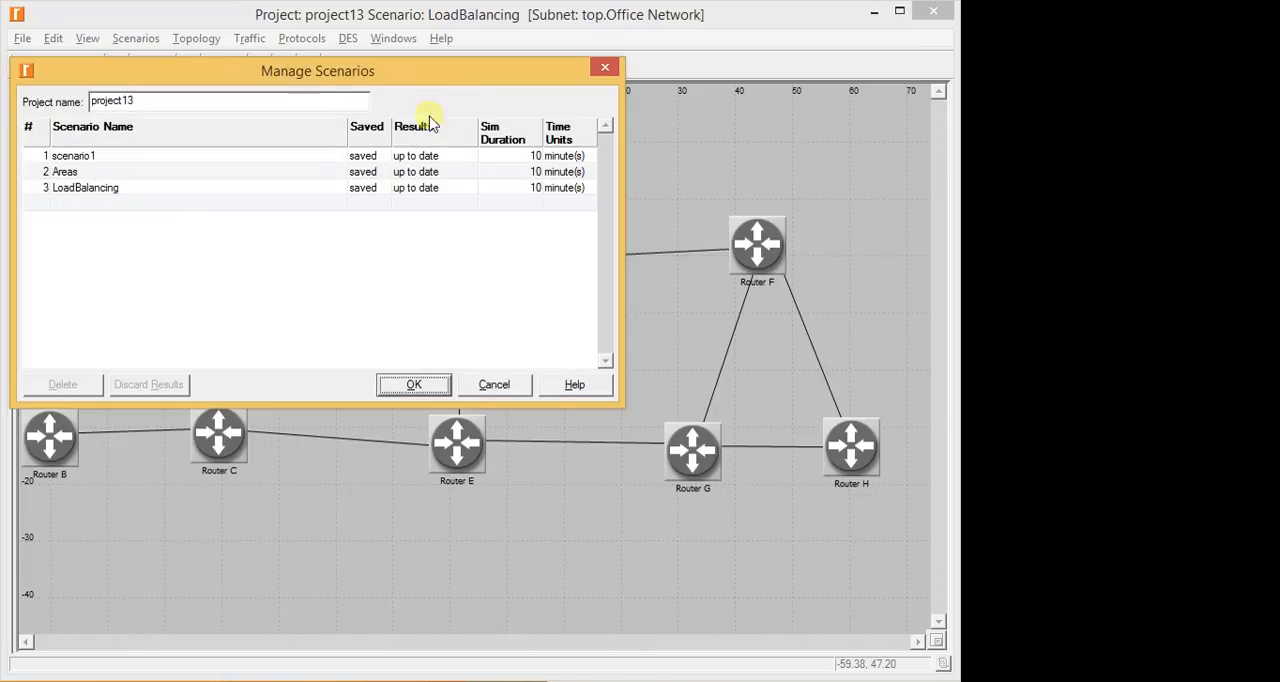
click(414, 131)
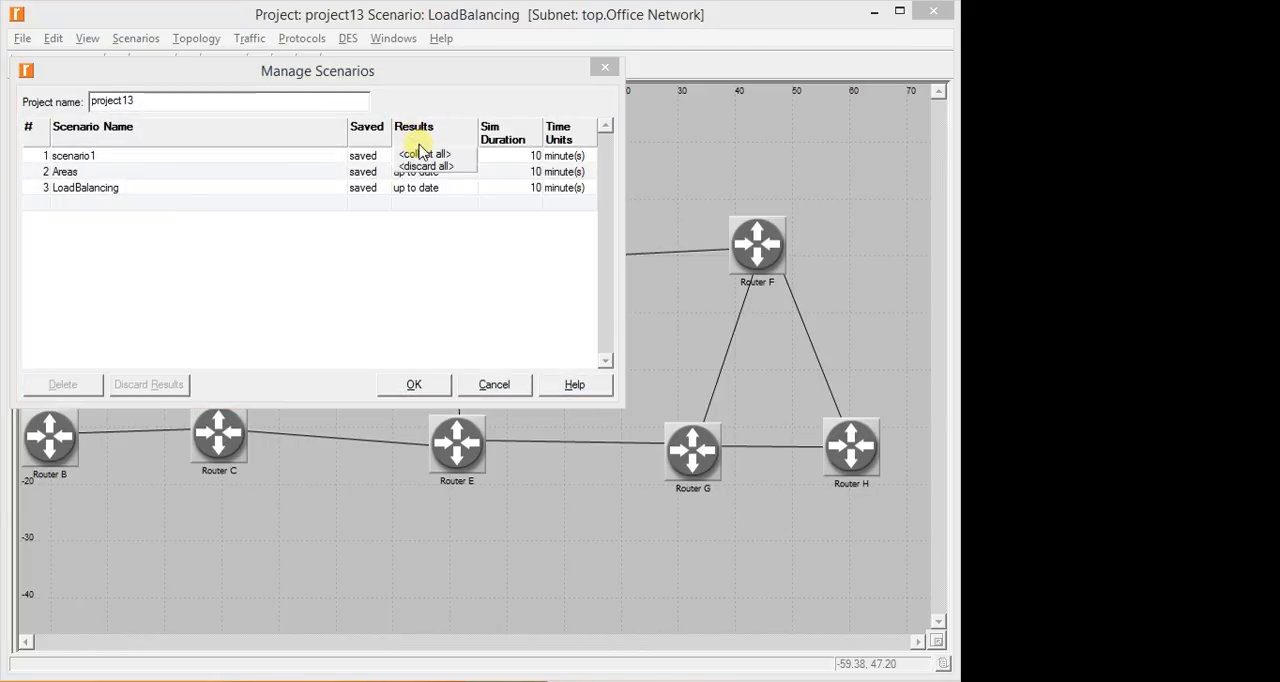
click(423, 154)
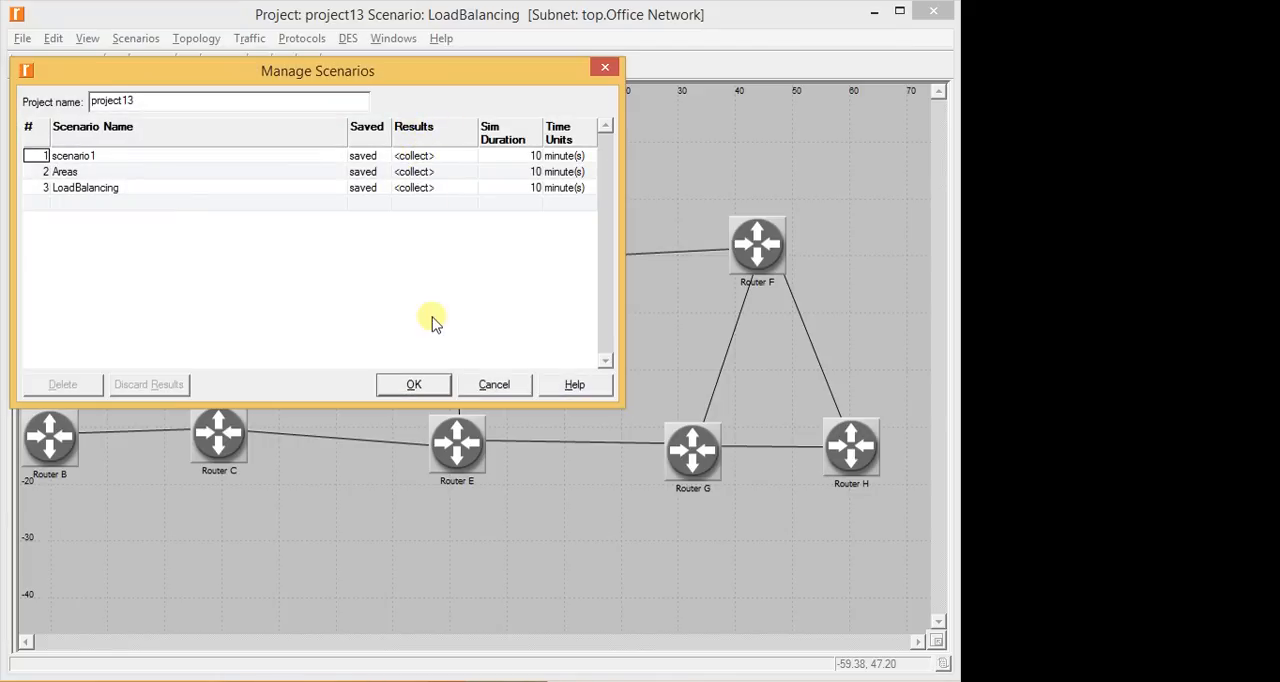
click(417, 392)
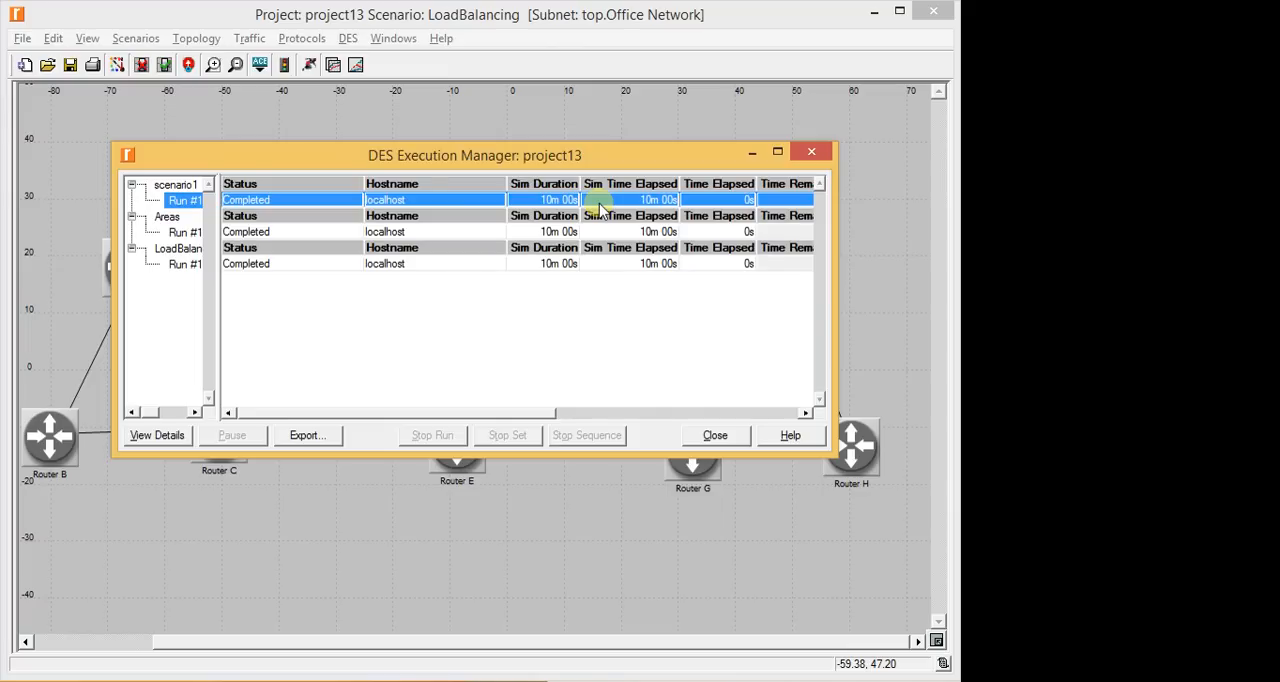
click(811, 151)
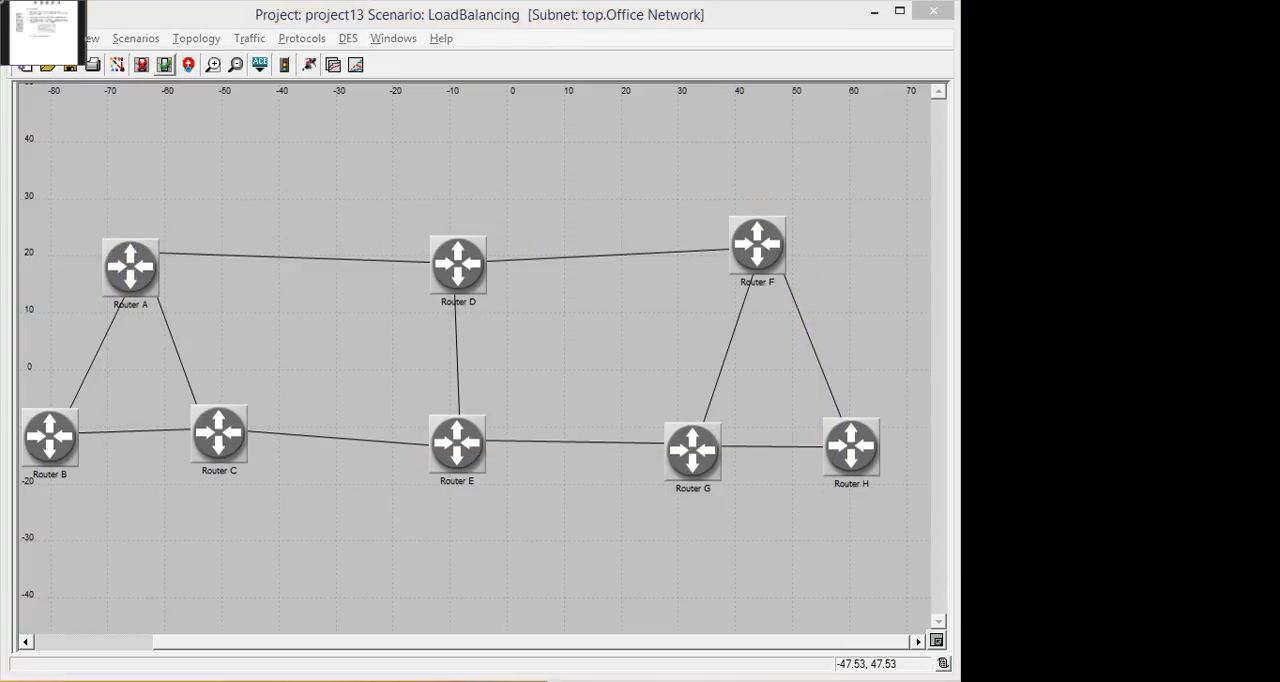
- Read the lab manual's View the Results section on displaying routes in the No_Areas scenario, and return to the network editor
click(40, 30)
scroll(629, 246, down, 5)
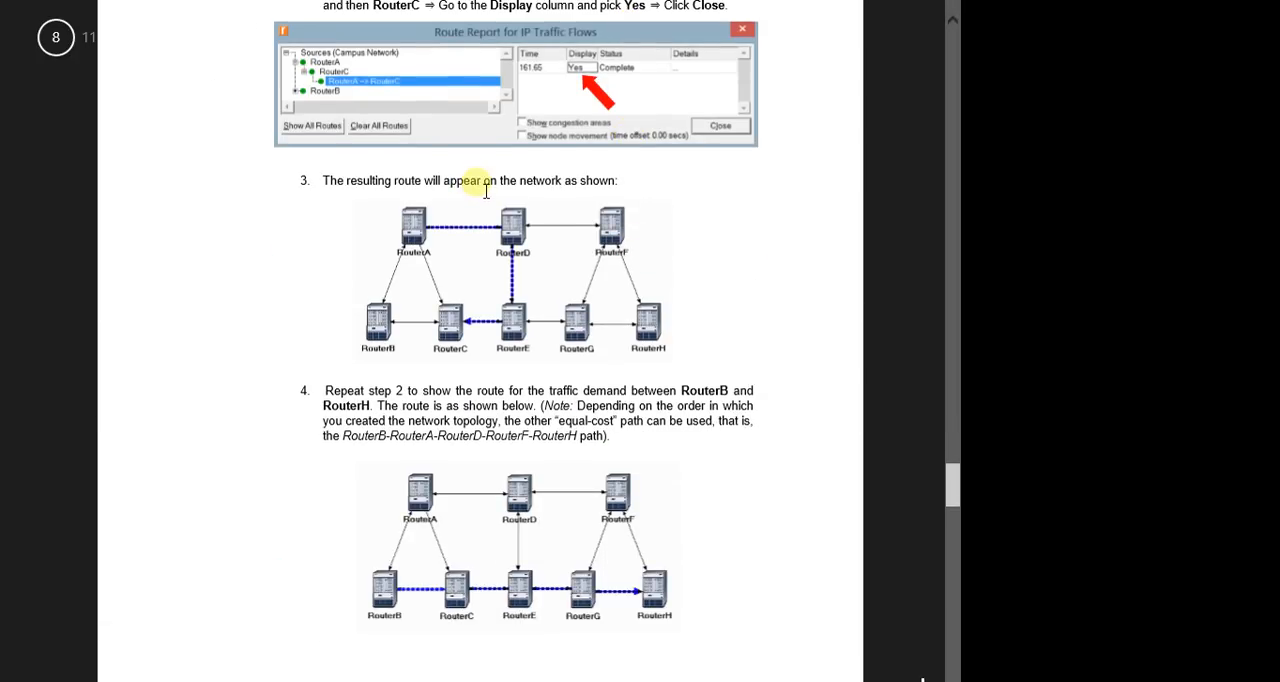
scroll(486, 190, up, 2)
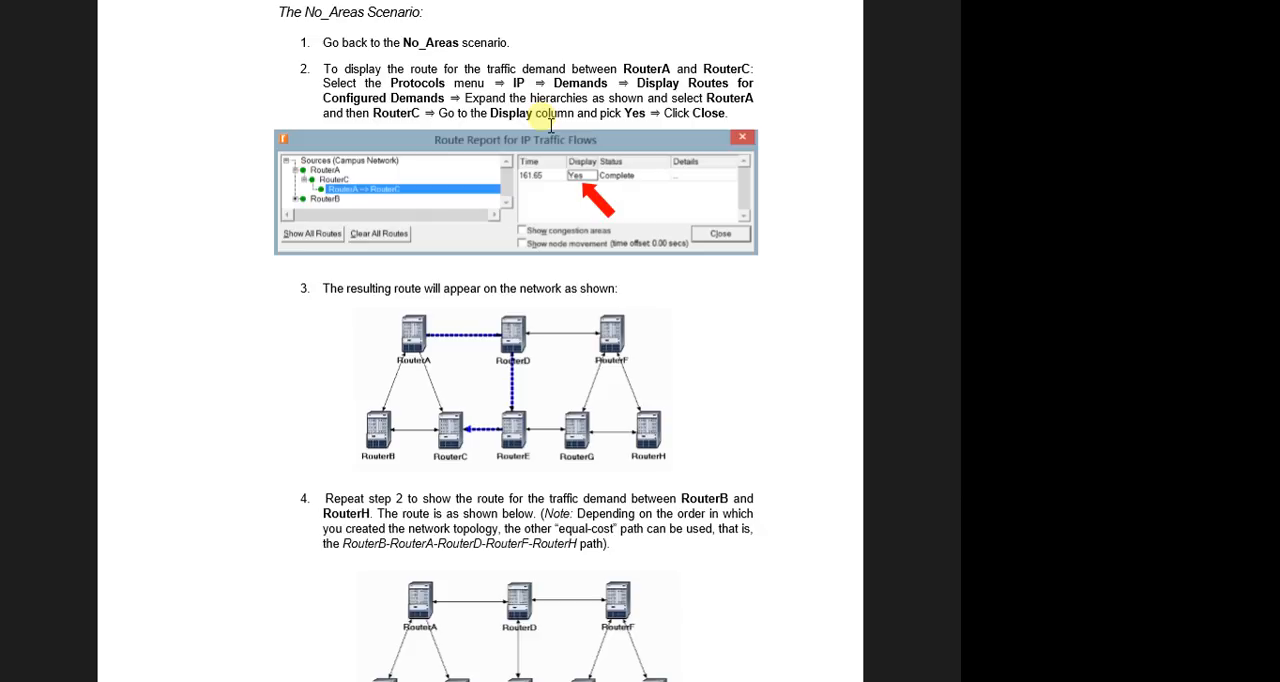
scroll(548, 137, down, 2)
scroll(548, 137, up, 6)
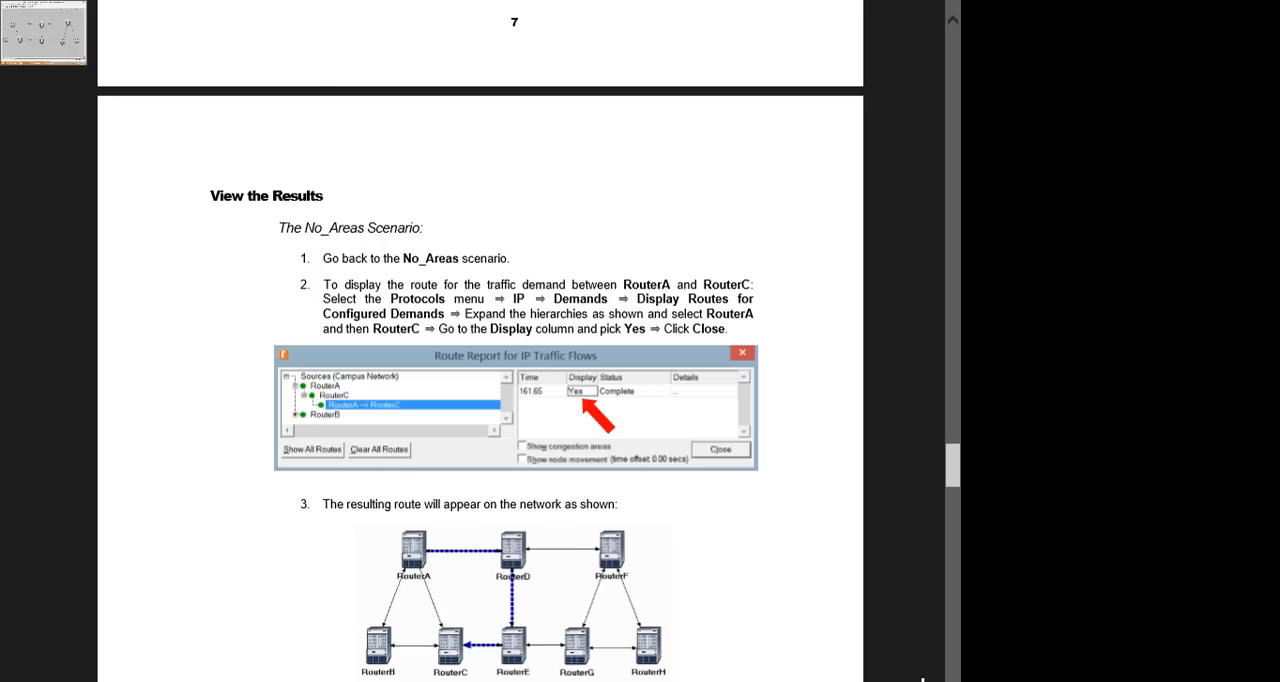
click(20, 20)
click(138, 40)
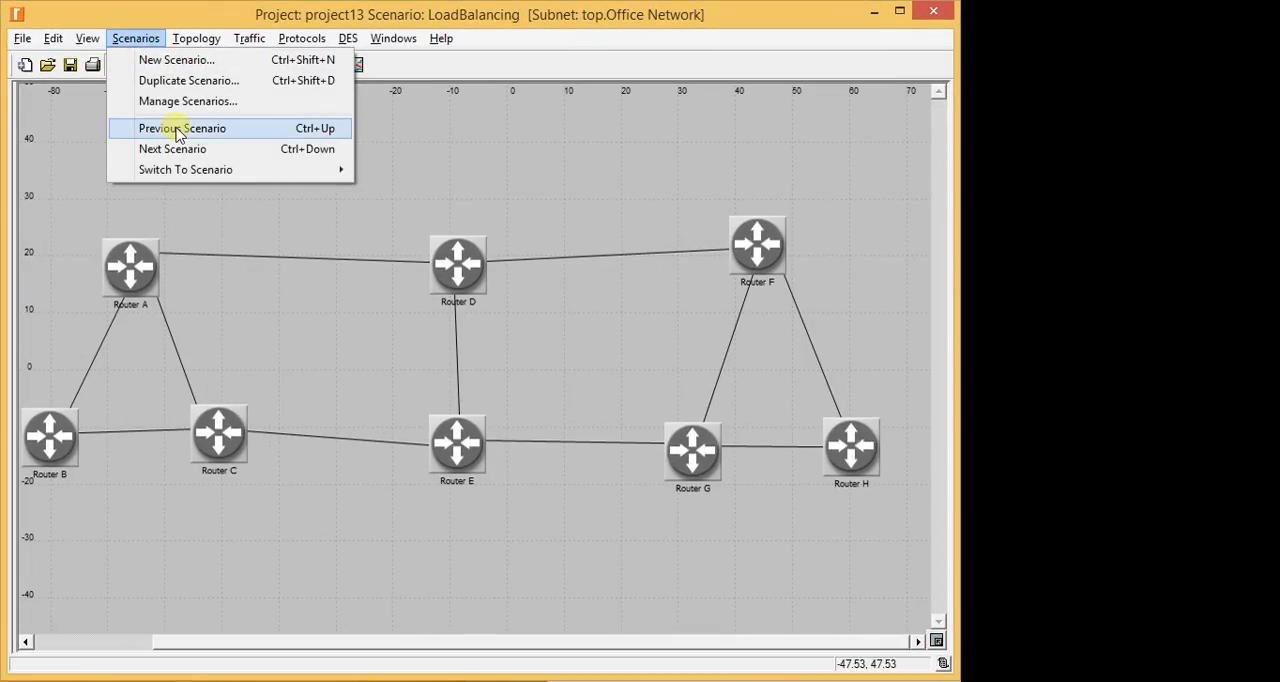
click(176, 130)
click(137, 38)
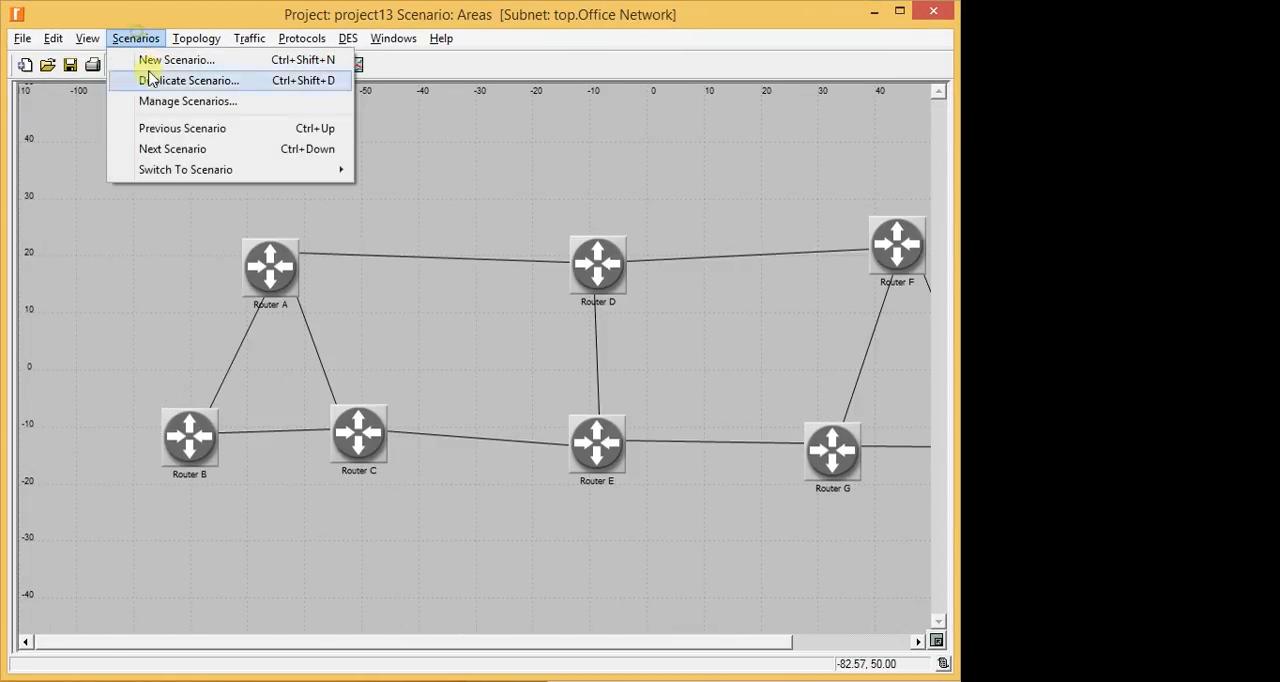
click(190, 148)
- Switch the project from the LoadBalancing scenario to scenario1
click(140, 40)
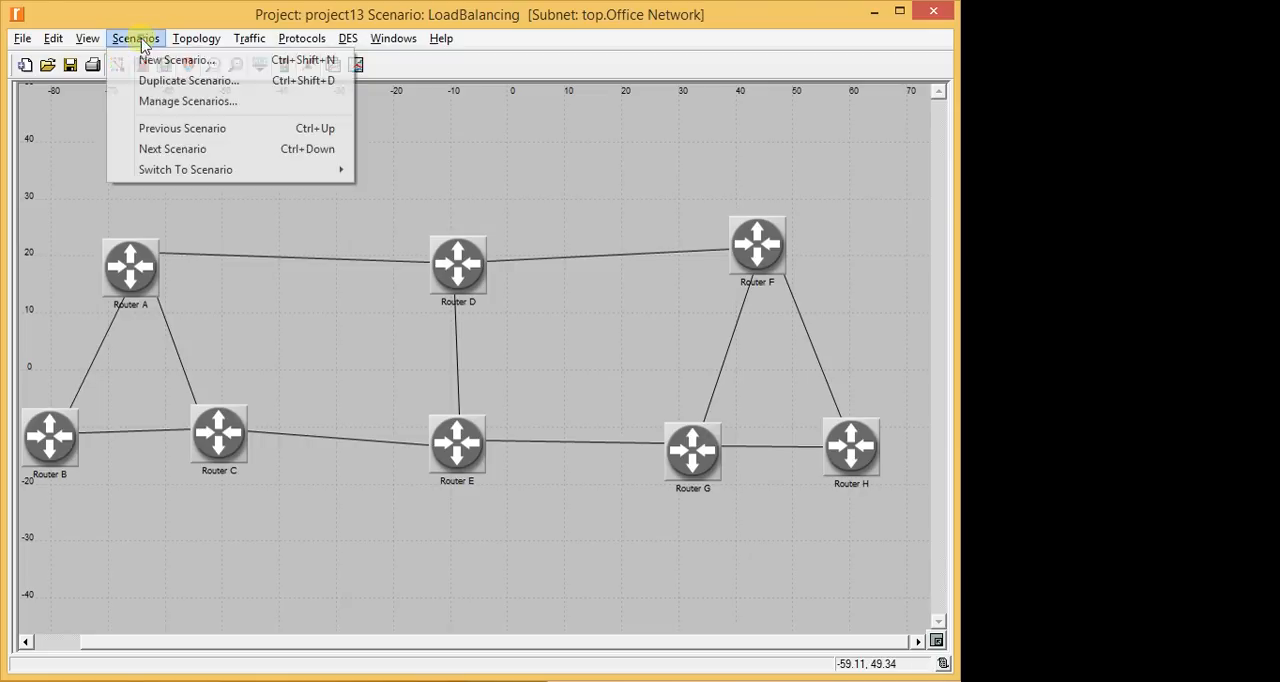
mouse_move(294, 181)
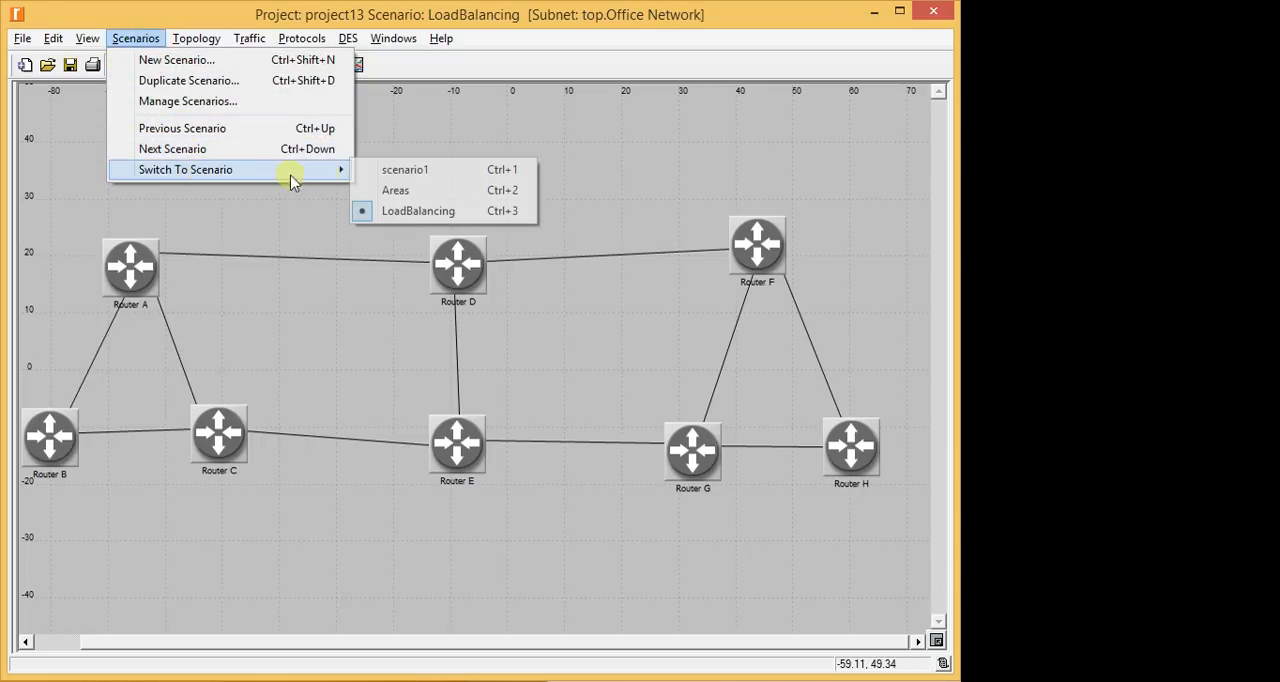
click(408, 172)
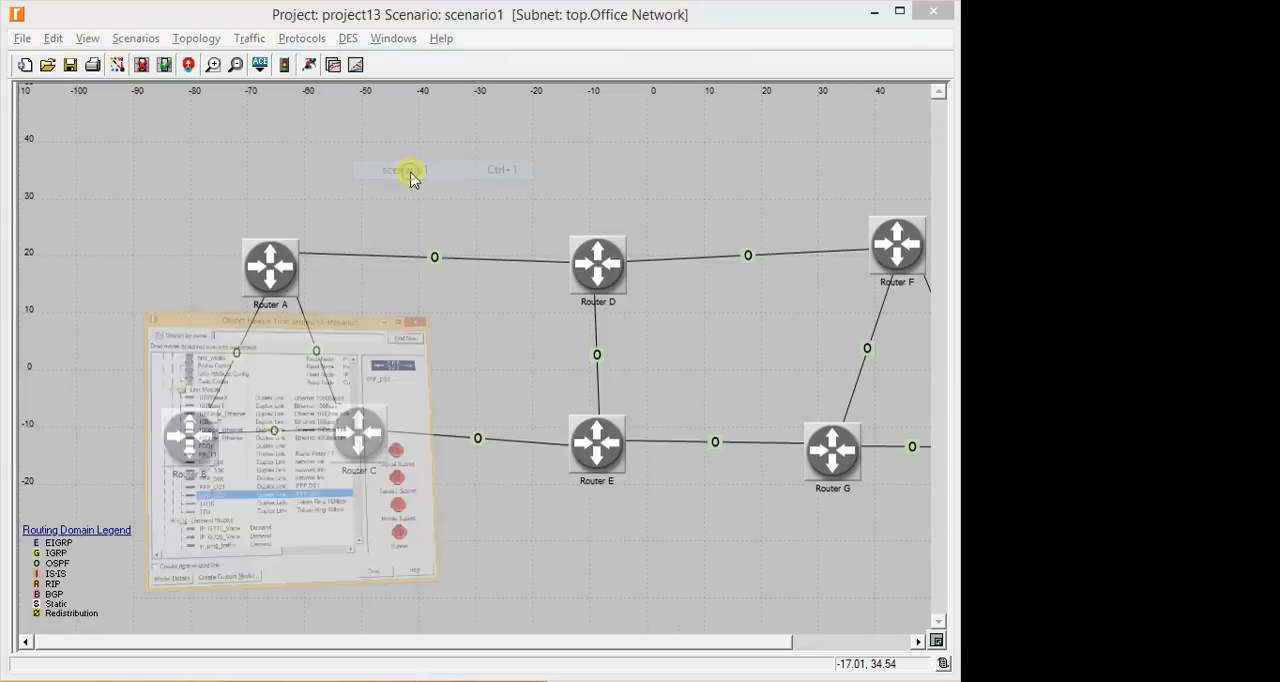
- Check the lab manual's steps for displaying the RouterA to RouterC demand route, and return to the network editor
click(695, 24)
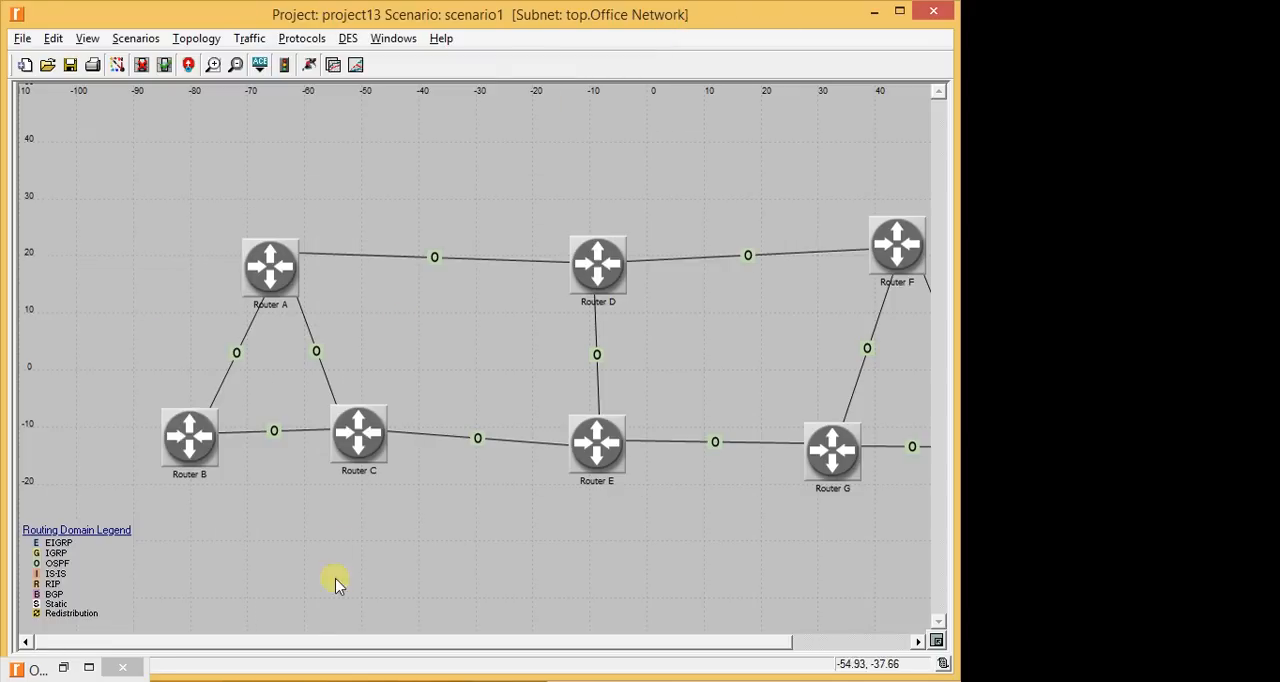
drag(329, 643, 423, 643)
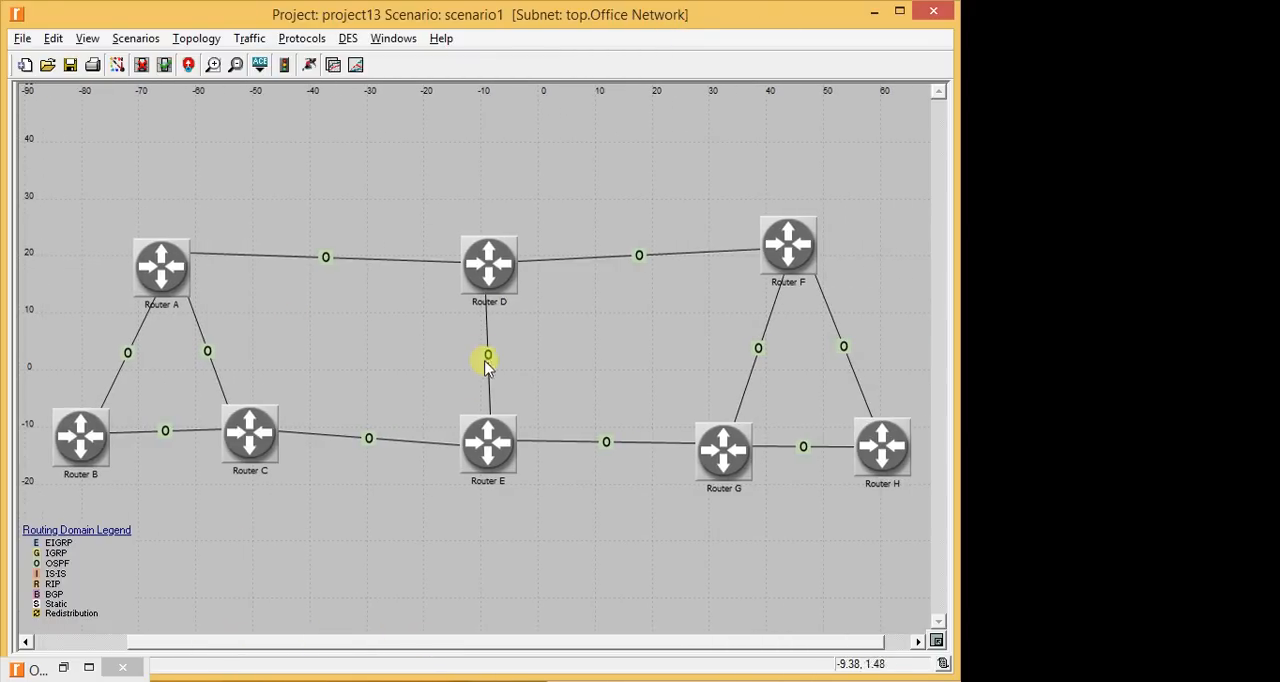
key(alt+Tab)
scroll(254, 180, down, 1)
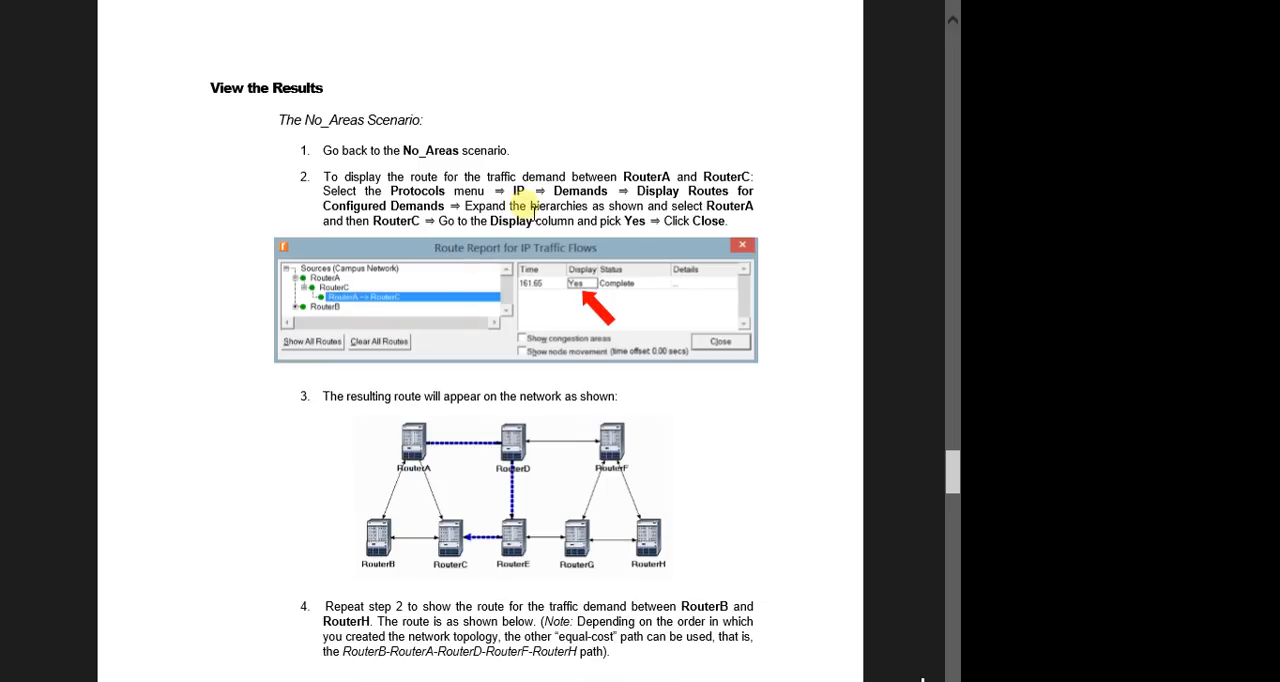
key(alt+Tab)
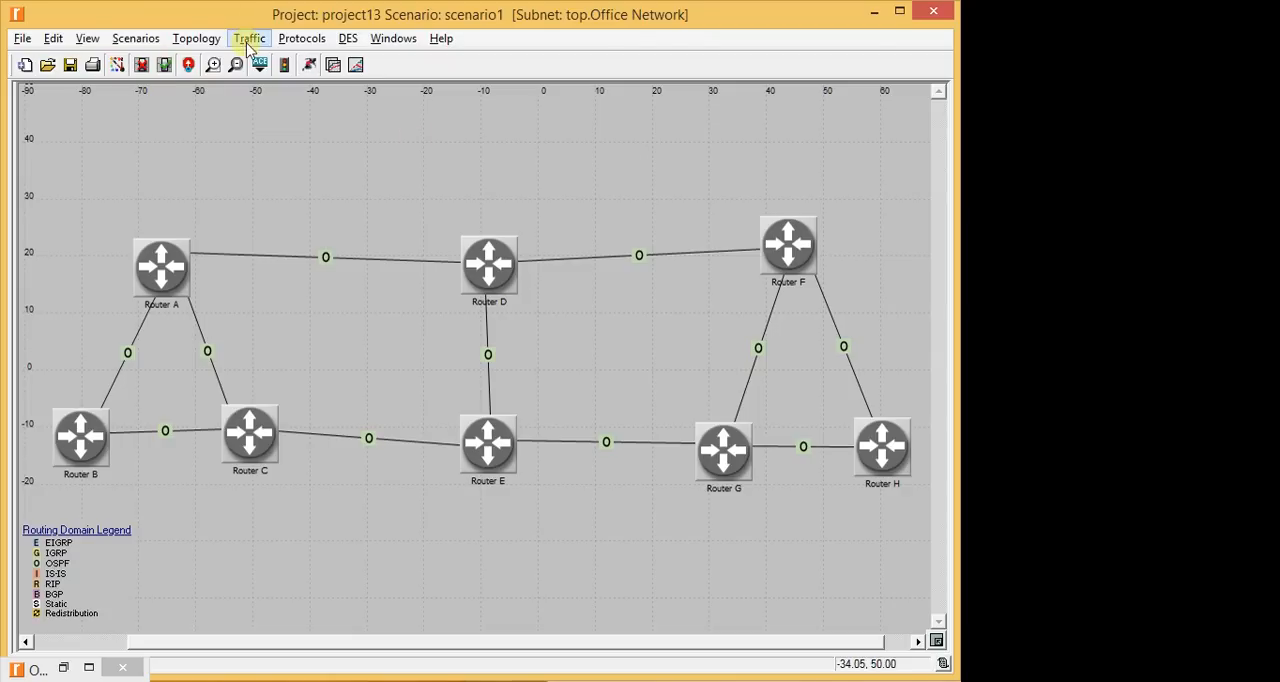
- Open the route report for configured IP demands and display the Router A to Router C route on the network
click(303, 45)
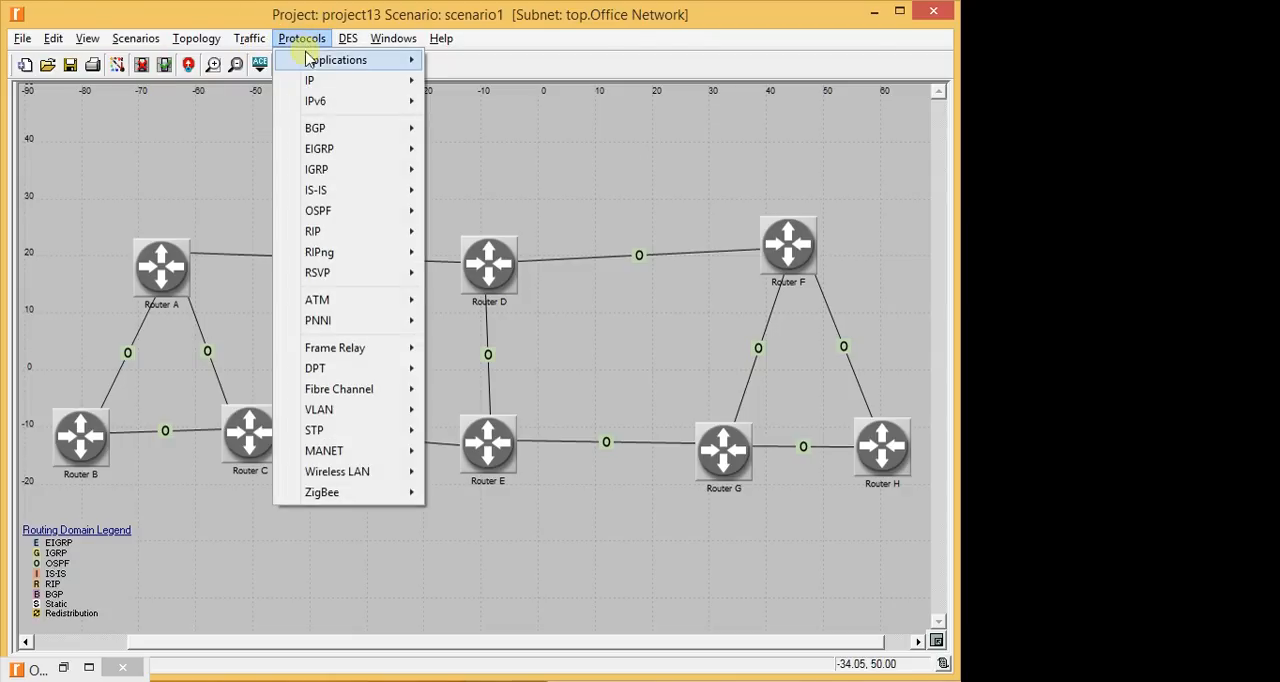
mouse_move(323, 82)
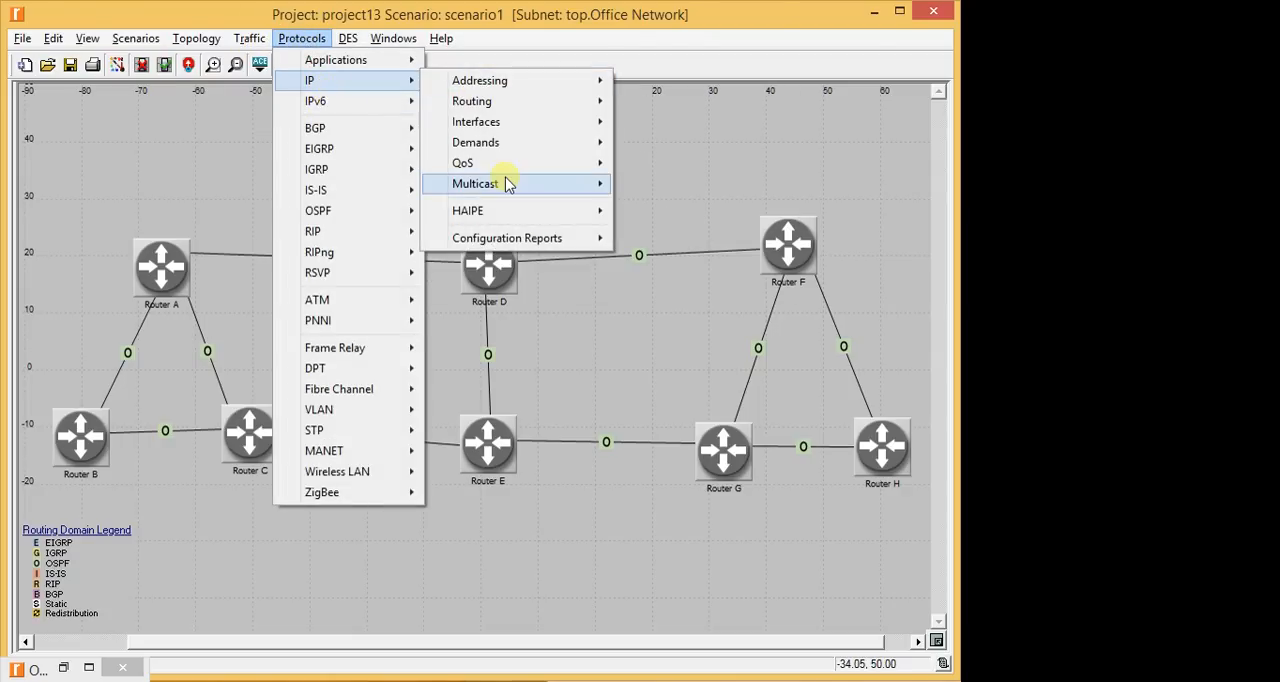
mouse_move(511, 148)
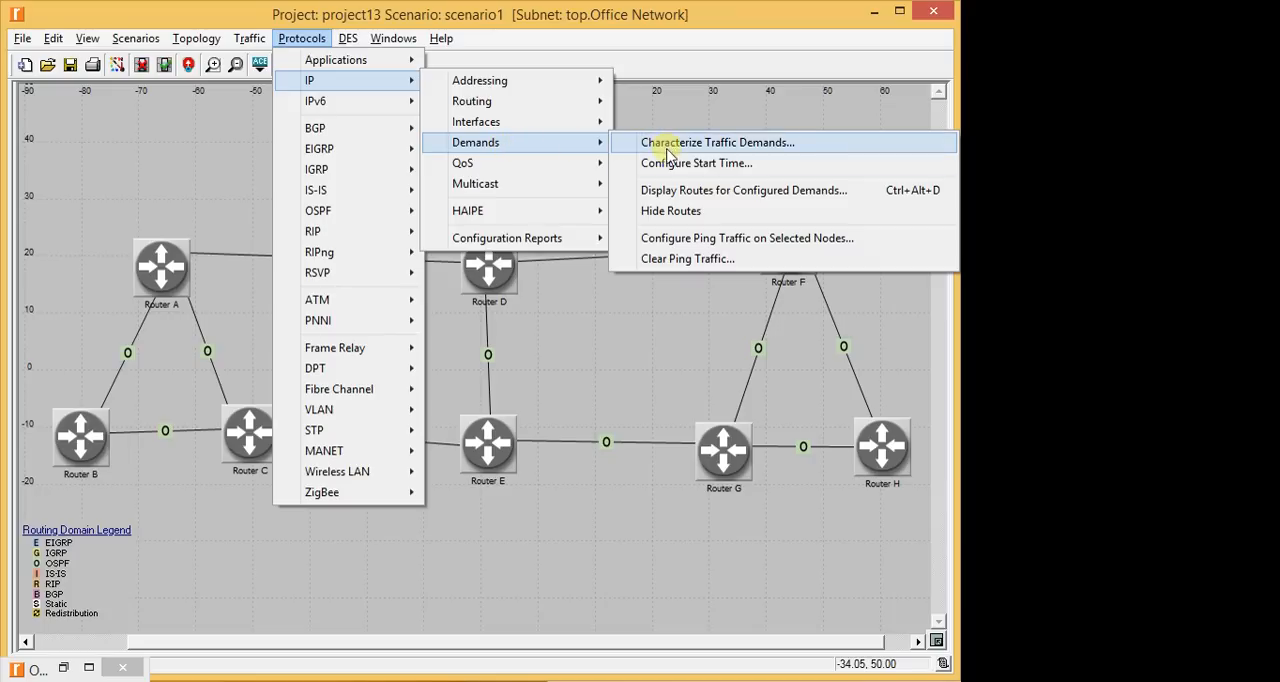
click(672, 196)
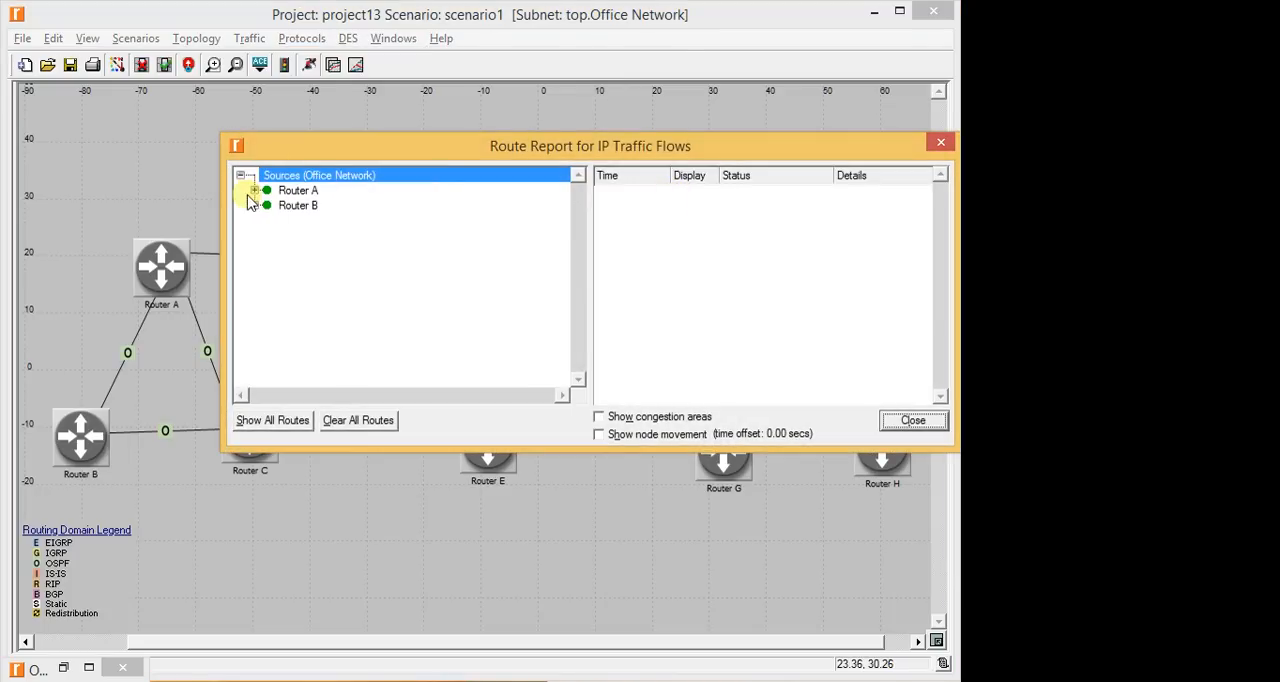
click(254, 190)
click(268, 205)
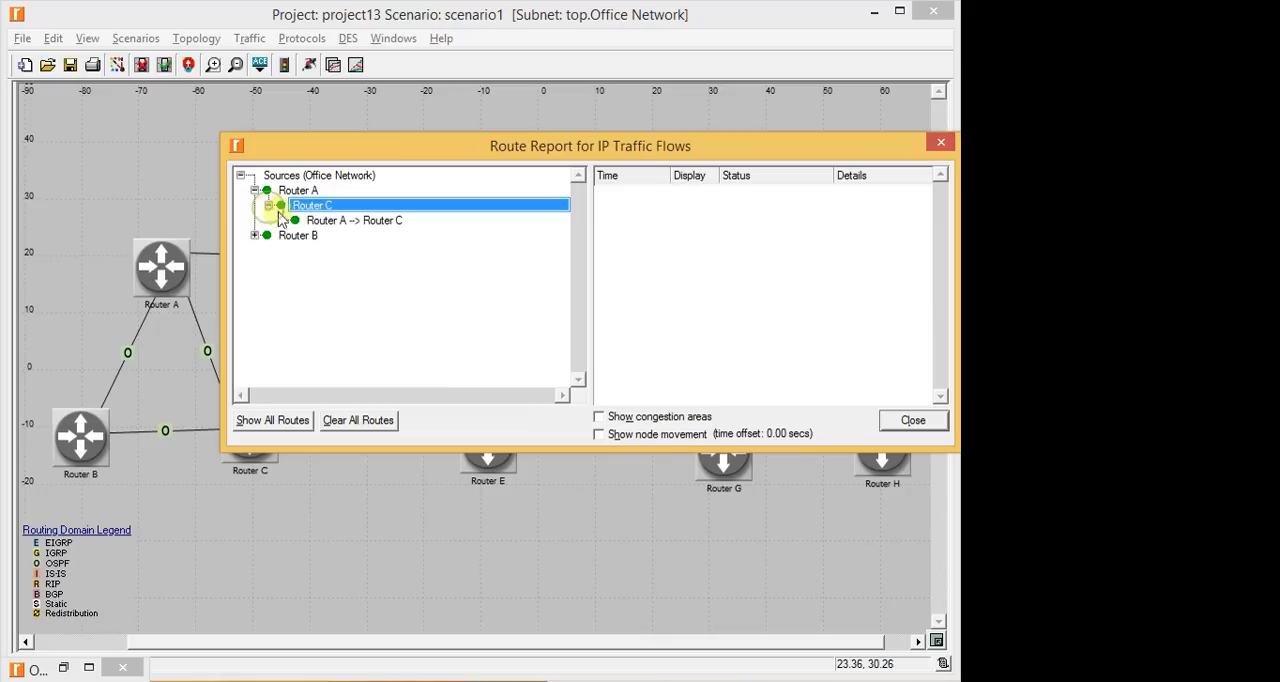
click(331, 221)
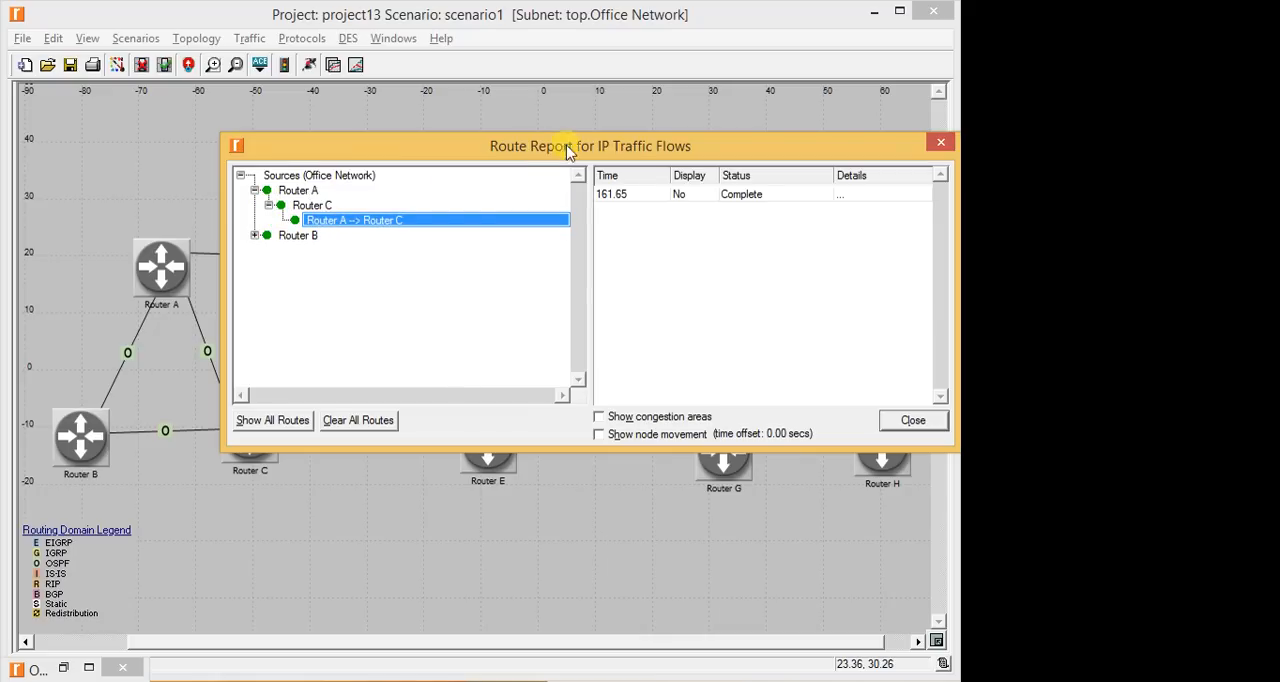
drag(677, 150, 599, 517)
click(656, 214)
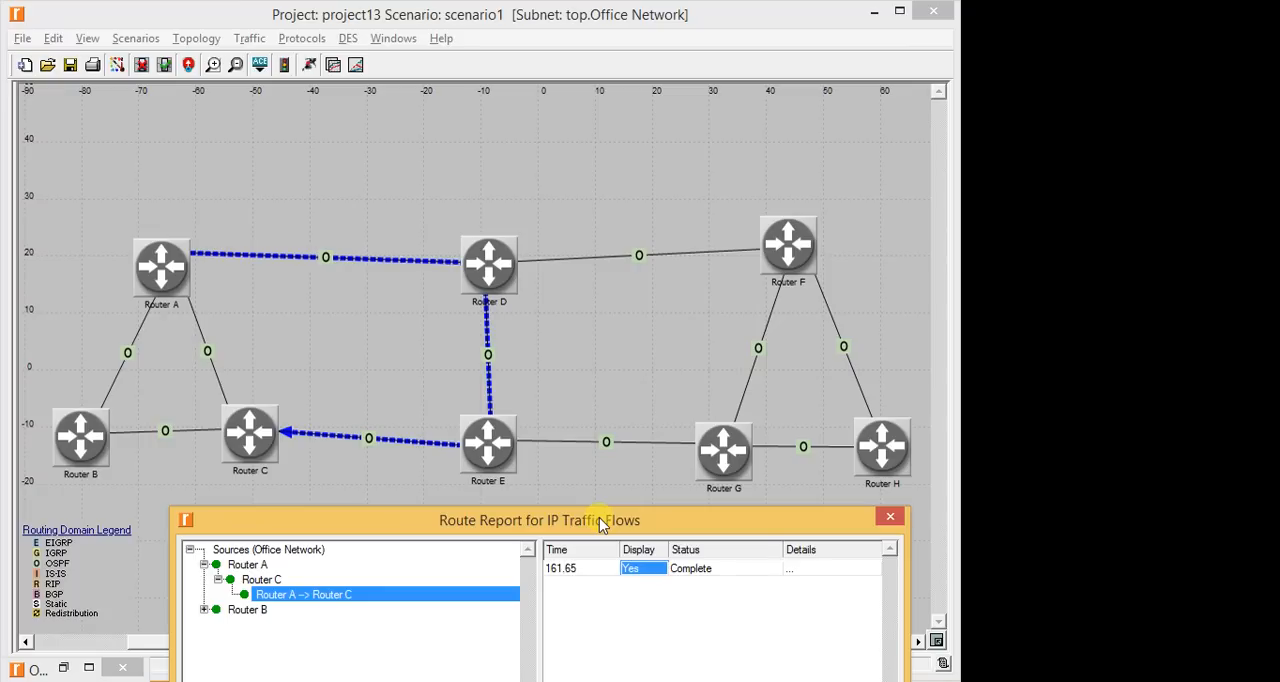
- Hide the displayed Router A to Router C route and close the route report
click(651, 567)
click(640, 580)
click(890, 516)
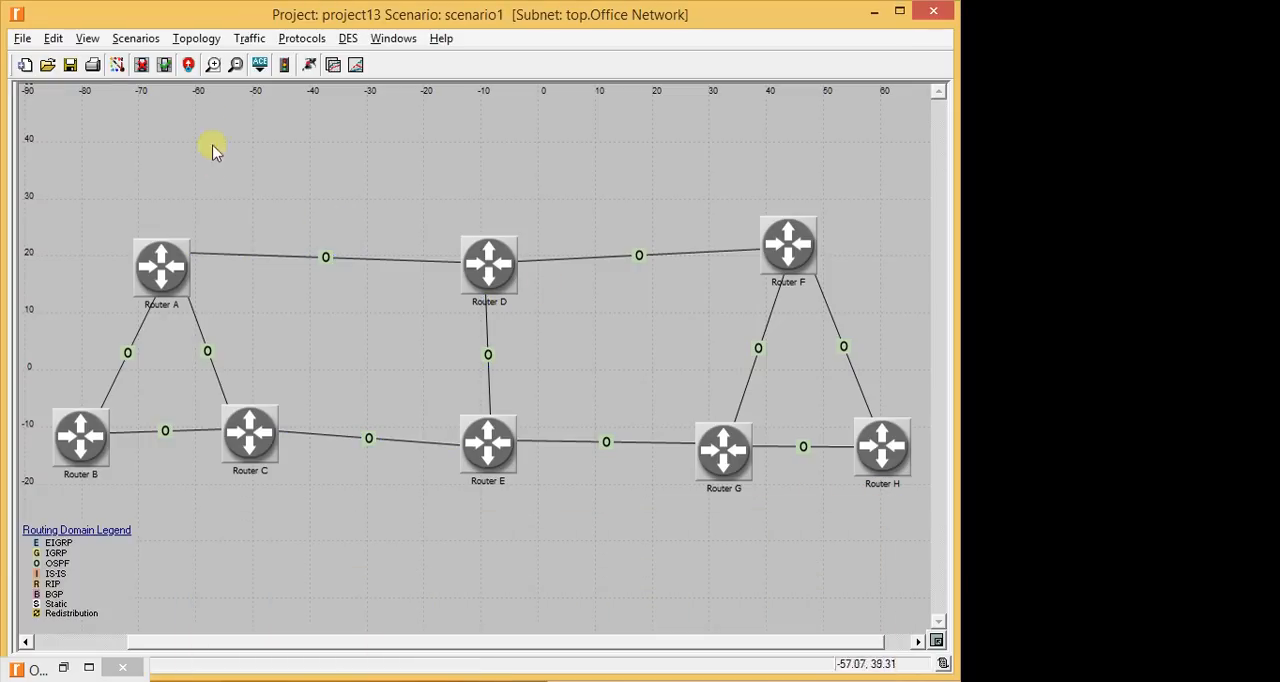
- Reopen the route report for the configured IP demands of scenario1
click(303, 38)
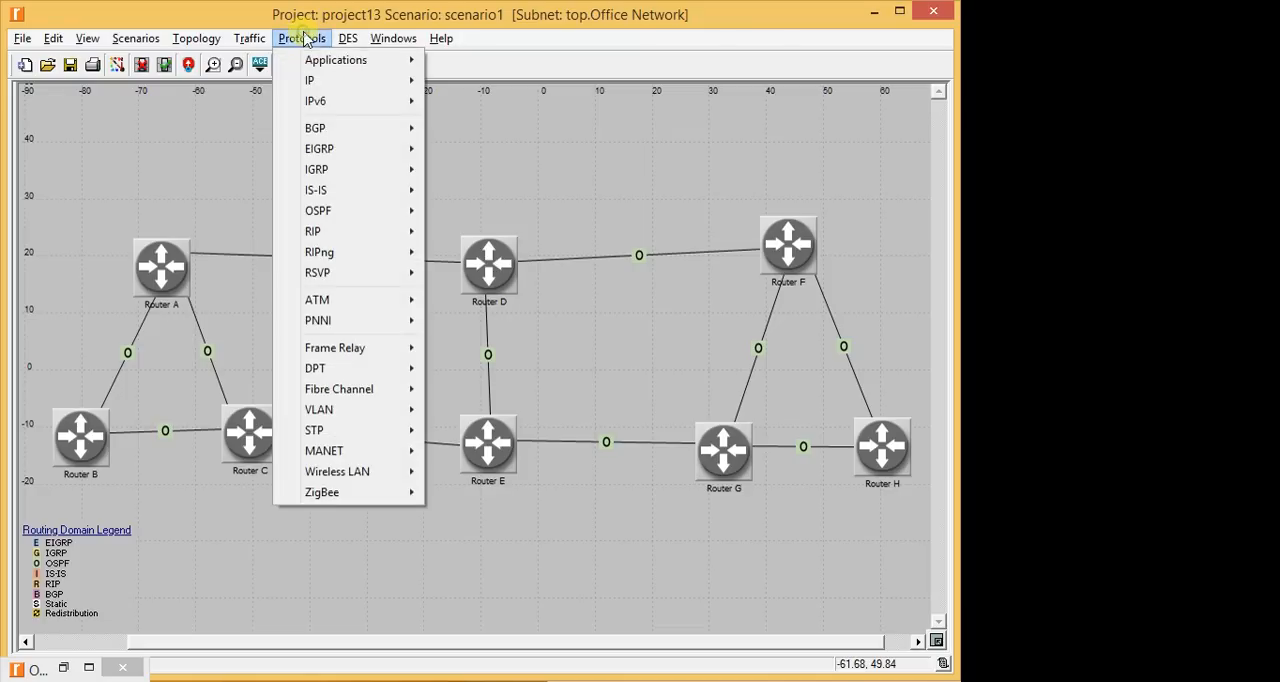
mouse_move(310, 82)
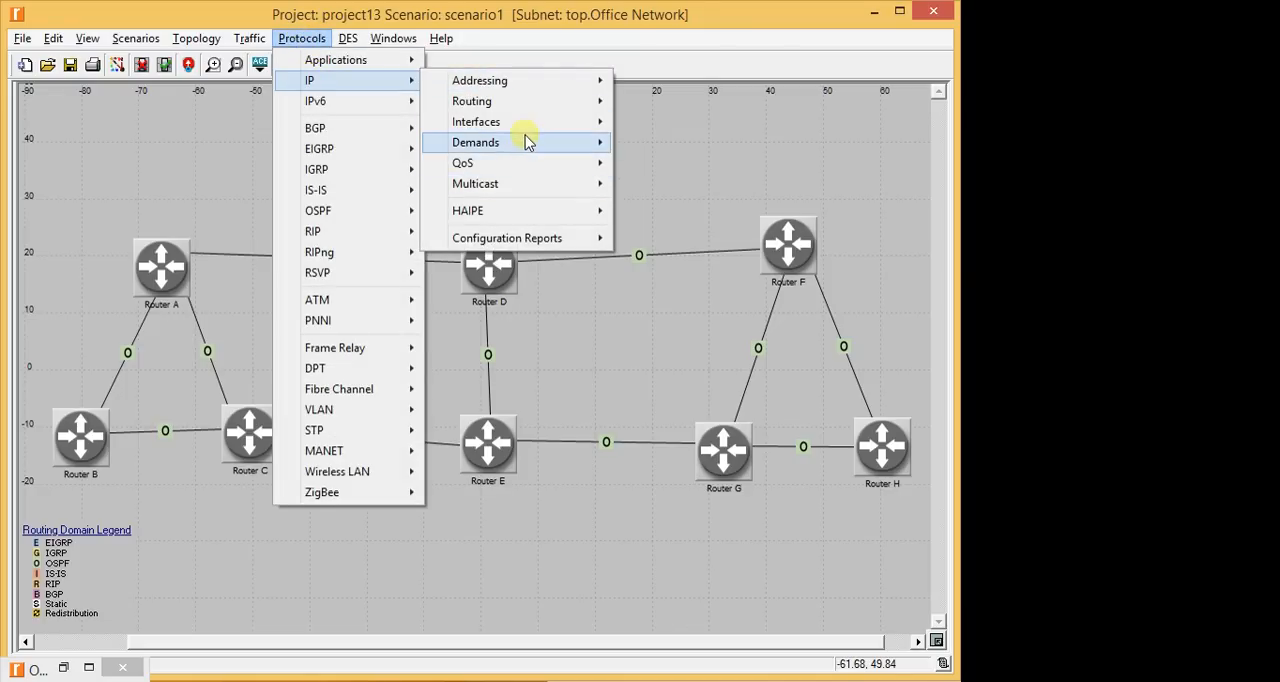
mouse_move(528, 142)
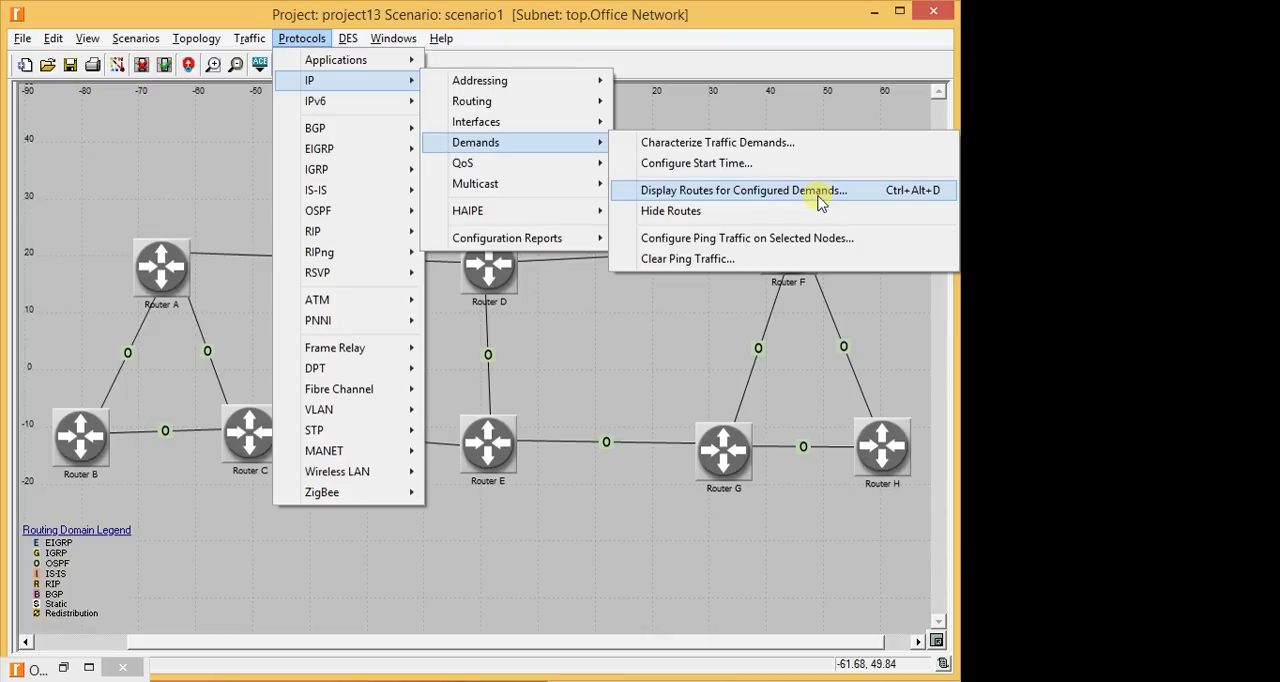
click(815, 197)
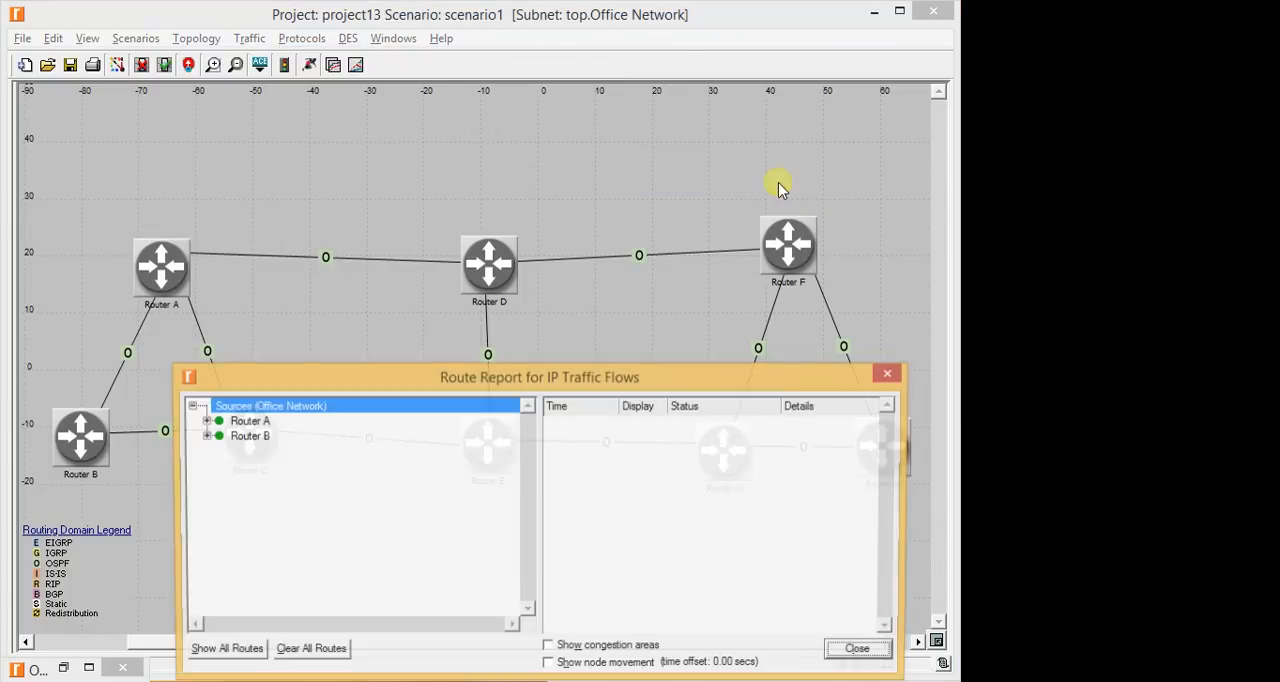
drag(491, 371, 495, 88)
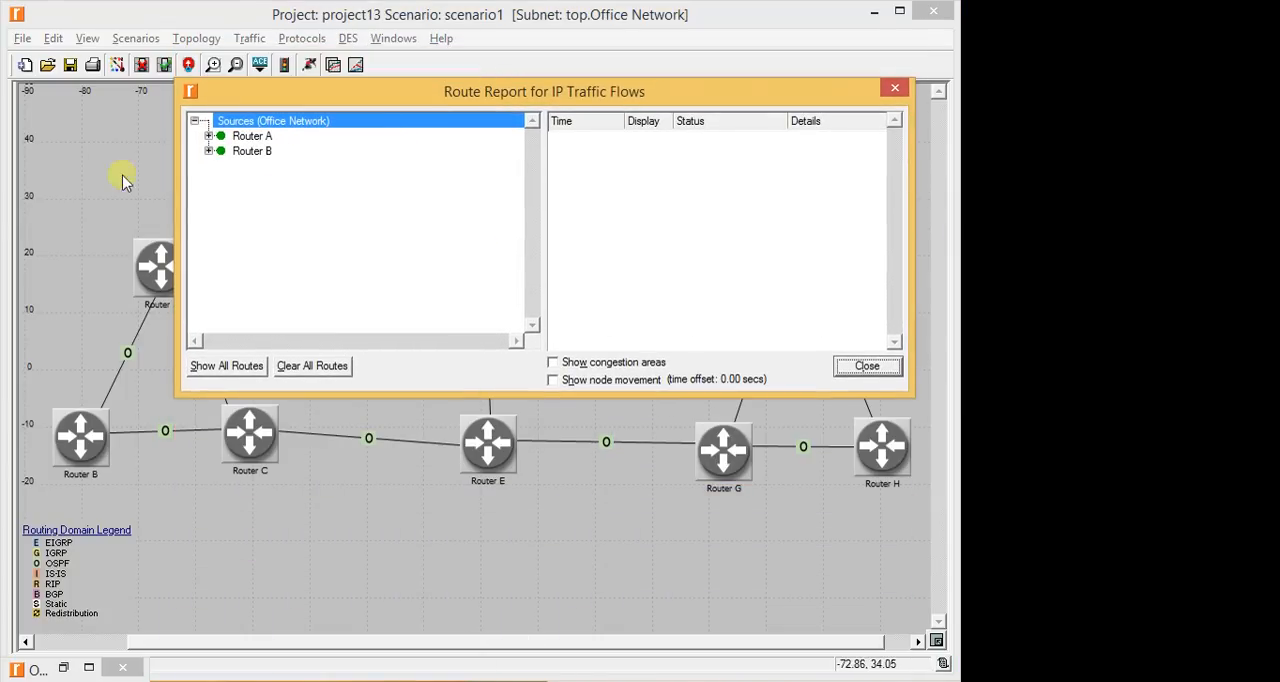
- Show the route of the Router A to Router C demand once more and hide it again
click(209, 135)
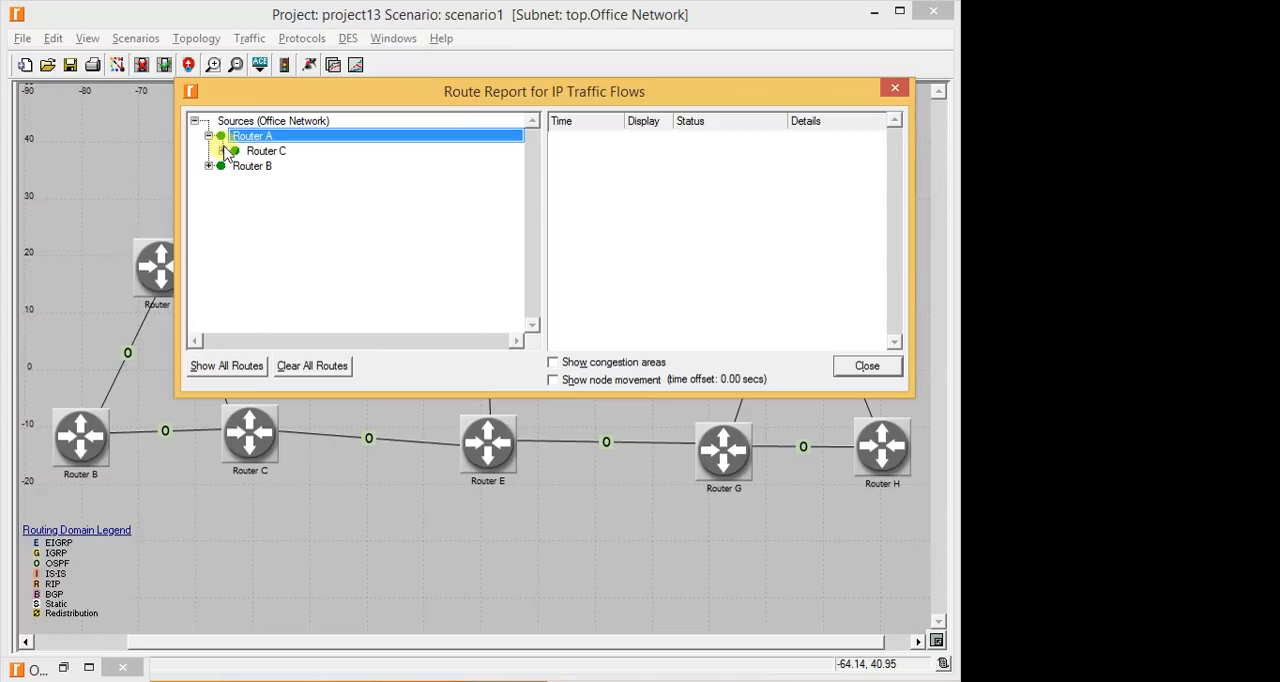
click(222, 151)
click(329, 165)
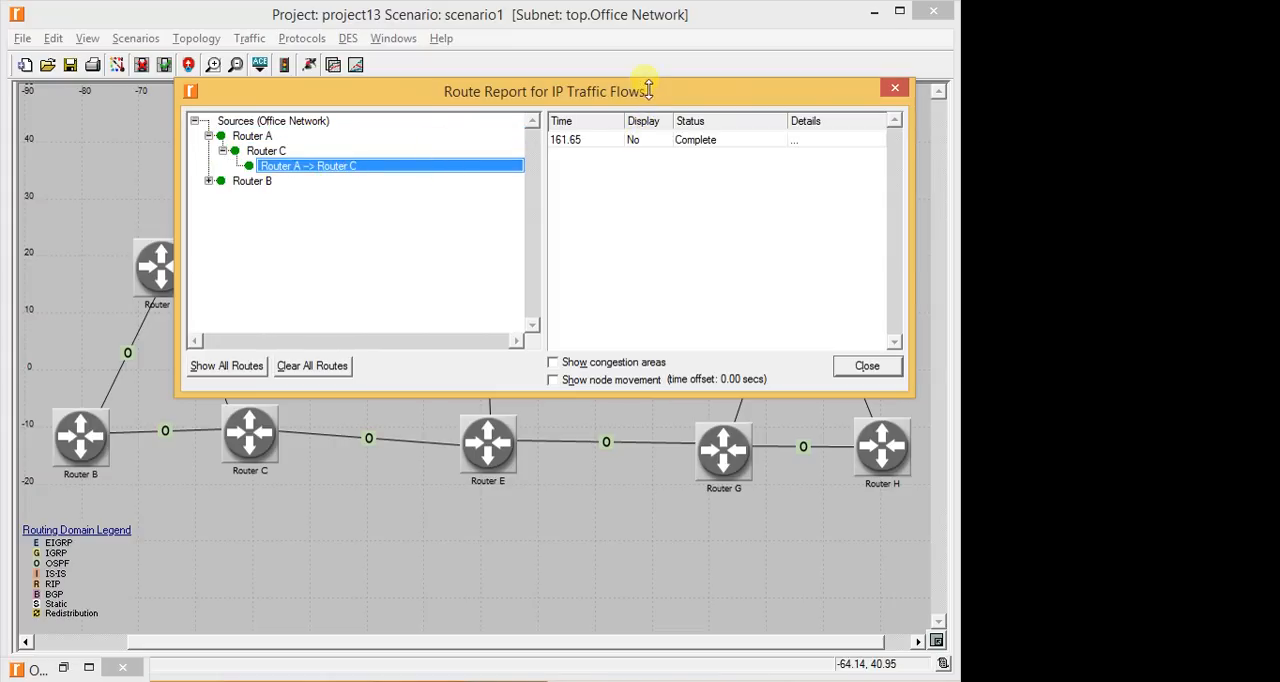
drag(645, 89, 503, 94)
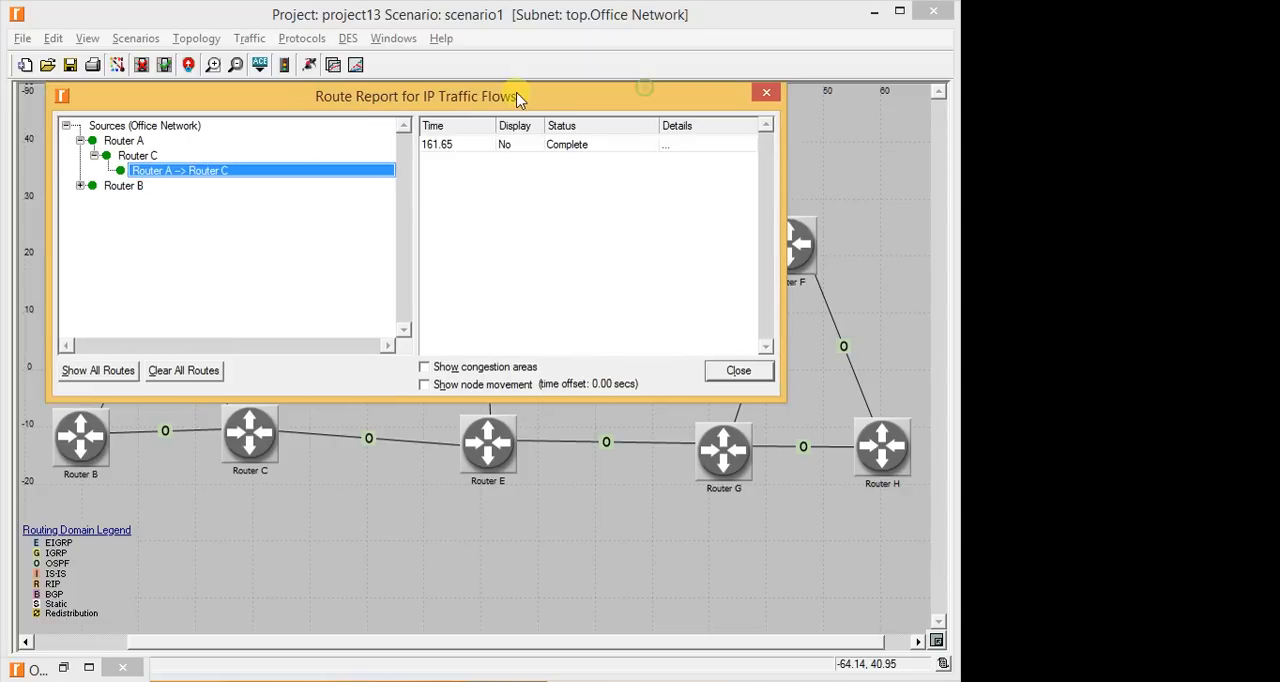
click(500, 146)
drag(640, 100, 727, 68)
click(590, 111)
- Display the route of the Router B to Router H demand on the network and close the route report
click(153, 151)
click(166, 166)
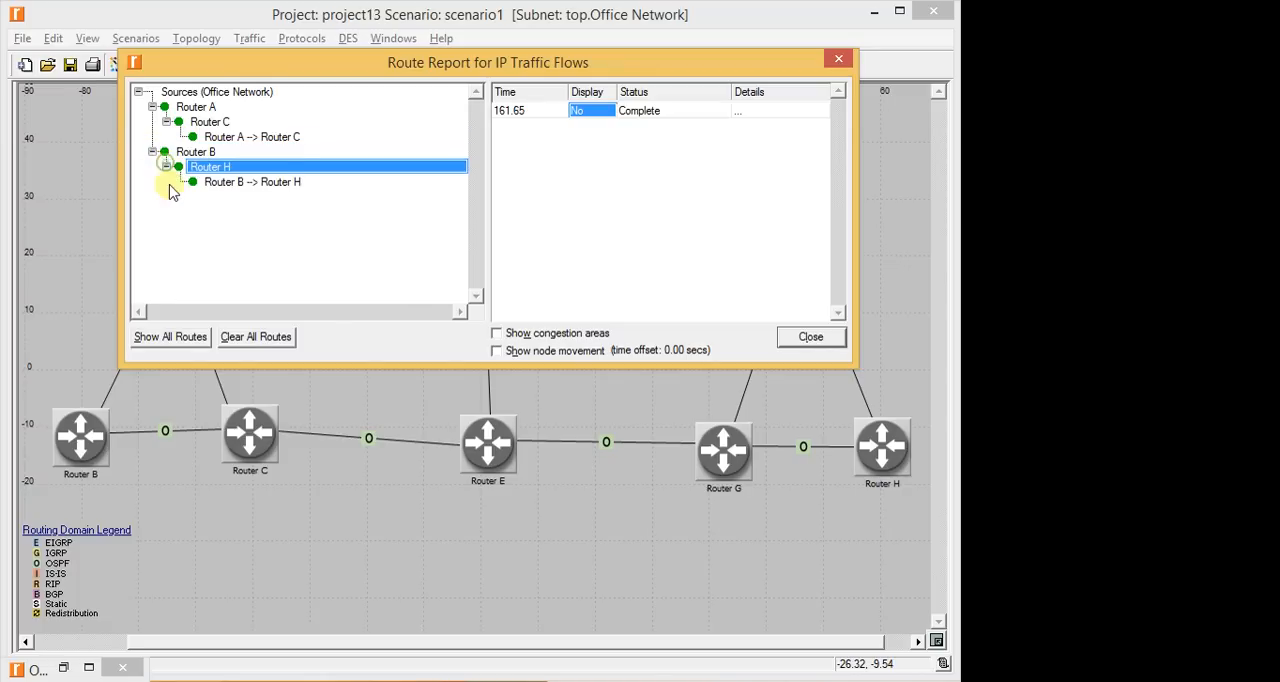
click(200, 184)
click(590, 111)
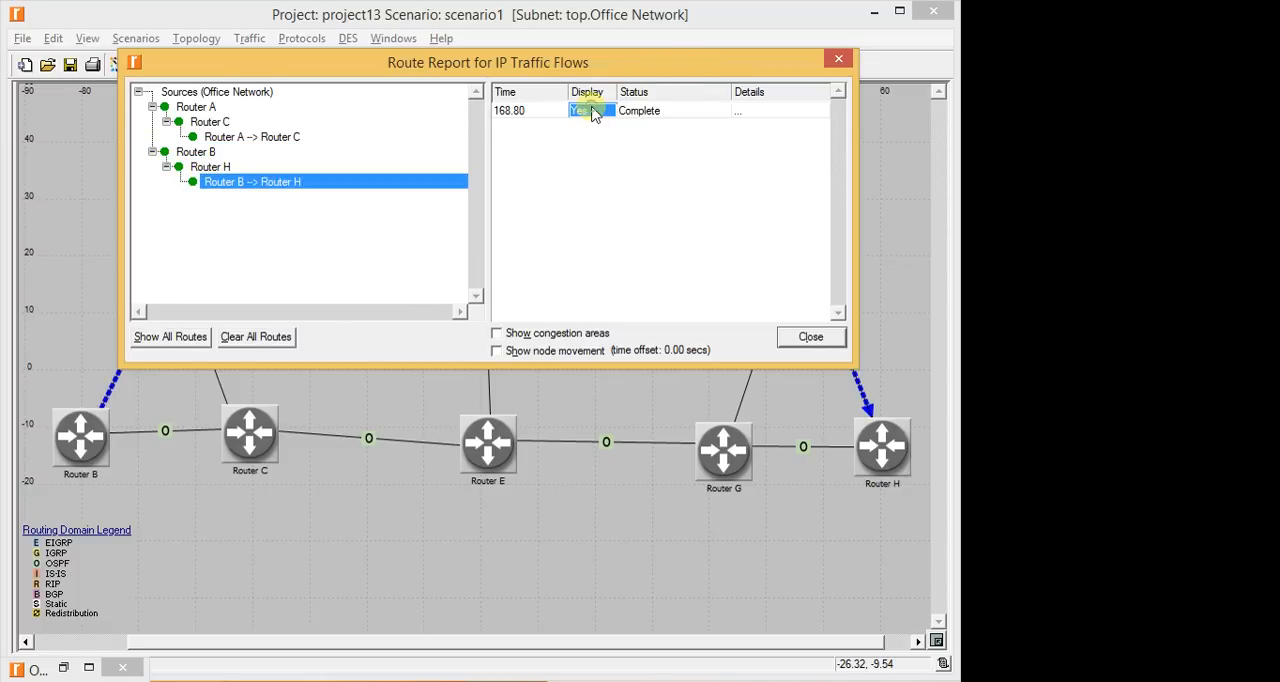
drag(682, 67, 679, 538)
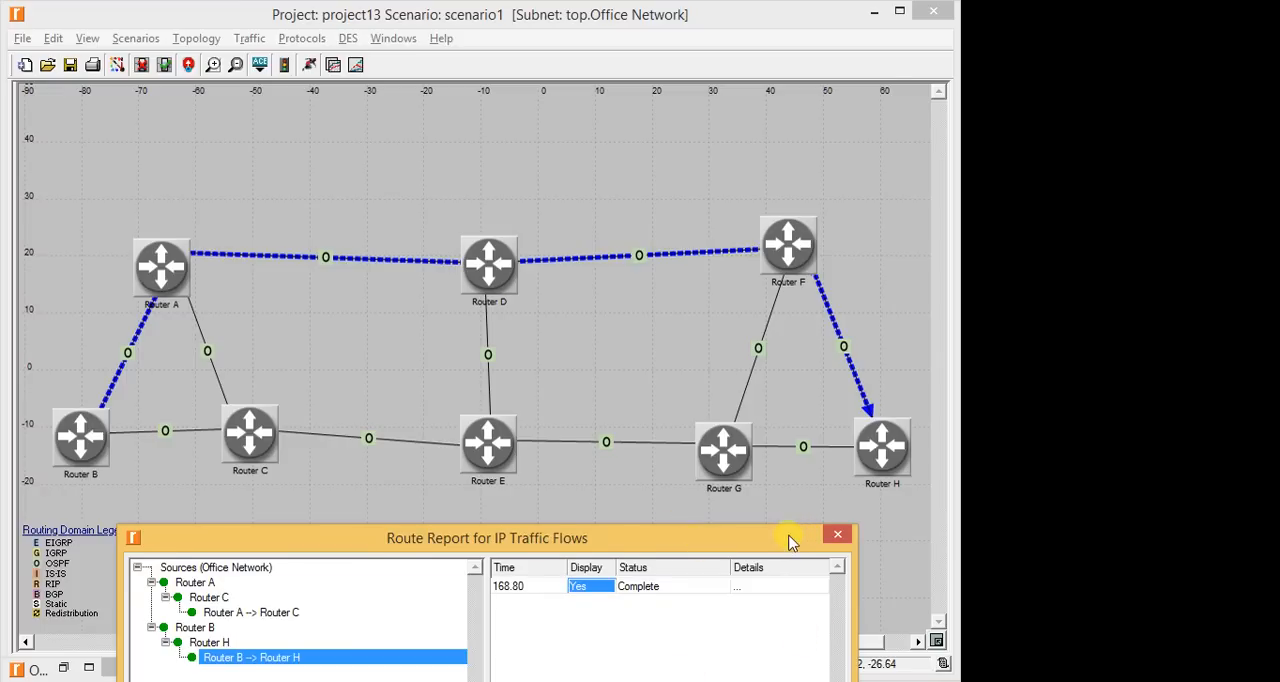
drag(794, 536, 681, 398)
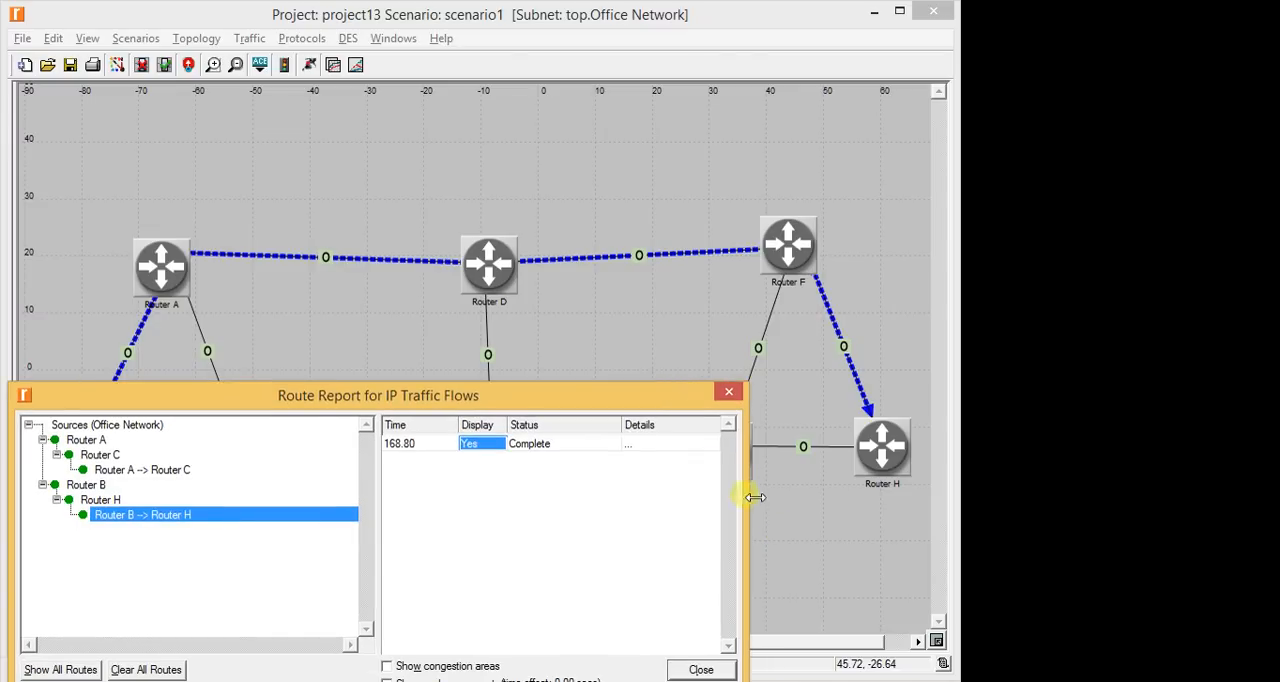
click(729, 391)
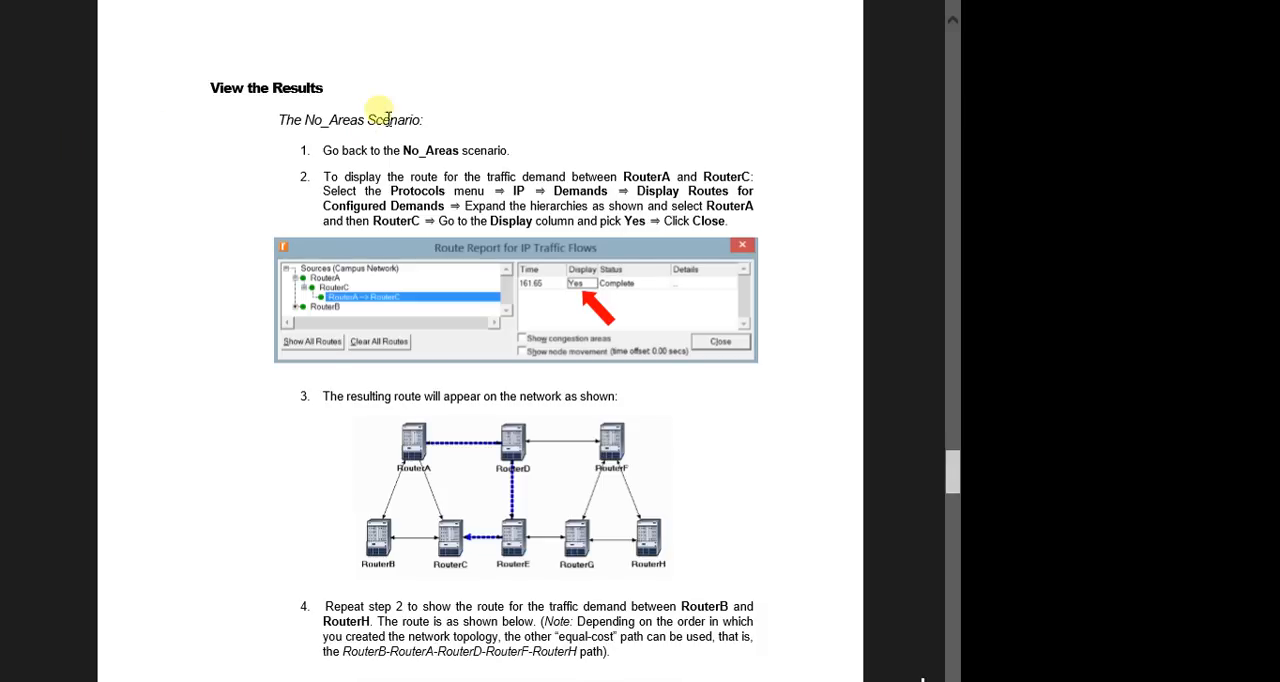
- Compare the Router B to Router H route with the lab manual's reference figure, and return to the network editor
scroll(375, 150, down, 5)
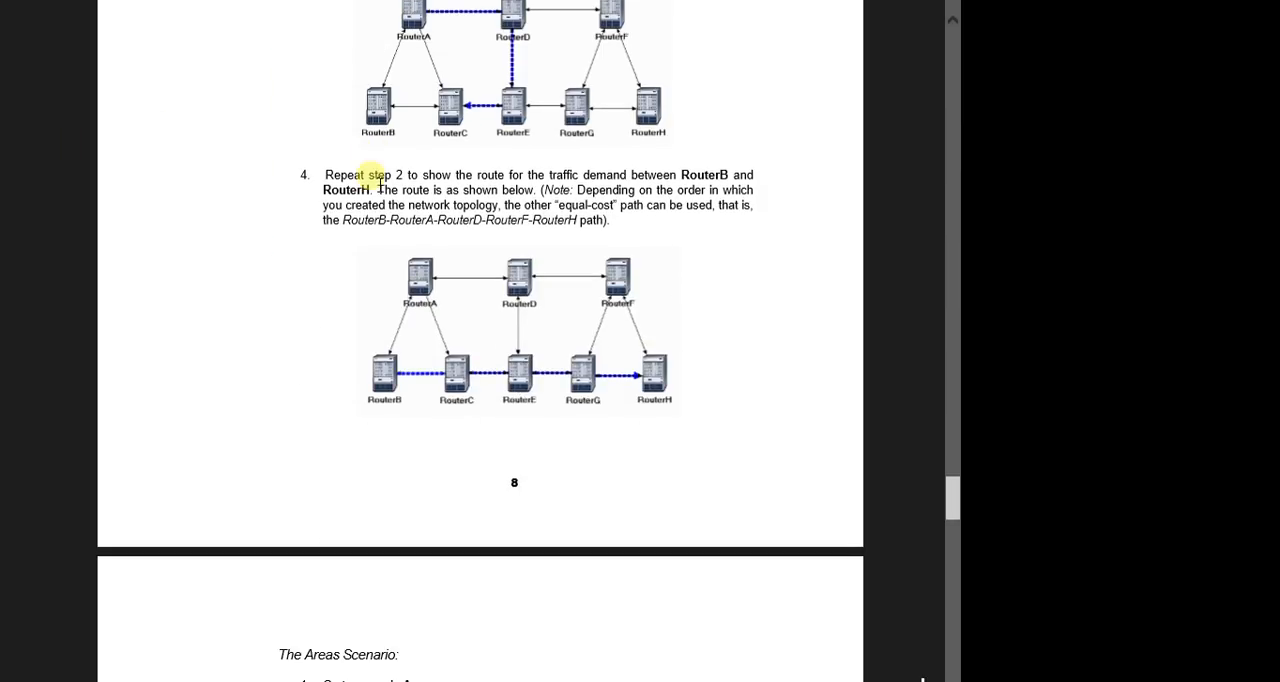
scroll(408, 208, down, 6)
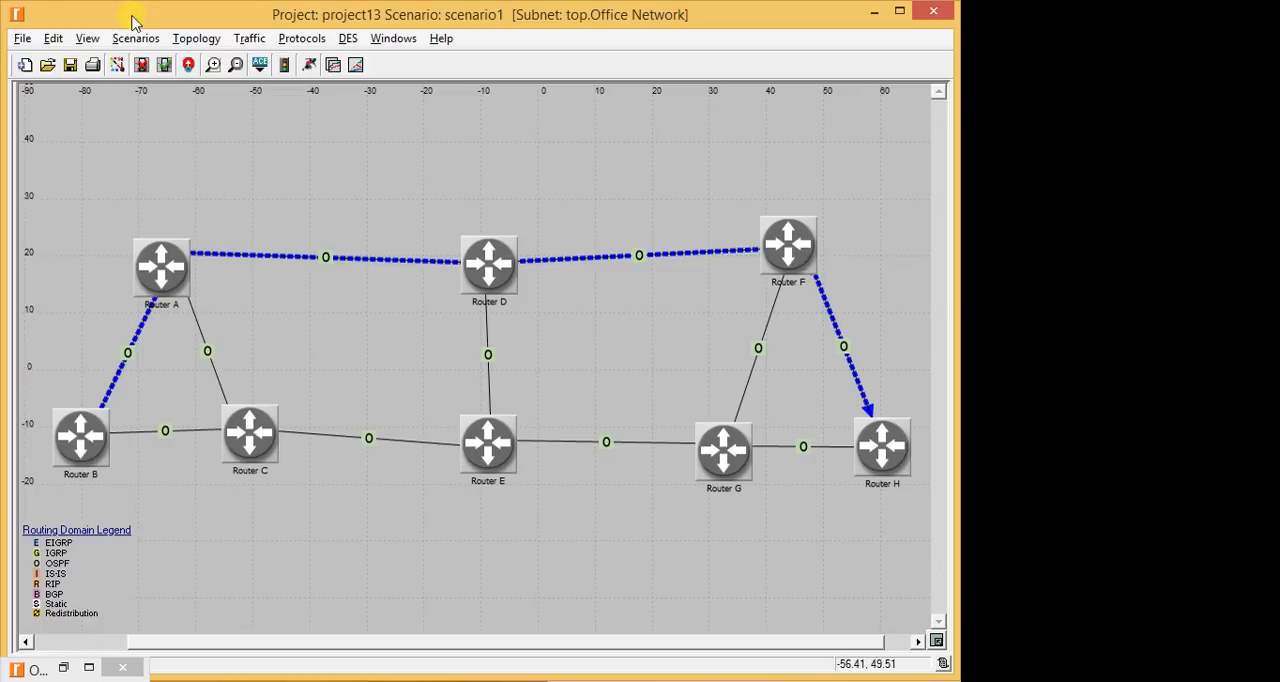
click(155, 42)
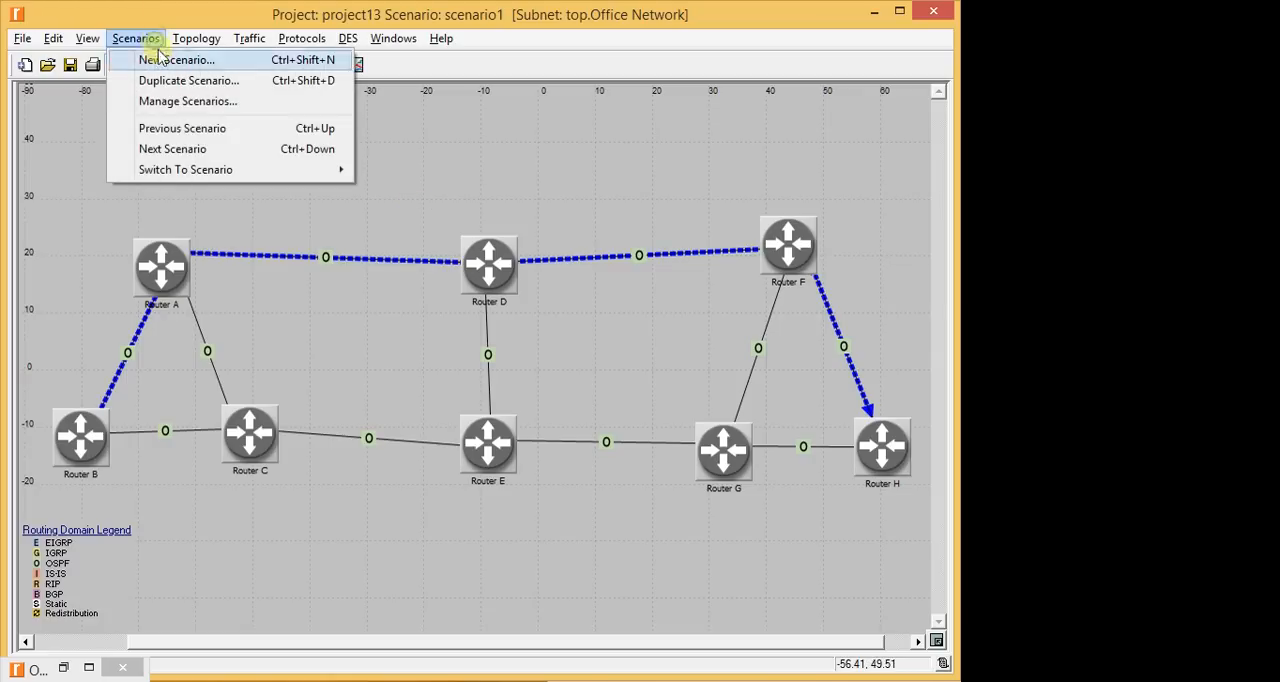
mouse_move(194, 169)
click(500, 118)
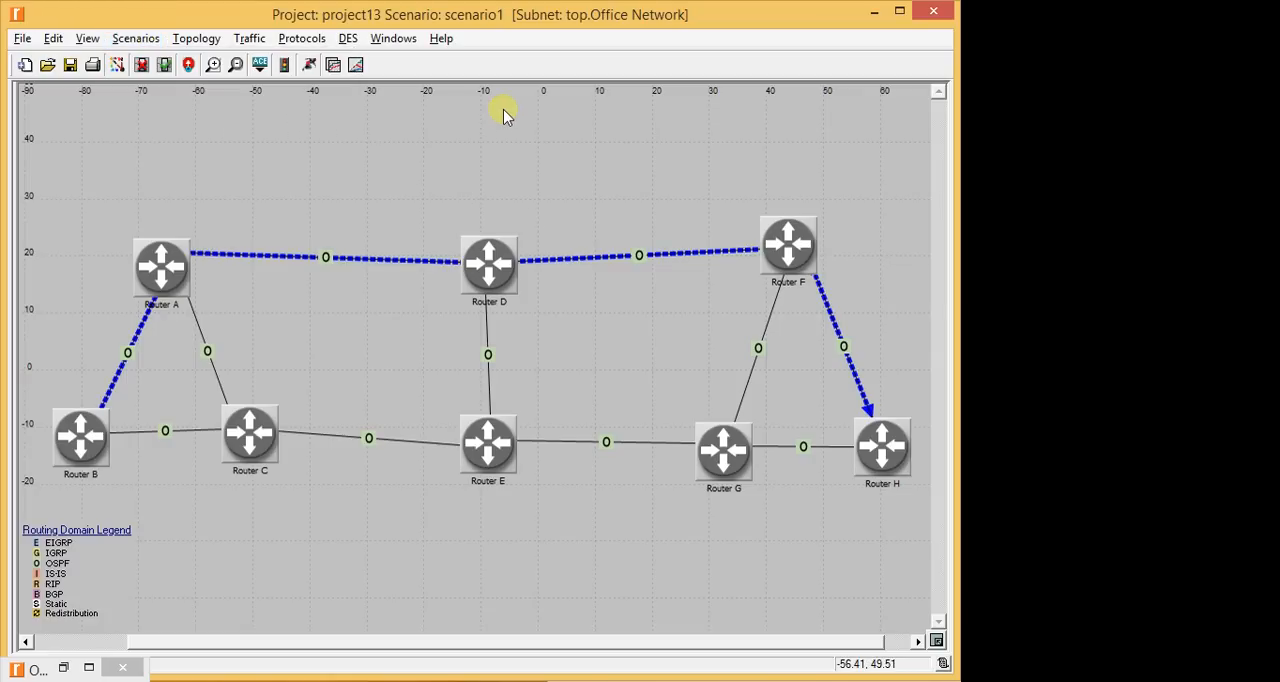
- Reopen the route report, clear the Router B to Router H route from the network, and close the report
click(213, 64)
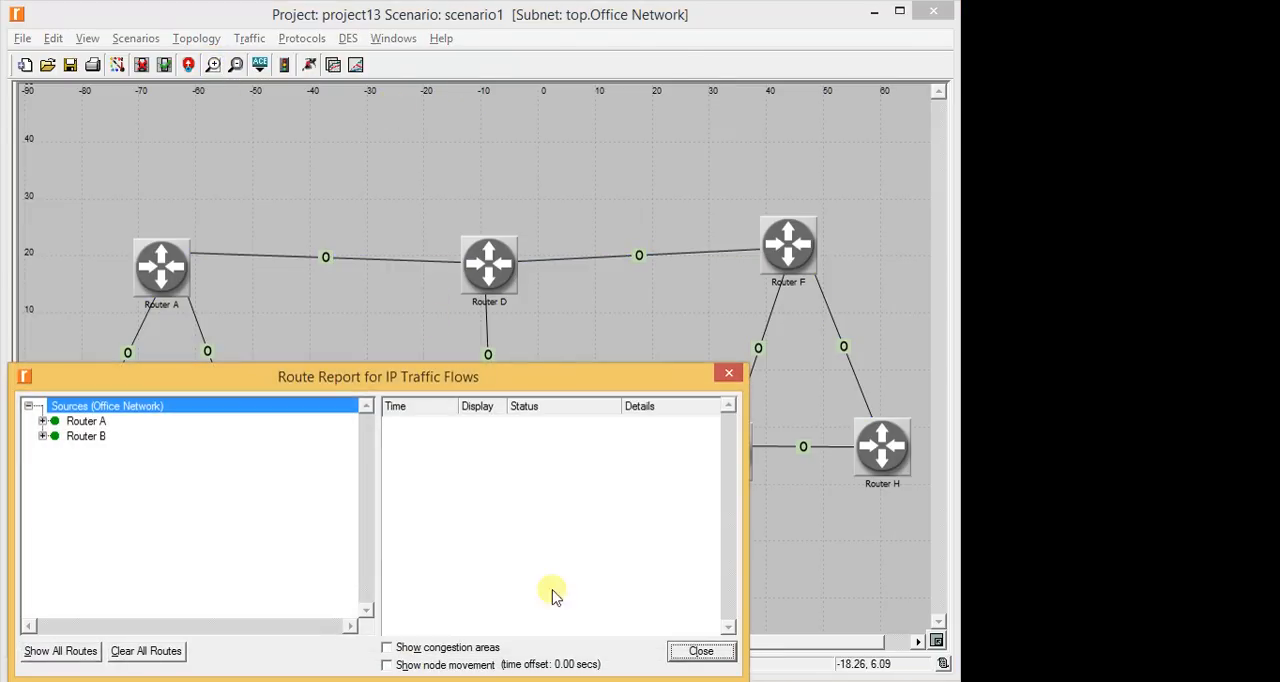
click(43, 437)
click(43, 437)
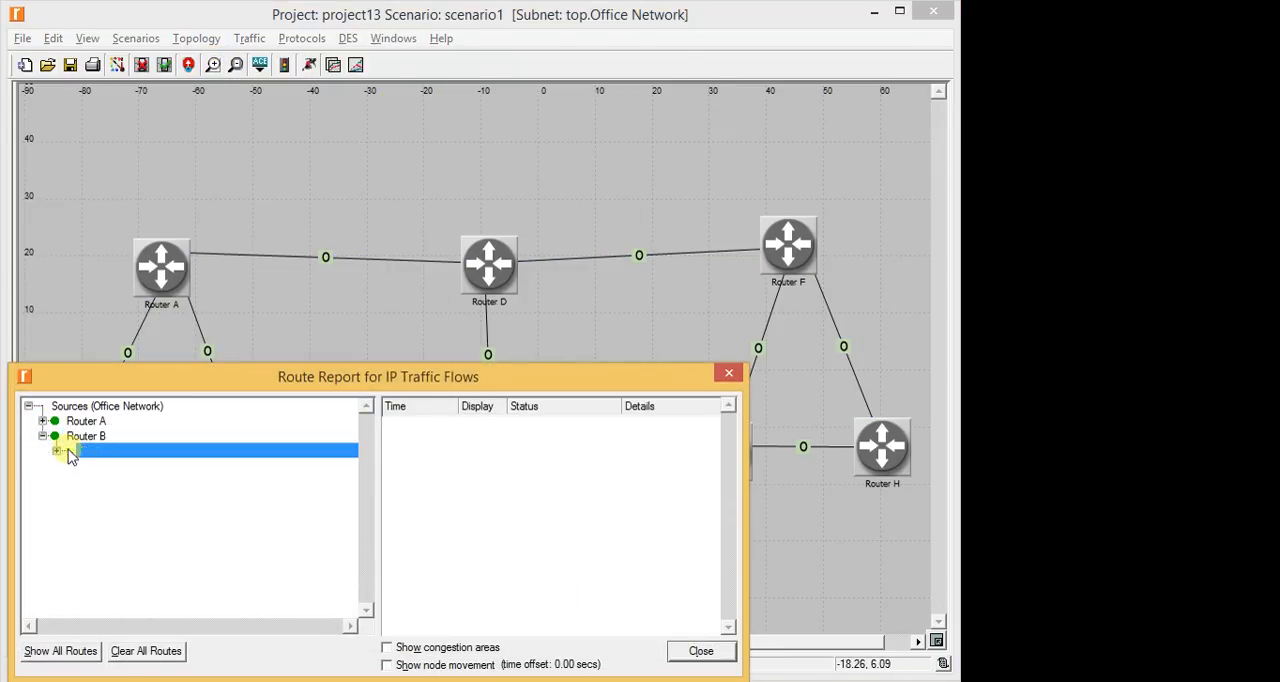
click(57, 451)
click(245, 467)
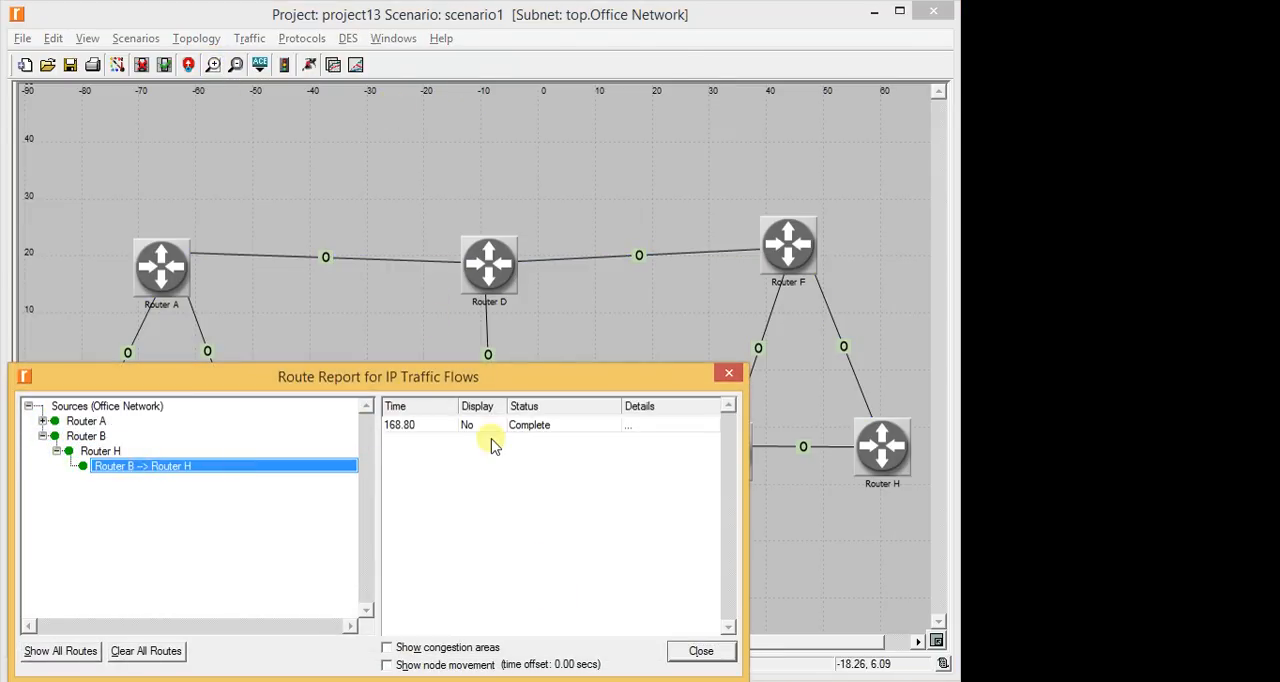
click(703, 651)
- Switch the project from scenario1 to the Areas scenario
click(153, 42)
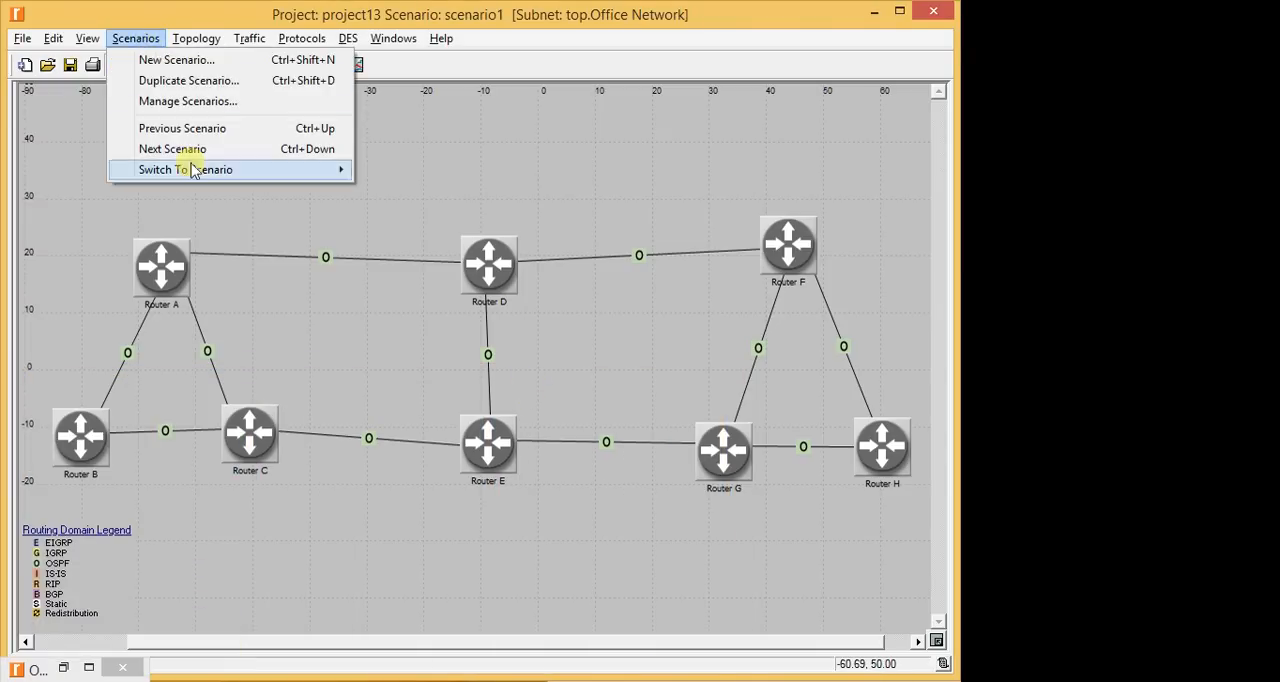
mouse_move(210, 169)
click(405, 192)
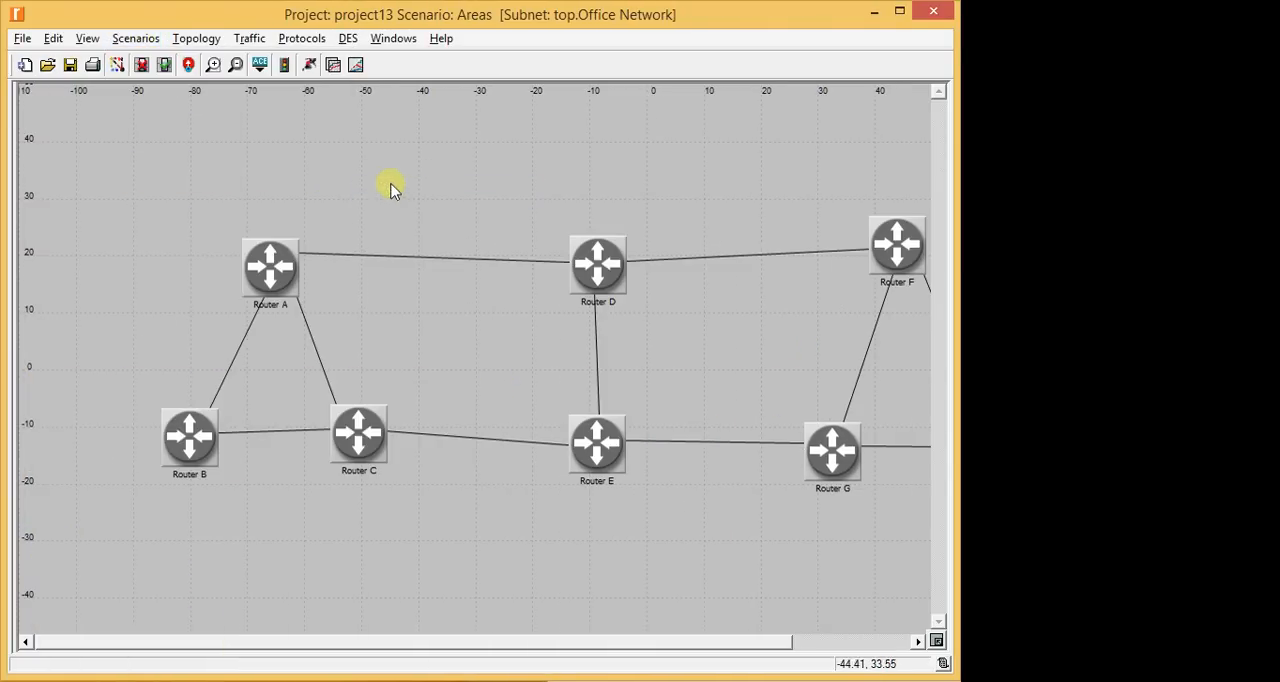
- Display the Router A to Router C demand's route on the Areas network from the route report, and clear it again
click(142, 64)
click(42, 421)
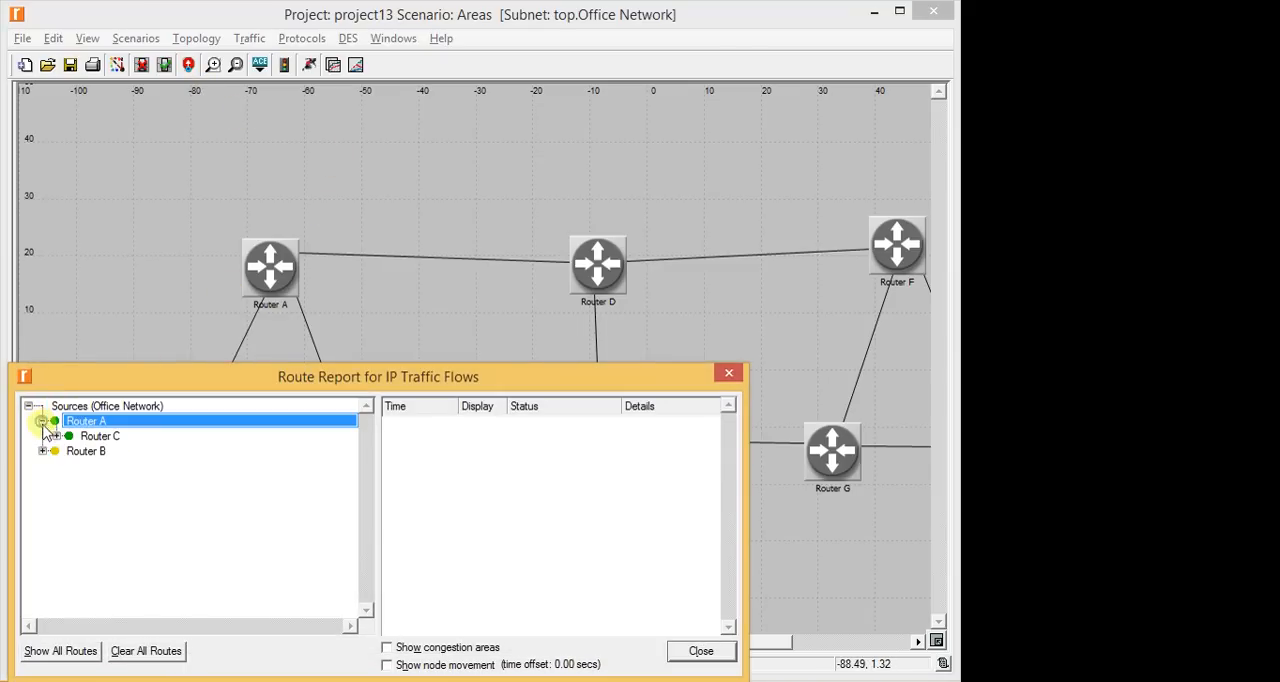
click(56, 436)
click(113, 451)
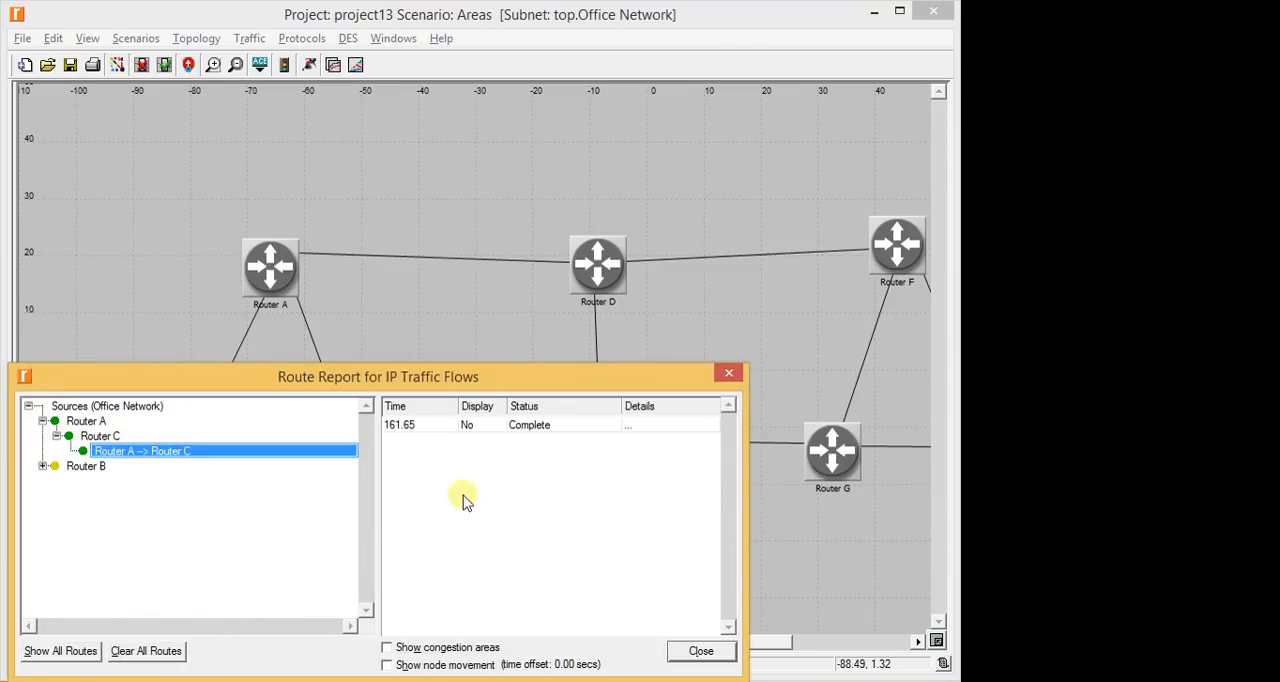
click(466, 424)
drag(396, 376, 571, 633)
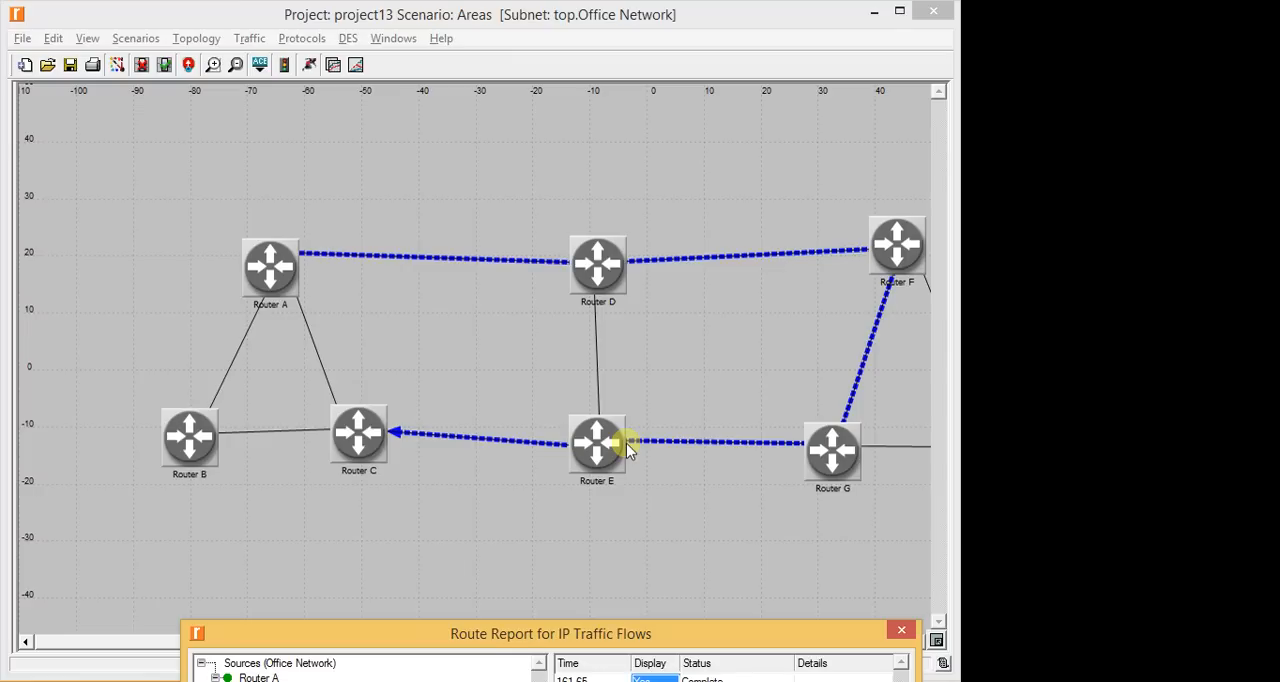
drag(462, 637, 418, 234)
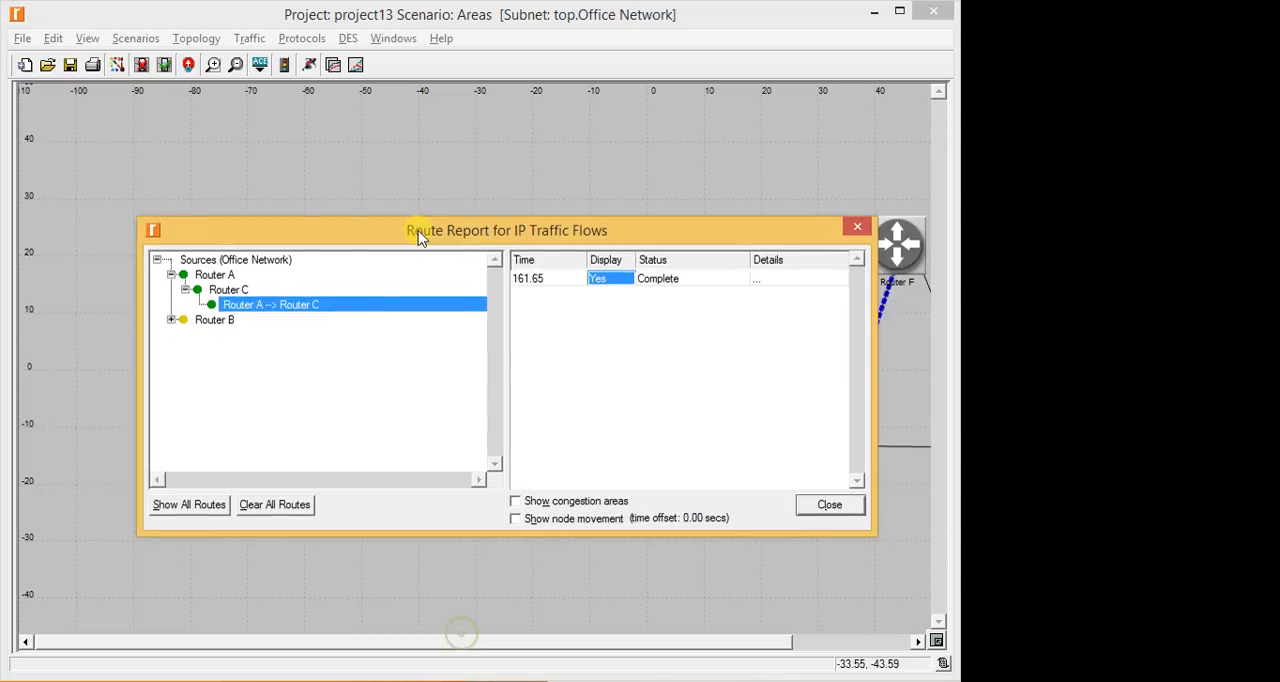
click(603, 279)
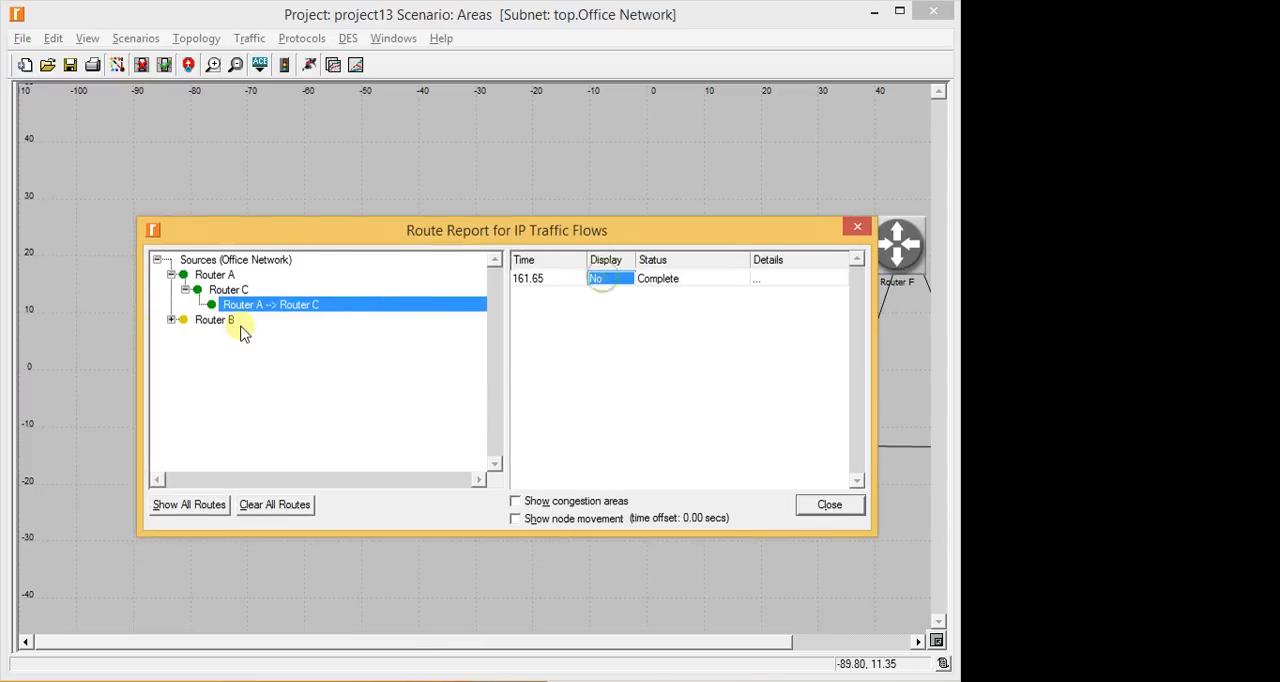
- Examine the full status of the Router B to Router H demand in the route report, and close the report
double_click(180, 321)
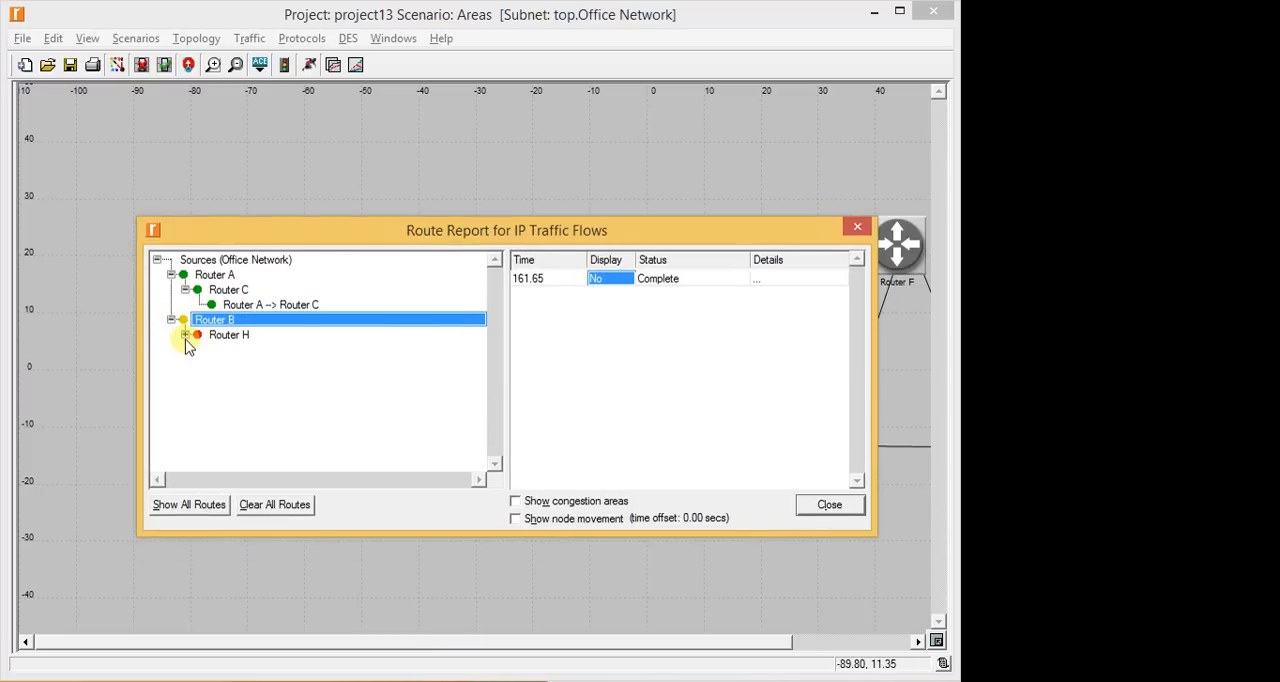
click(186, 339)
click(186, 335)
click(234, 348)
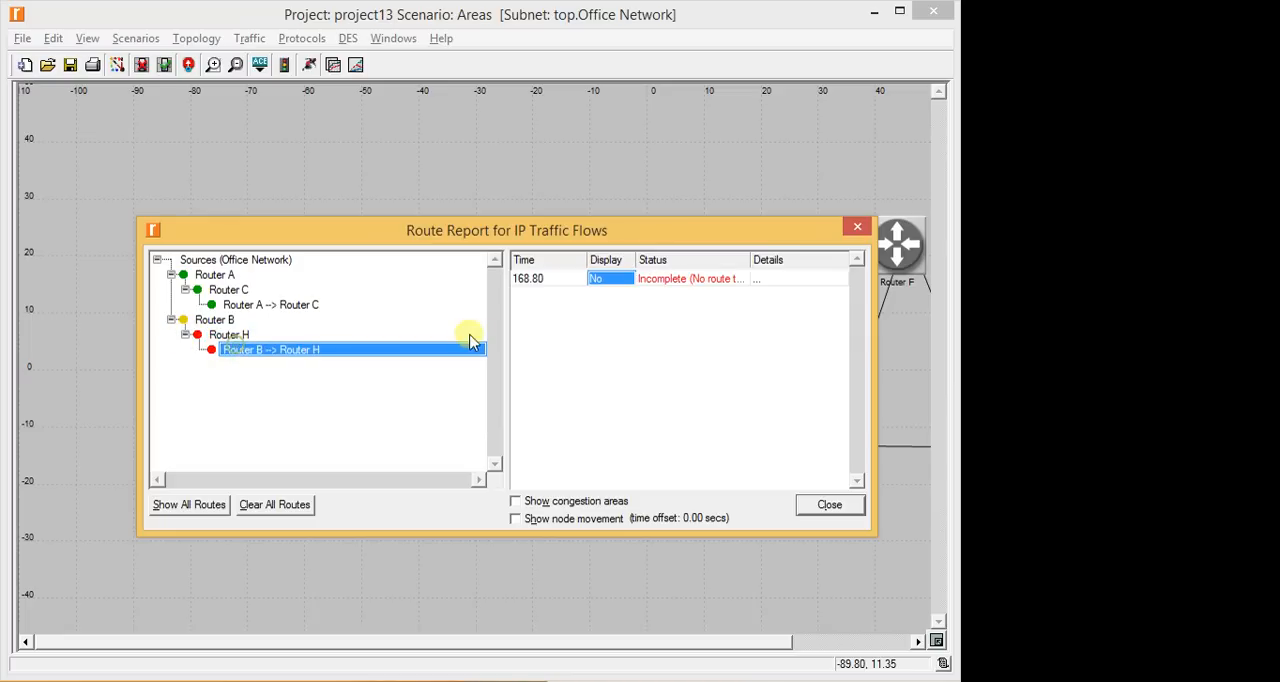
drag(758, 259, 844, 257)
drag(763, 243, 729, 260)
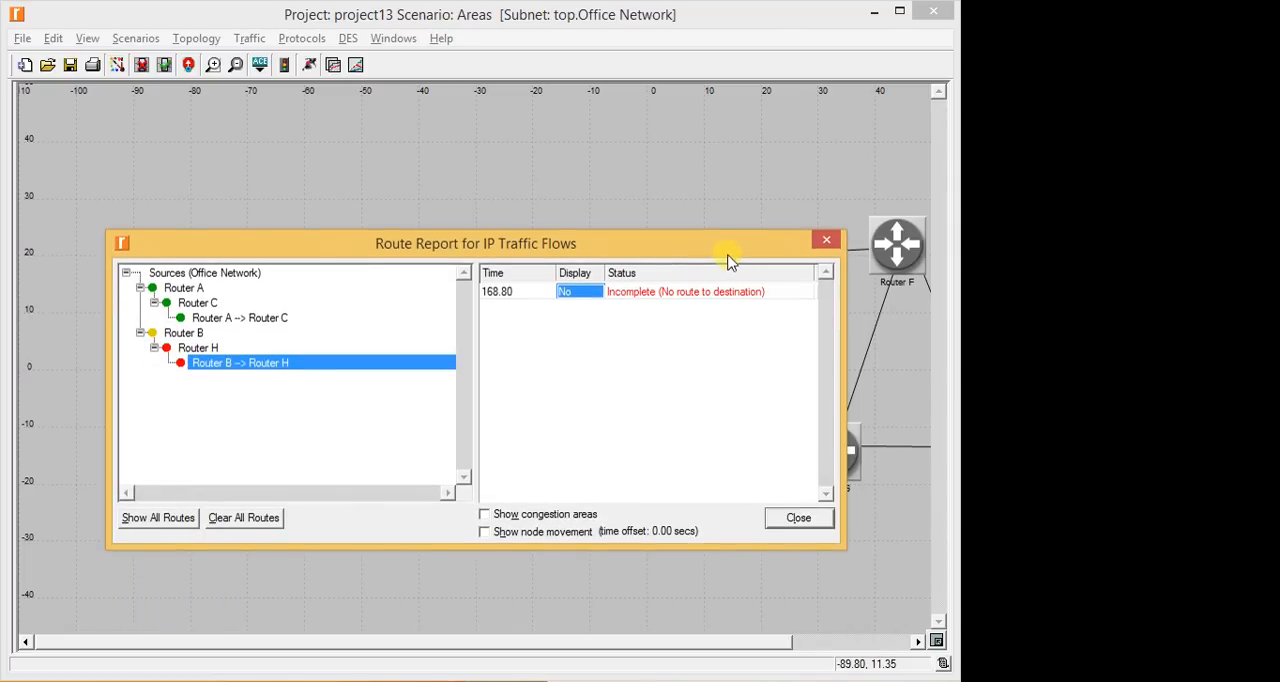
click(827, 241)
- Compare the Areas route from Router A to Router C with the lab manual's figure, and return to the network editor
click(40, 34)
scroll(580, 277, down, 2)
scroll(583, 277, up, 4)
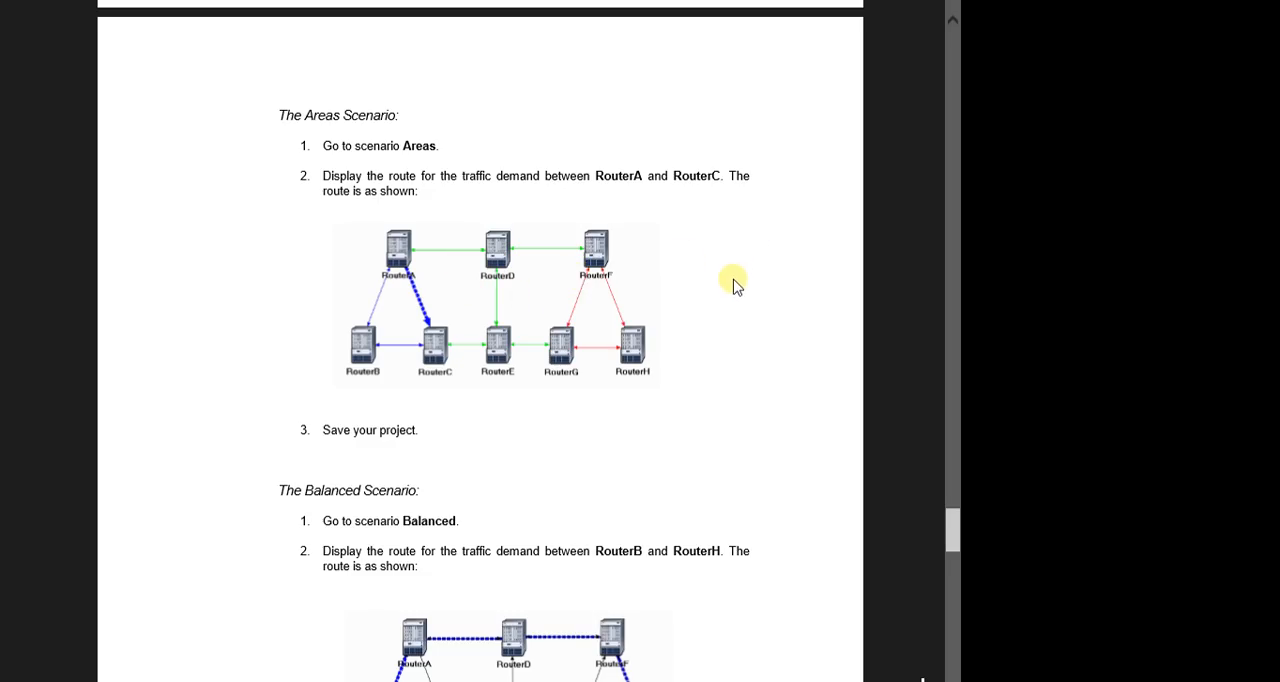
scroll(723, 294, down, 2)
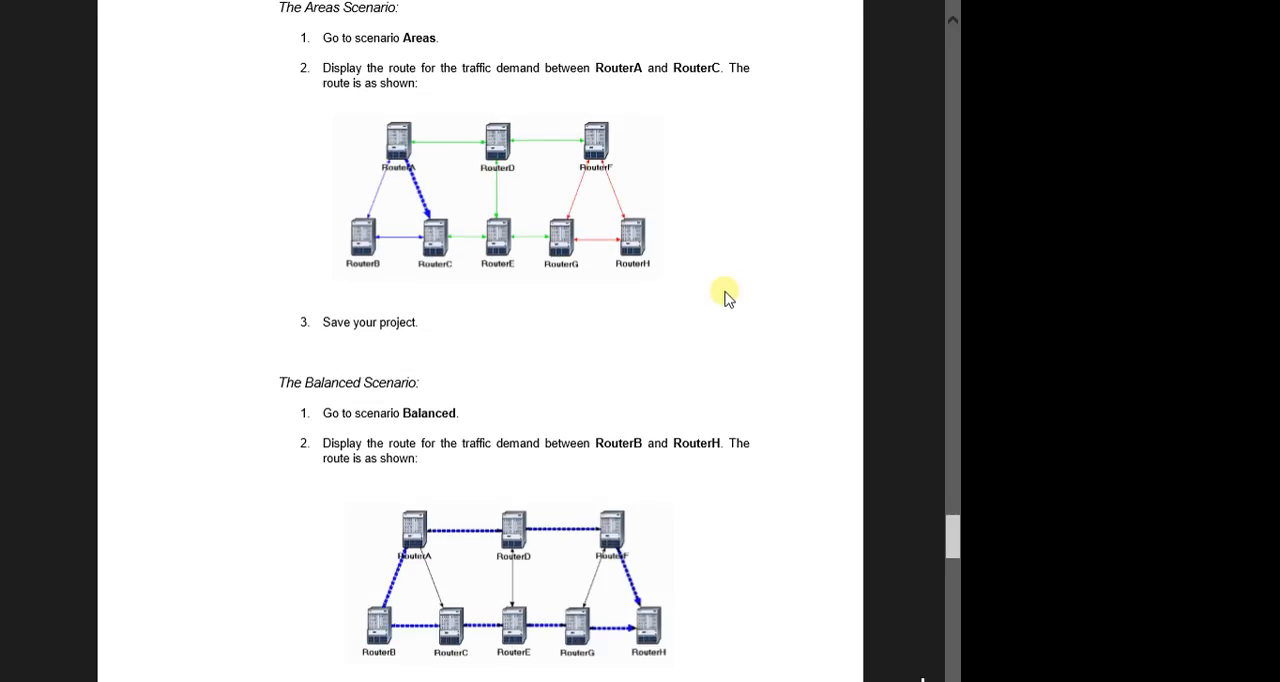
click(20, 20)
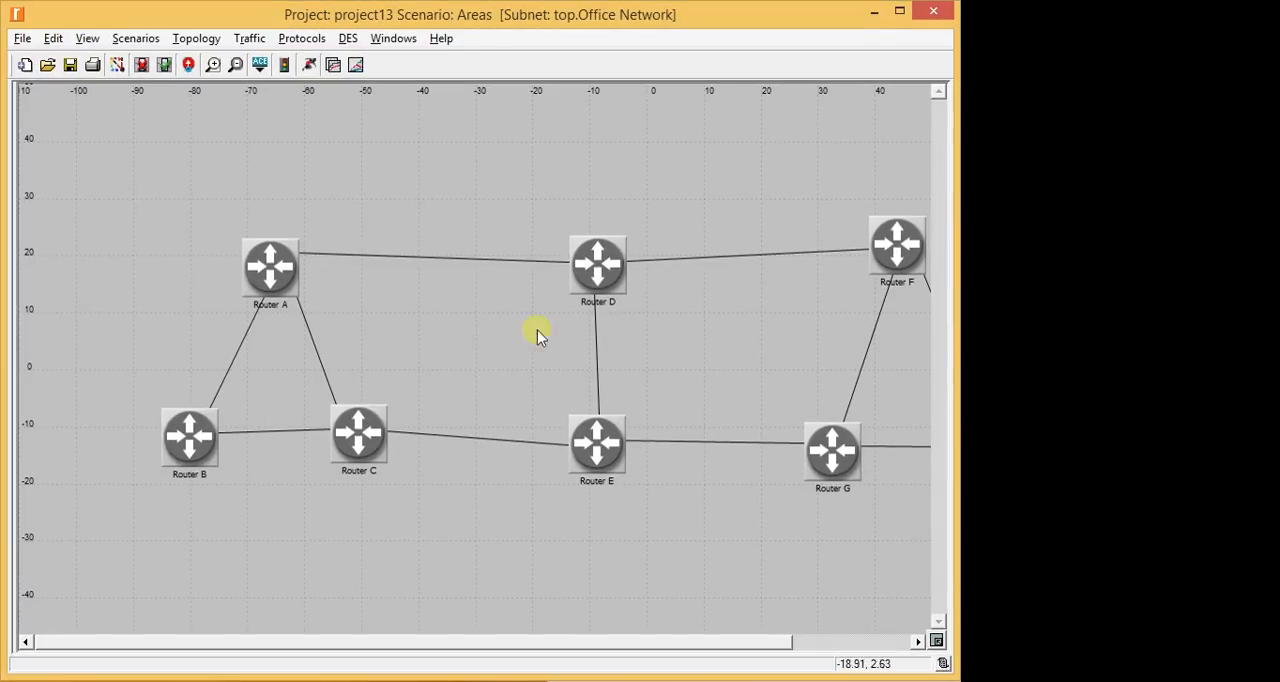
- Show all traffic demands on the Areas network, inspect them across all eight routers, and hide them again
click(87, 38)
mouse_move(200, 315)
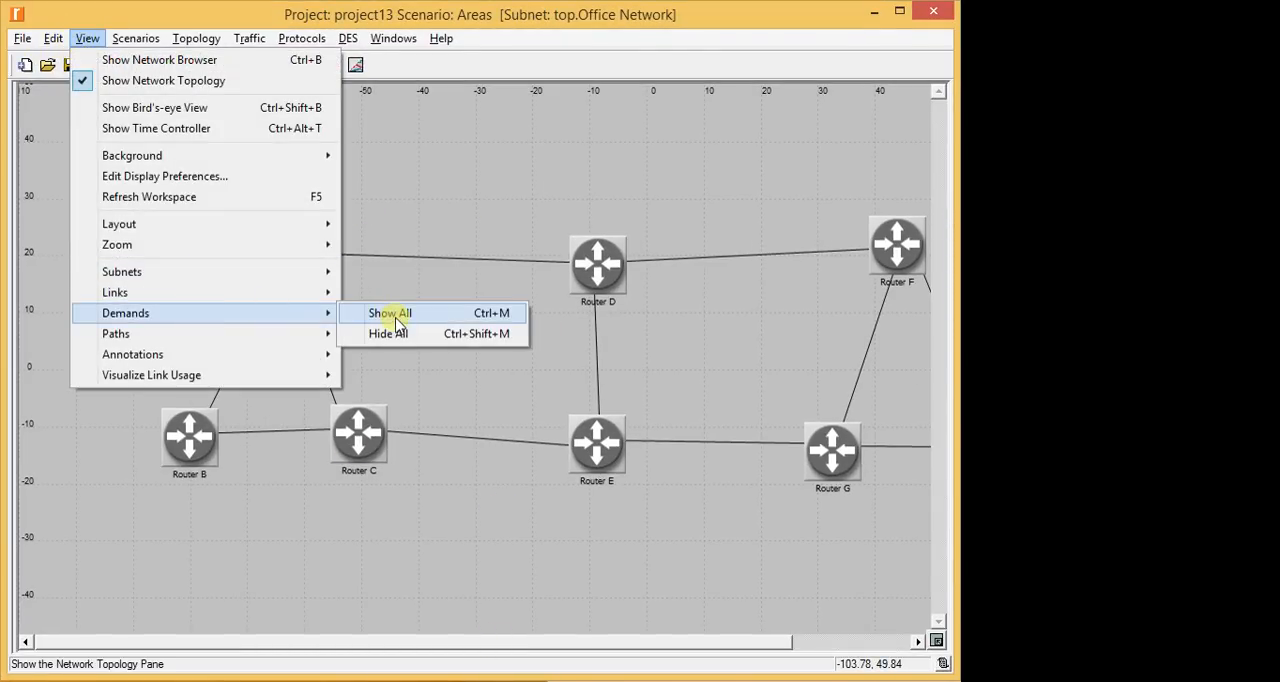
click(397, 318)
drag(569, 643, 748, 640)
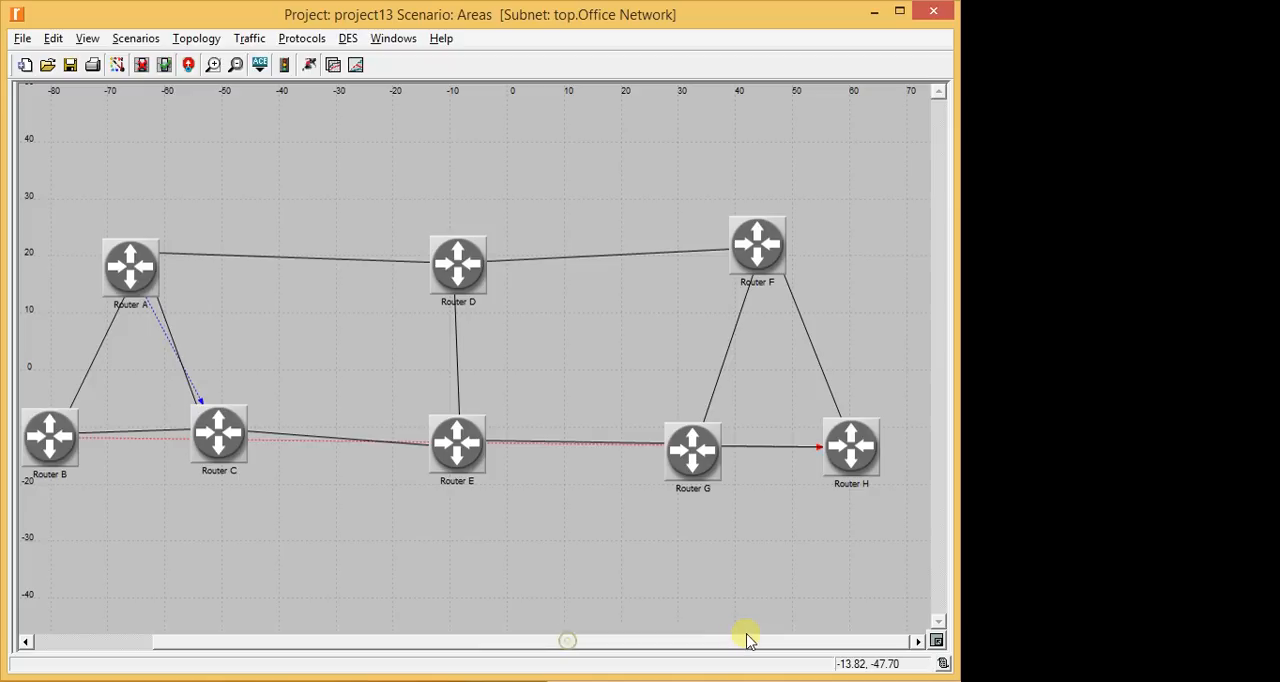
click(87, 38)
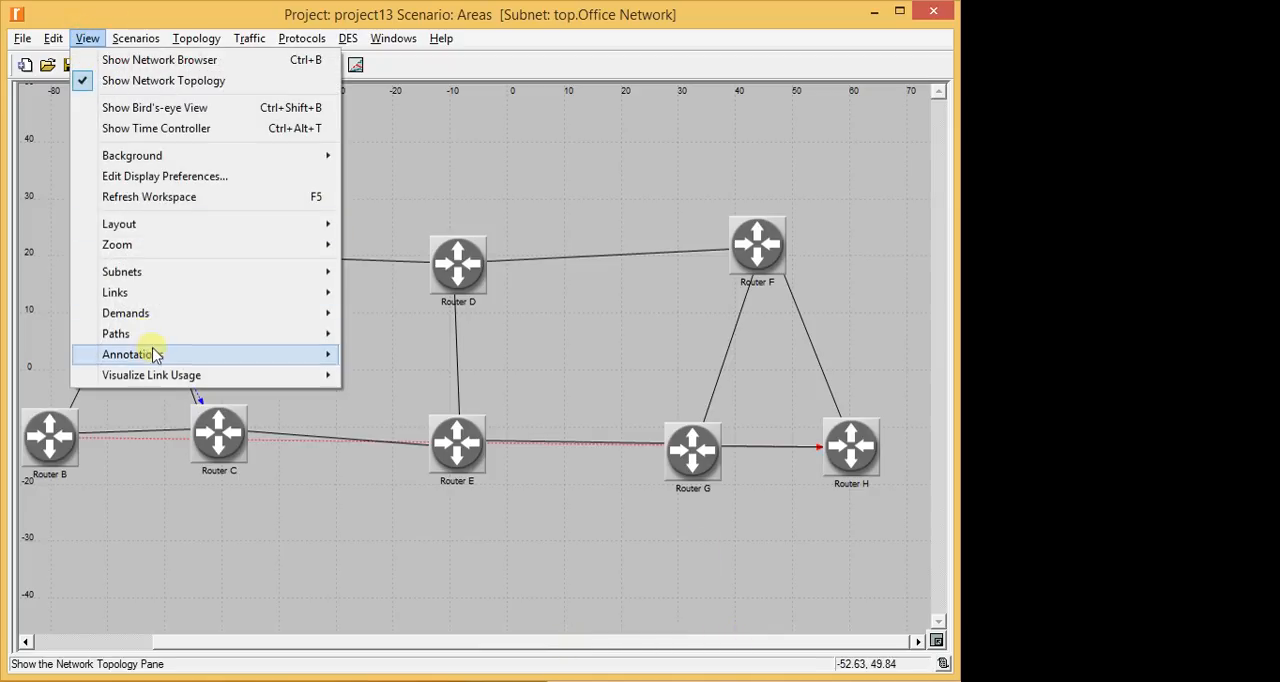
mouse_move(177, 314)
click(372, 334)
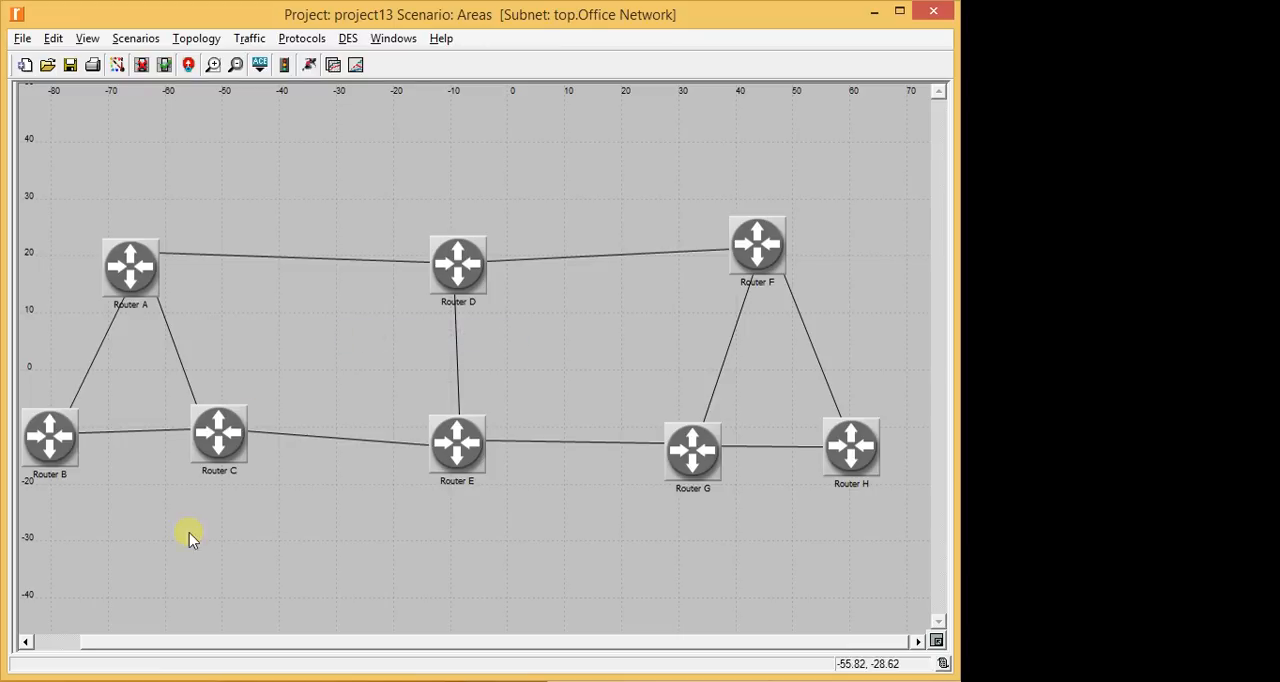
- Switch the project from the Areas scenario to the LoadBalancing scenario
click(136, 38)
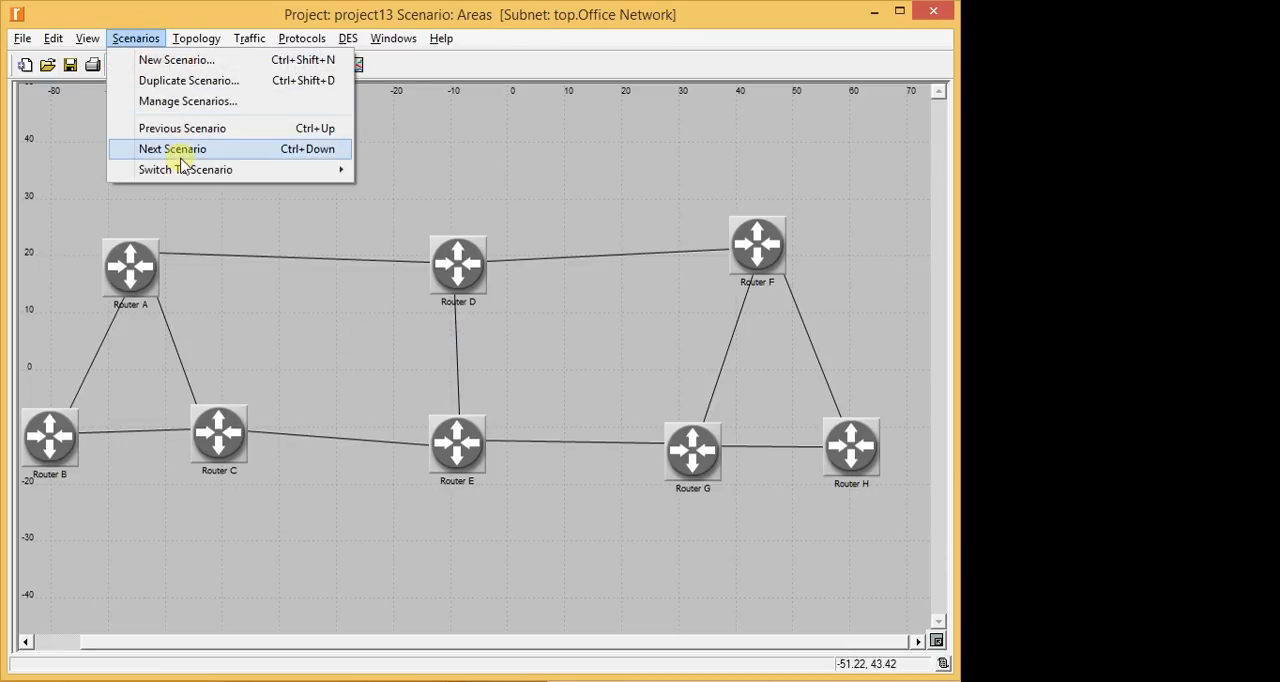
mouse_move(180, 169)
click(410, 211)
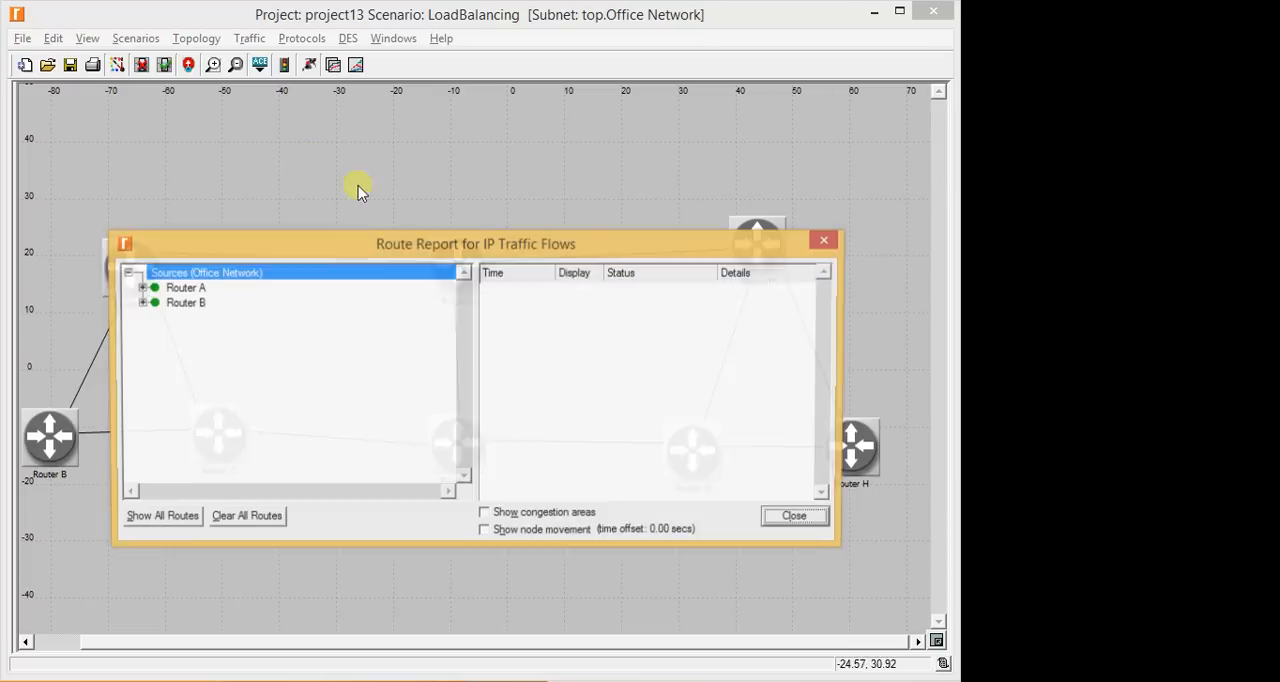
- Display the route of the Router A to Router C demand on the LoadBalancing network from the route report
click(140, 288)
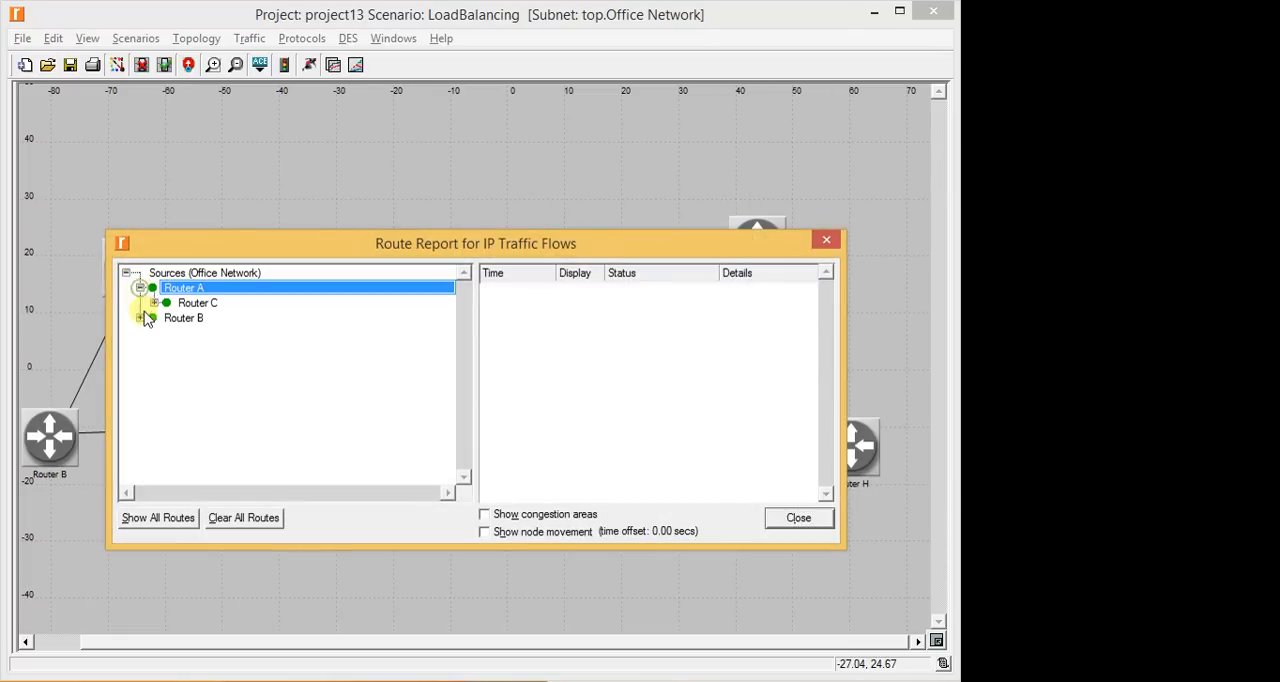
click(160, 302)
click(154, 302)
click(233, 317)
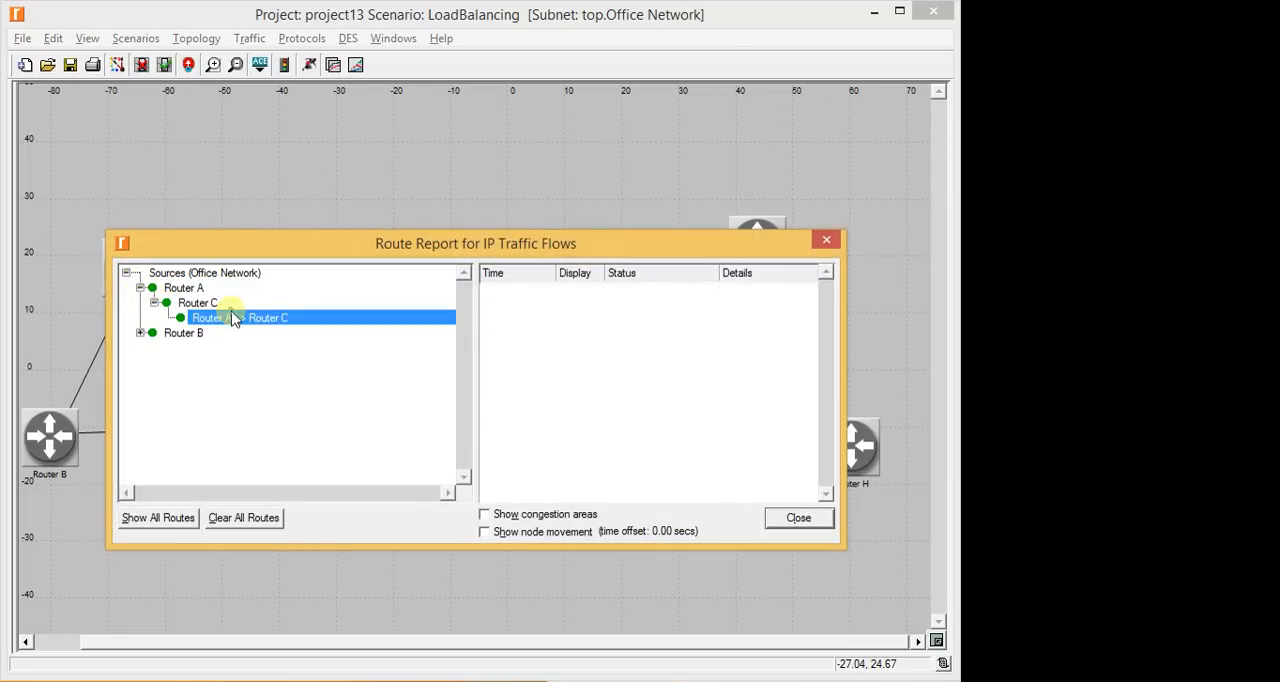
click(570, 291)
drag(580, 258, 807, 32)
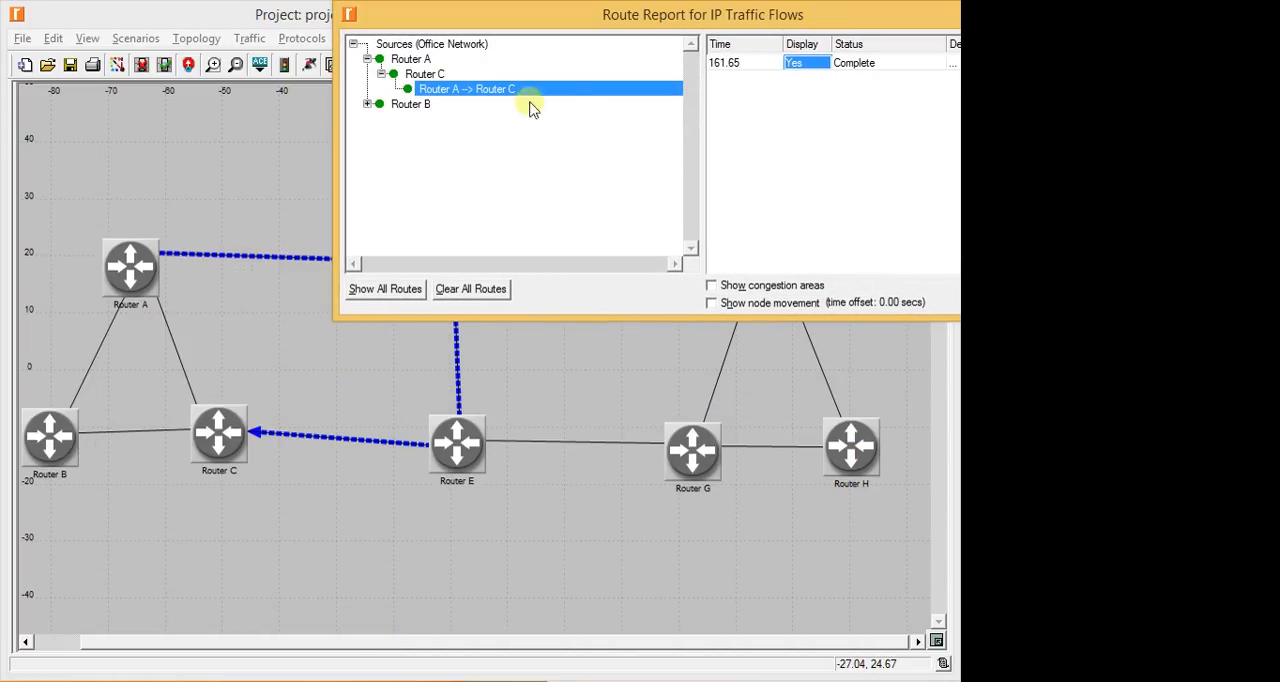
- Add the Router B to Router H demand's route to the LoadBalancing network display and close the route report
click(368, 105)
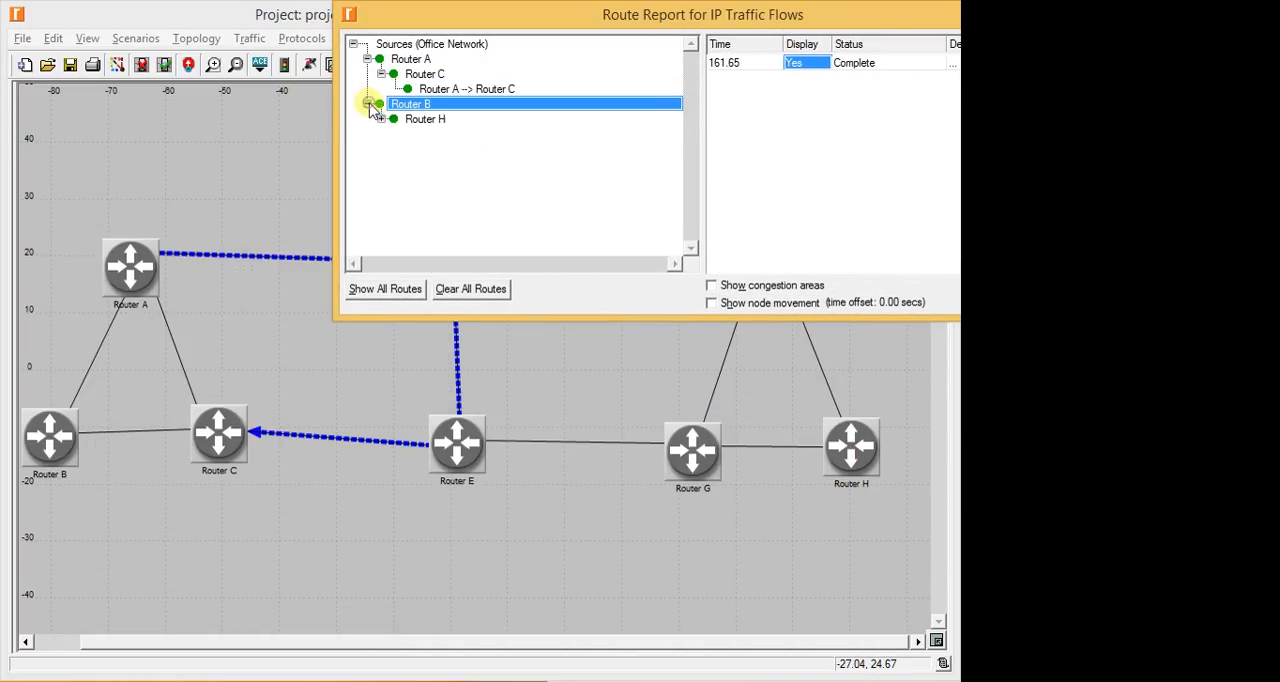
click(381, 118)
click(412, 134)
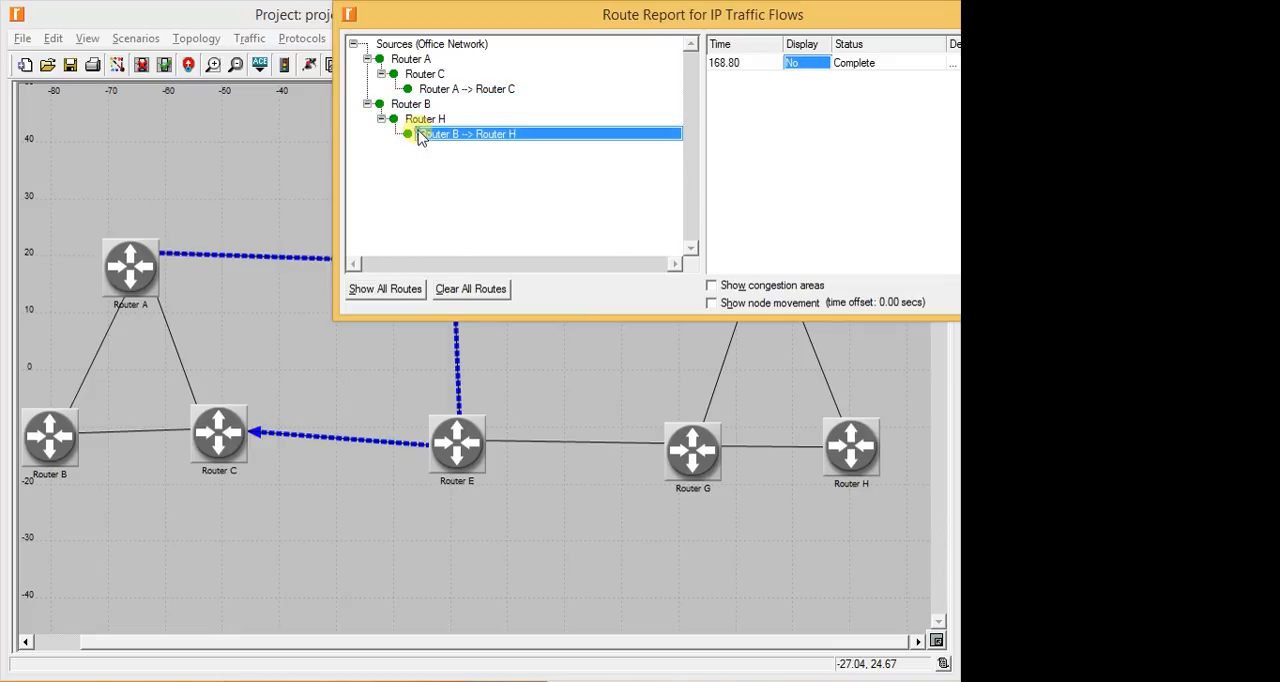
click(804, 64)
drag(806, 20, 514, 506)
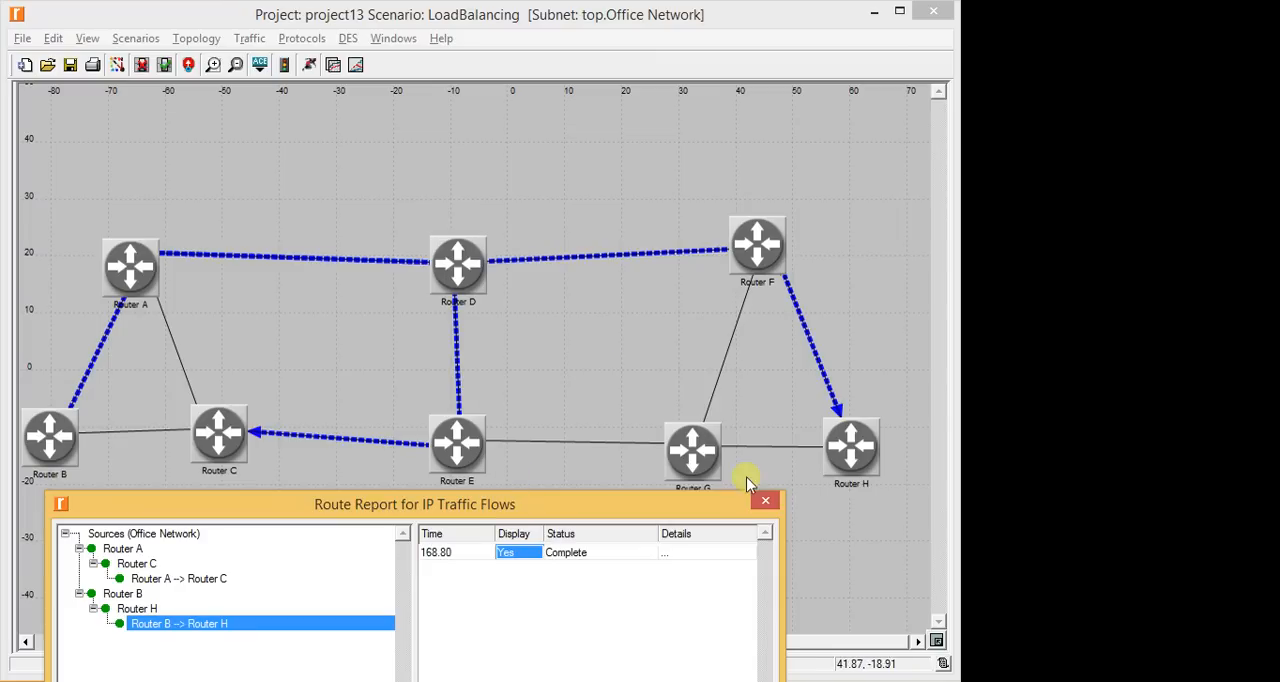
click(764, 499)
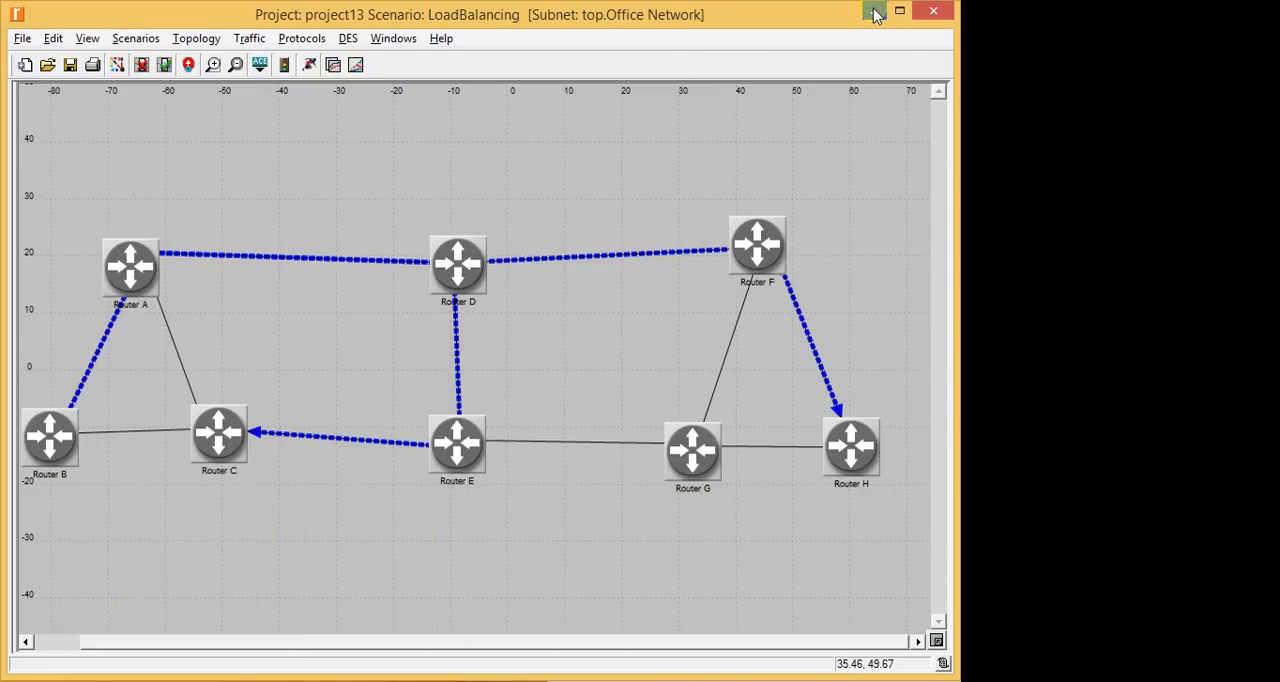
- Compare the LoadBalancing route from Router B to Router H with the Balanced Scenario figure in the lab manual
click(694, 450)
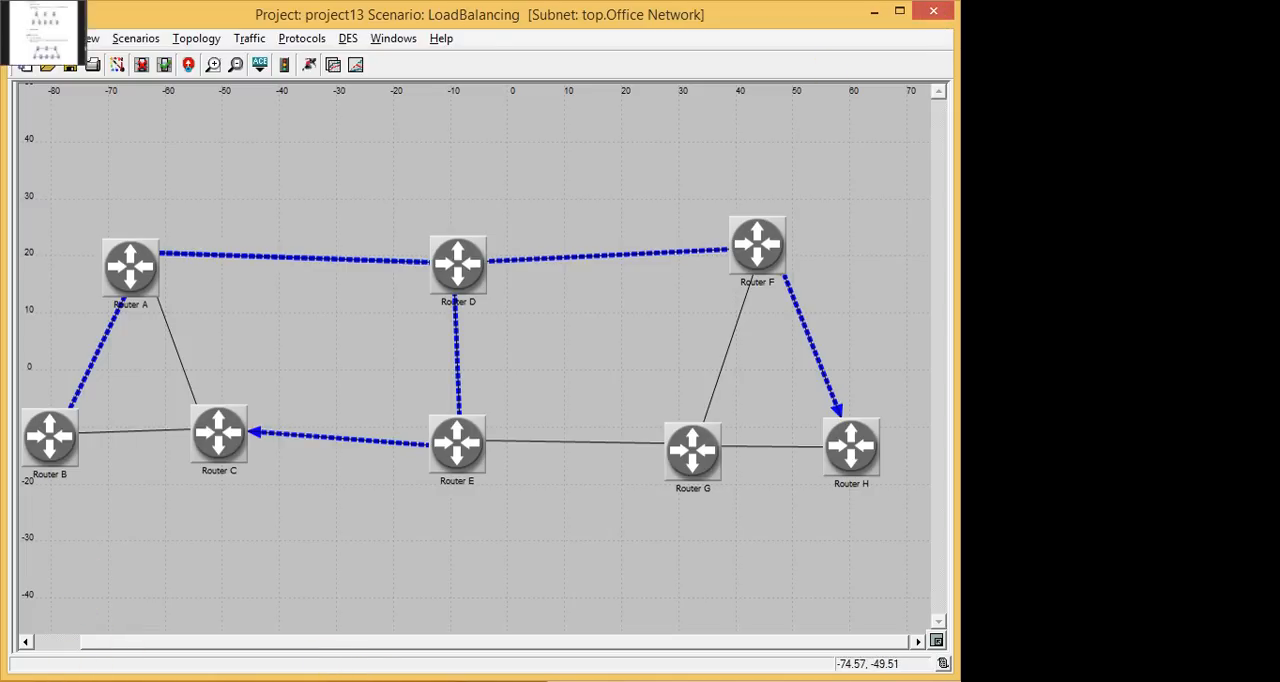
click(3, 3)
scroll(572, 266, down, 10)
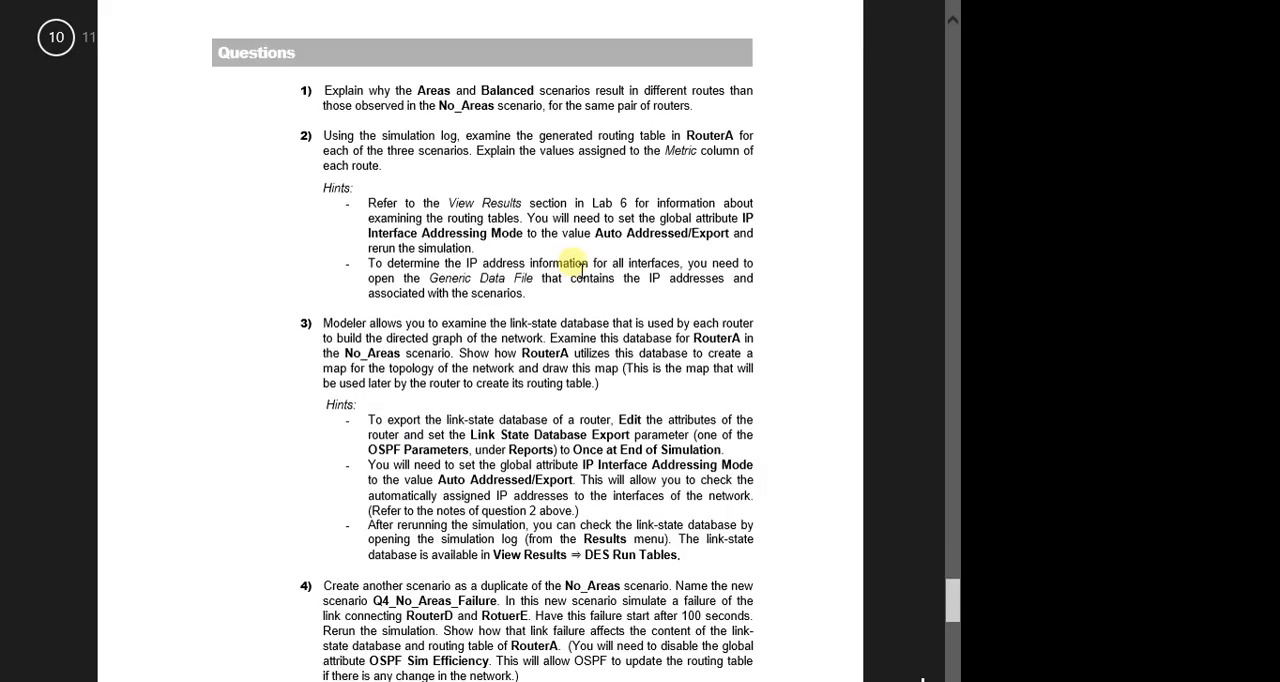
scroll(580, 268, up, 5)
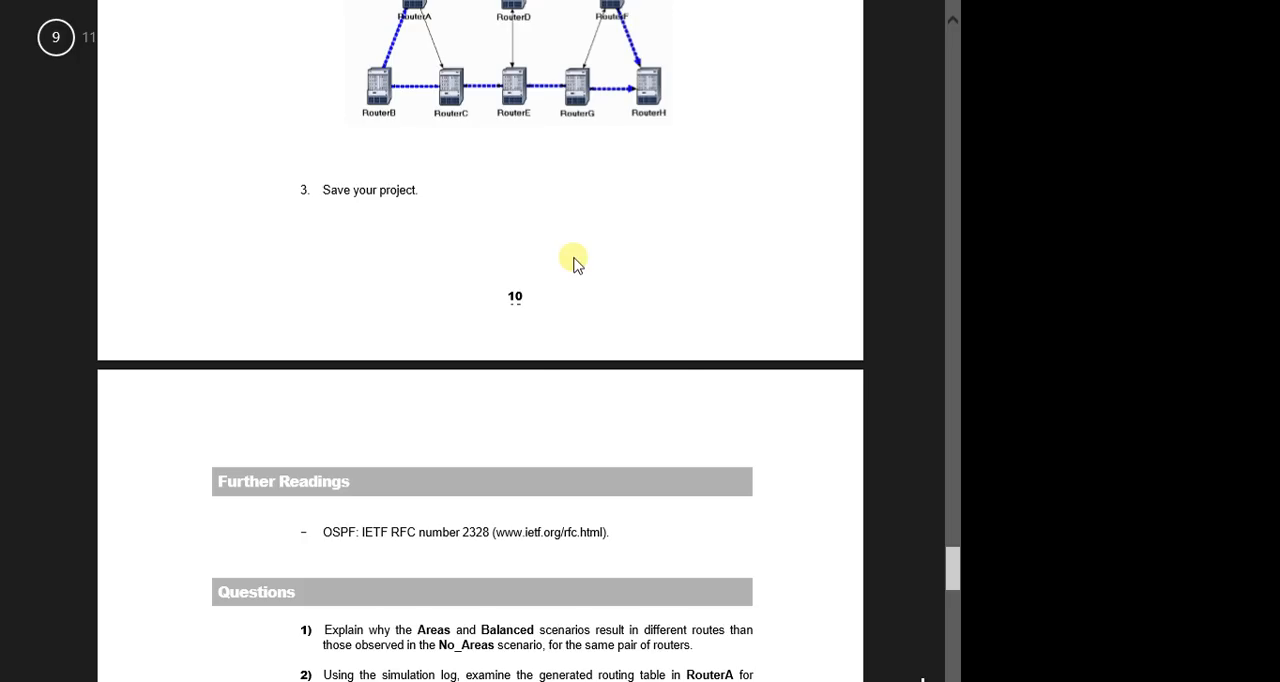
scroll(573, 262, up, 4)
- Return to the network editor and save the project
mouse_move(3, 3)
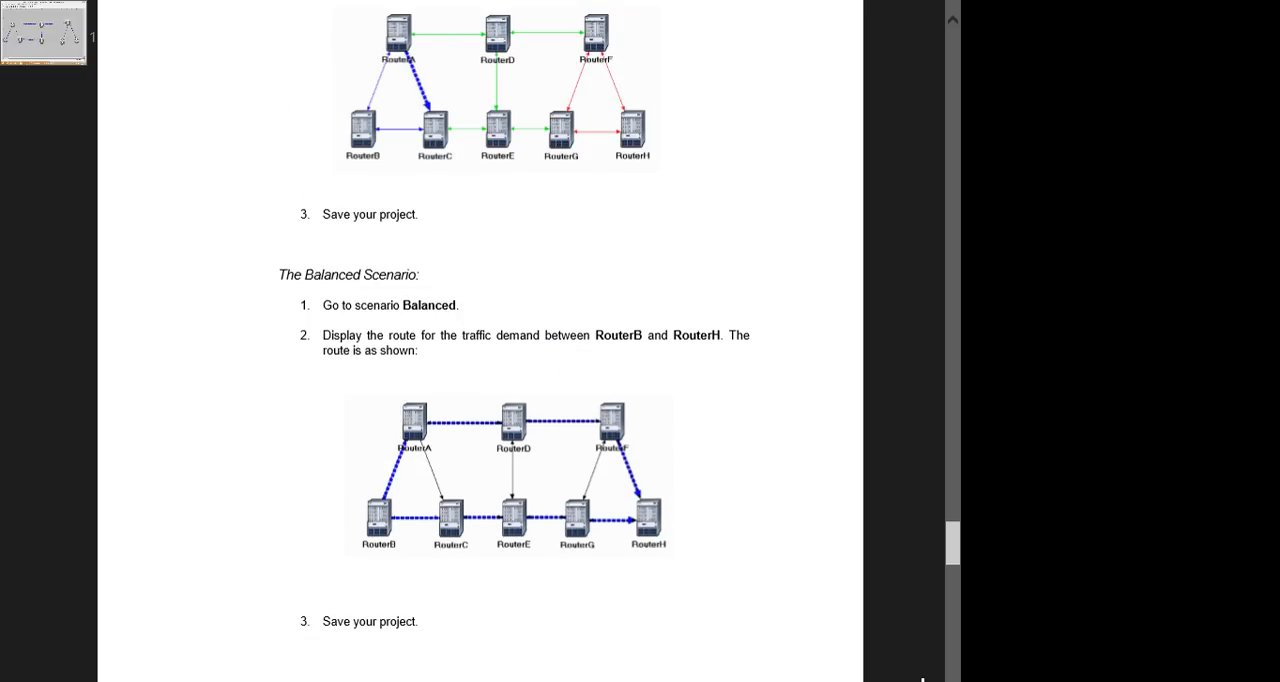
click(40, 30)
key(ctrl+s)
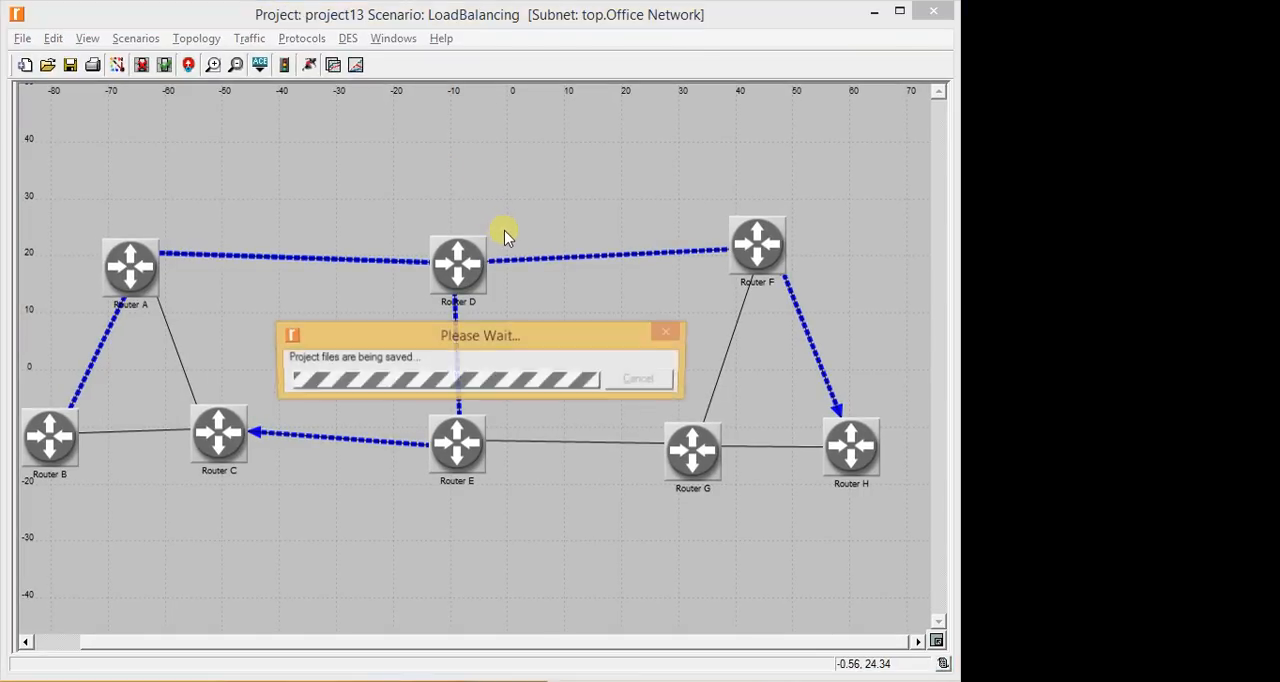